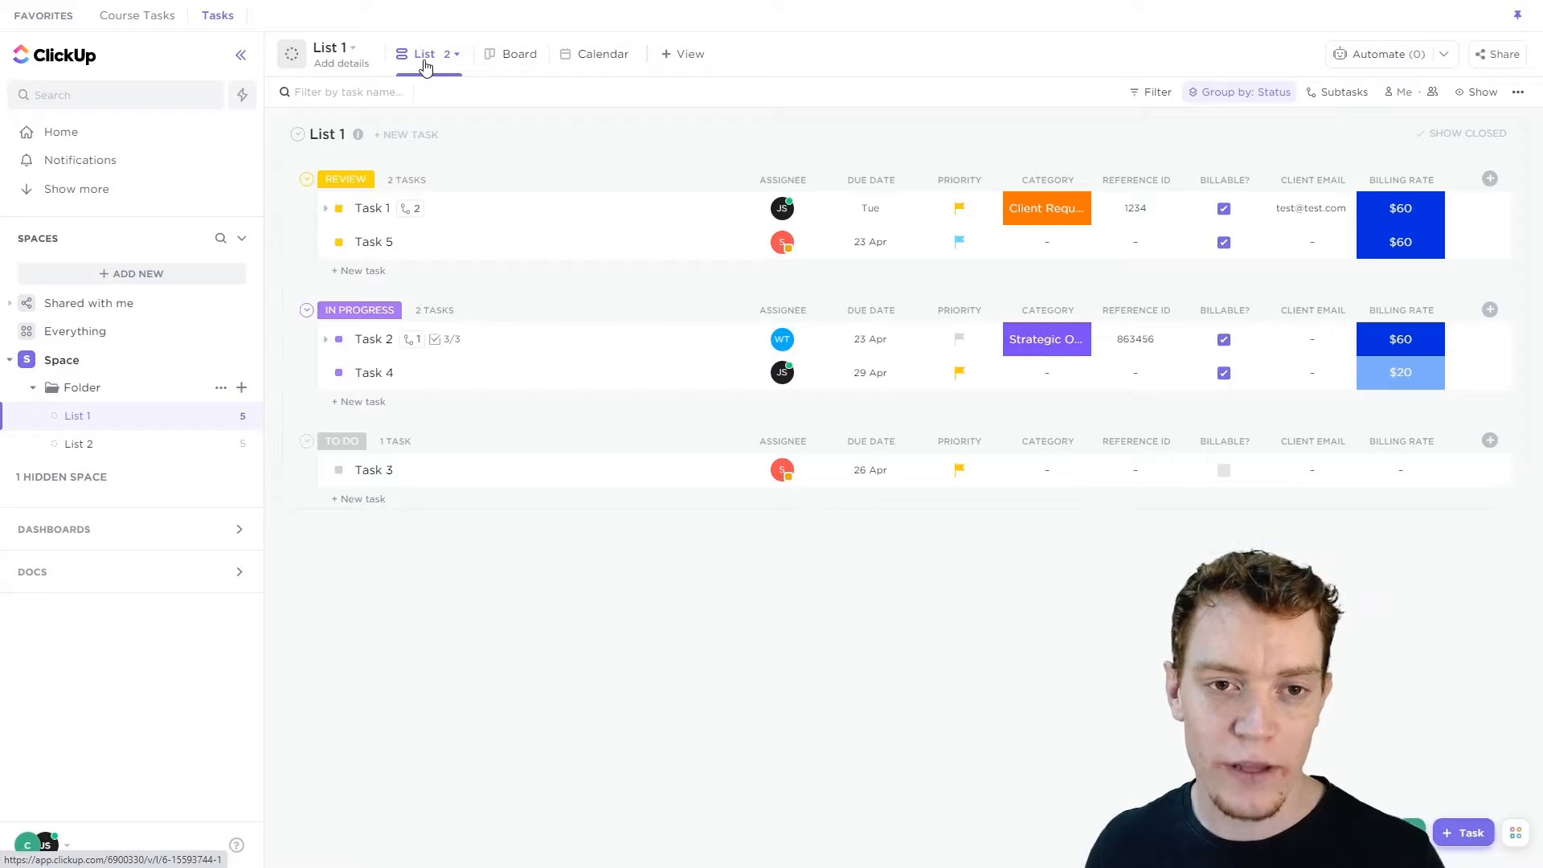
# Open the Folder and add a new List view named "Example".
pyautogui.click(87, 387)
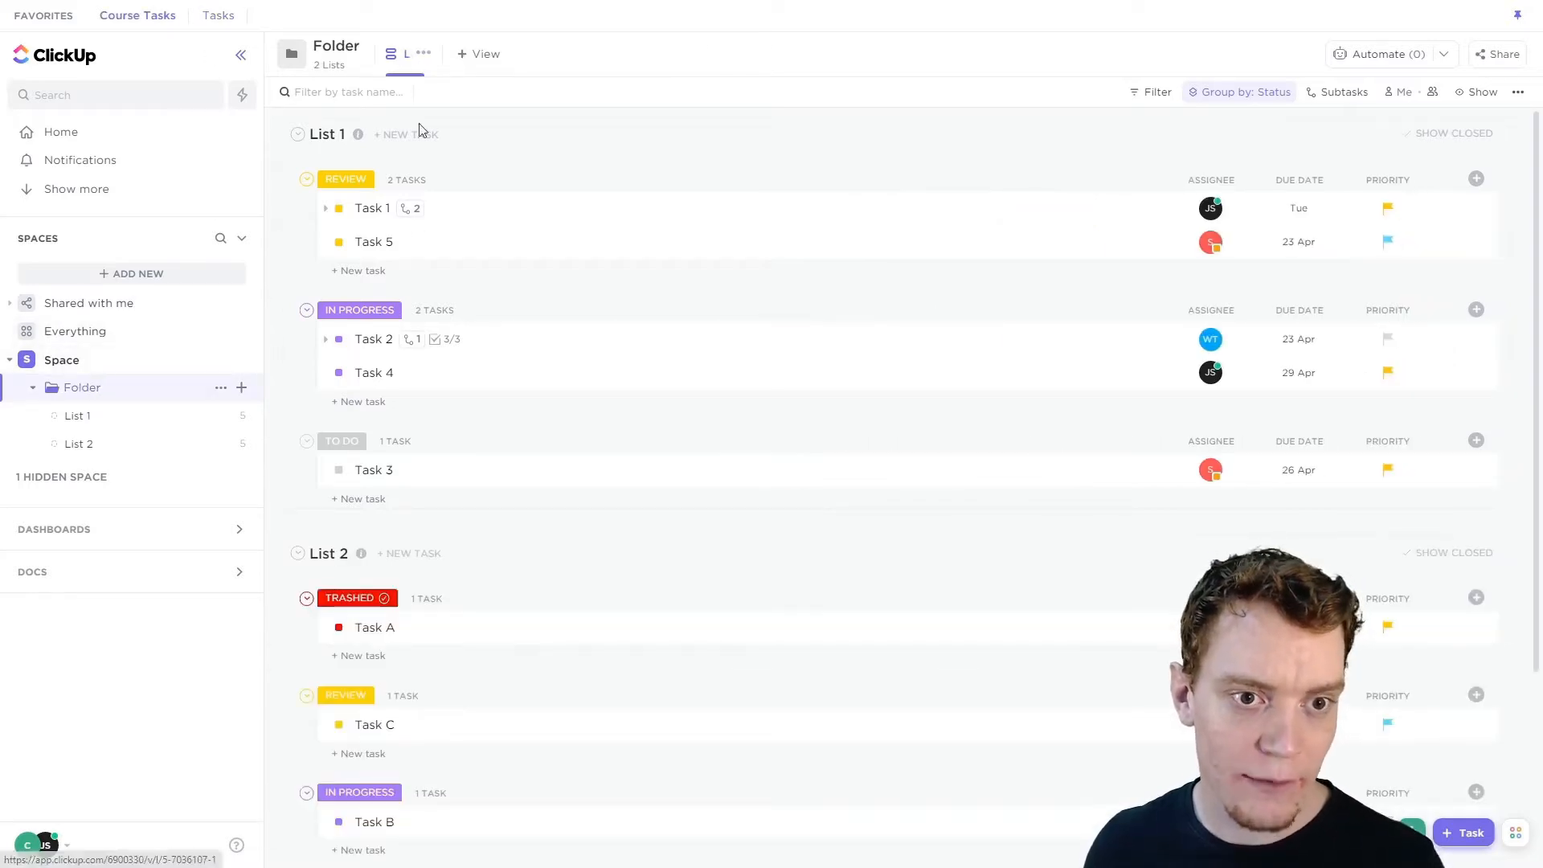
pyautogui.click(487, 57)
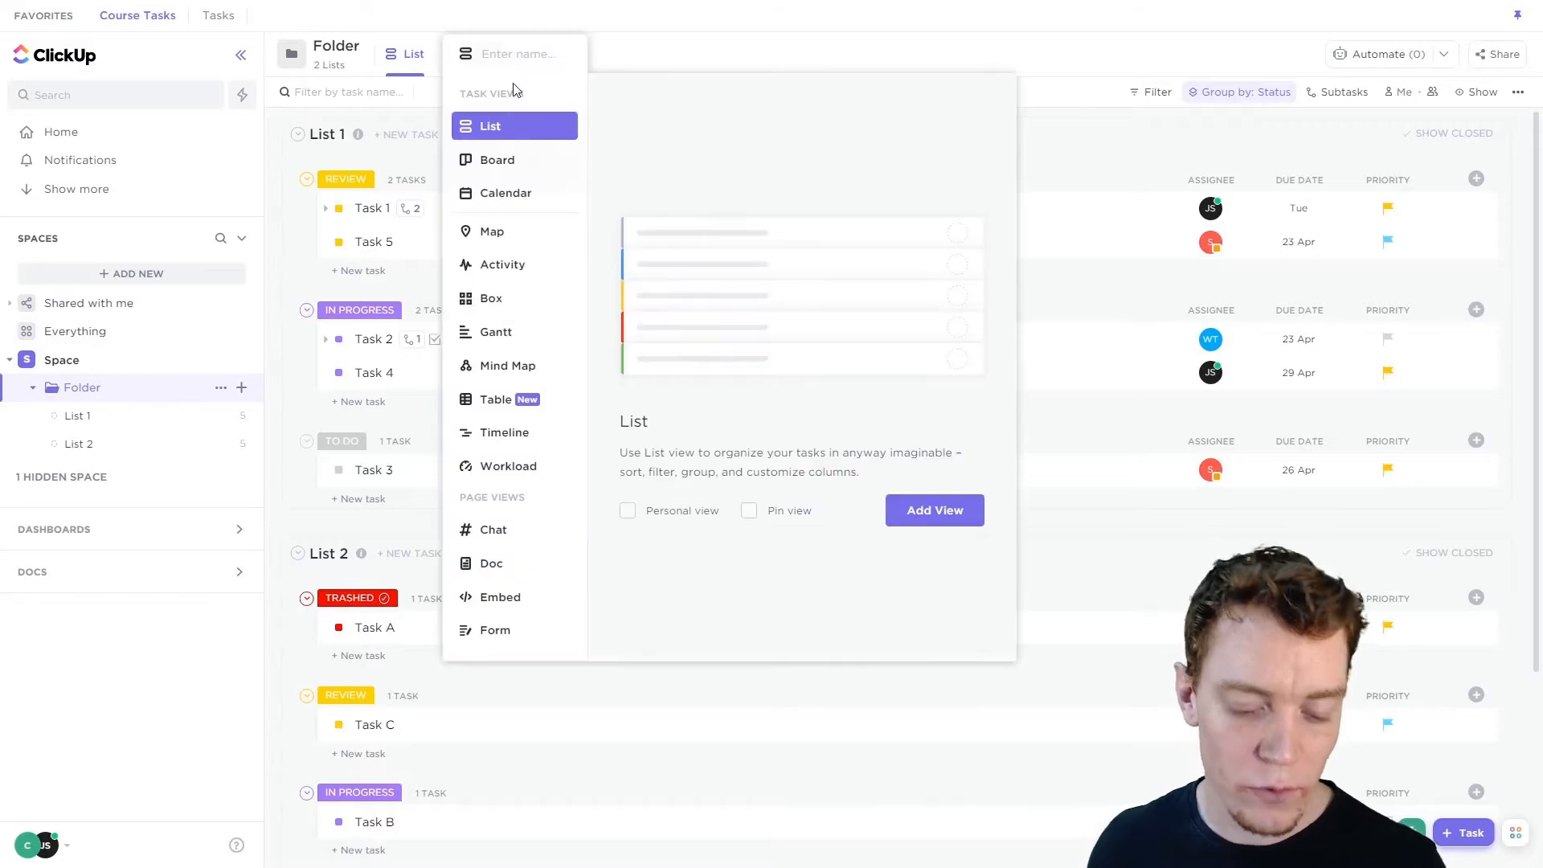
pyautogui.write('Example')
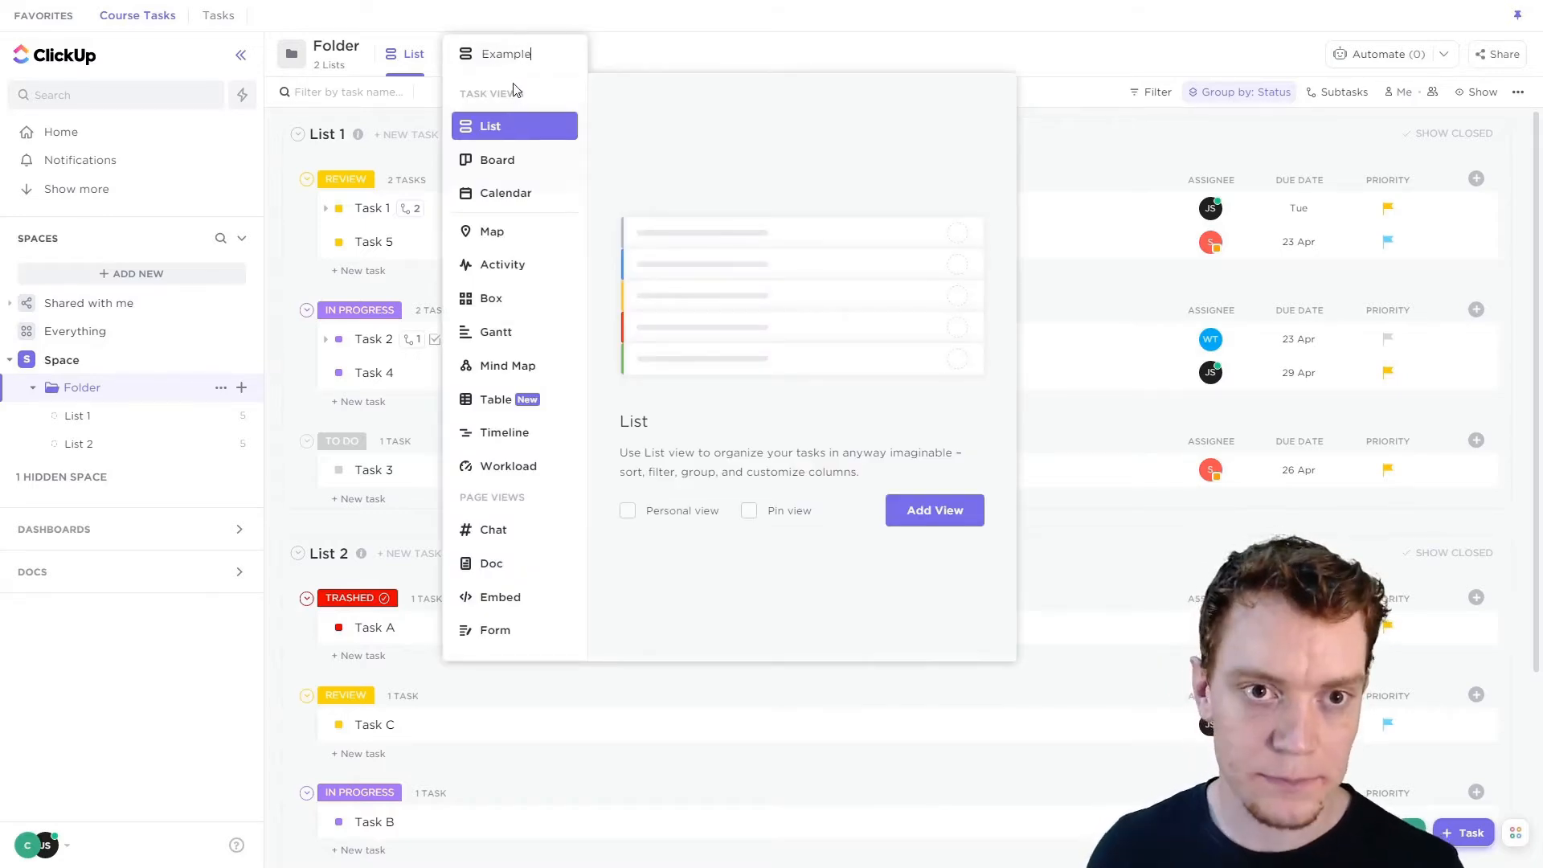
pyautogui.click(939, 511)
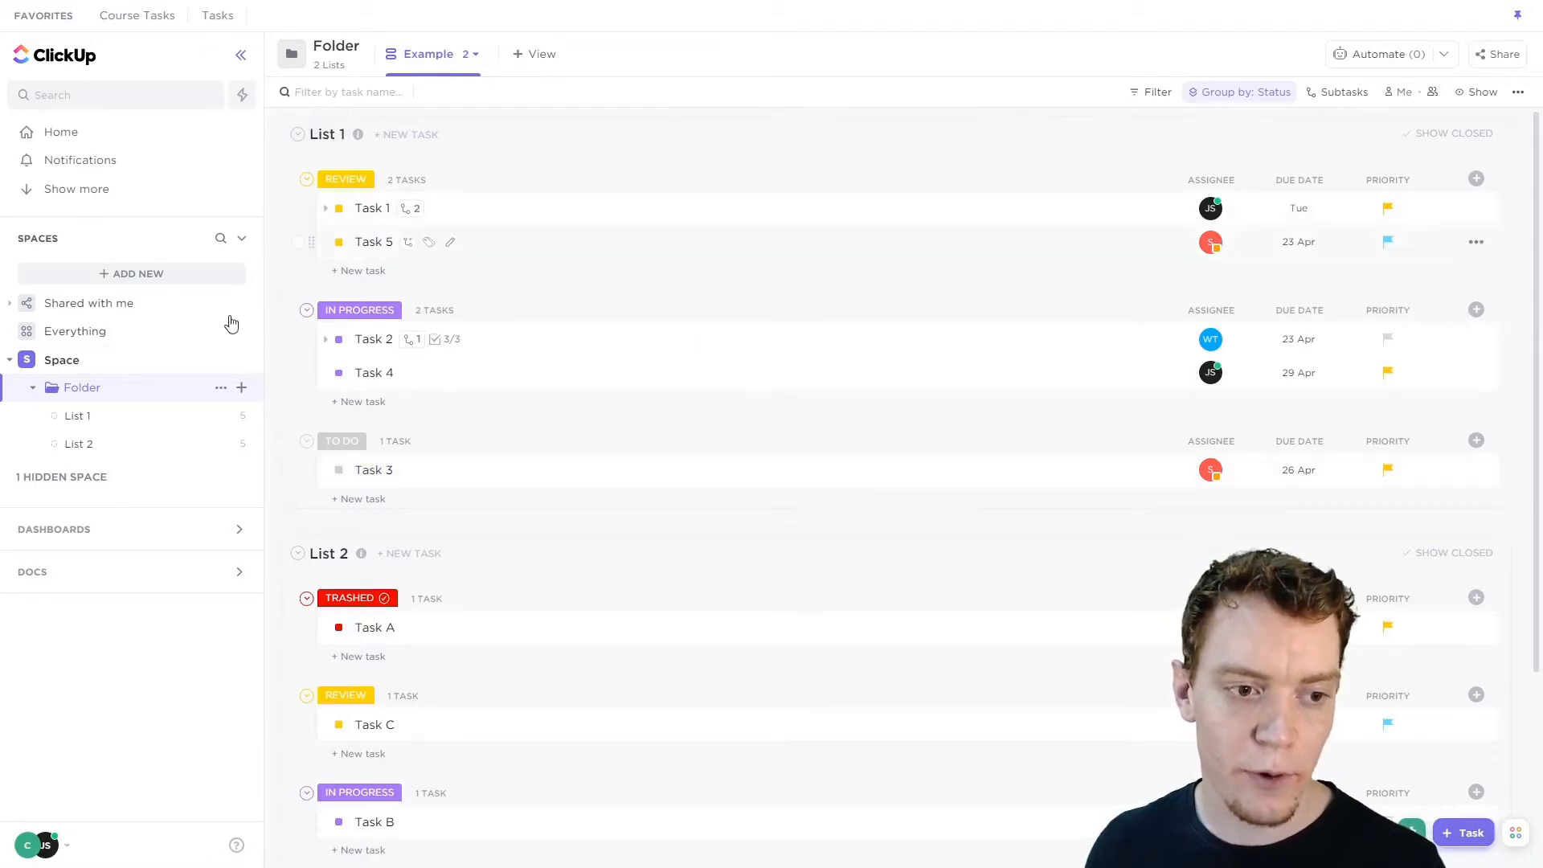
# Set the view to show all subtasks expanded under their parent tasks.
pyautogui.scroll(-3, 370, 434)
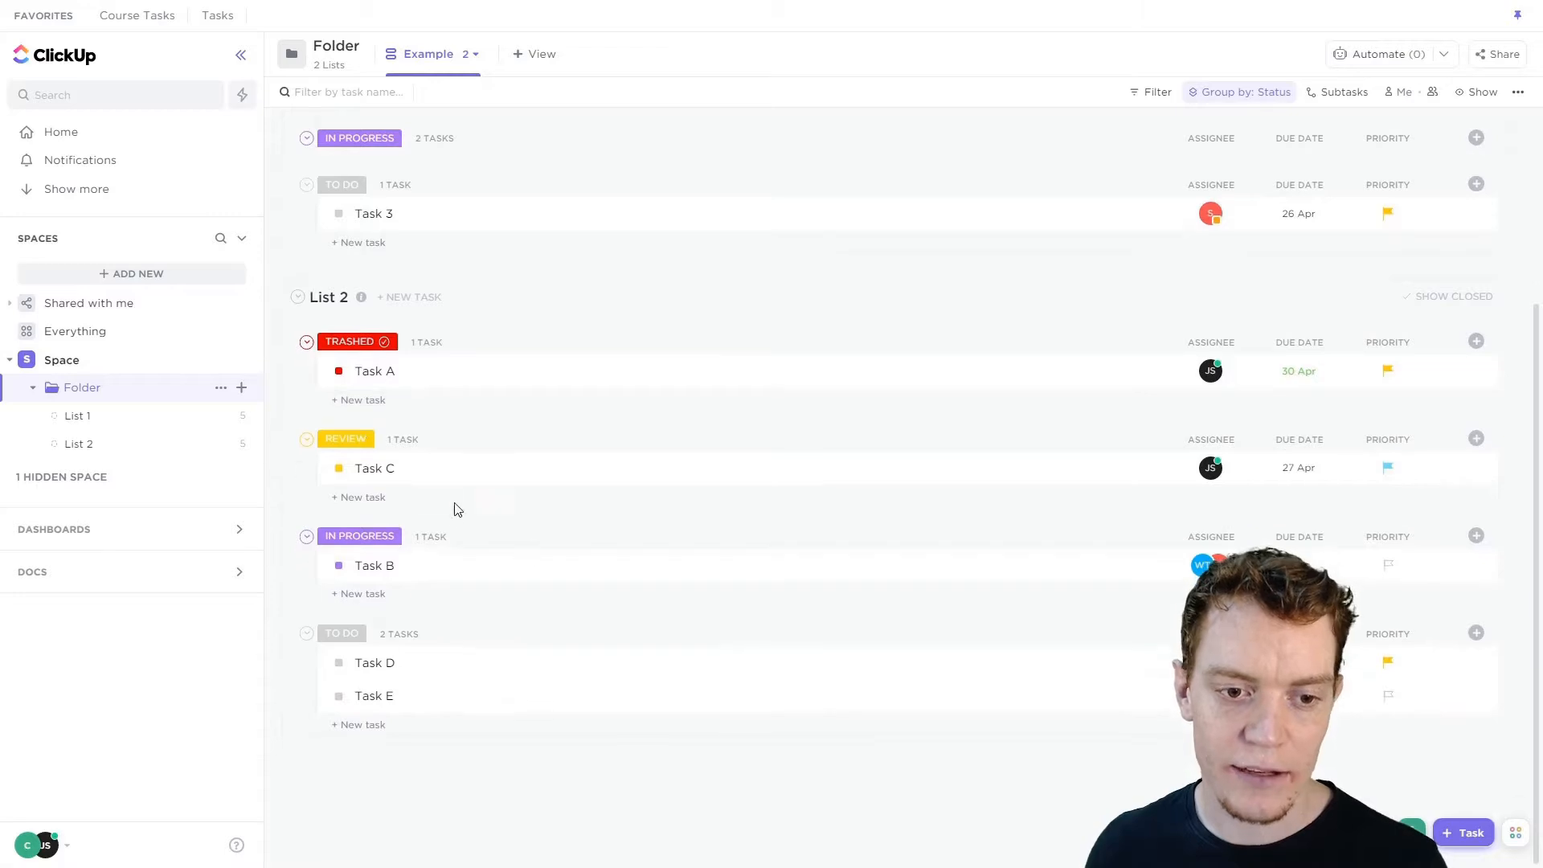
pyautogui.scroll(3, 466, 515)
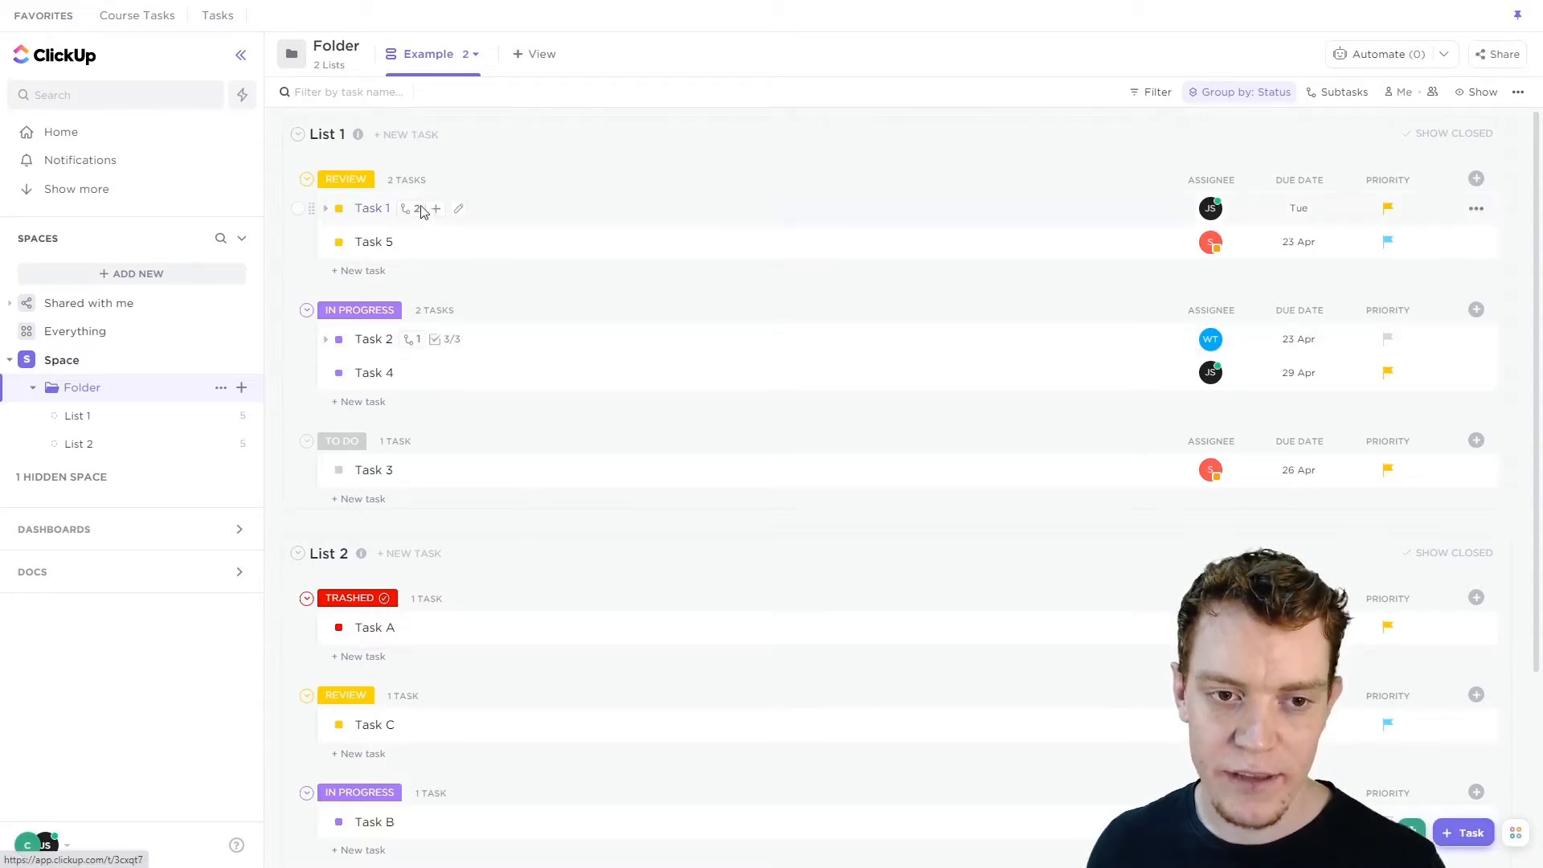
pyautogui.click(1359, 95)
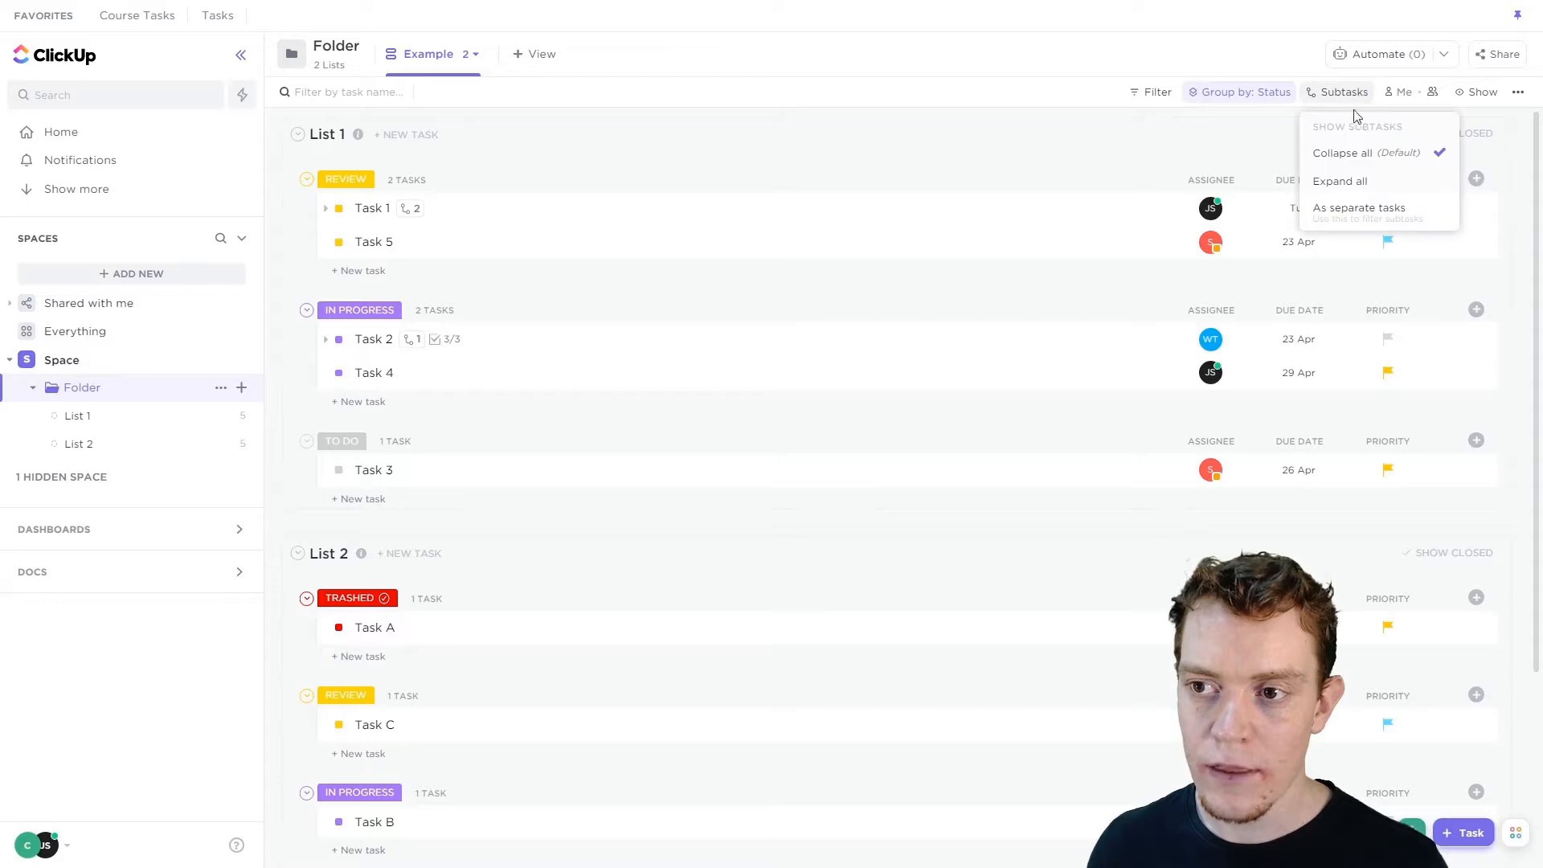
pyautogui.click(1229, 135)
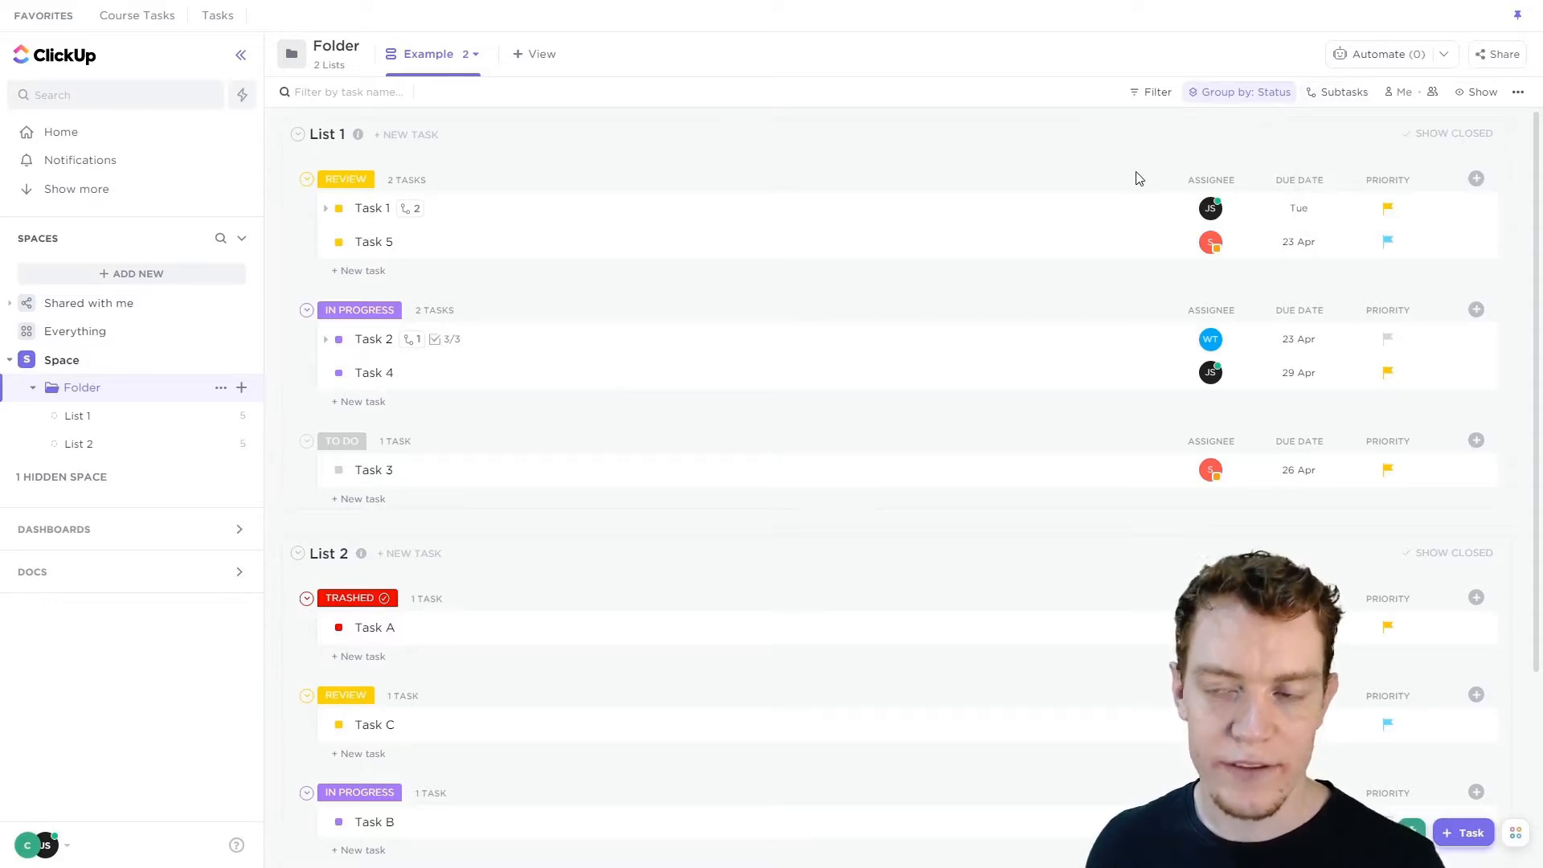
pyautogui.click(1342, 93)
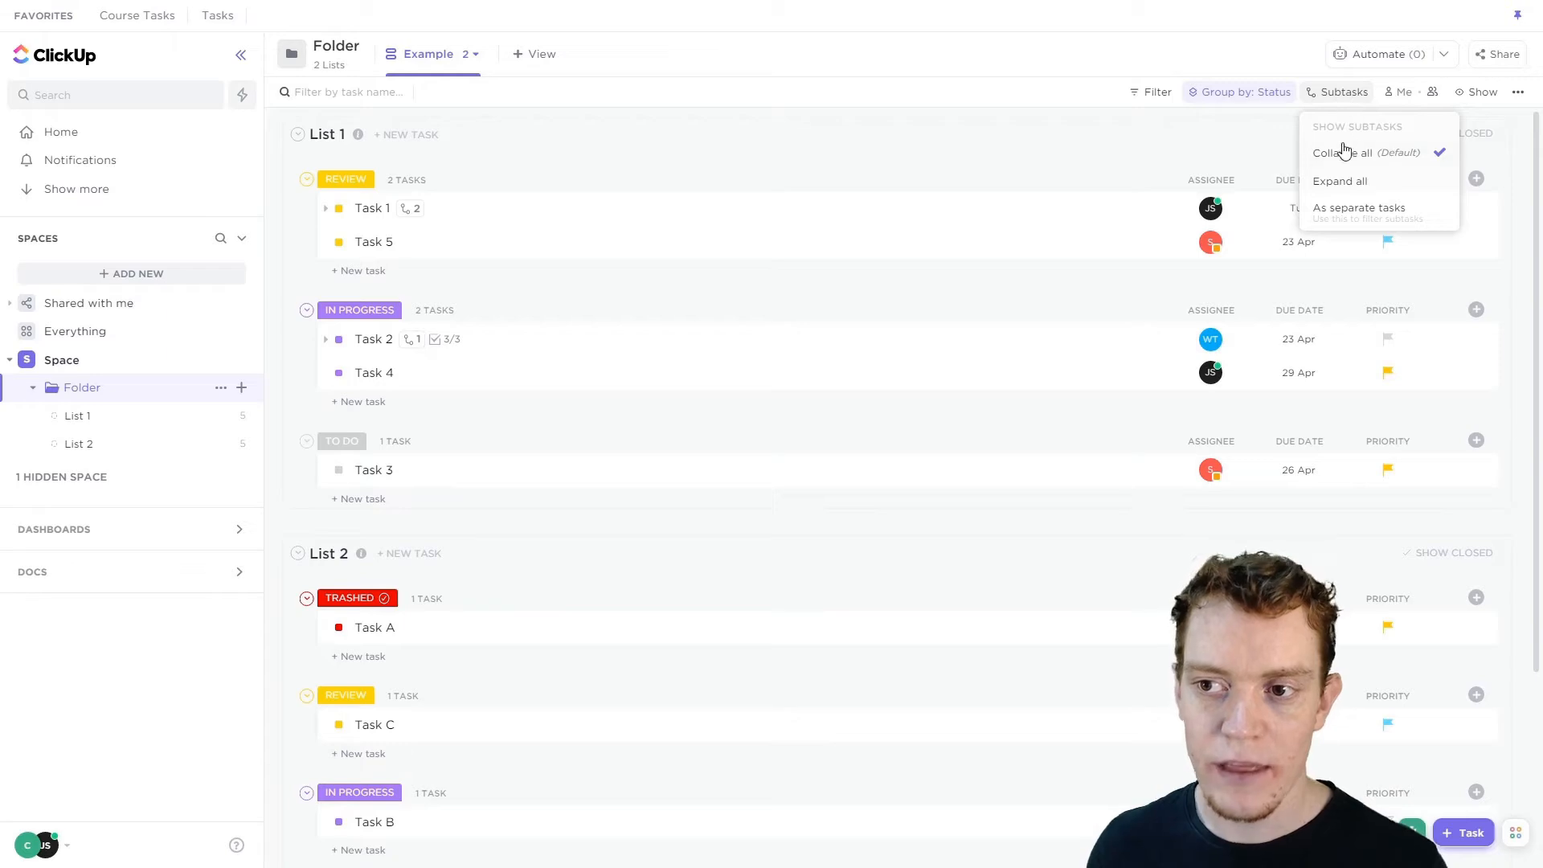
pyautogui.click(630, 159)
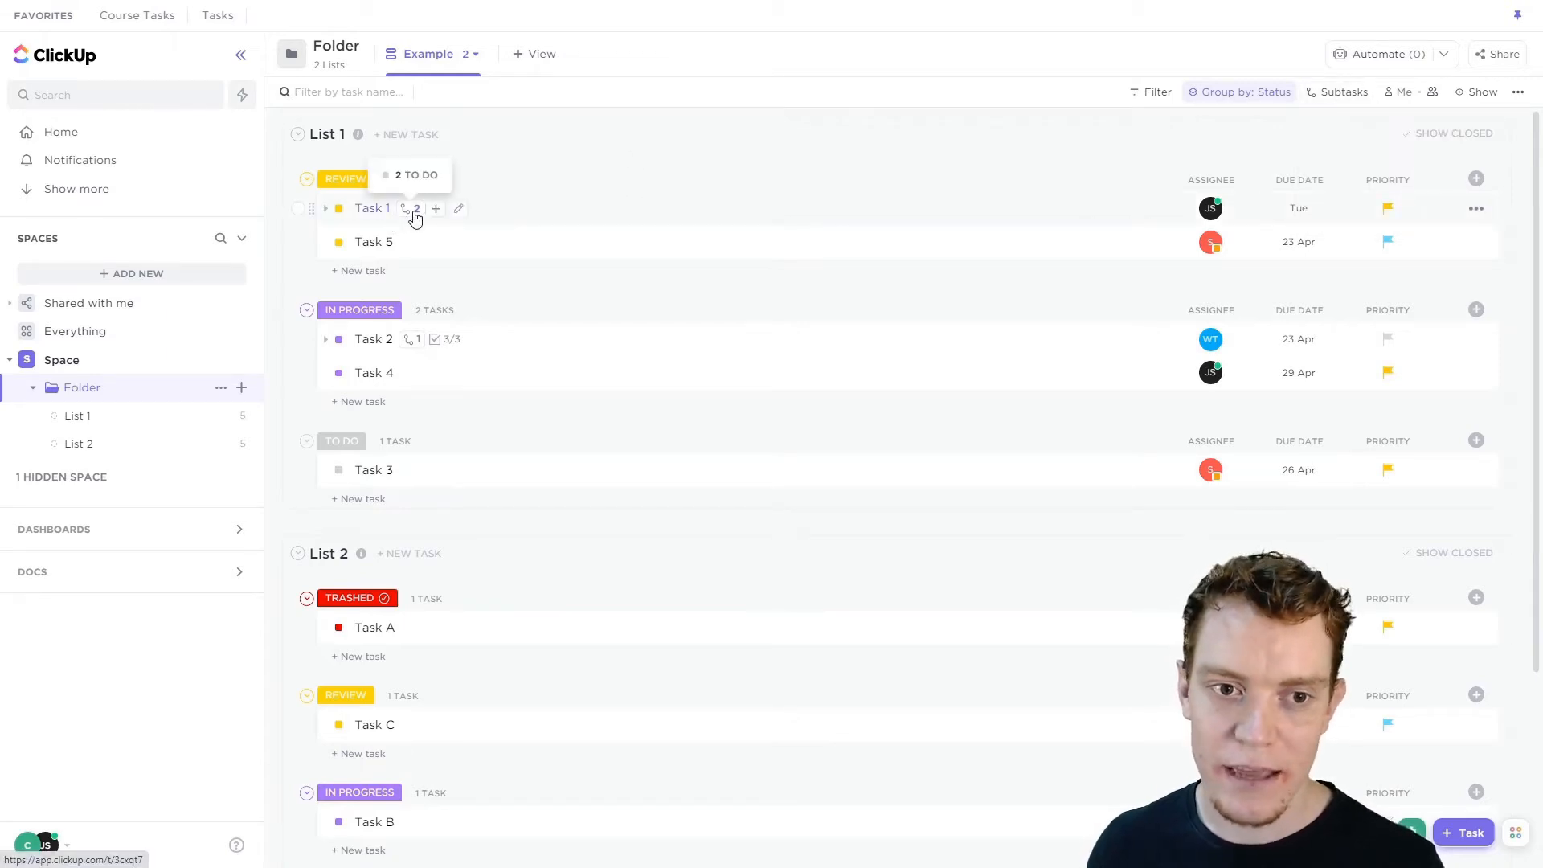
pyautogui.click(1339, 93)
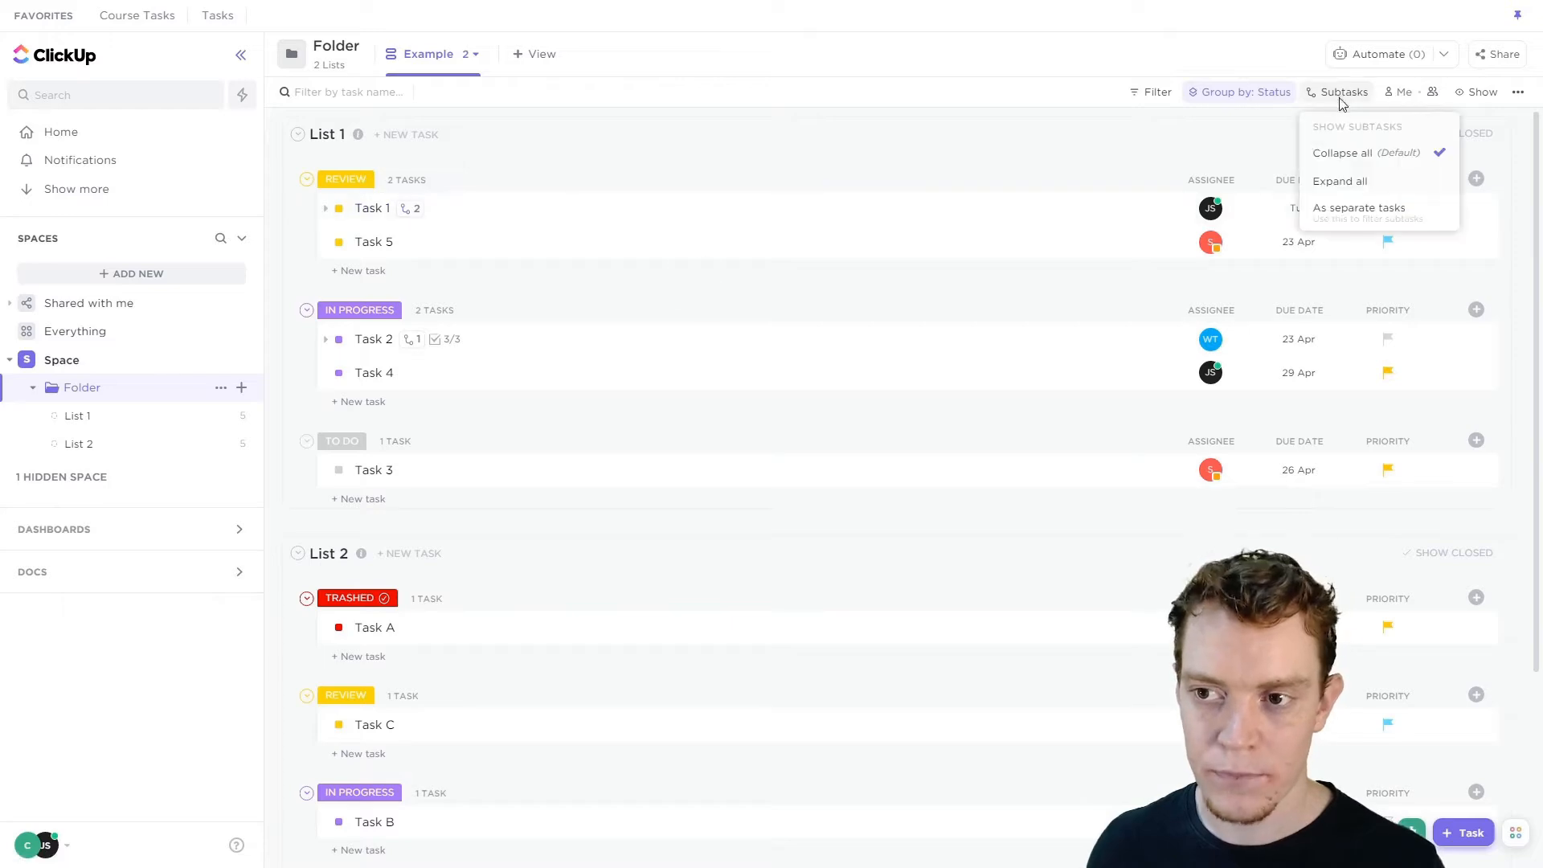
pyautogui.click(1343, 183)
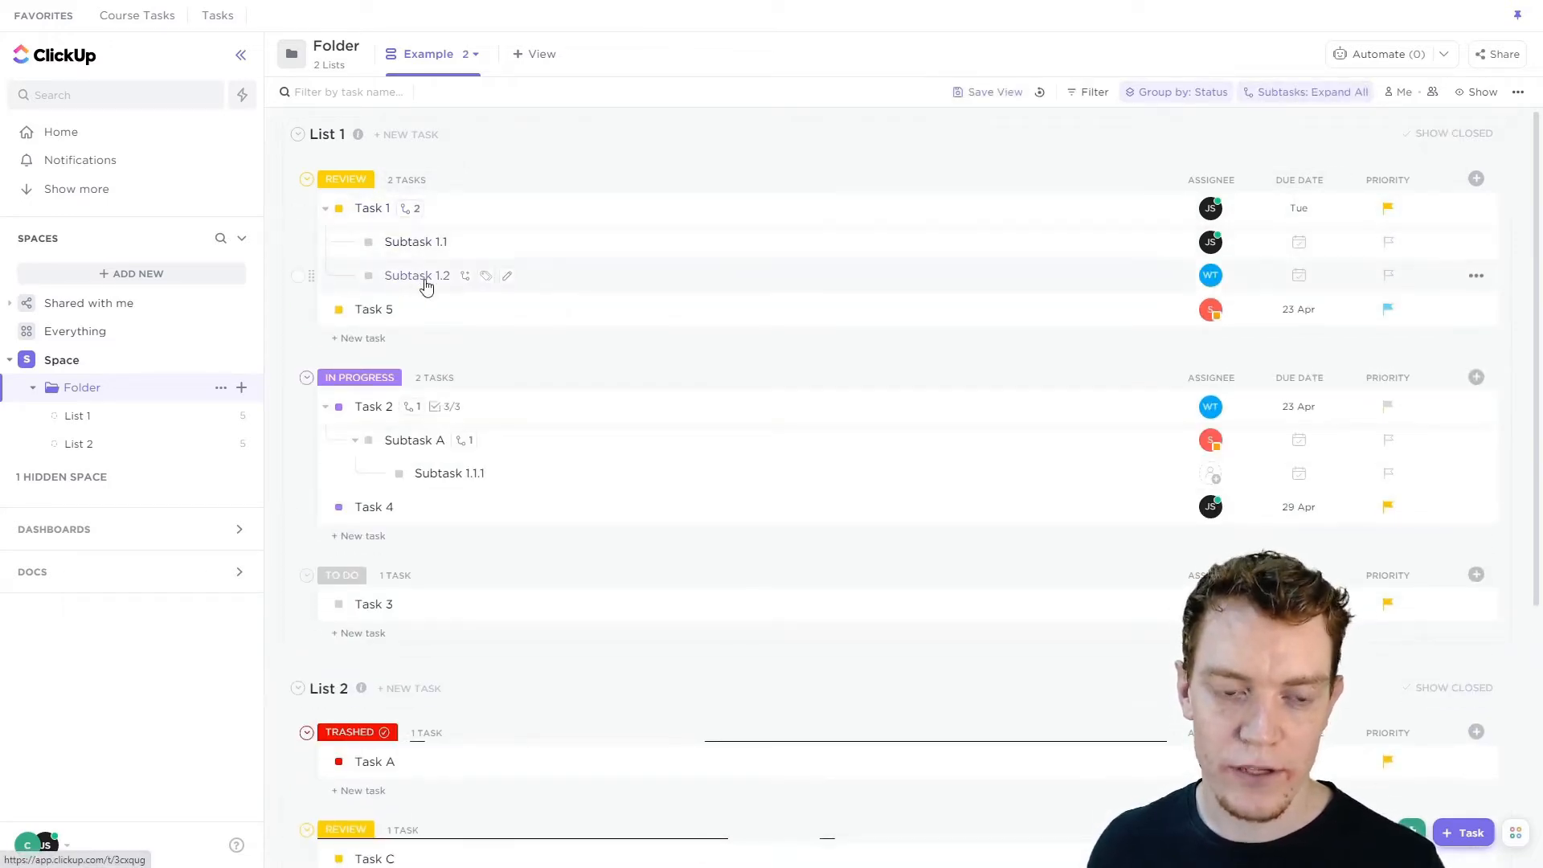
# Switch the subtask display to show subtasks as separate tasks.
pyautogui.moveTo(495, 213)
pyautogui.mouseDown()
pyautogui.moveTo(465, 279)
pyautogui.moveTo(472, 379)
pyautogui.moveTo(499, 196)
pyautogui.mouseUp()
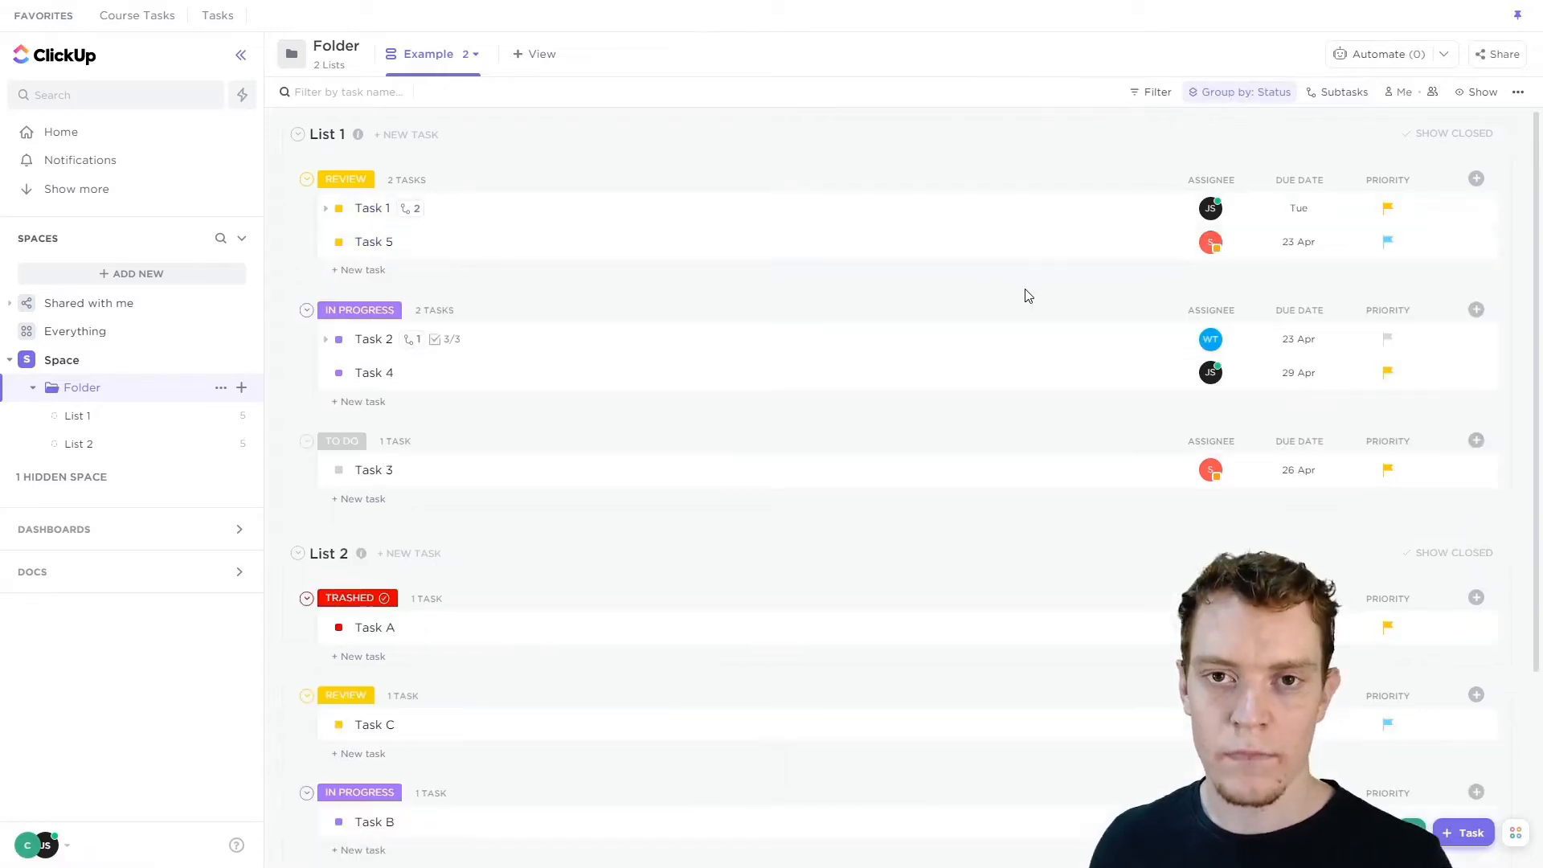
pyautogui.click(1337, 91)
pyautogui.click(1372, 217)
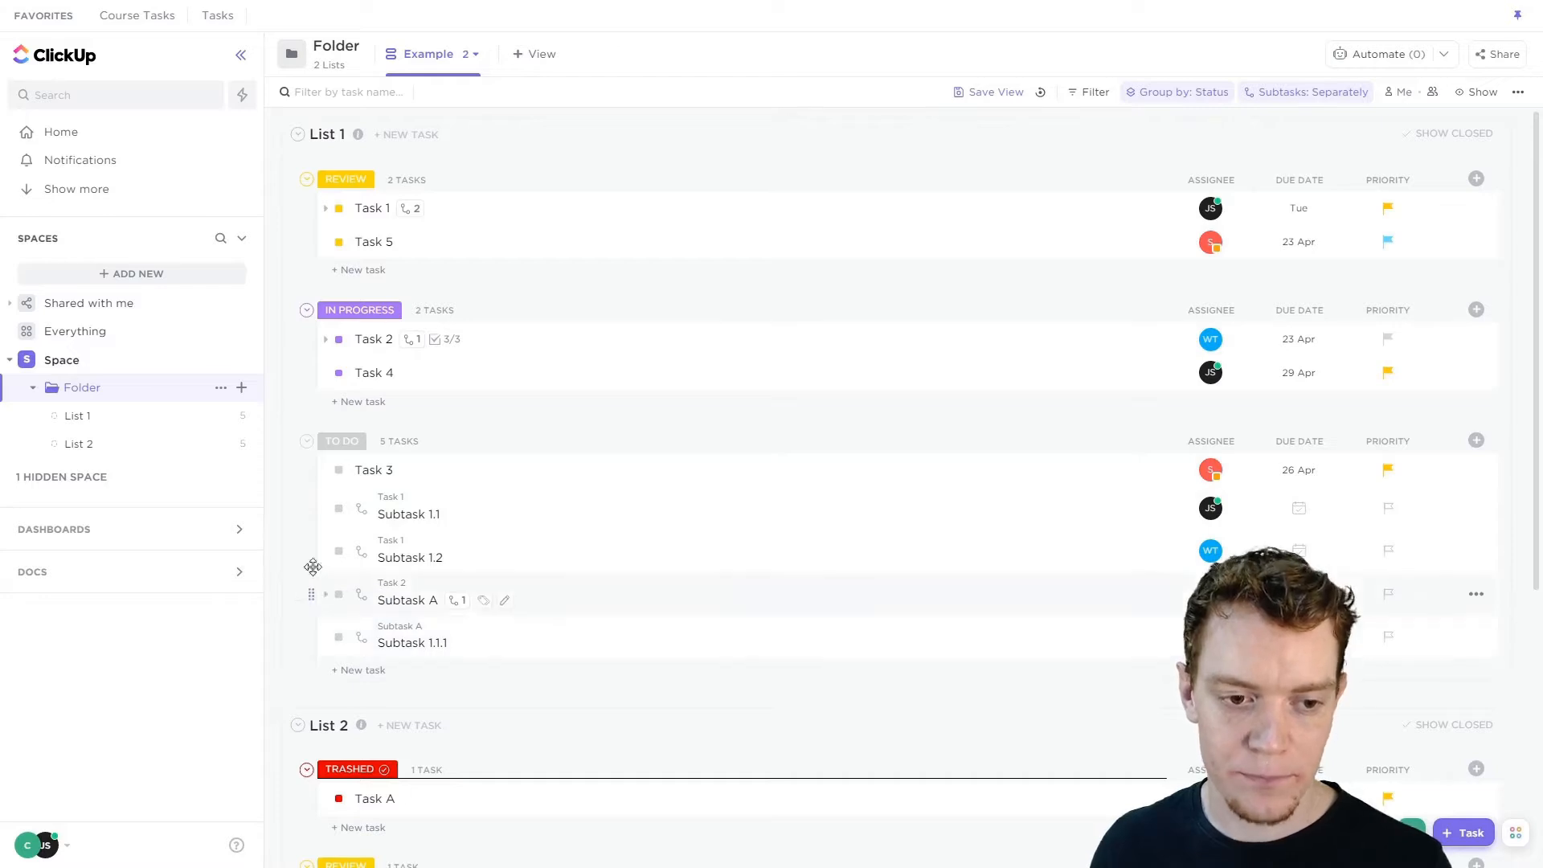
# Set the subtask display back to Collapse all.
pyautogui.click(1344, 95)
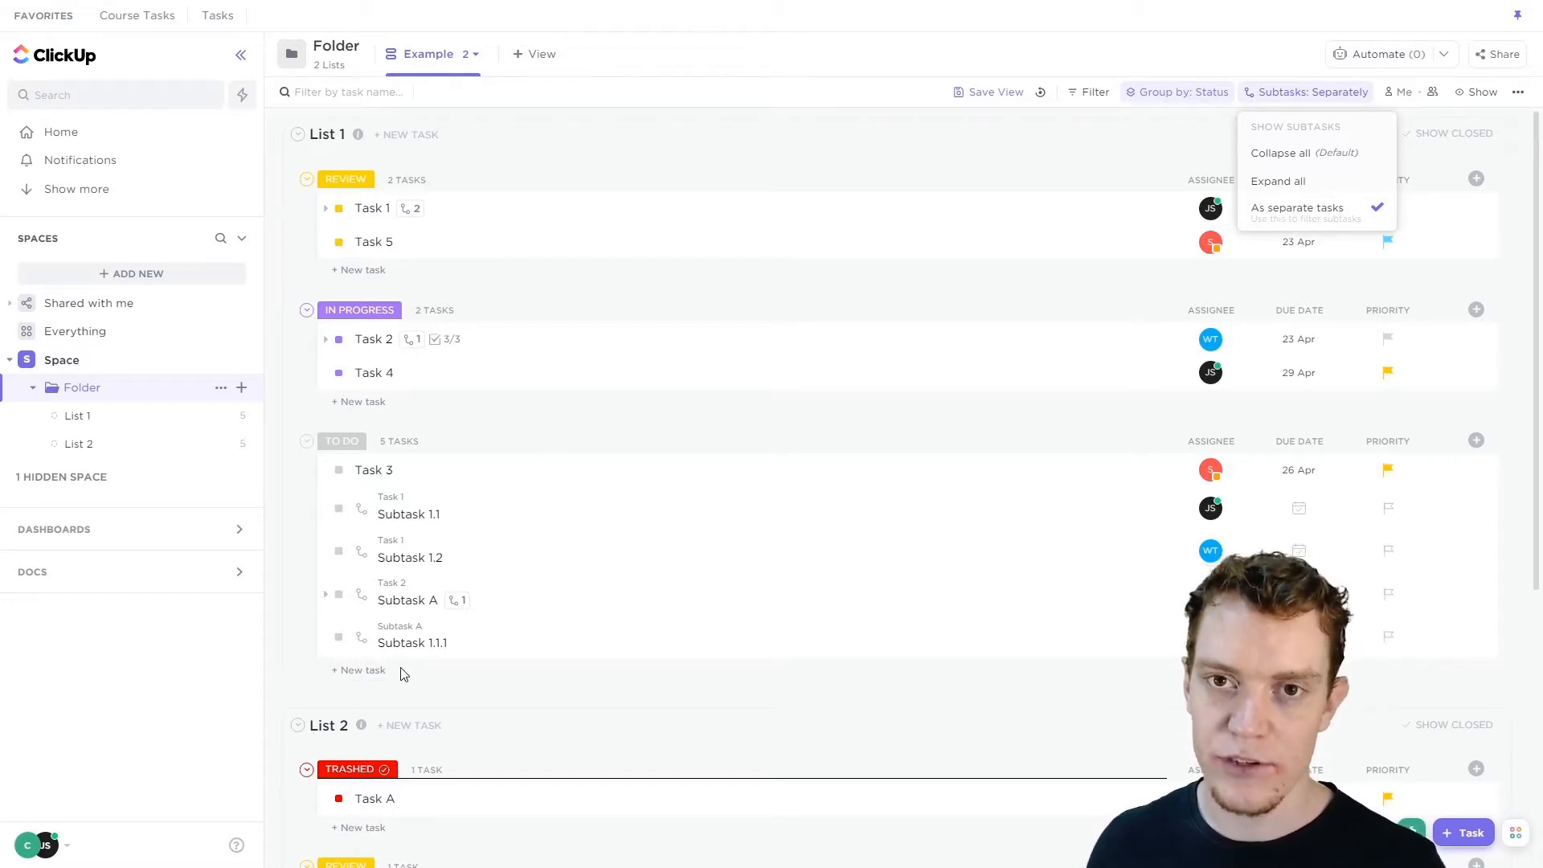
pyautogui.click(283, 279)
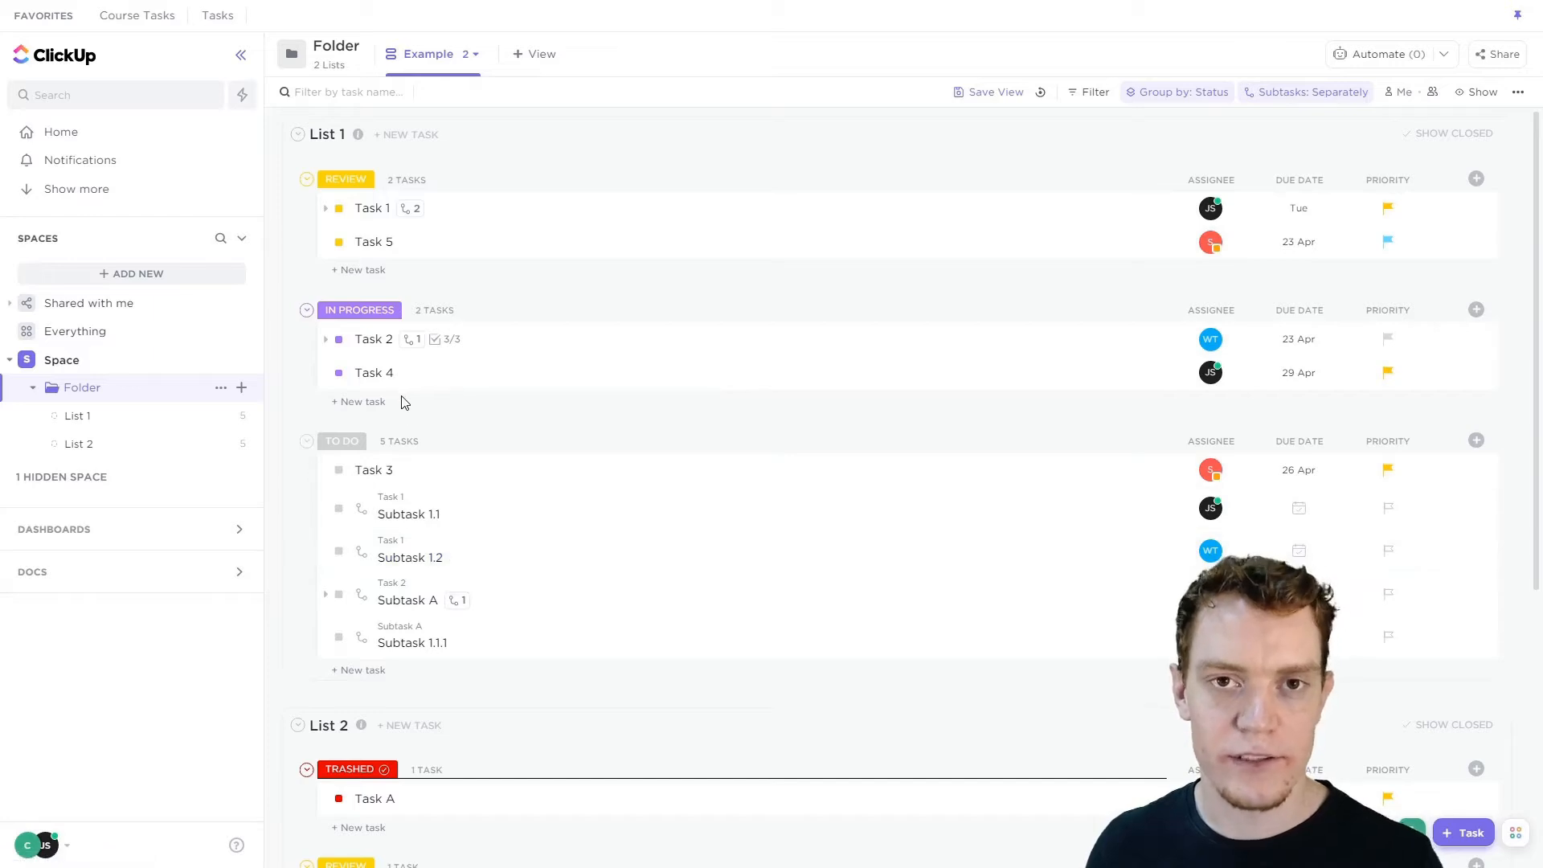
pyautogui.click(1334, 95)
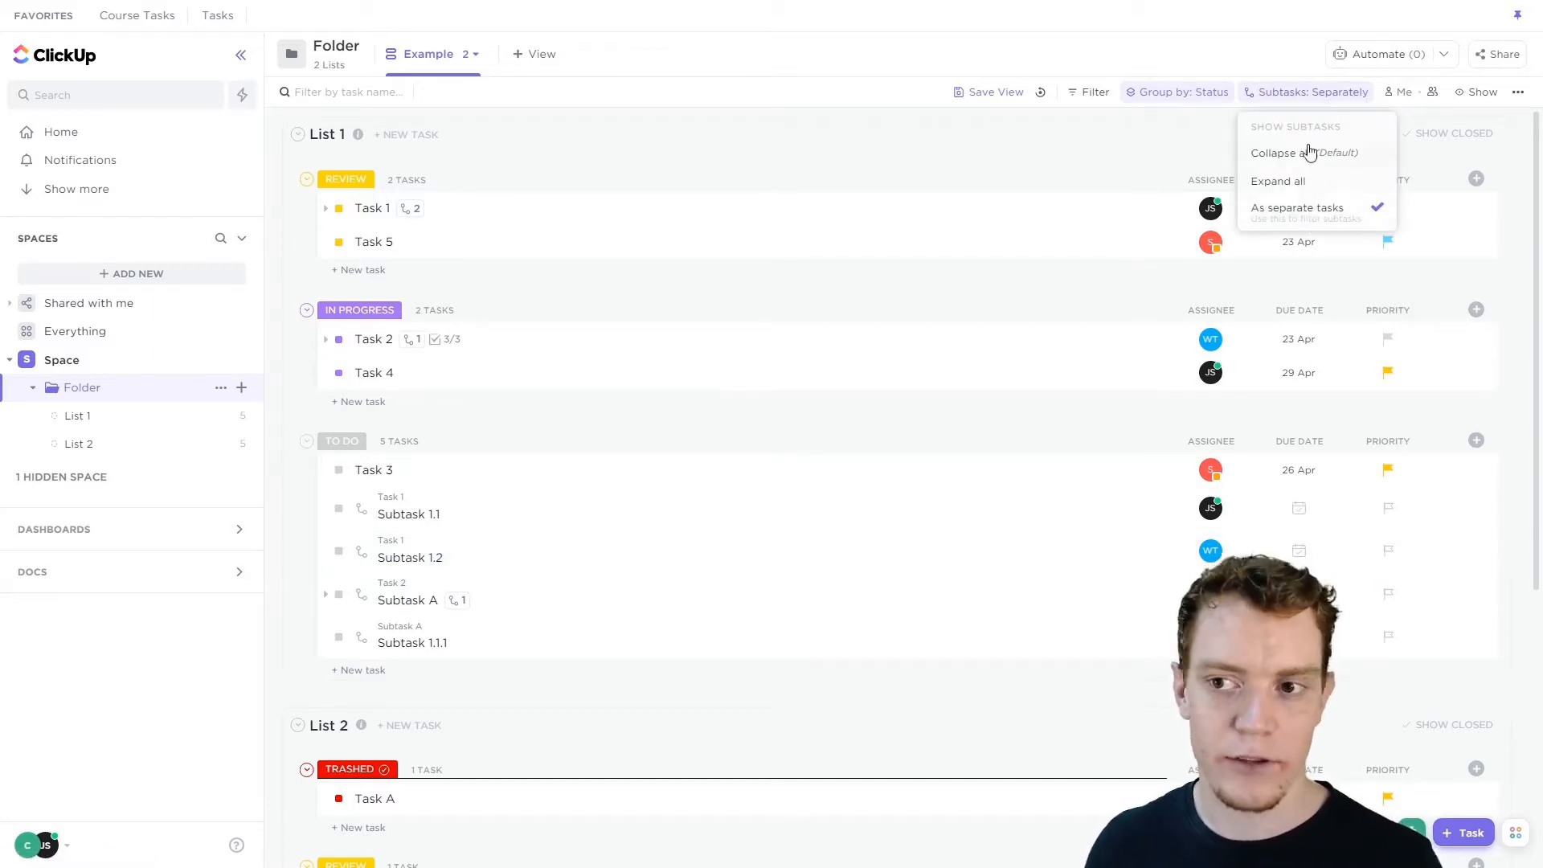
pyautogui.click(1298, 153)
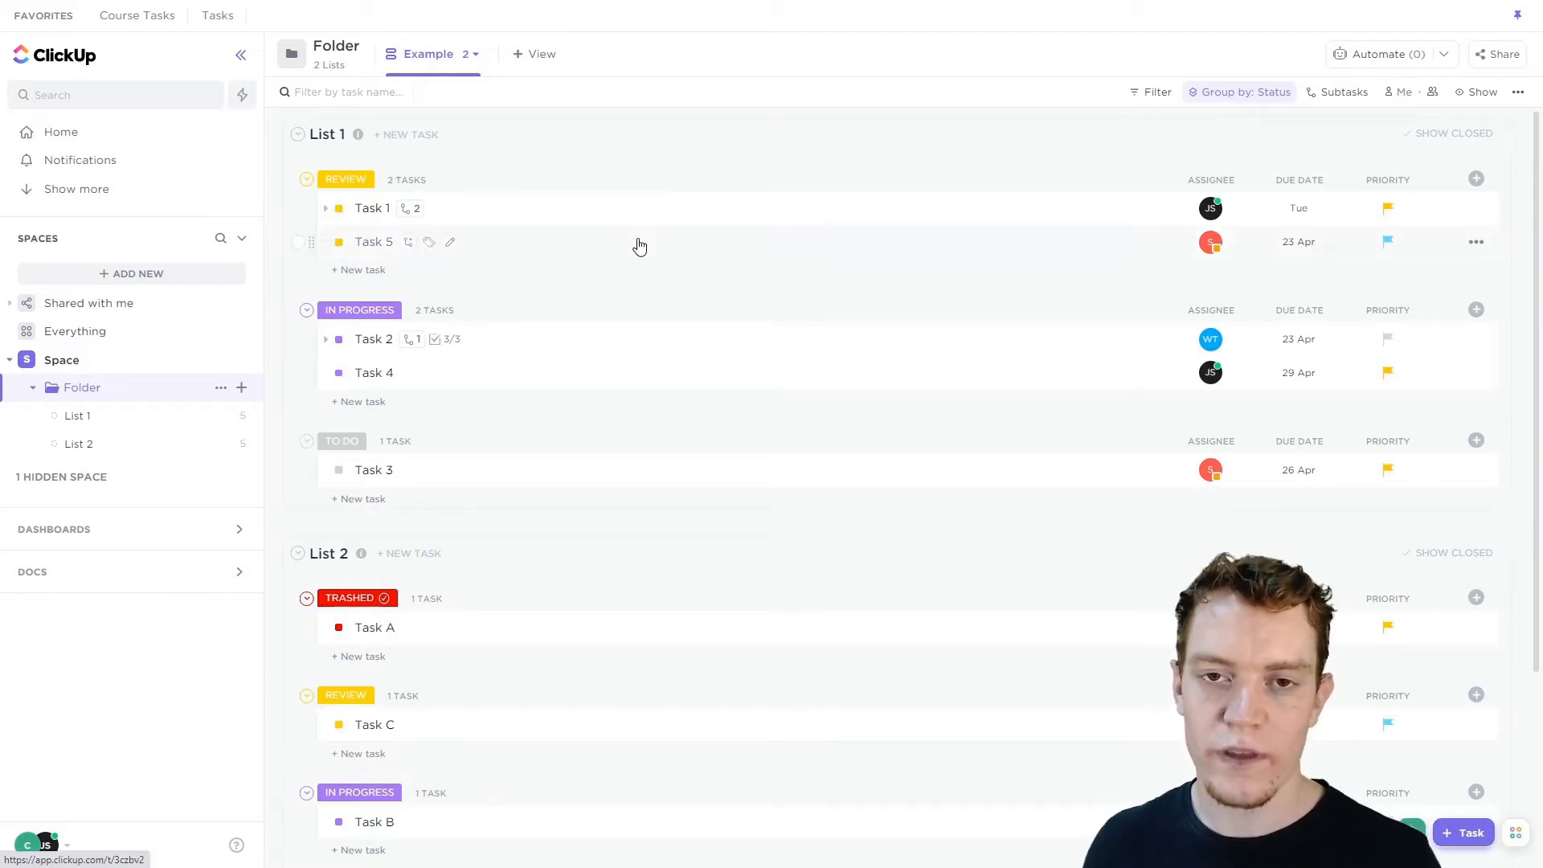
# Add a Status filter that includes all Active statuses.
pyautogui.scroll(-1, 658, 486)
pyautogui.scroll(1, 669, 451)
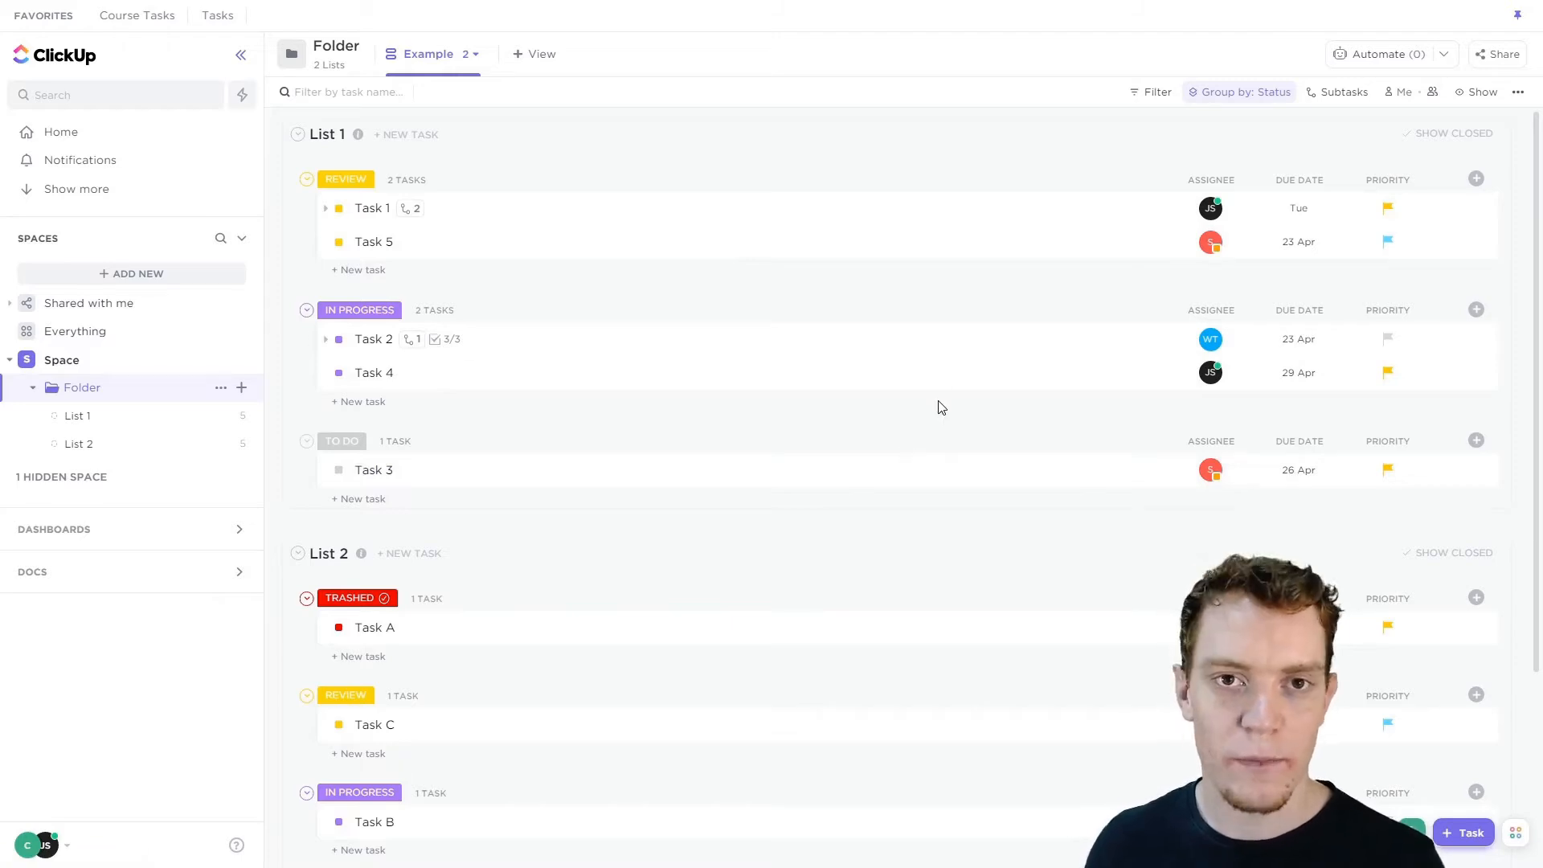
pyautogui.click(1151, 96)
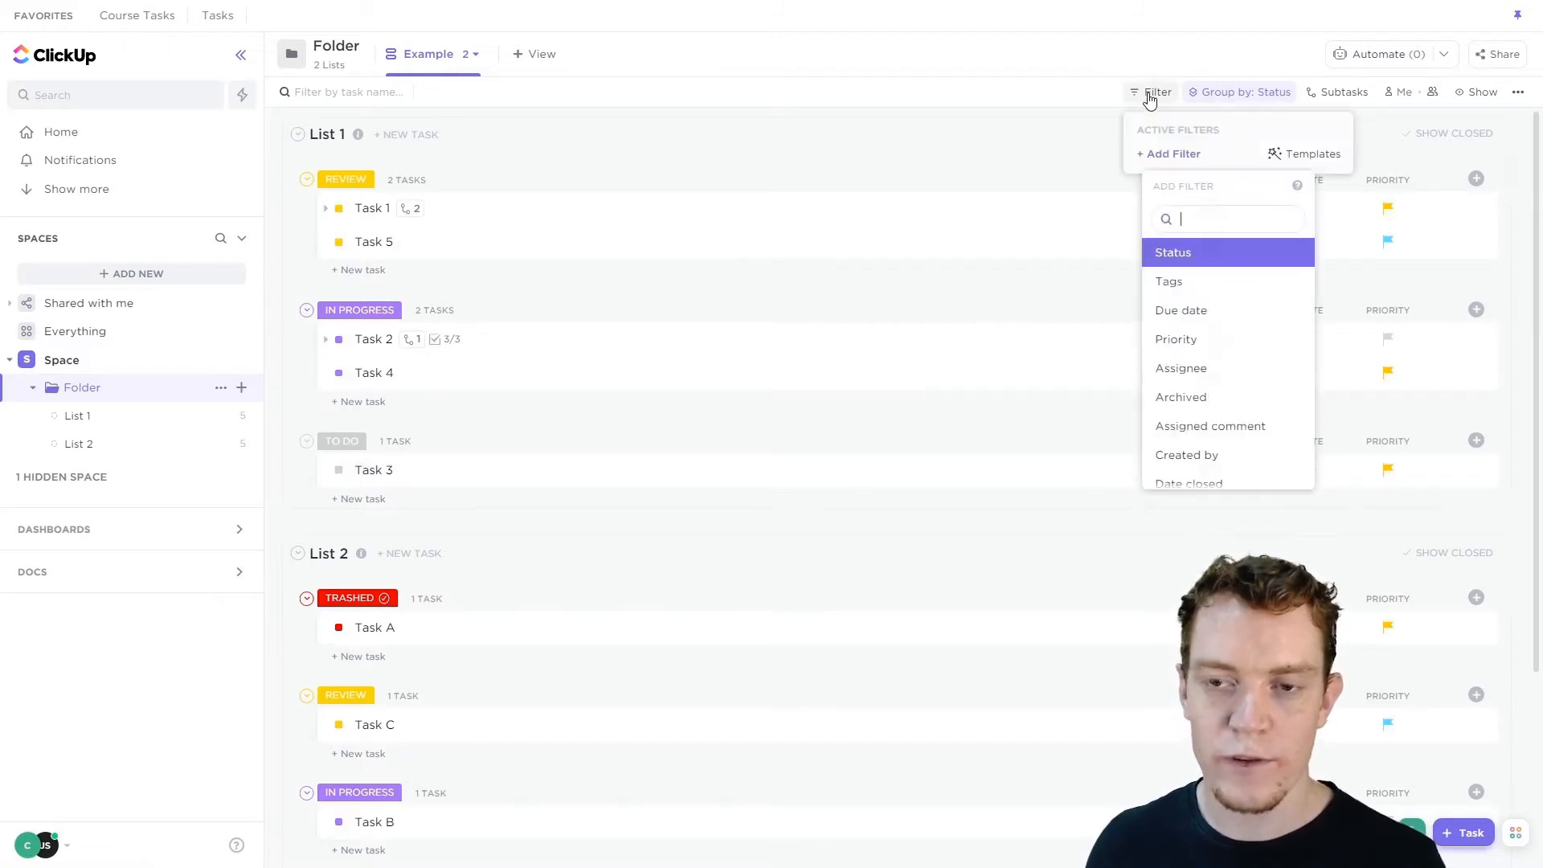
pyautogui.click(1192, 256)
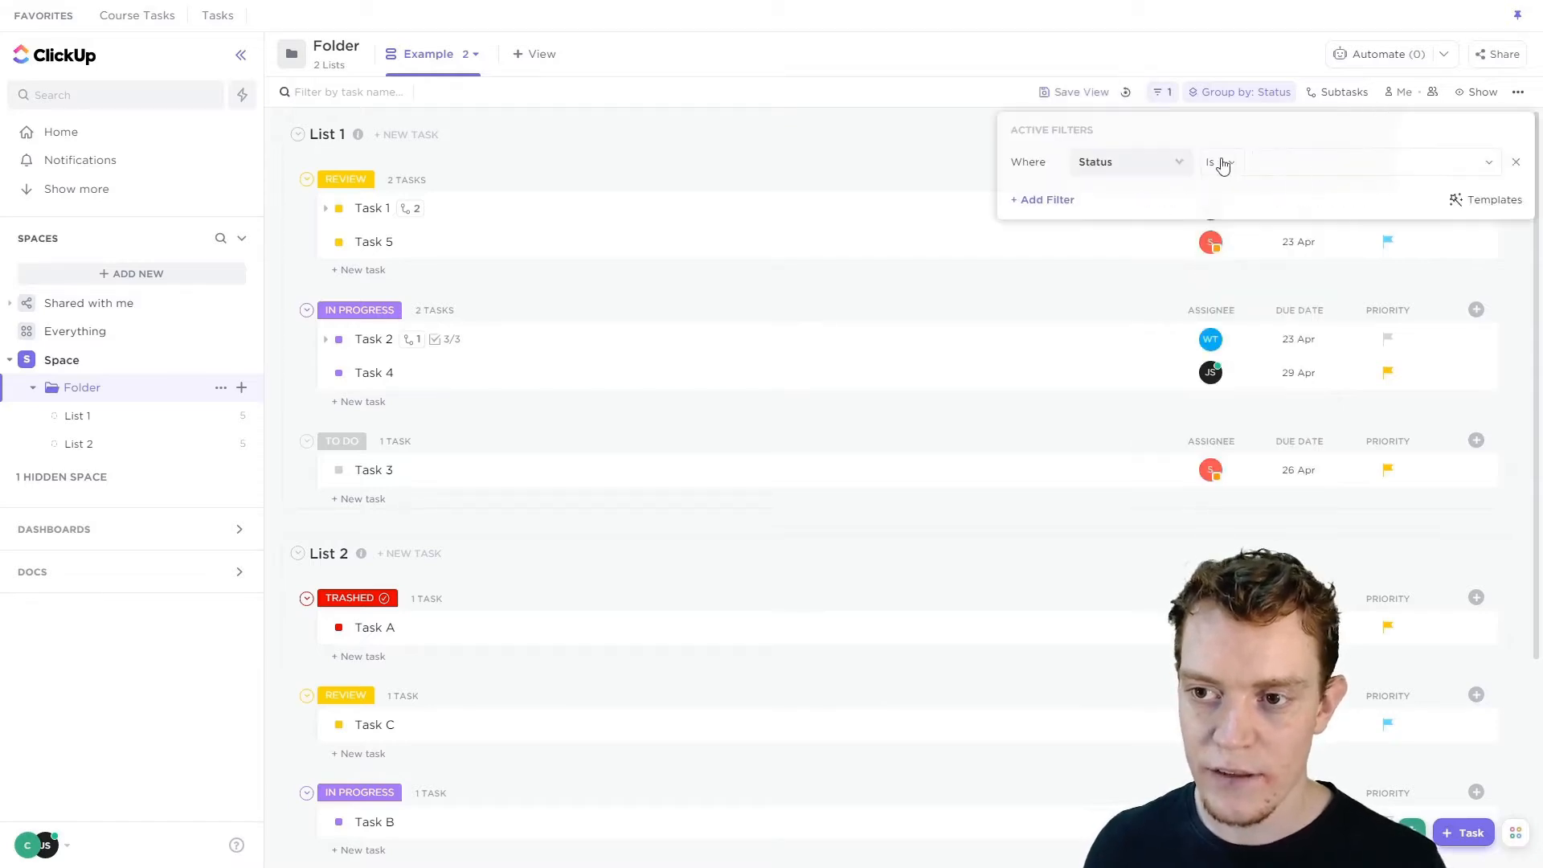
pyautogui.click(1325, 164)
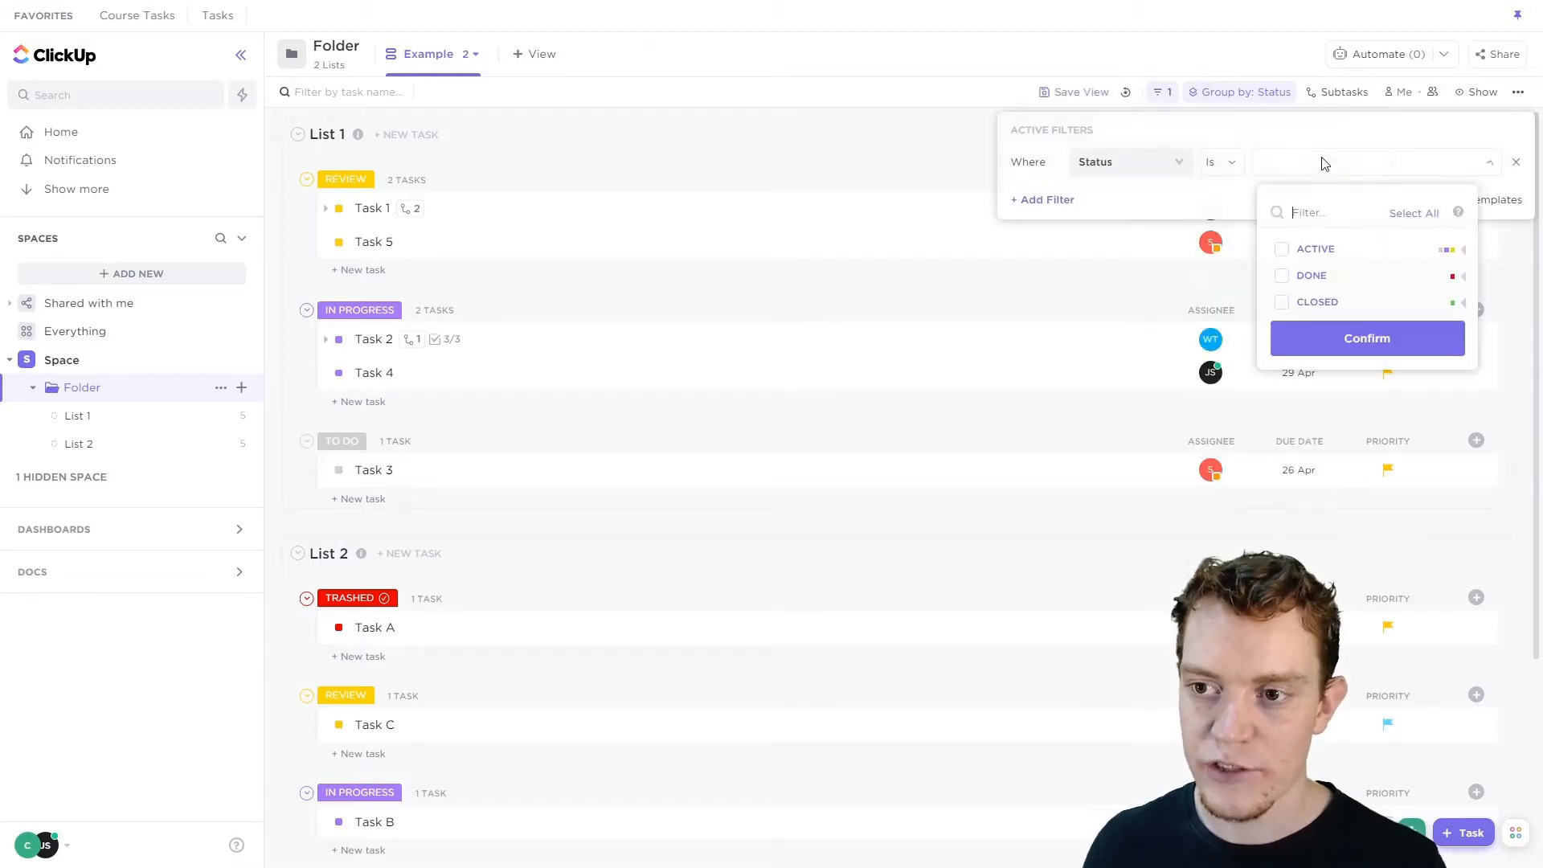
pyautogui.click(1283, 250)
pyautogui.click(1464, 249)
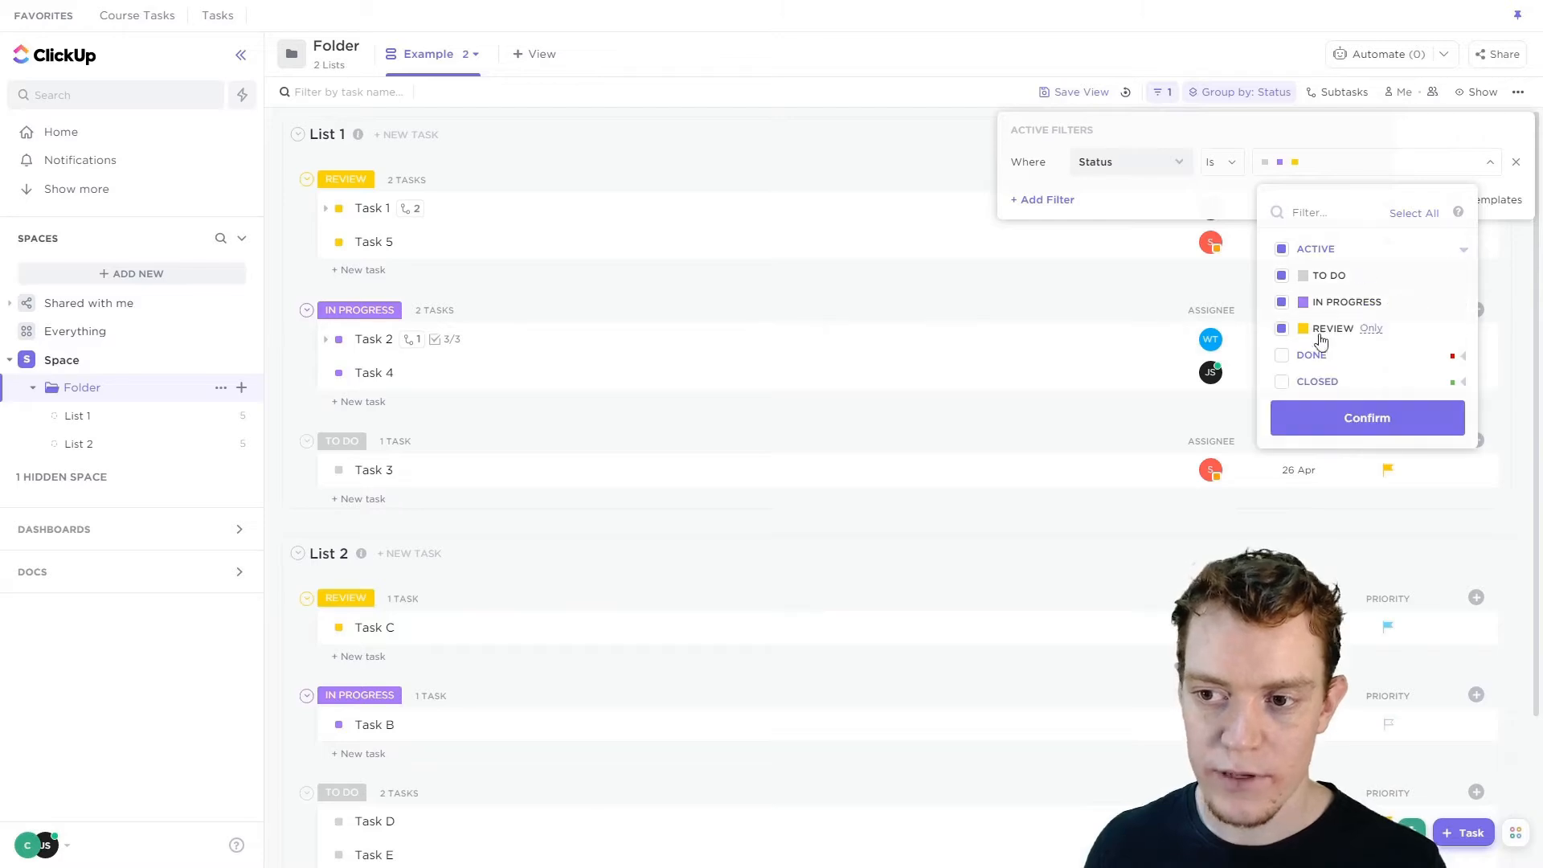
pyautogui.click(1341, 425)
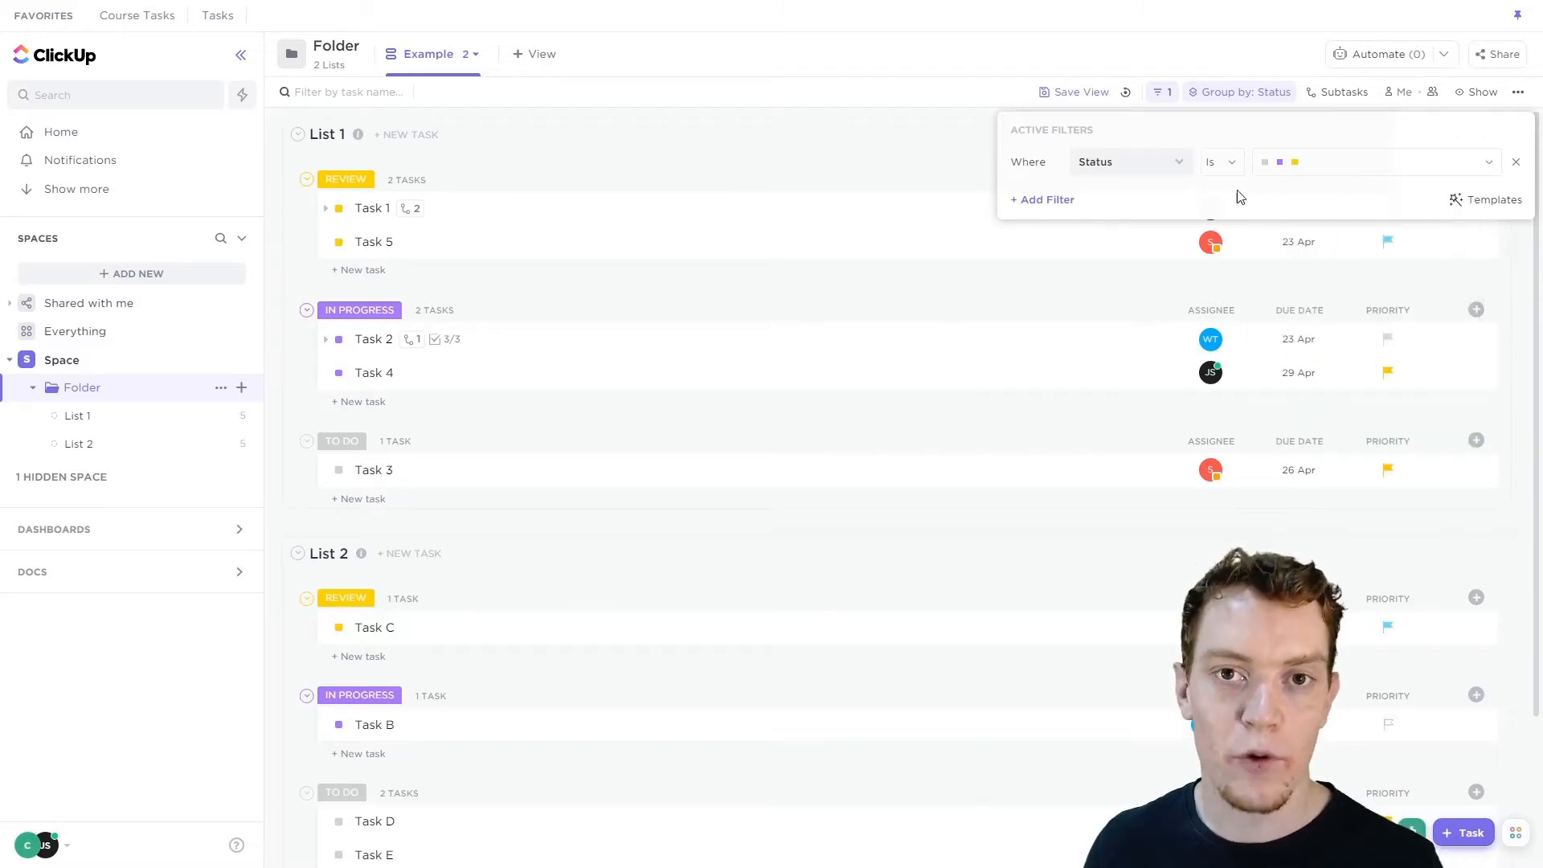
# Add a Due date filter set to This month.
pyautogui.click(1053, 204)
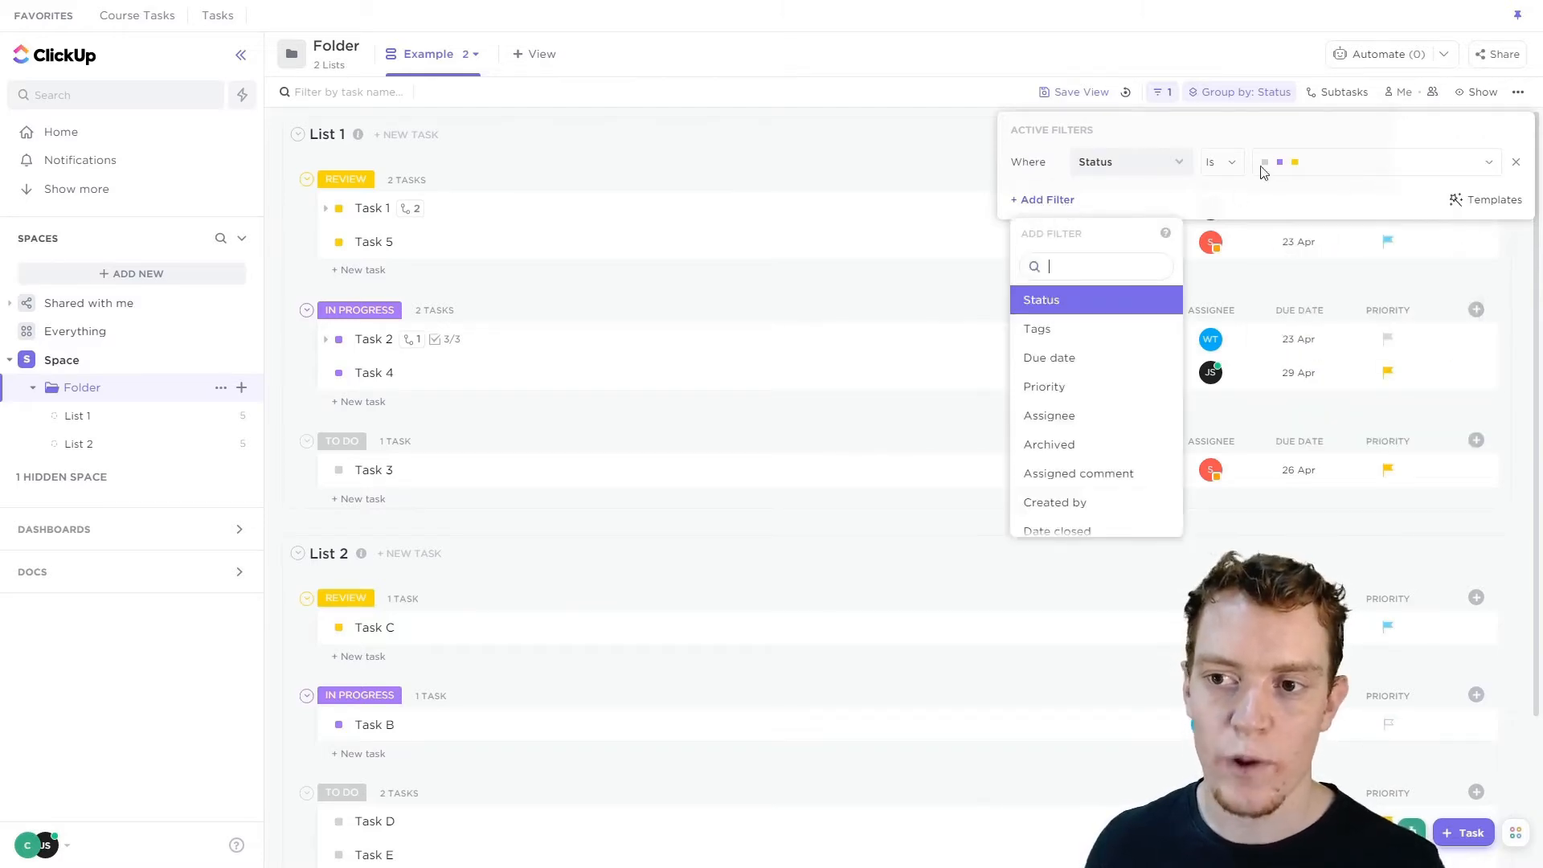
pyautogui.click(1085, 359)
pyautogui.click(1286, 199)
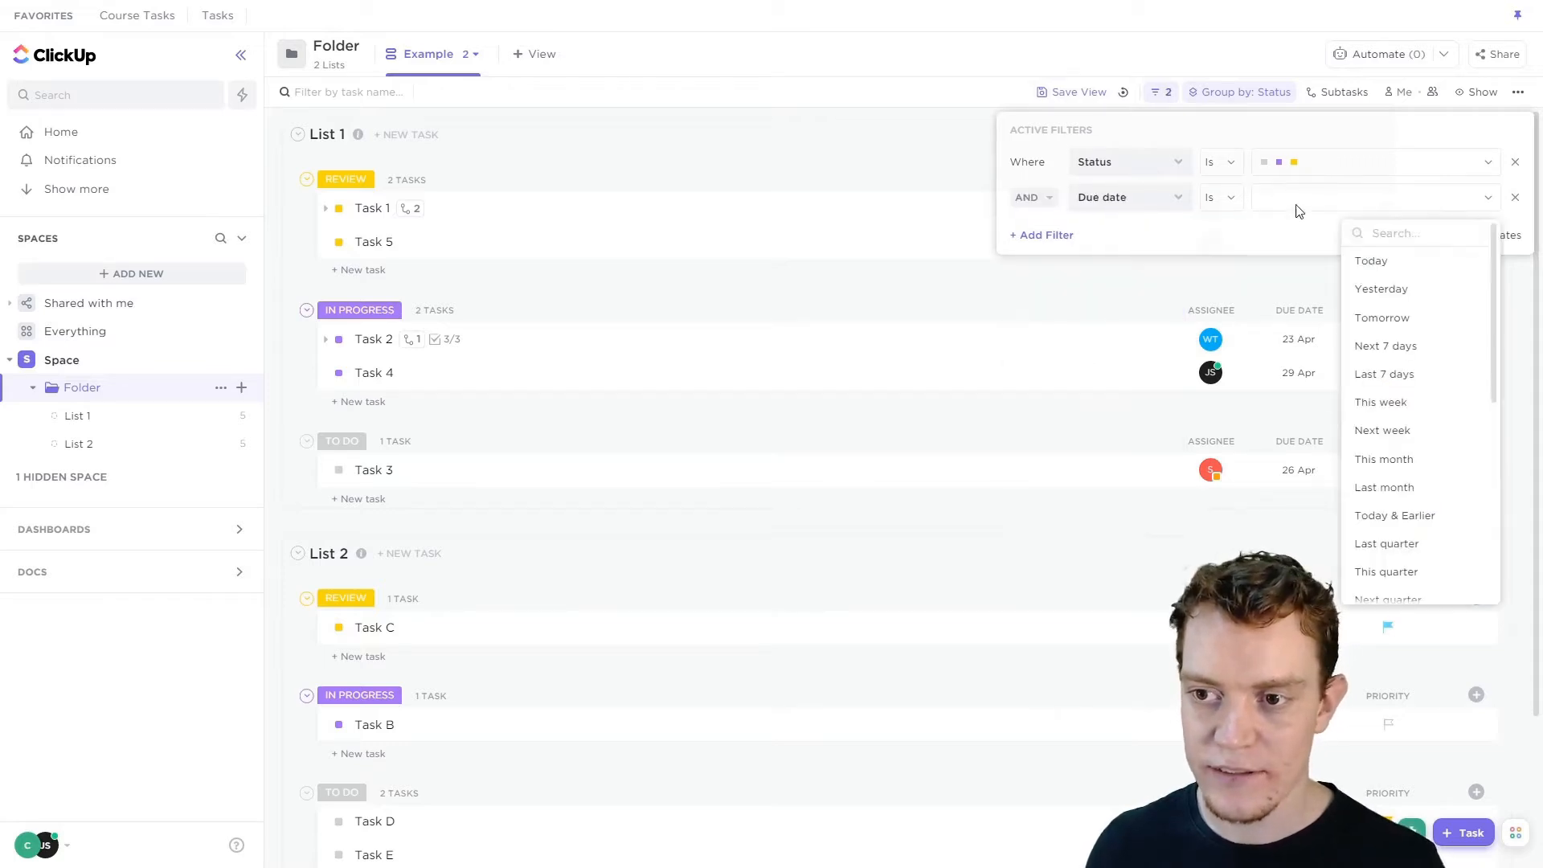
pyautogui.click(1382, 404)
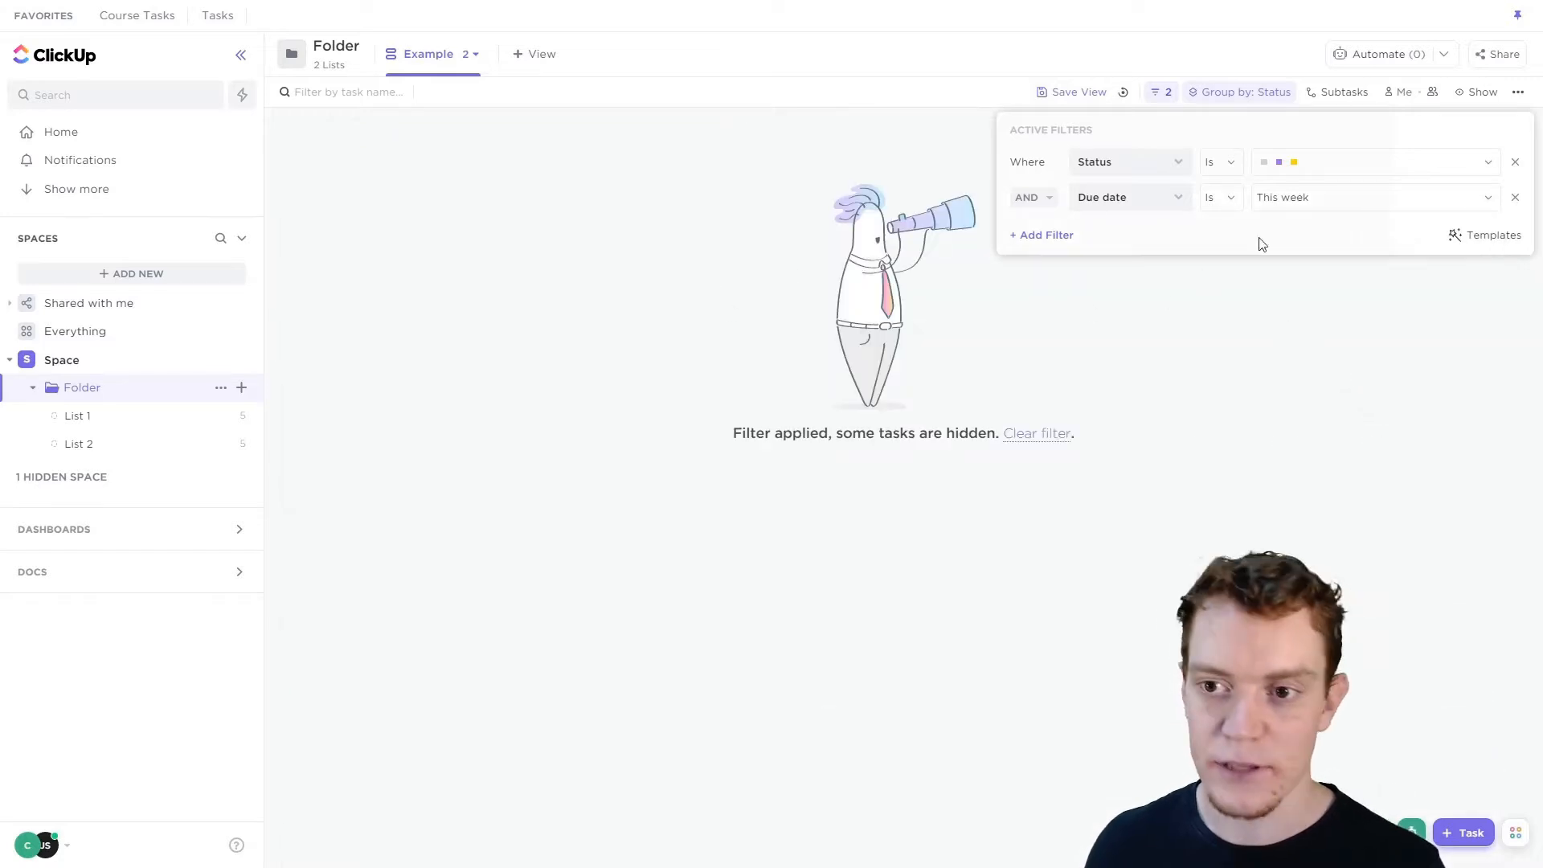
pyautogui.click(1355, 209)
pyautogui.click(1401, 460)
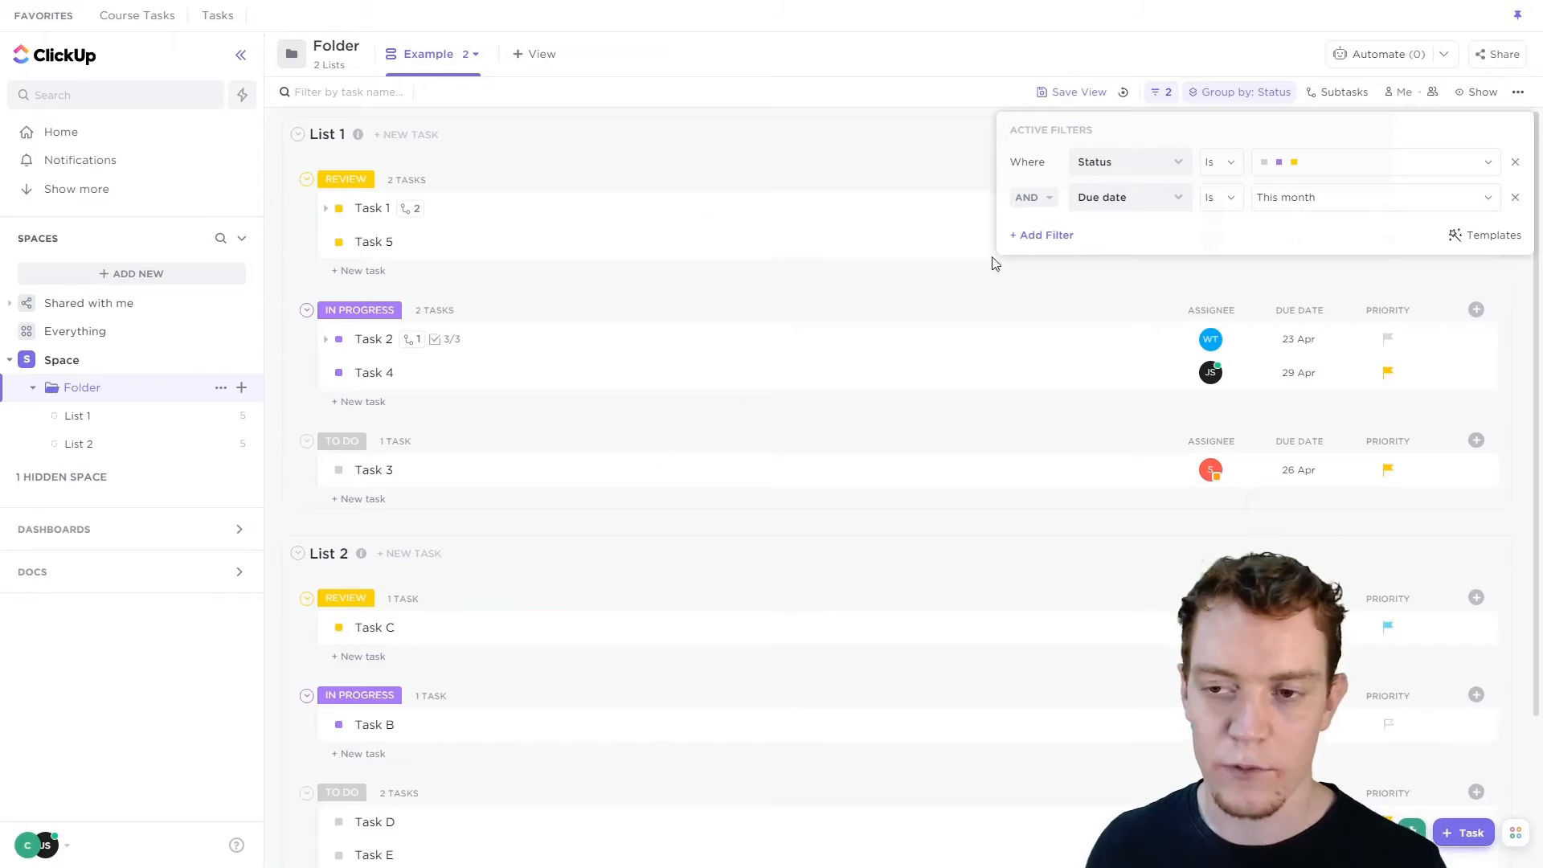
# Add an Assignee filter for a single team member.
pyautogui.click(1050, 235)
pyautogui.scroll(-2, 1093, 401)
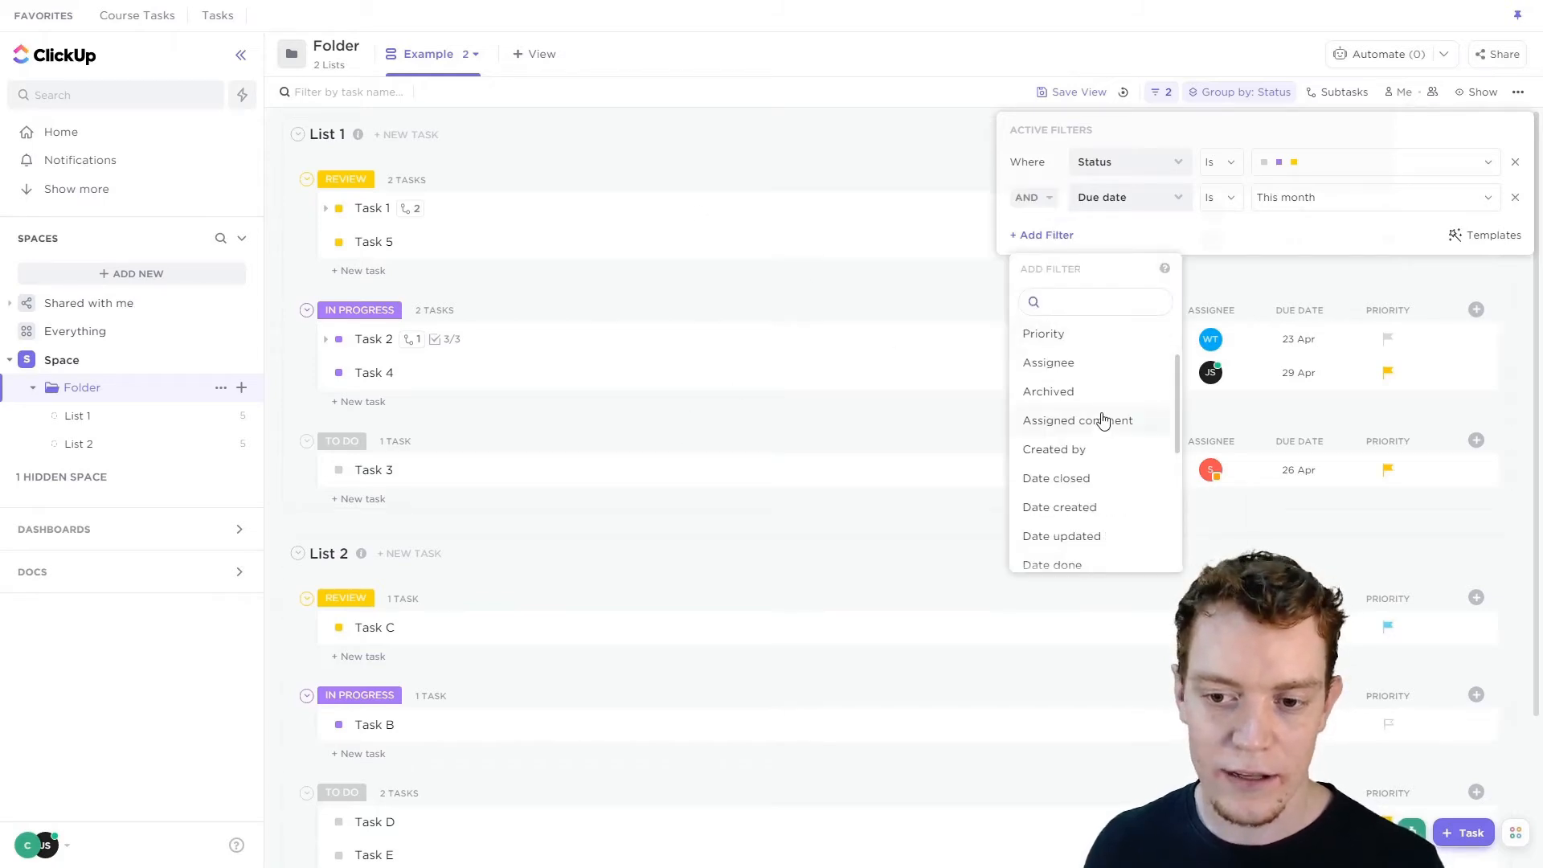
pyautogui.scroll(2, 1085, 410)
pyautogui.click(1065, 451)
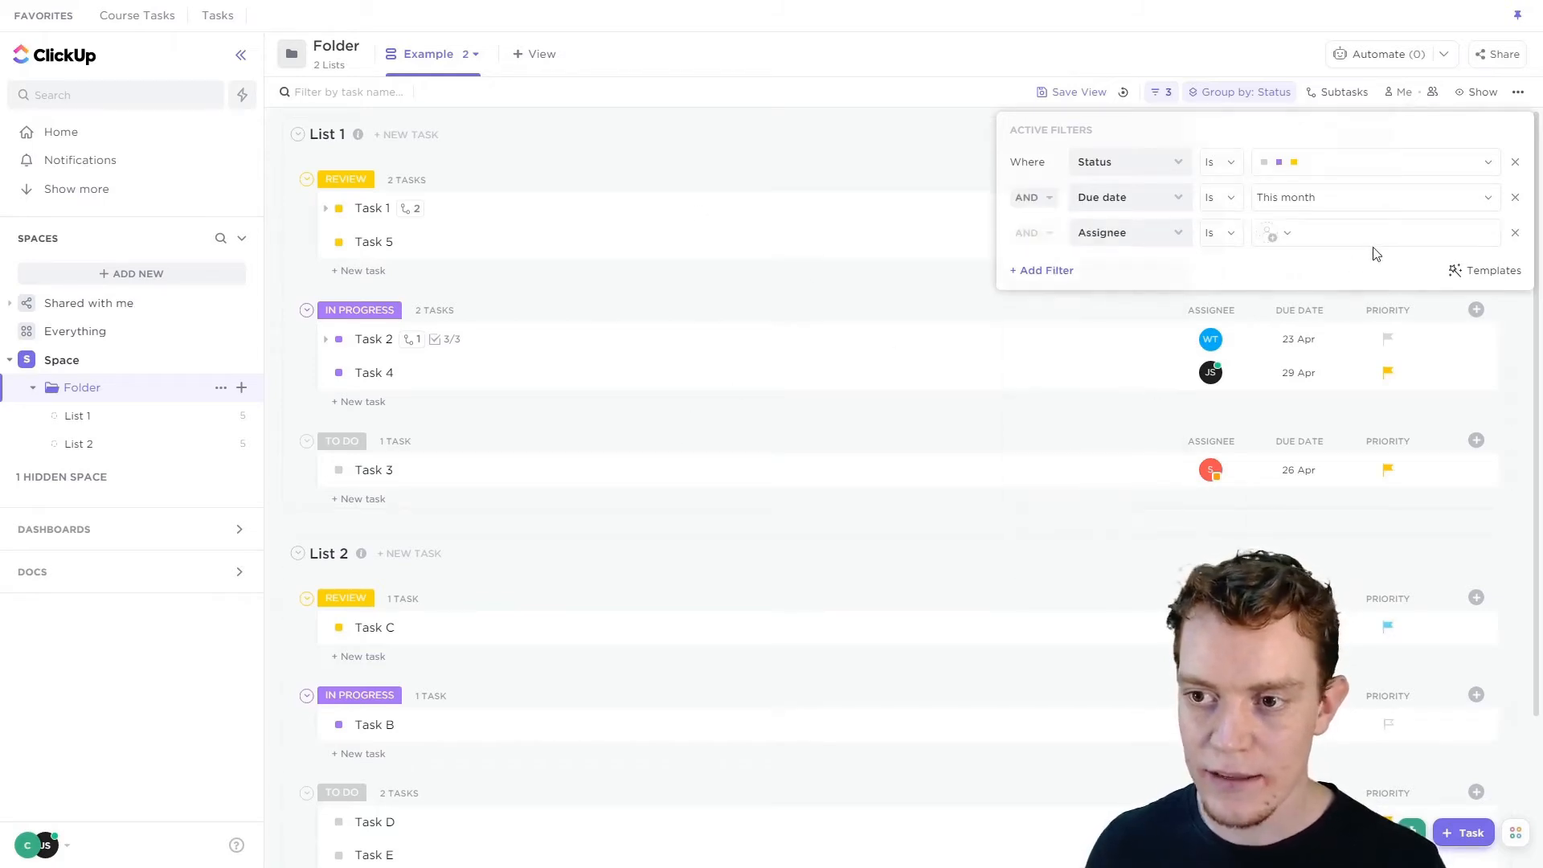
pyautogui.click(1371, 246)
pyautogui.click(1344, 352)
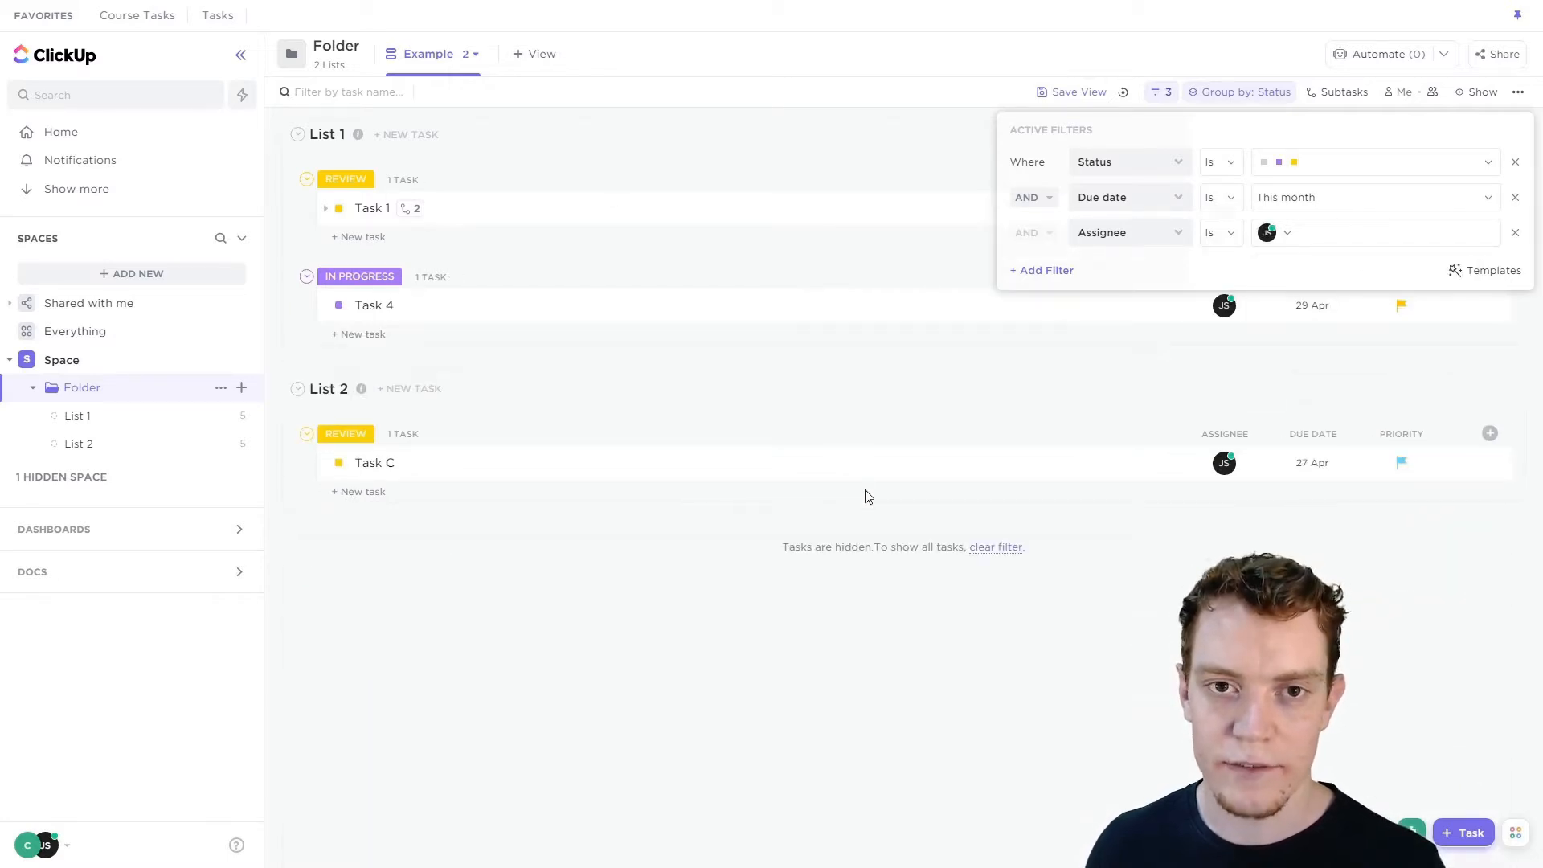
# Remove all three filters from the view.
pyautogui.click(1516, 163)
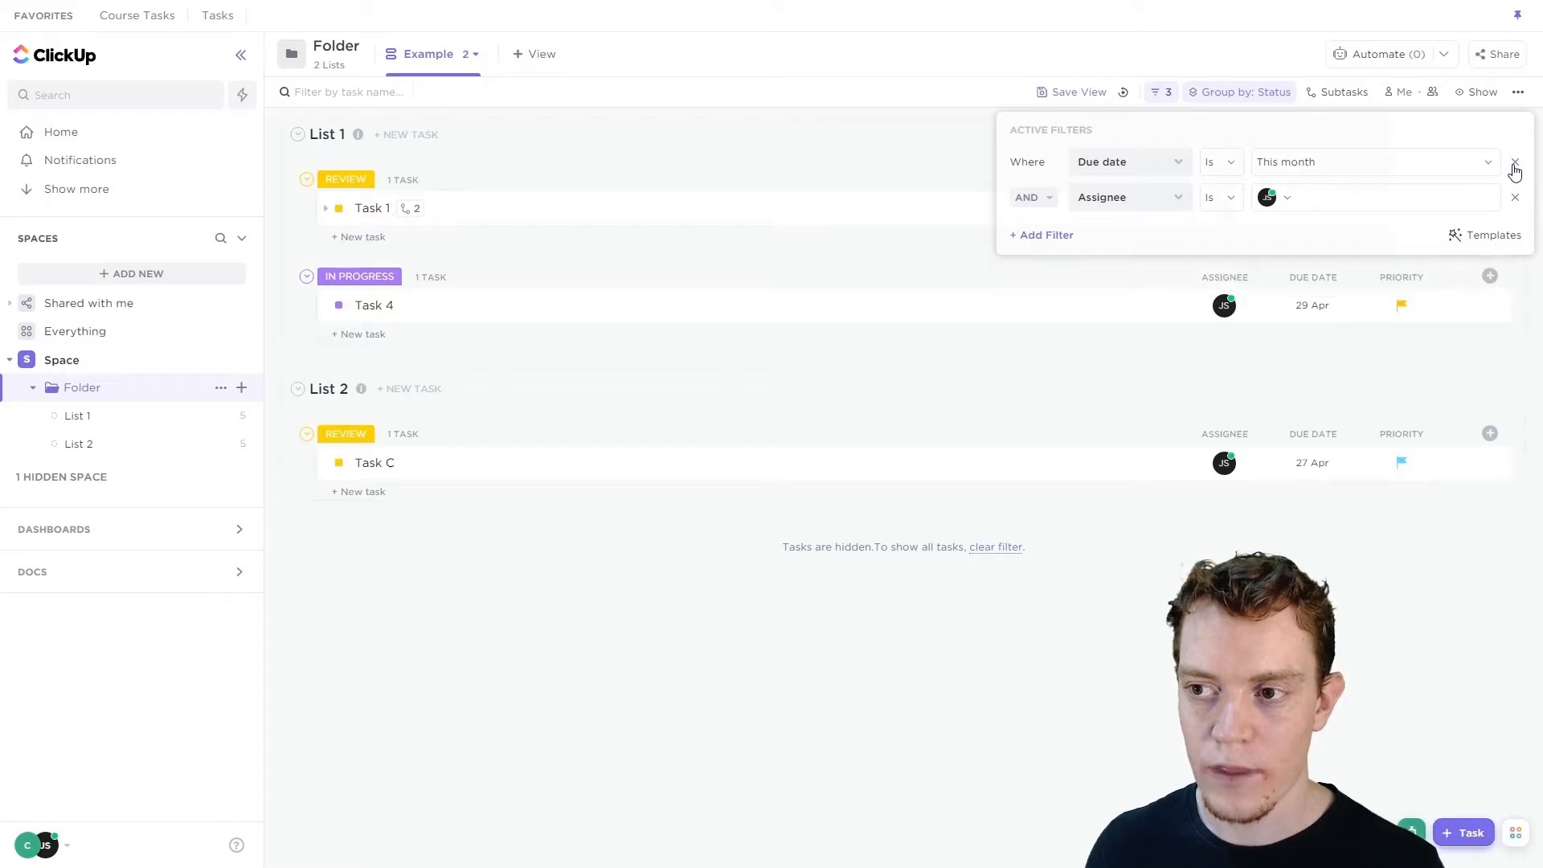
pyautogui.click(1516, 163)
pyautogui.click(1515, 163)
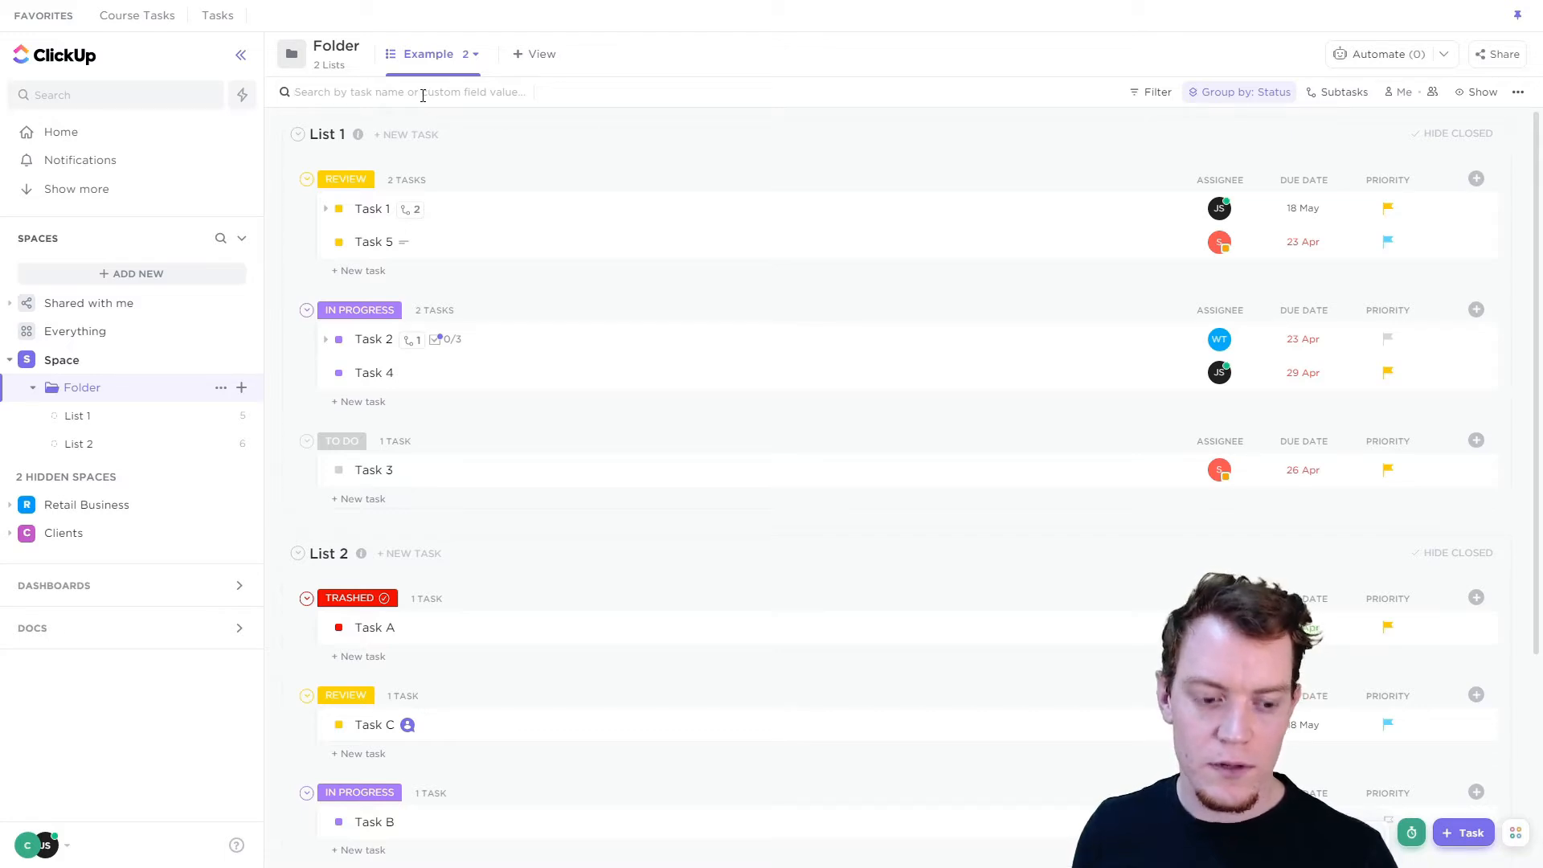
# Search the tasks for "5" and then for the custom field value "1234".
pyautogui.write('5')
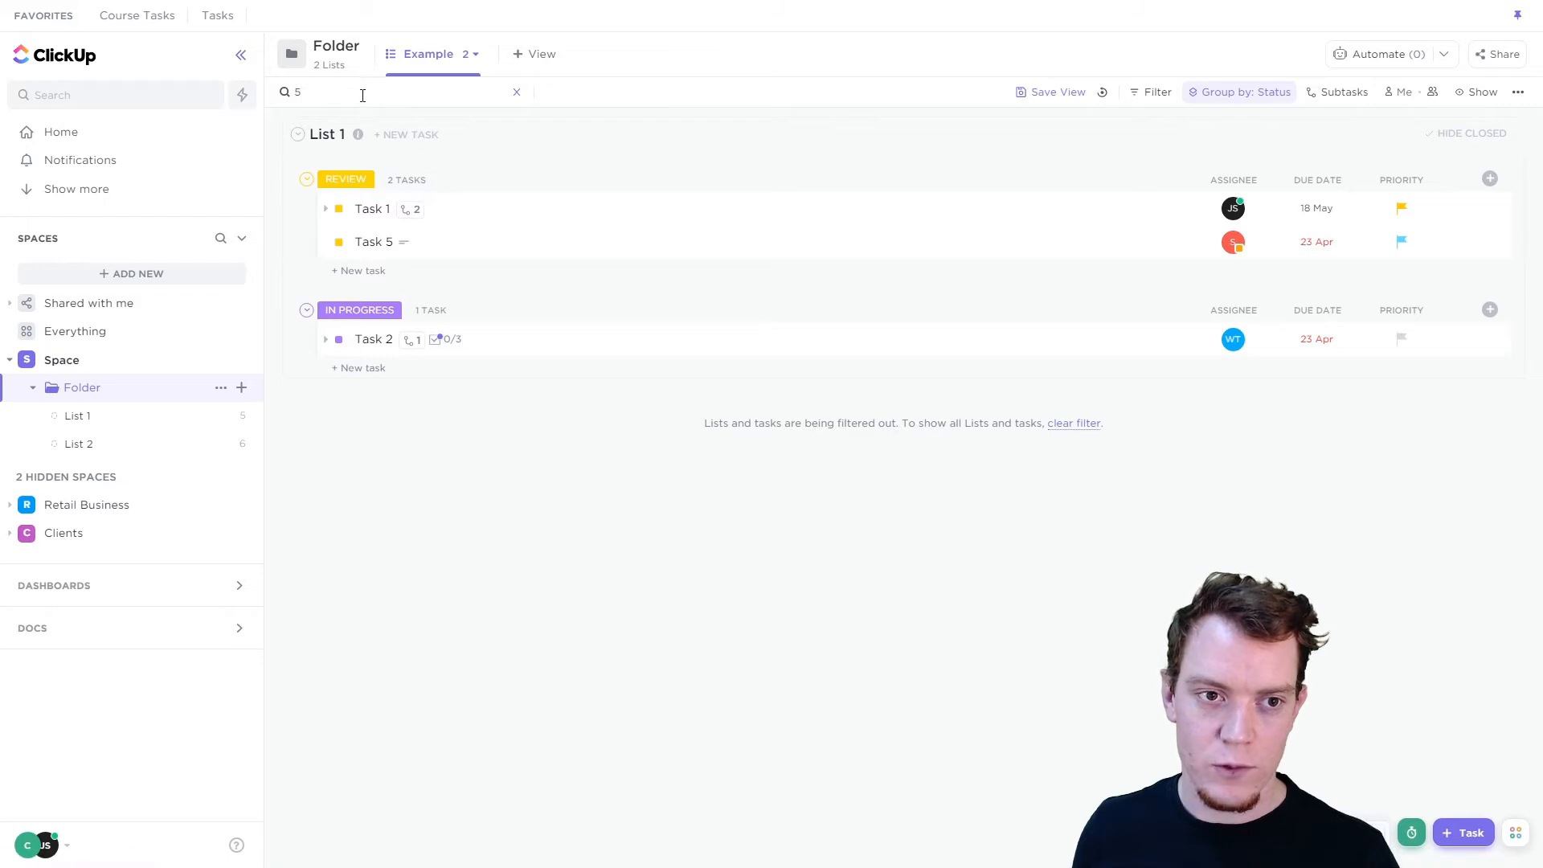
pyautogui.moveTo(361, 94); pyautogui.dragTo(283, 100)
pyautogui.write('1234')
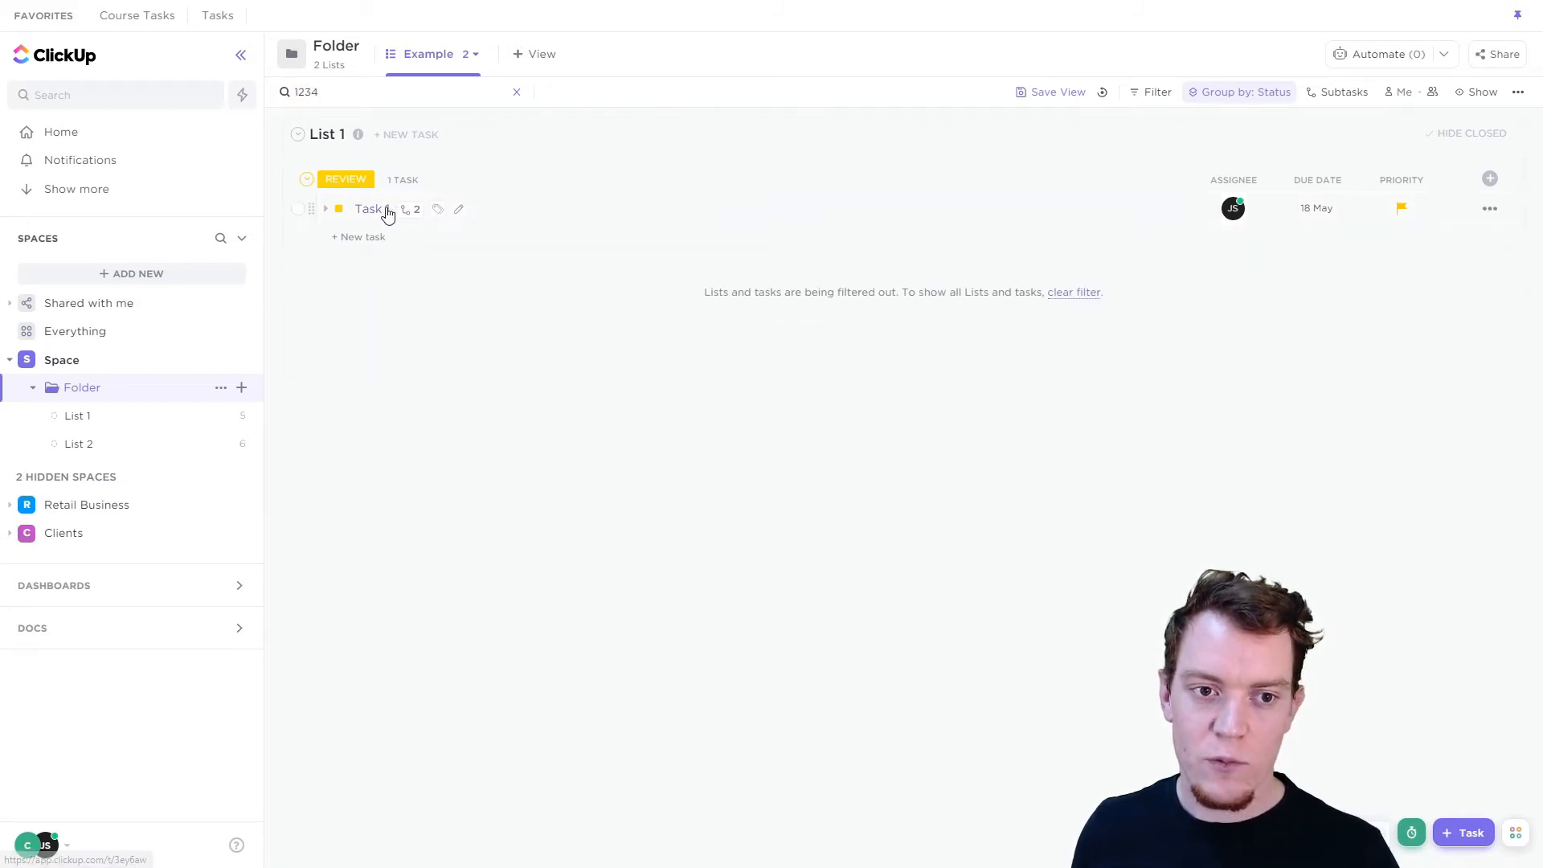
# Add the hidden Reference ID field as a column in the list.
pyautogui.click(1491, 179)
pyautogui.scroll(-3, 1279, 479)
pyautogui.click(1246, 634)
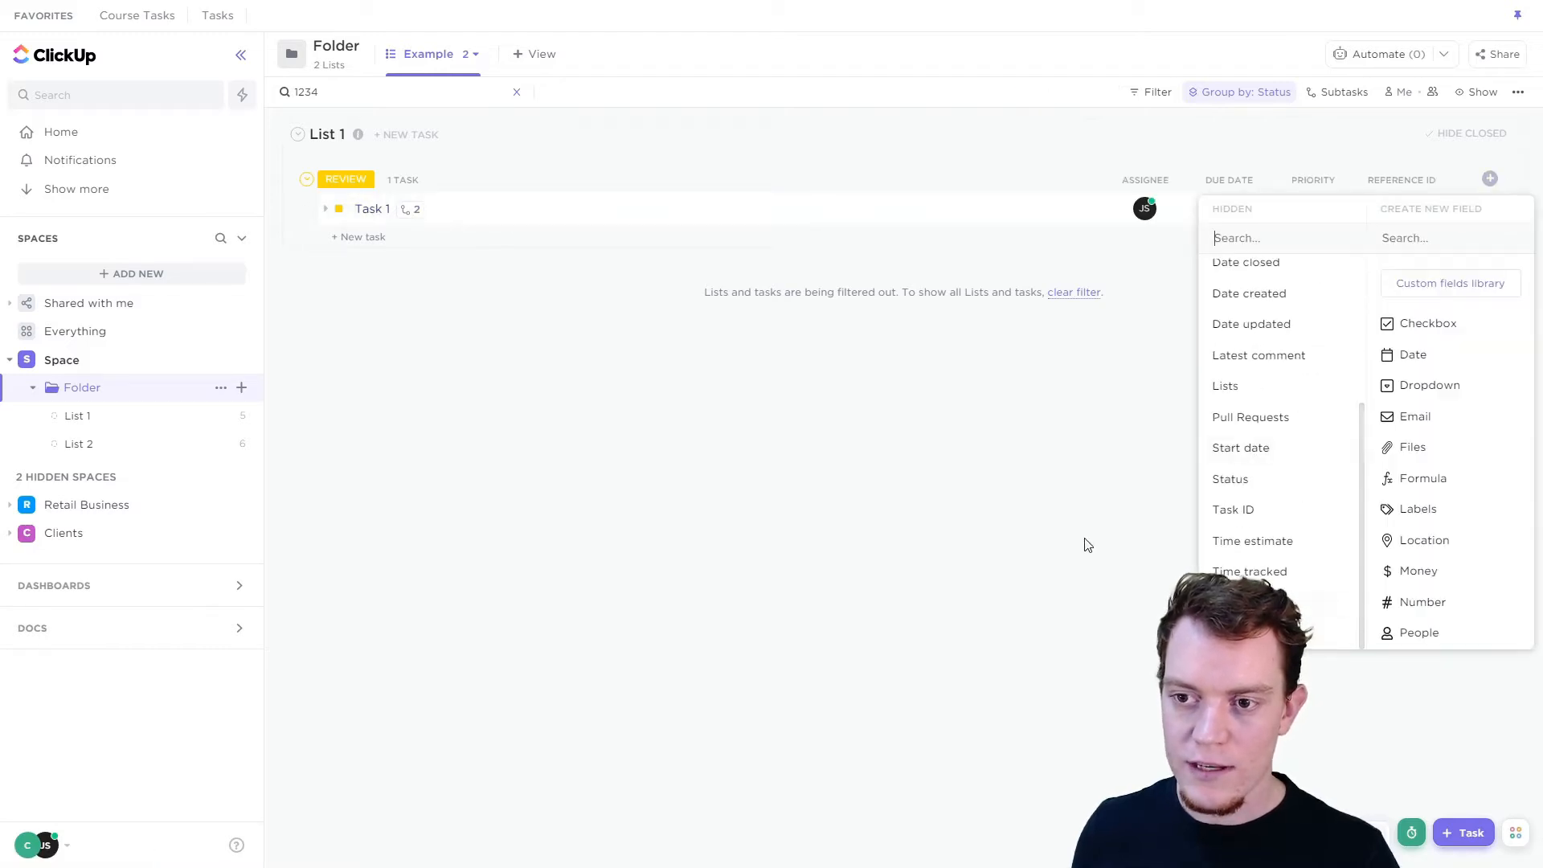
pyautogui.click(1085, 545)
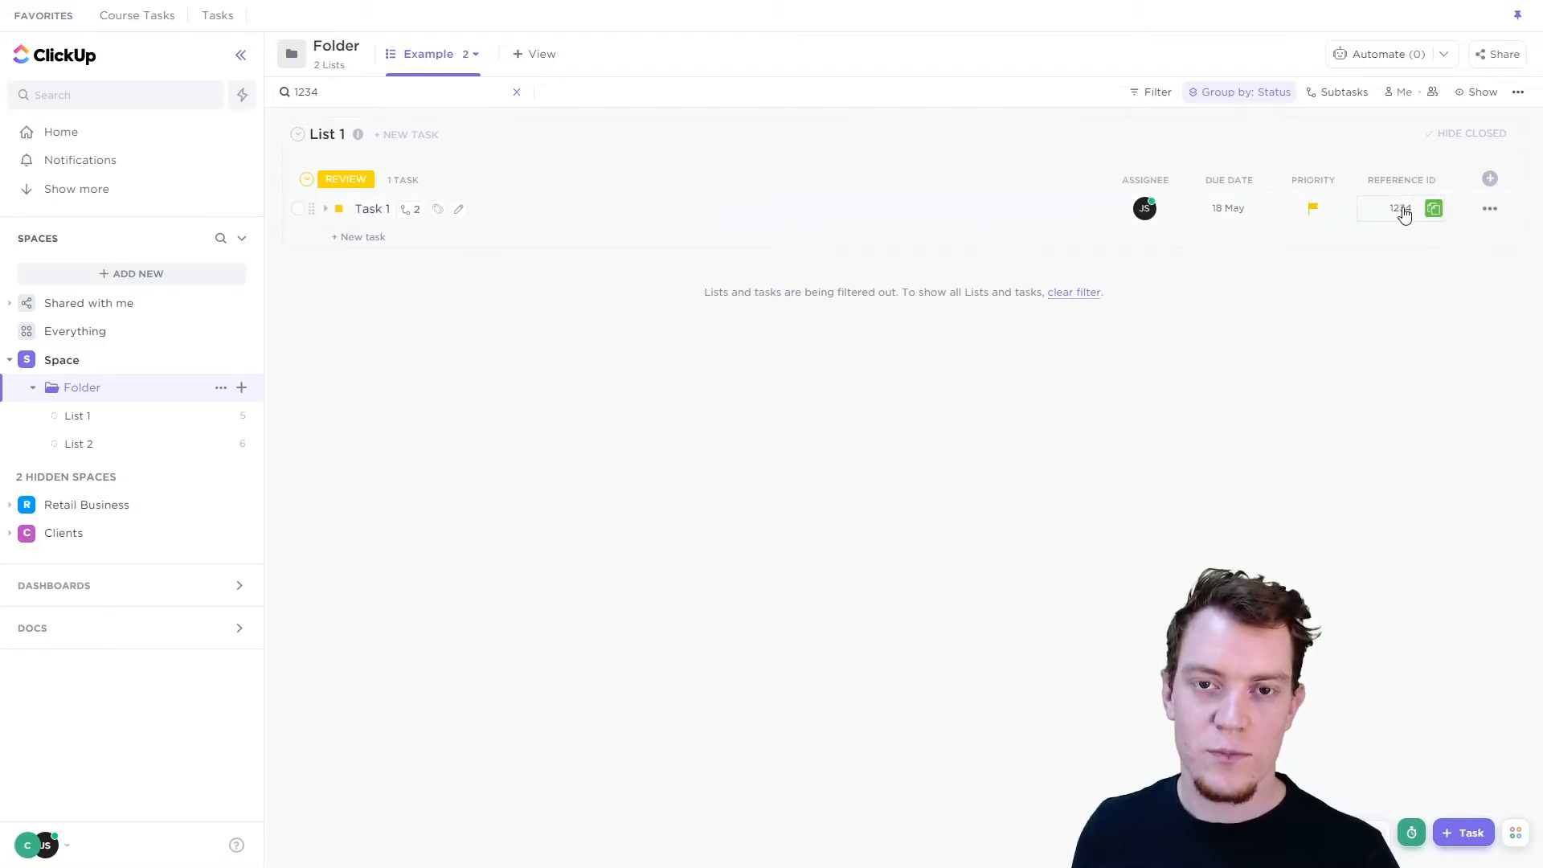
# Add the hidden Category field as another column in the list.
pyautogui.click(1491, 179)
pyautogui.scroll(-3, 1286, 551)
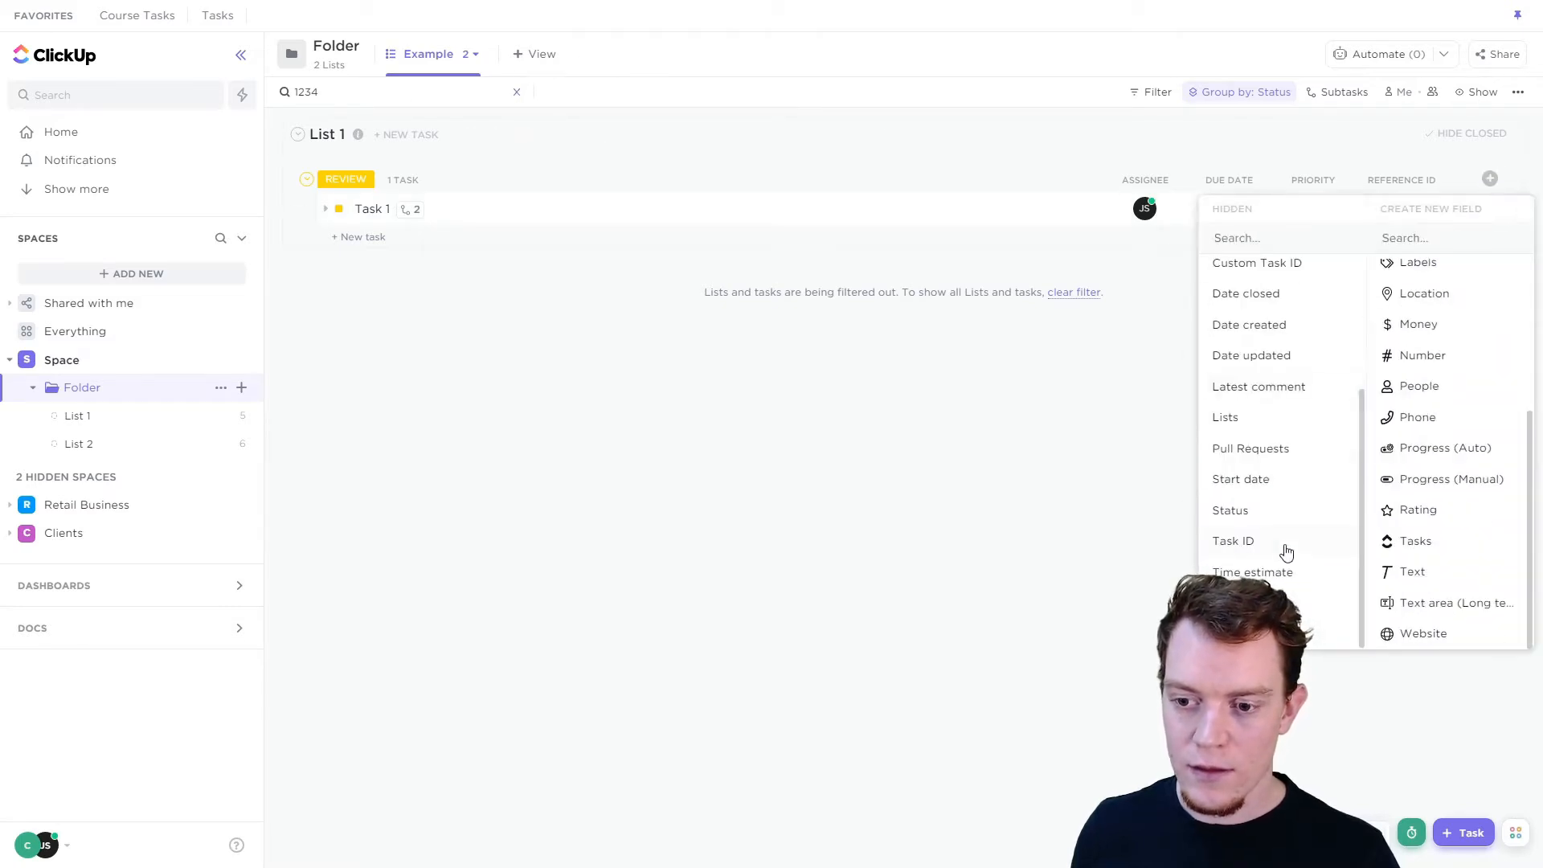
pyautogui.click(1246, 633)
pyautogui.click(1061, 517)
# Search the tasks for "5" and add a Due date filter set to Last month.
pyautogui.click(517, 91)
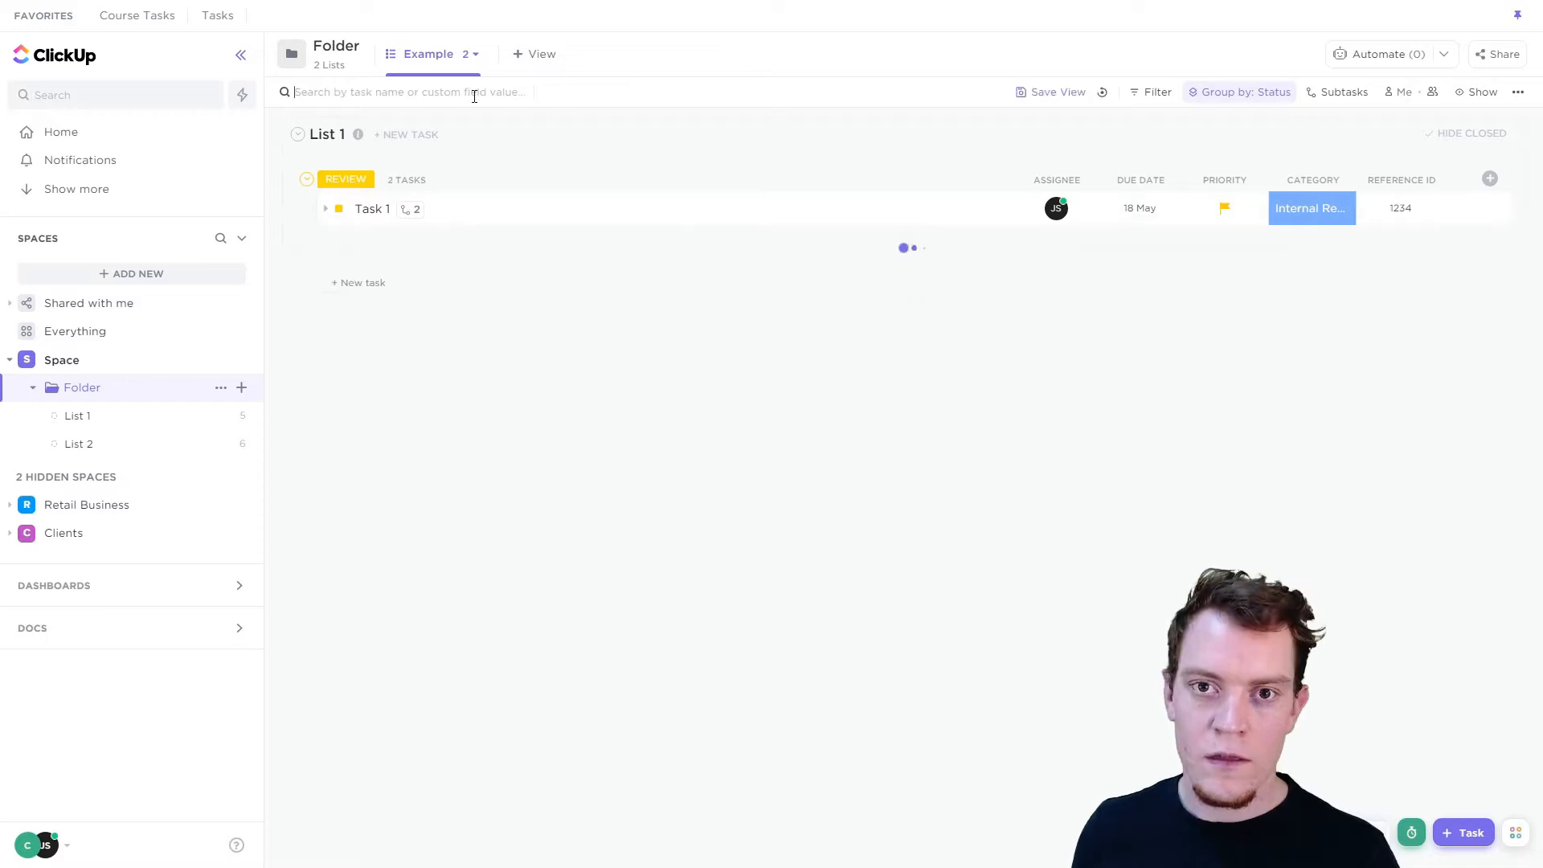
pyautogui.write('5')
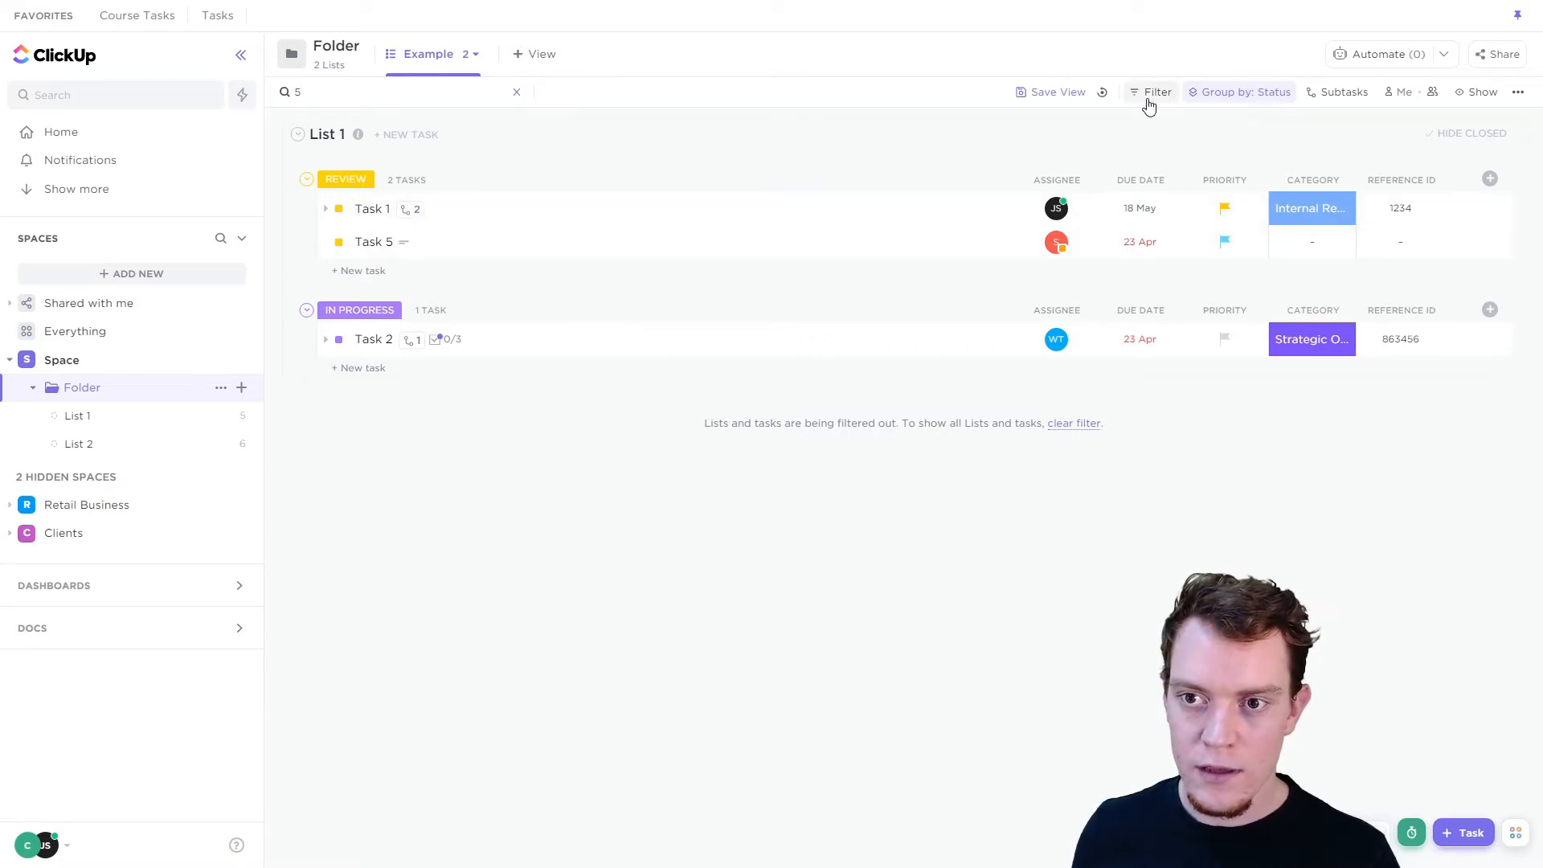
pyautogui.click(1150, 95)
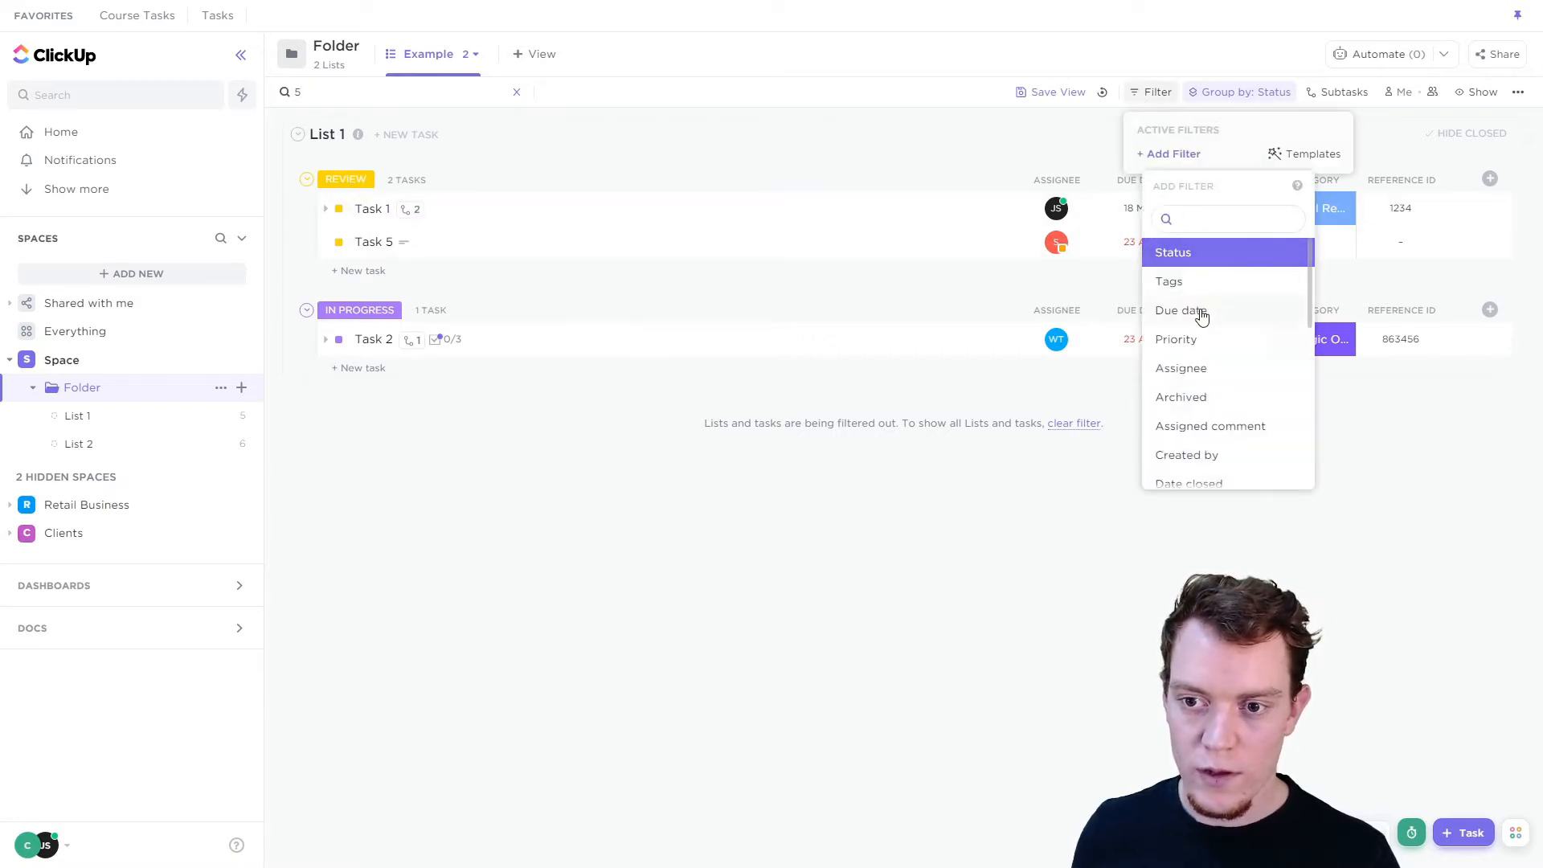
pyautogui.click(1203, 312)
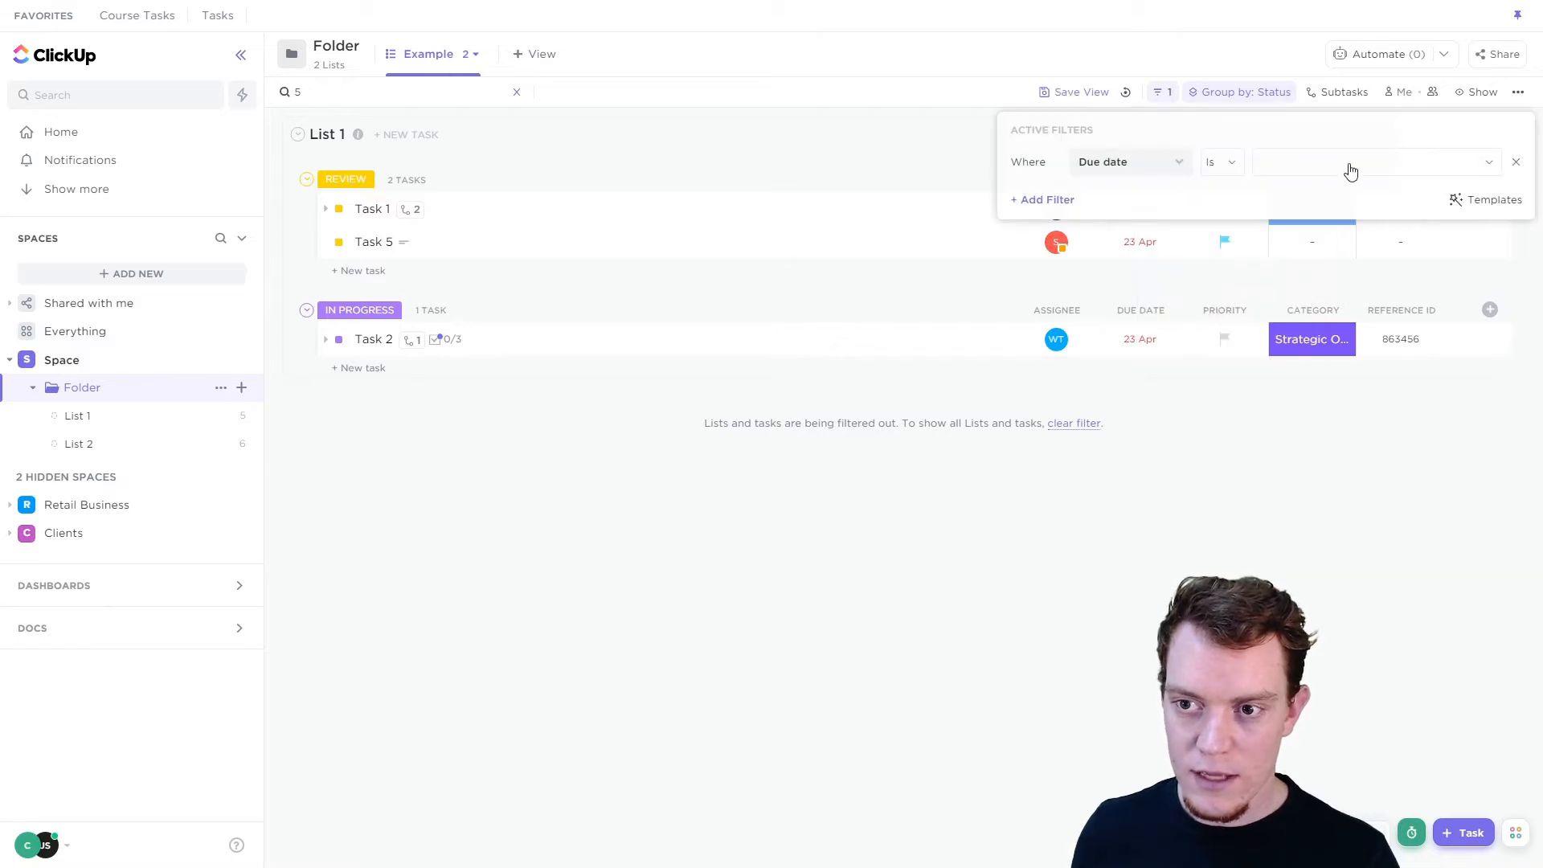
pyautogui.click(1351, 165)
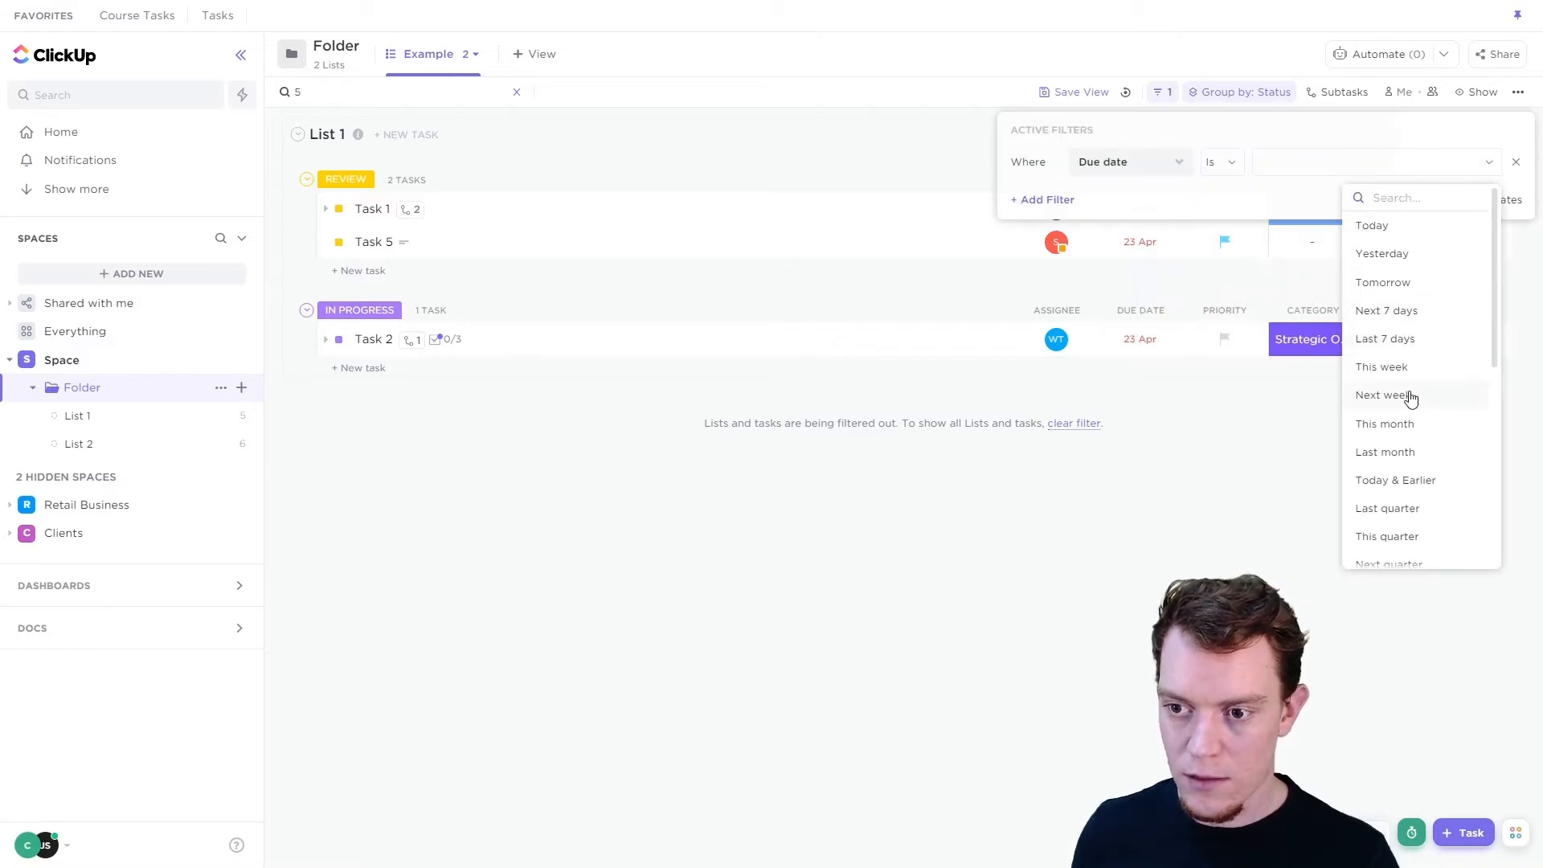
pyautogui.click(1388, 452)
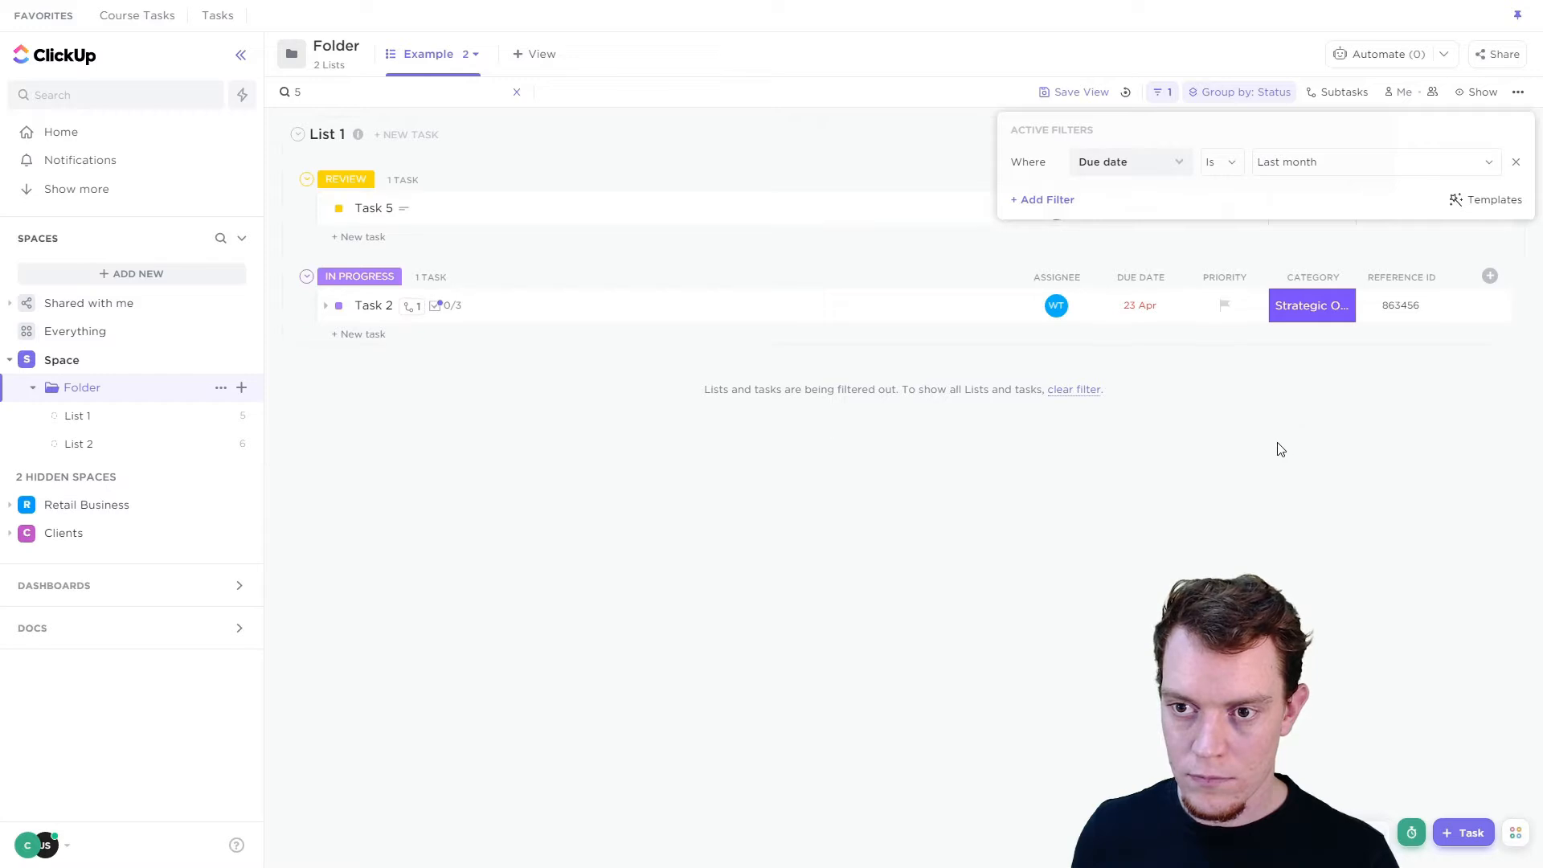
pyautogui.click(1219, 448)
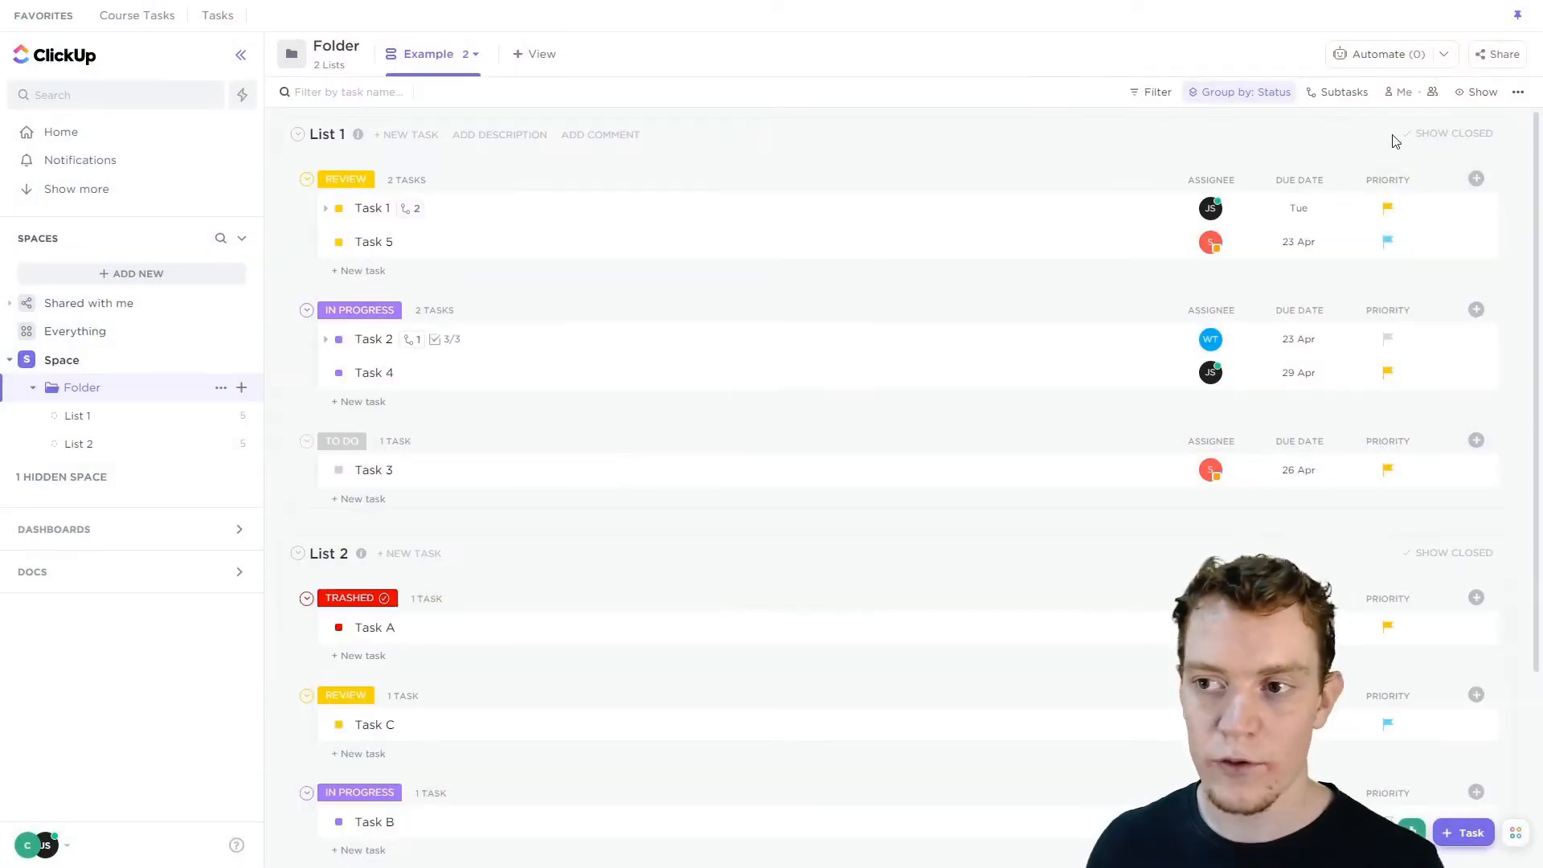
# Open the assignees panel and filter the view to two selected team members.
pyautogui.click(1436, 93)
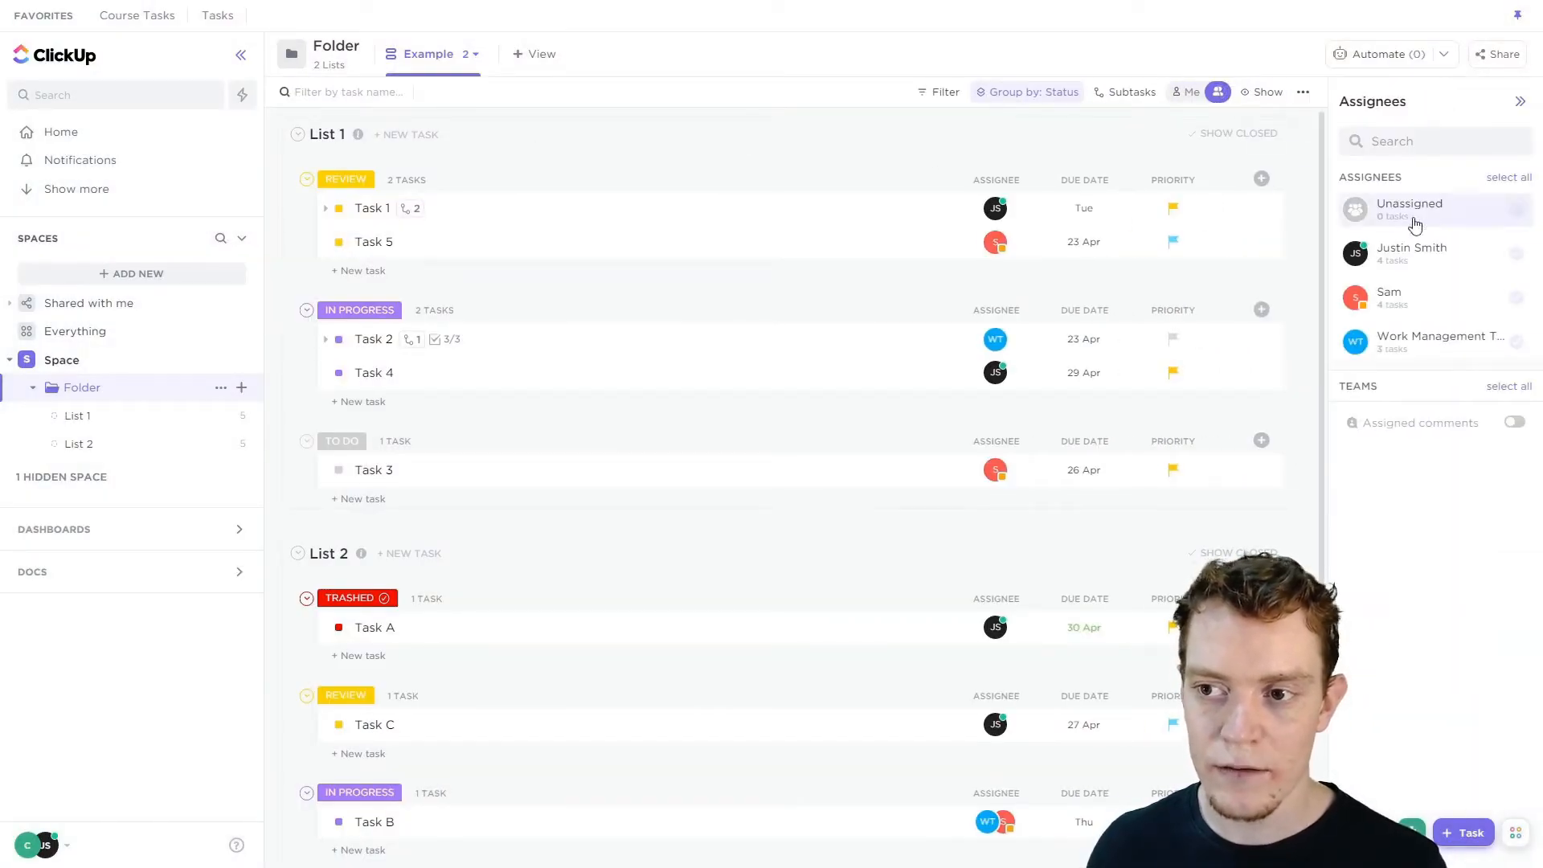
pyautogui.click(1468, 262)
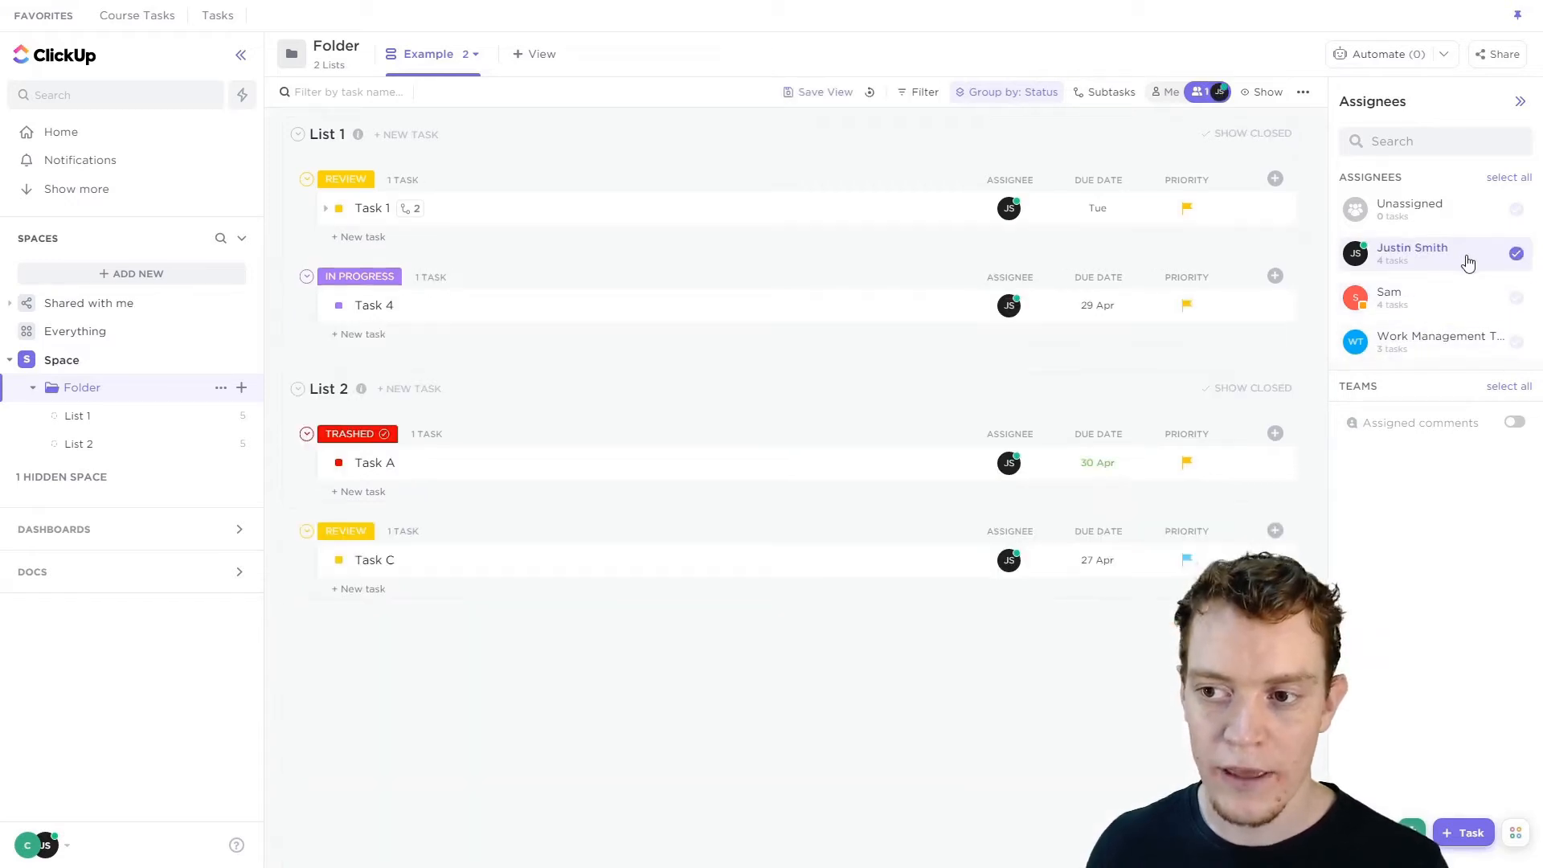
pyautogui.click(1466, 303)
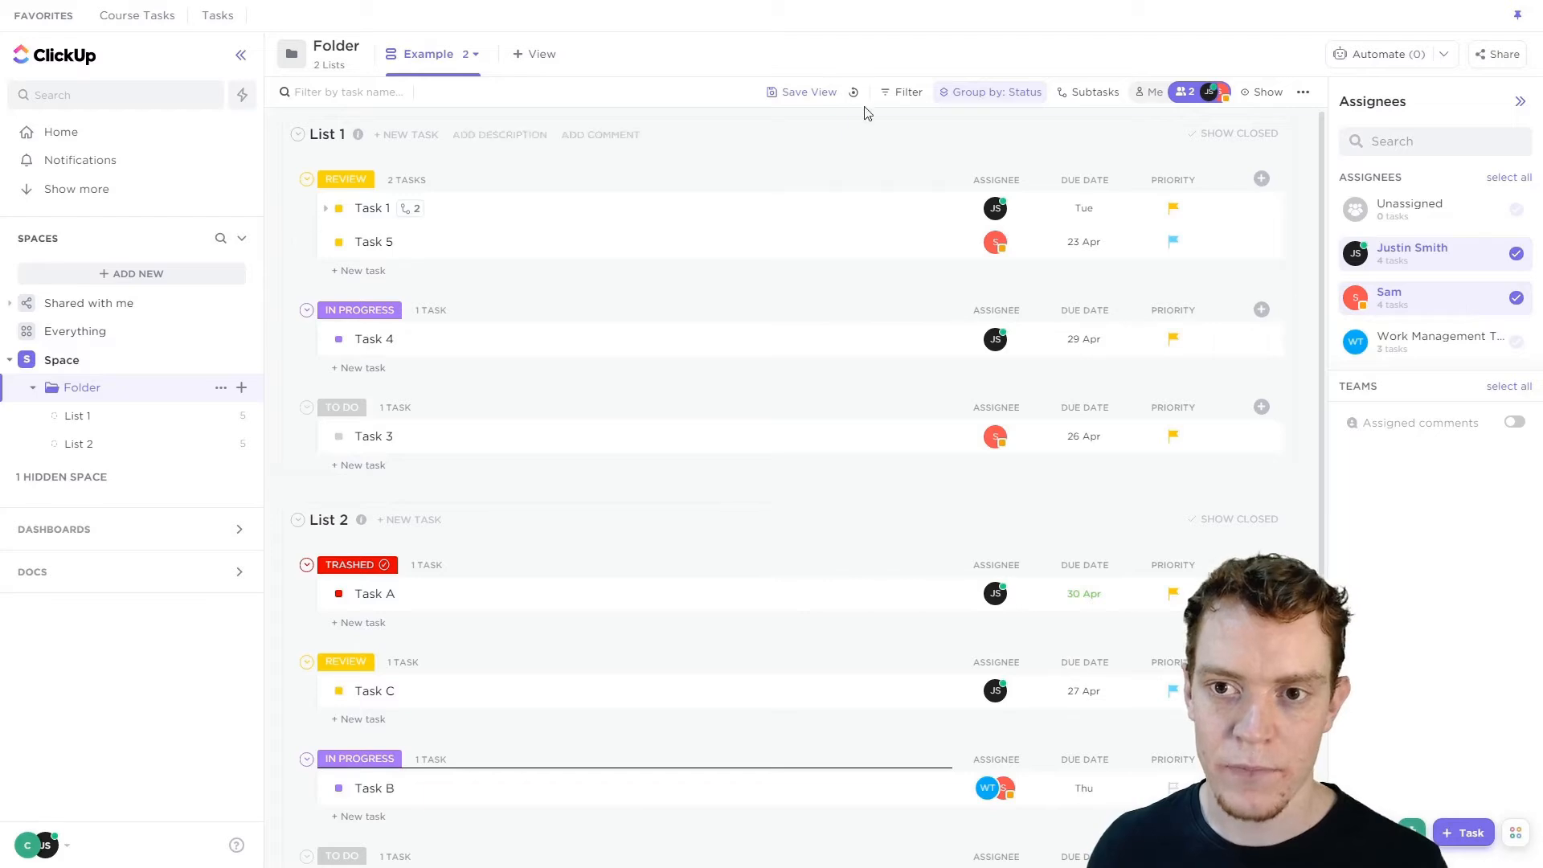
# Turn on the Assigned comments option in the assignees panel.
pyautogui.click(905, 92)
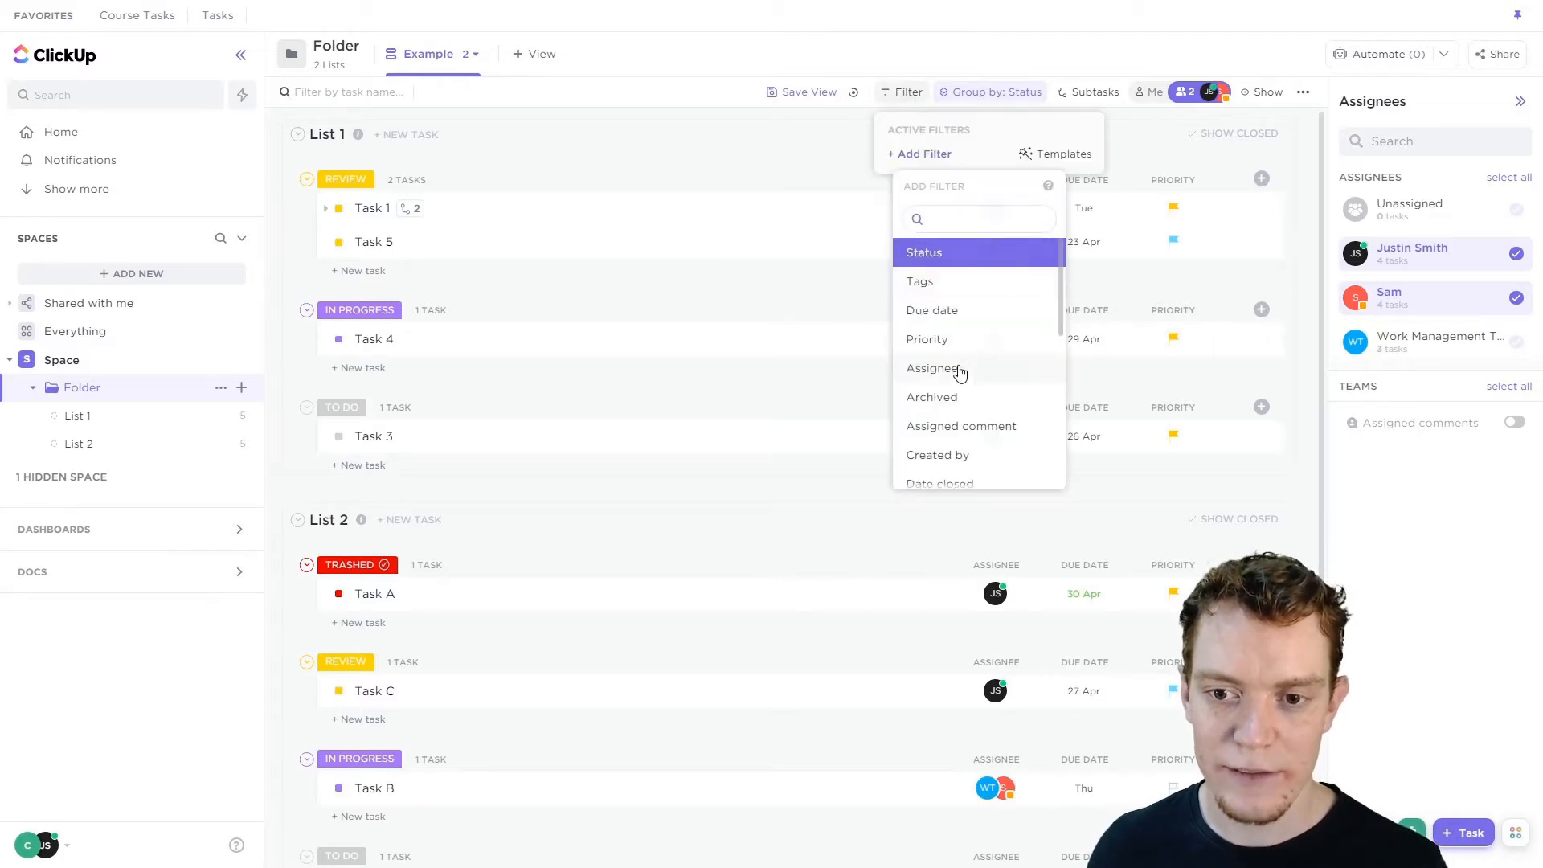
pyautogui.click(759, 140)
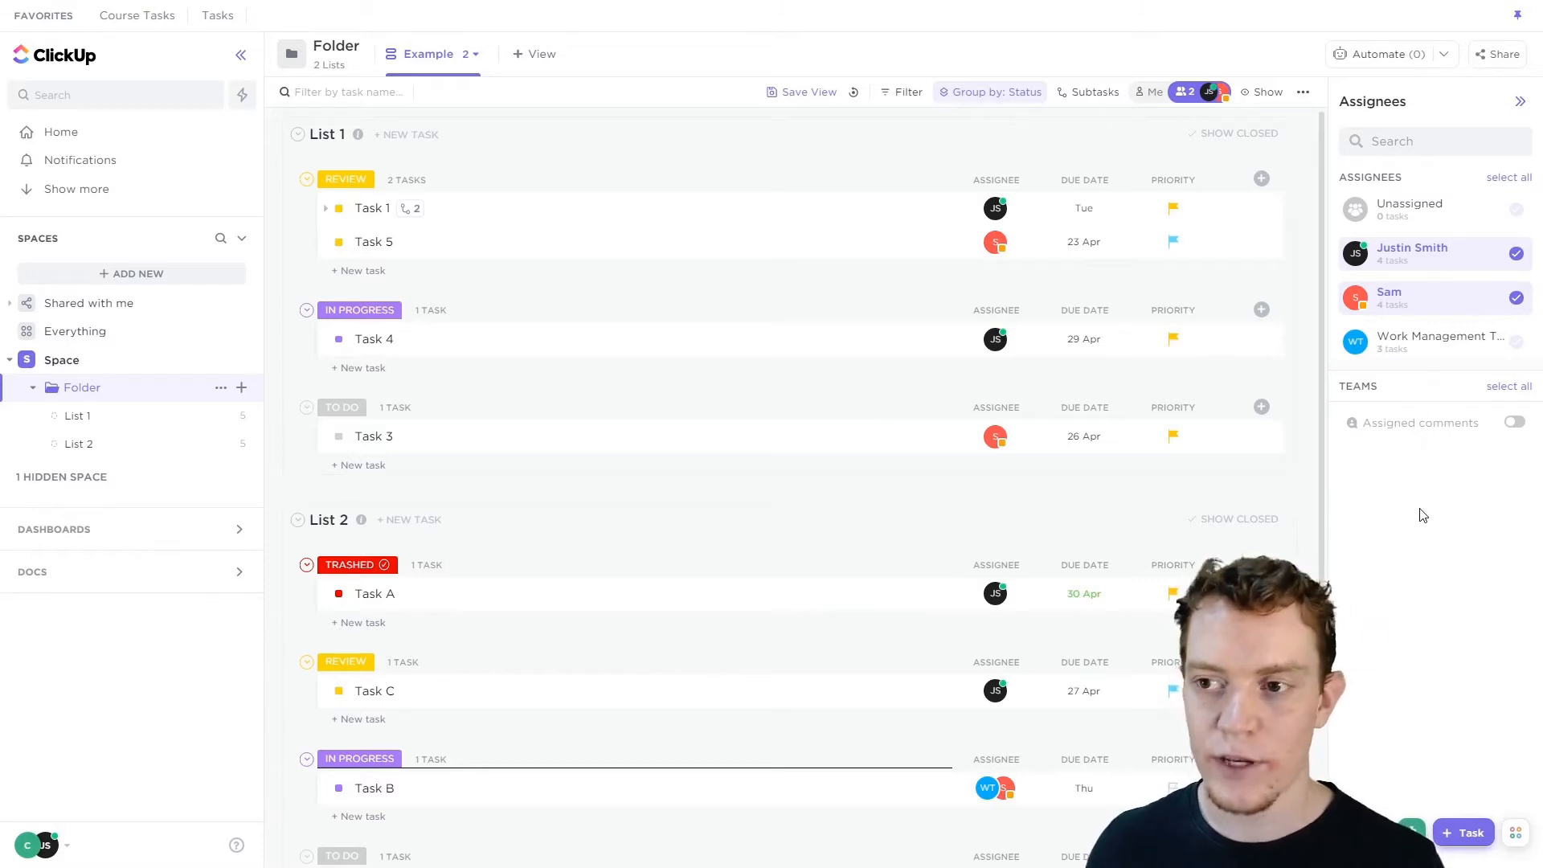
pyautogui.click(1515, 426)
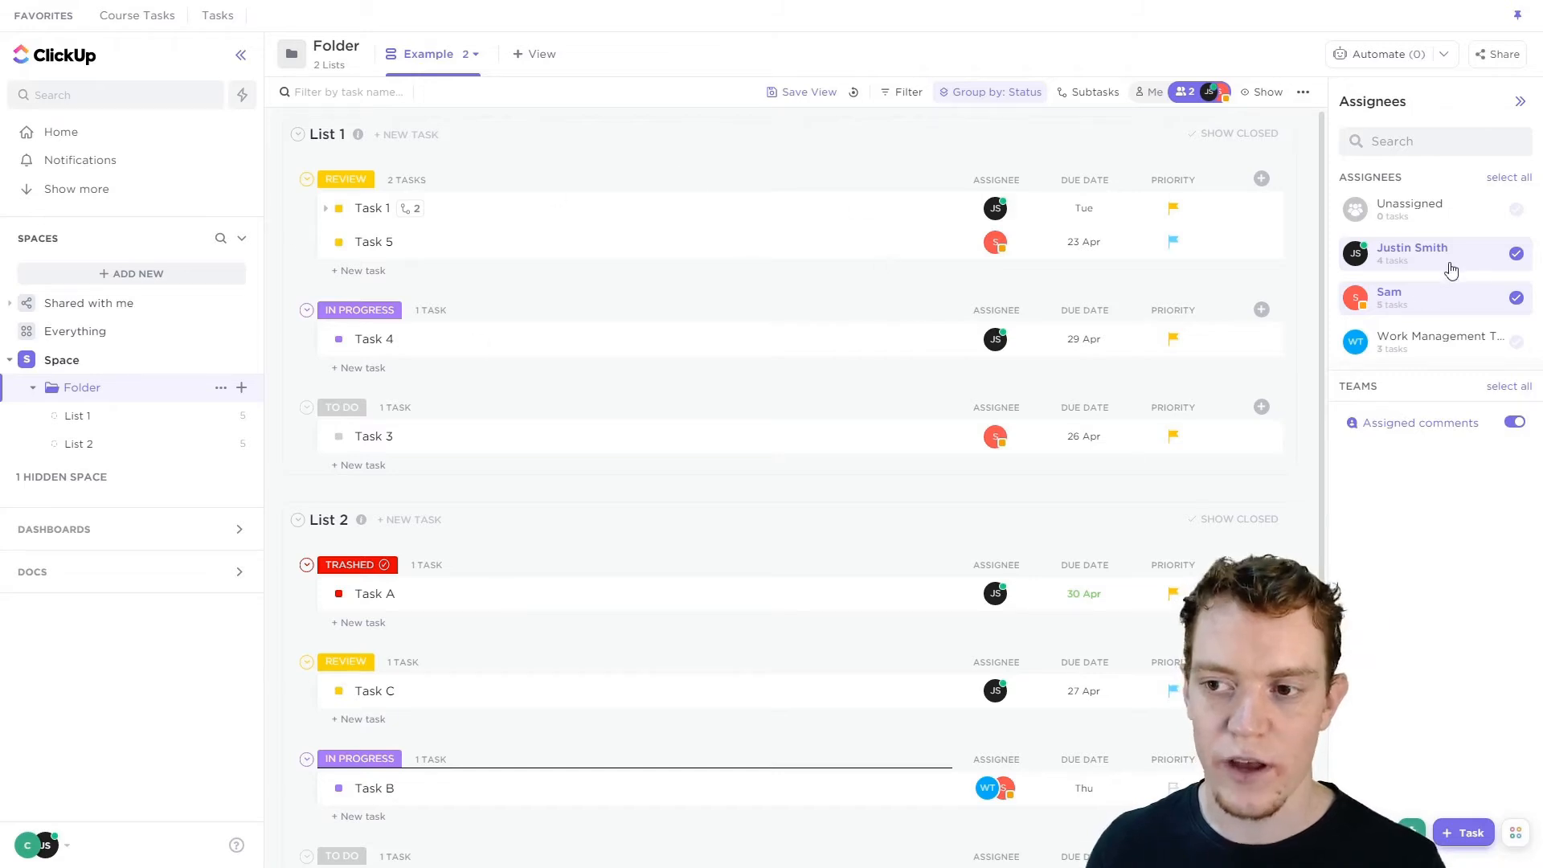
# Deselect both team members and close the assignees panel.
pyautogui.click(1441, 302)
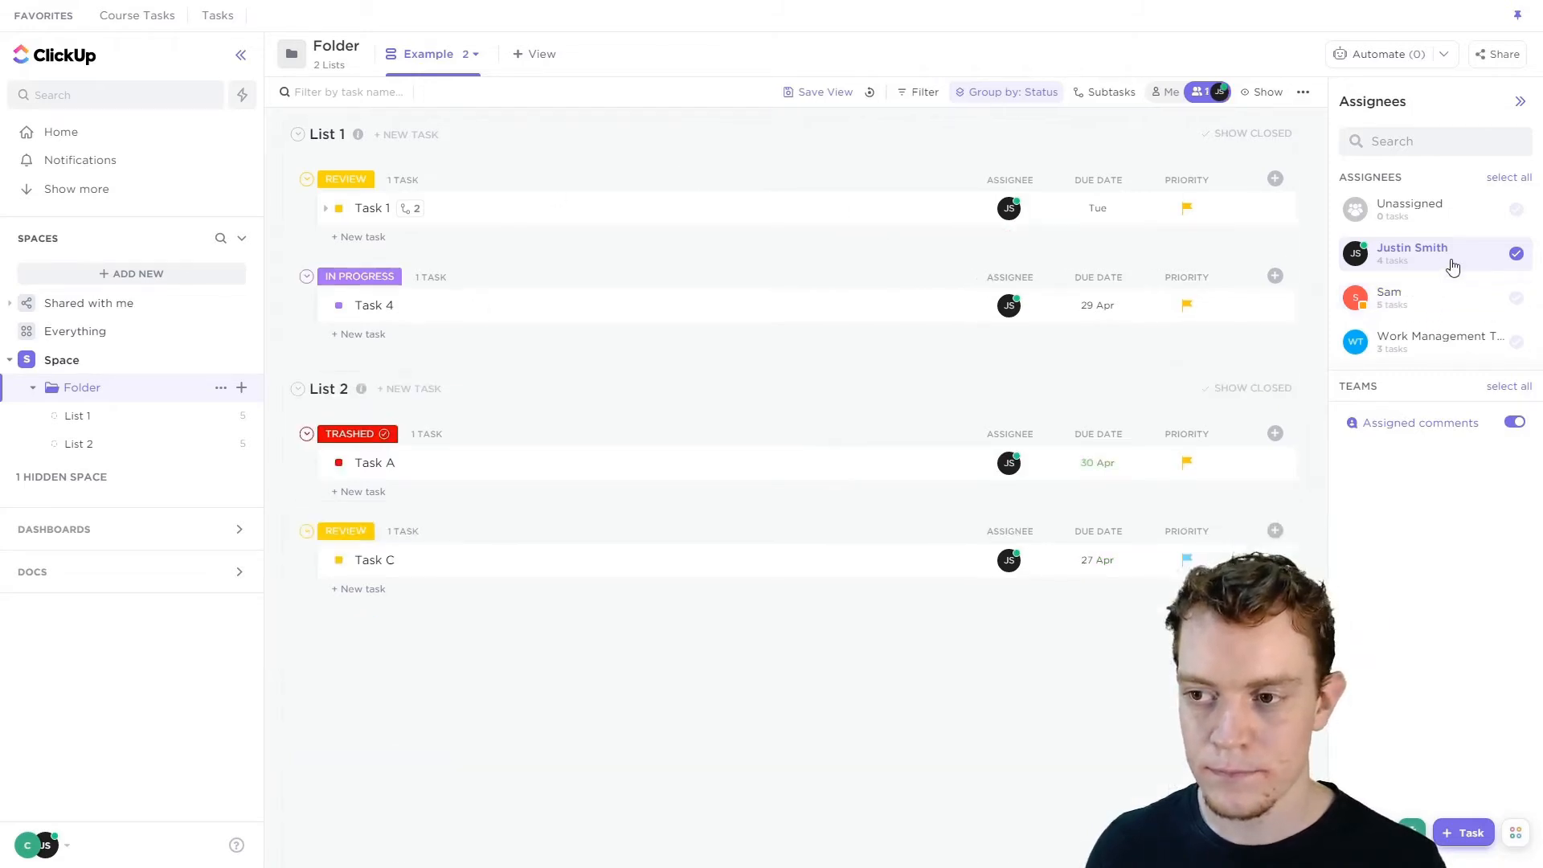
pyautogui.click(1449, 256)
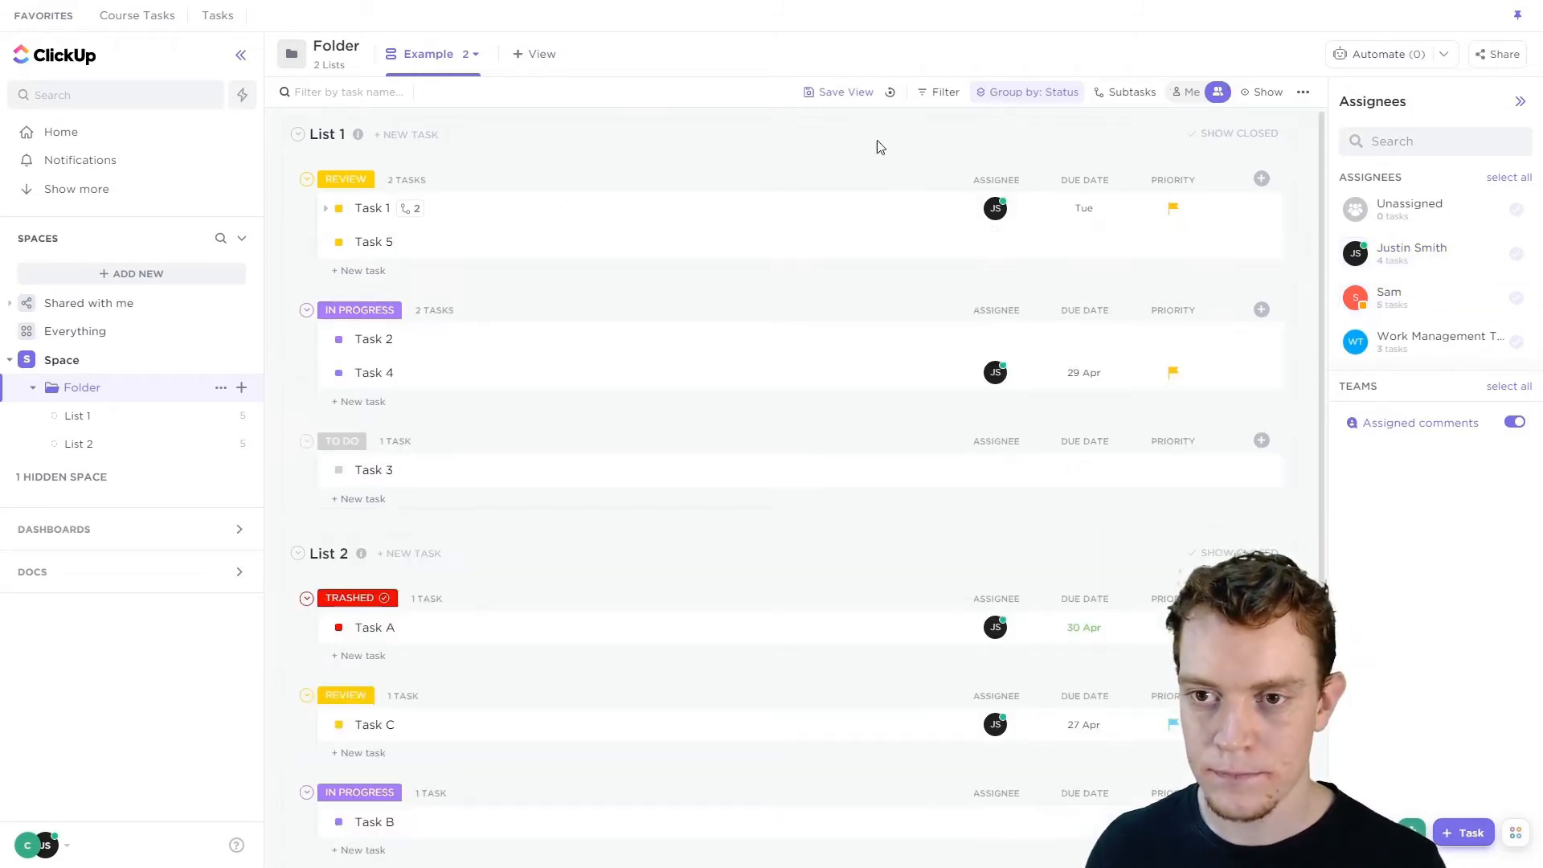
pyautogui.click(1218, 92)
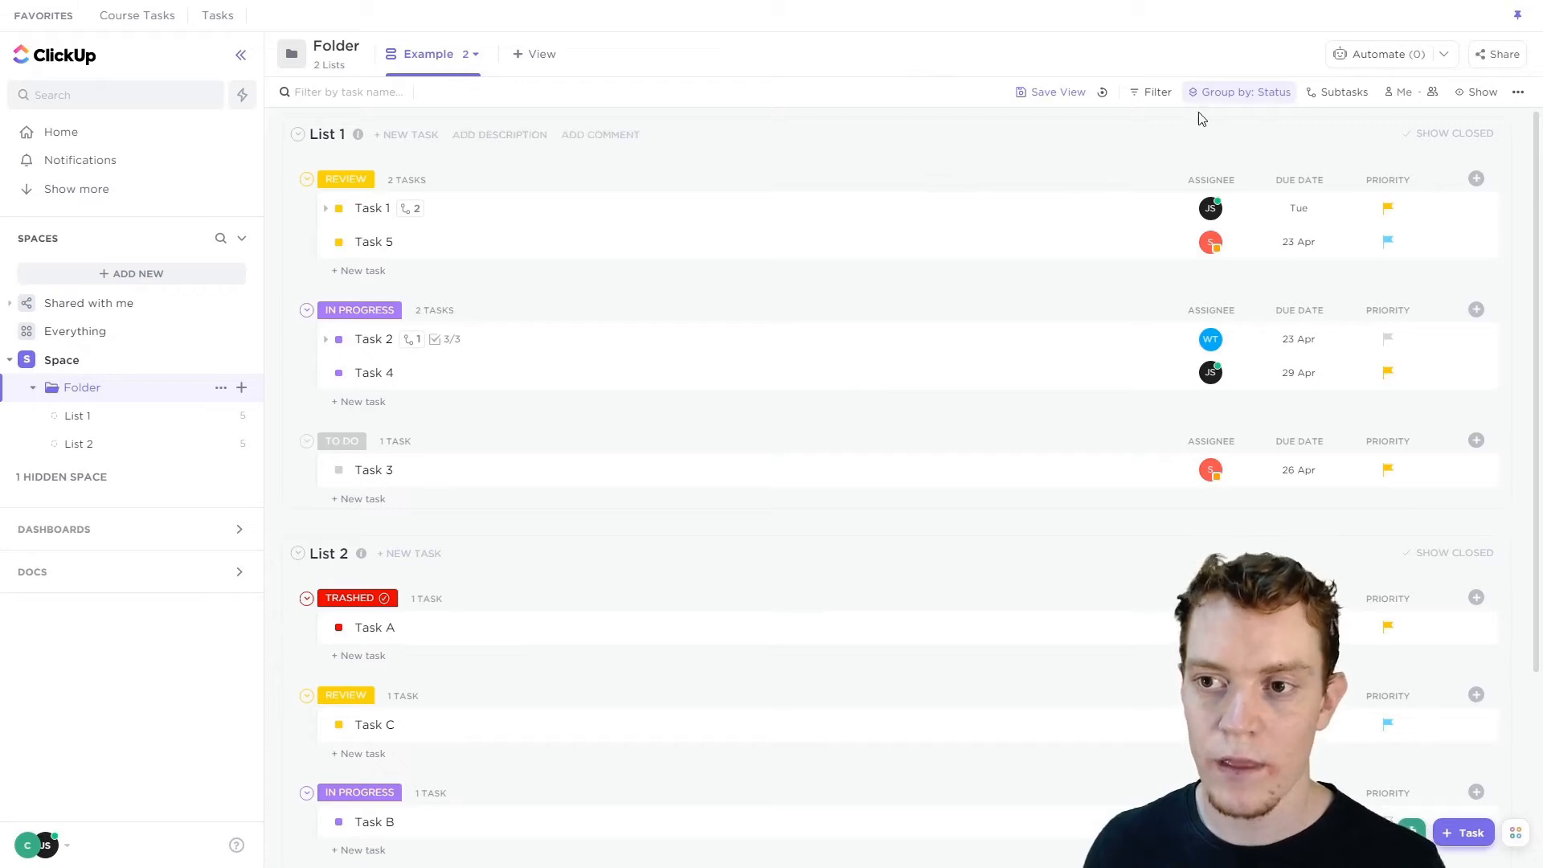
# Group the tasks by Assignee.
pyautogui.click(1265, 97)
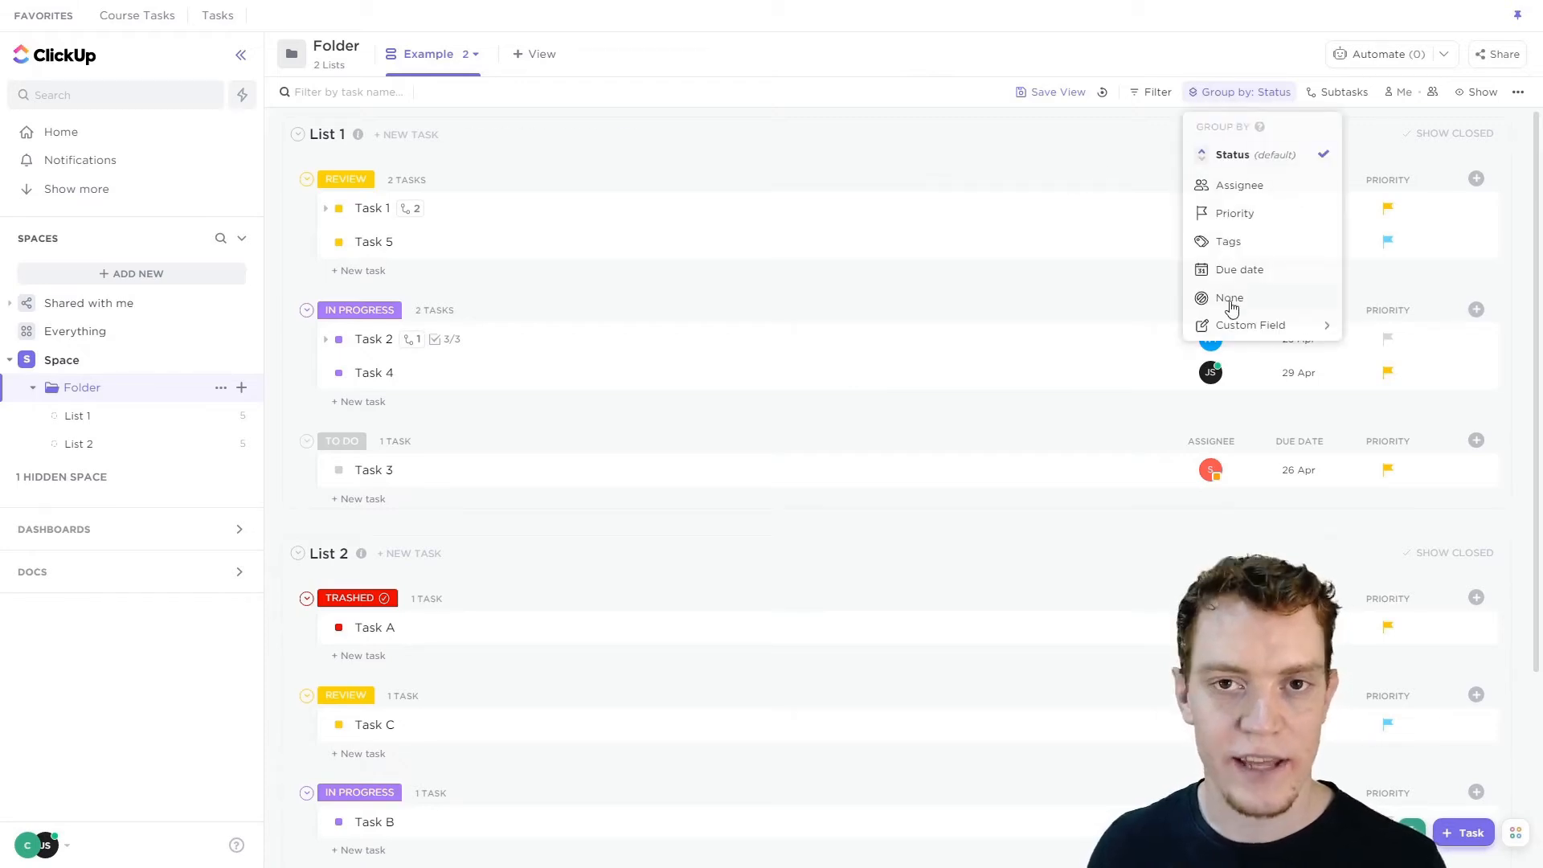
pyautogui.click(939, 167)
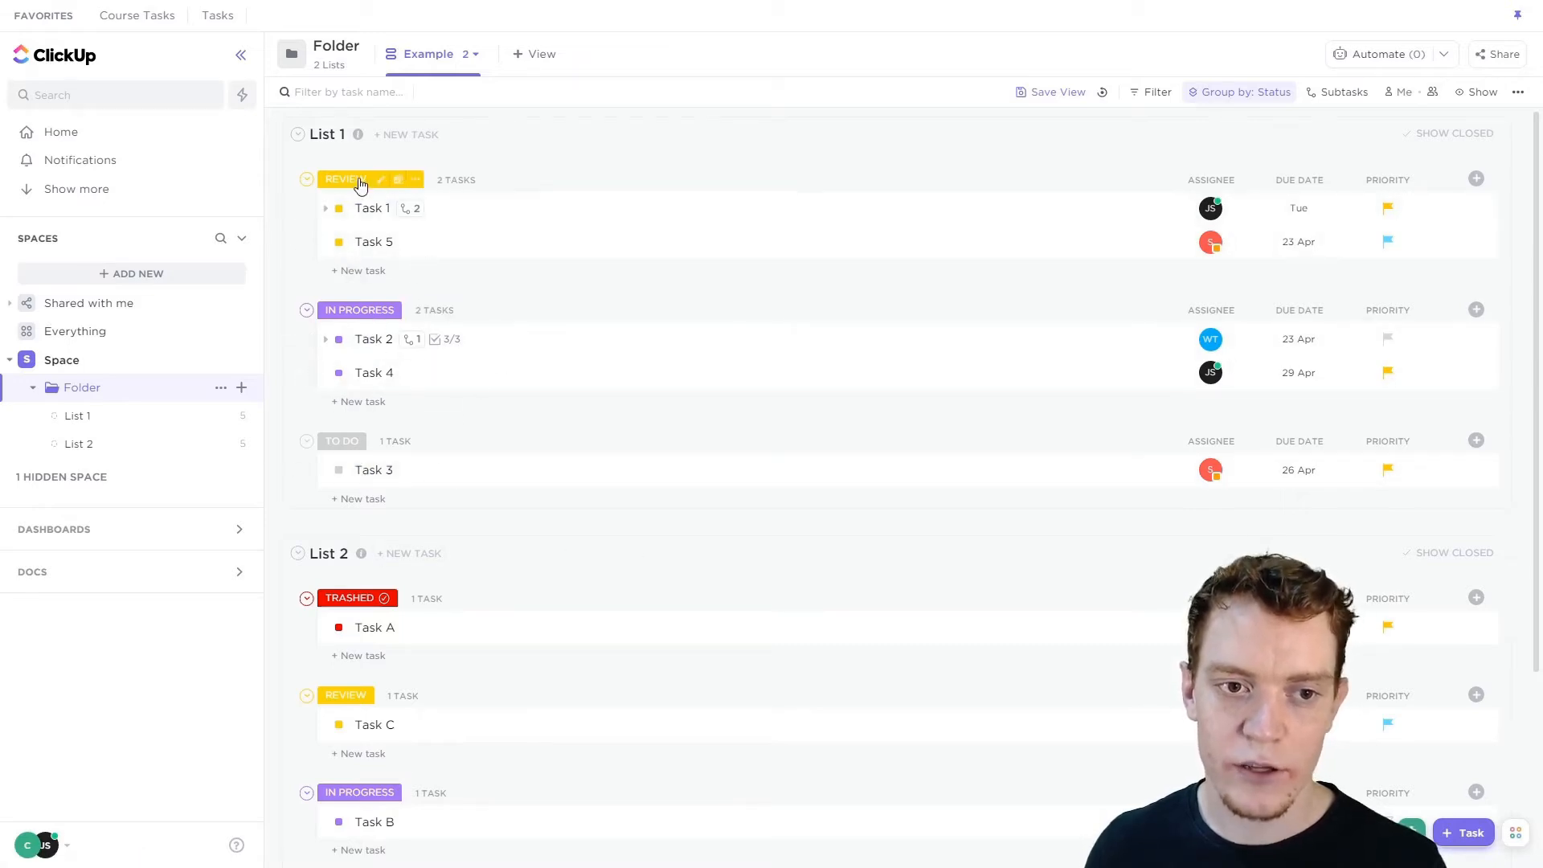
pyautogui.click(1224, 93)
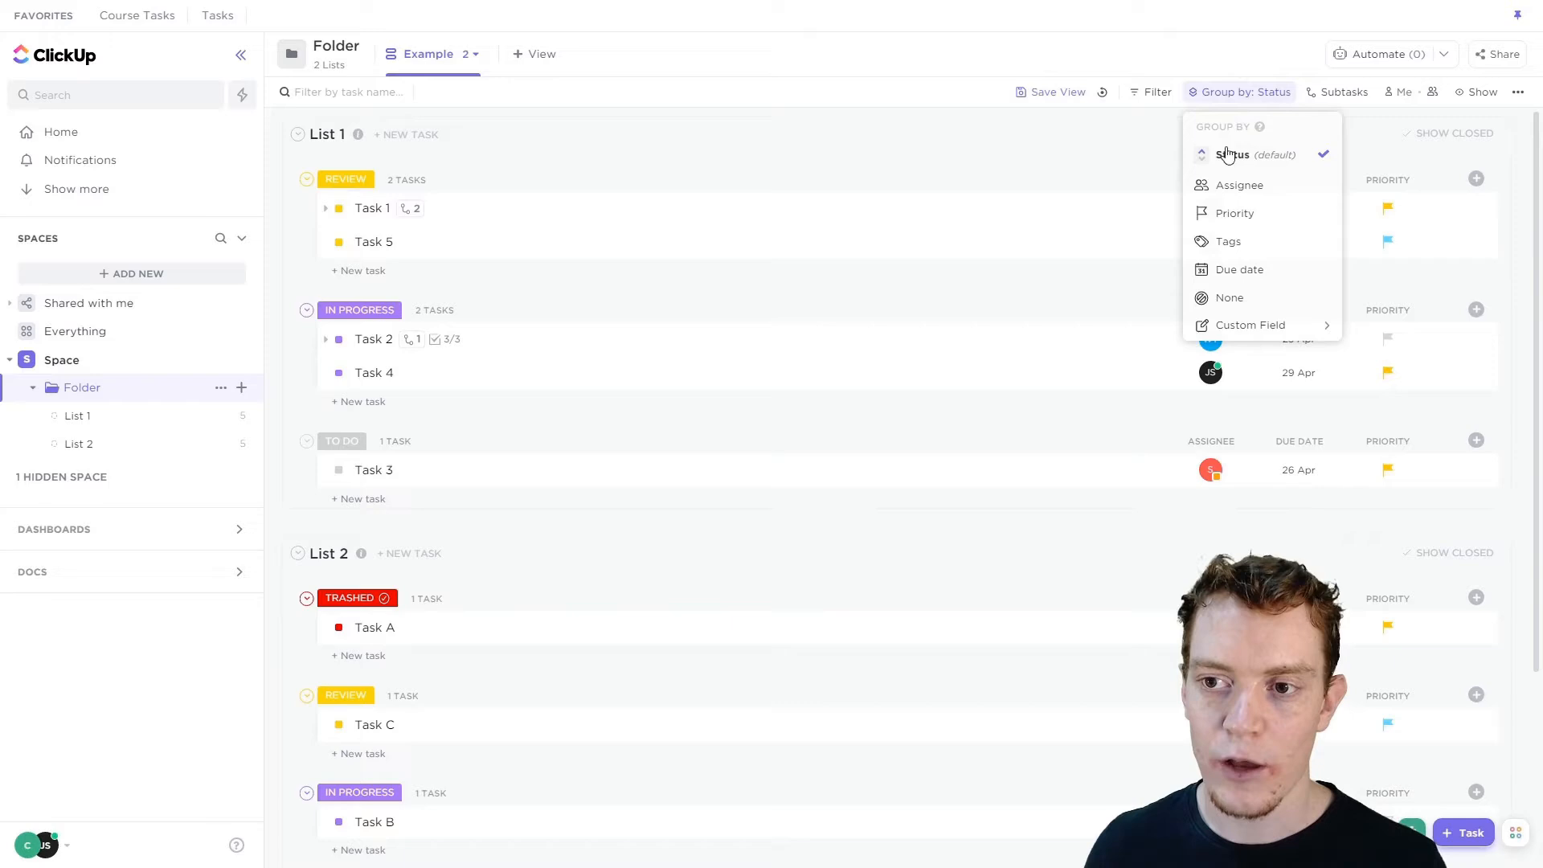
pyautogui.click(913, 167)
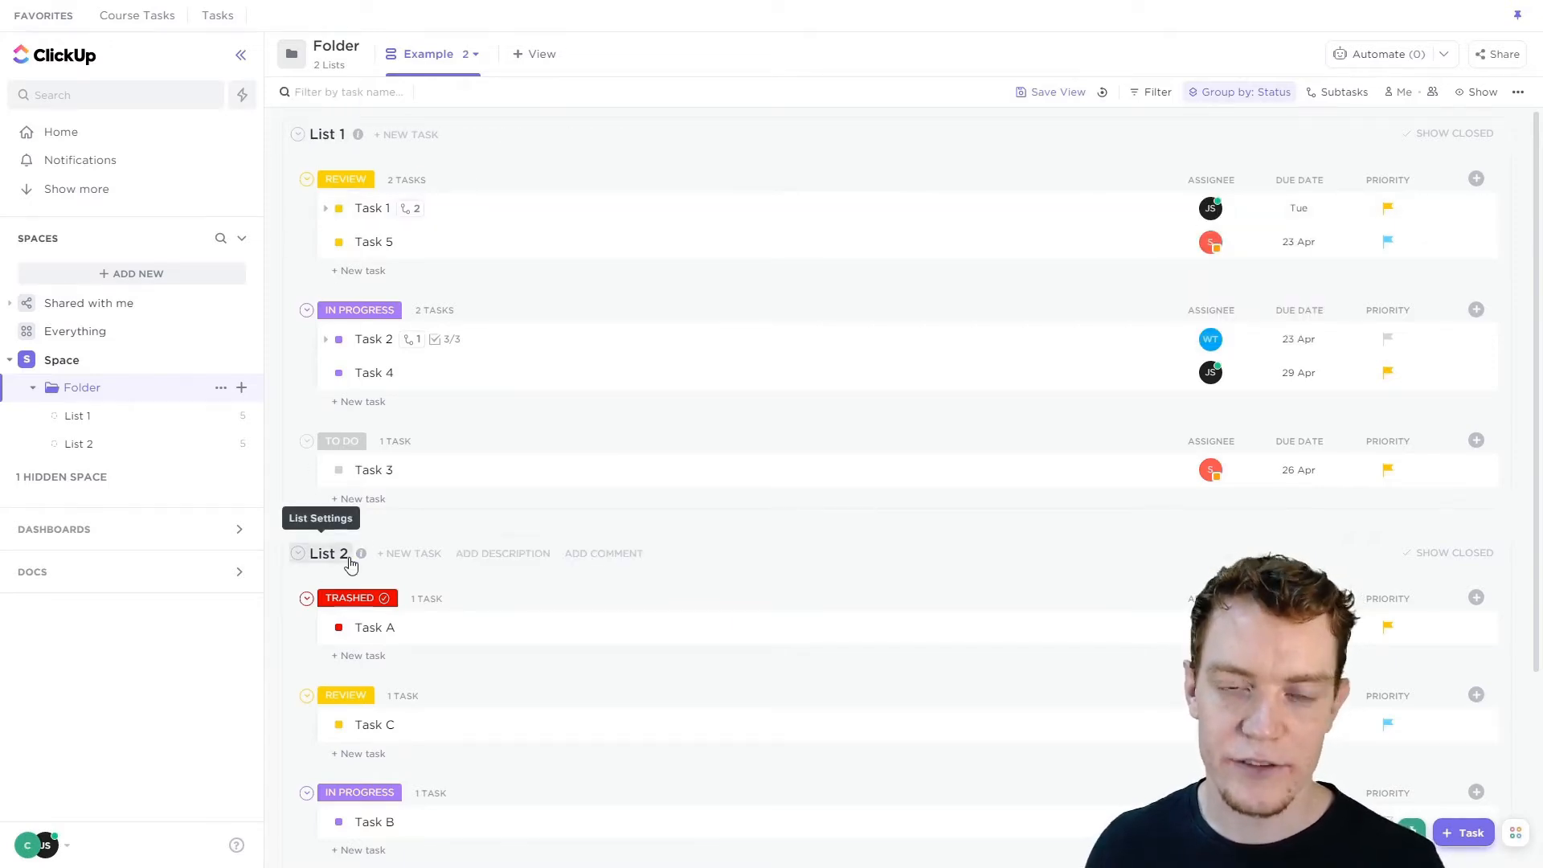
pyautogui.click(1246, 95)
pyautogui.click(1231, 187)
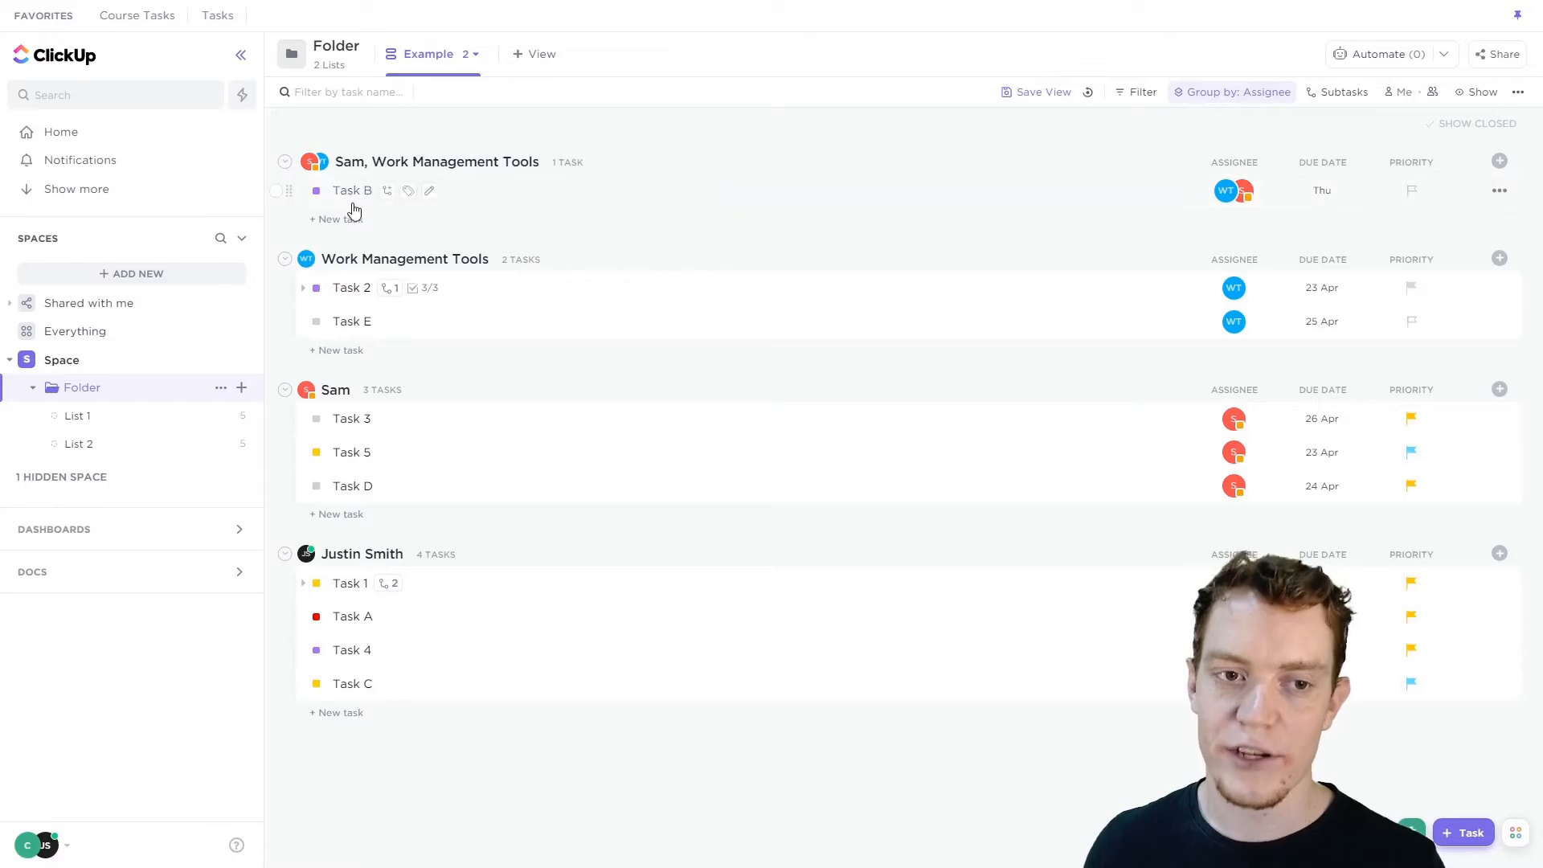
# Group the tasks by Priority, then remove grouping by choosing None.
pyautogui.click(1252, 93)
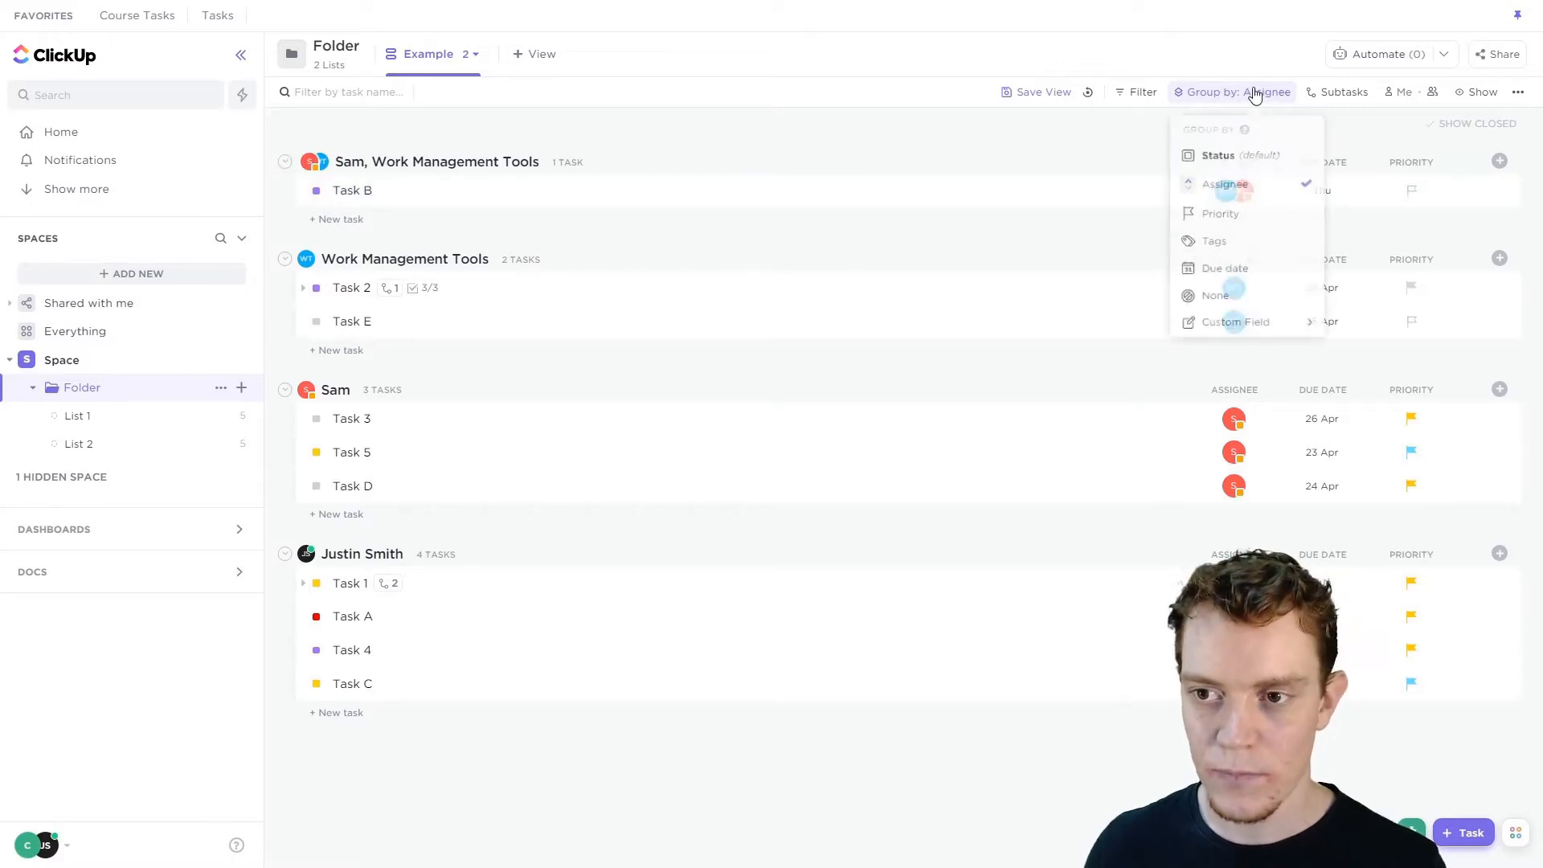
pyautogui.click(1233, 210)
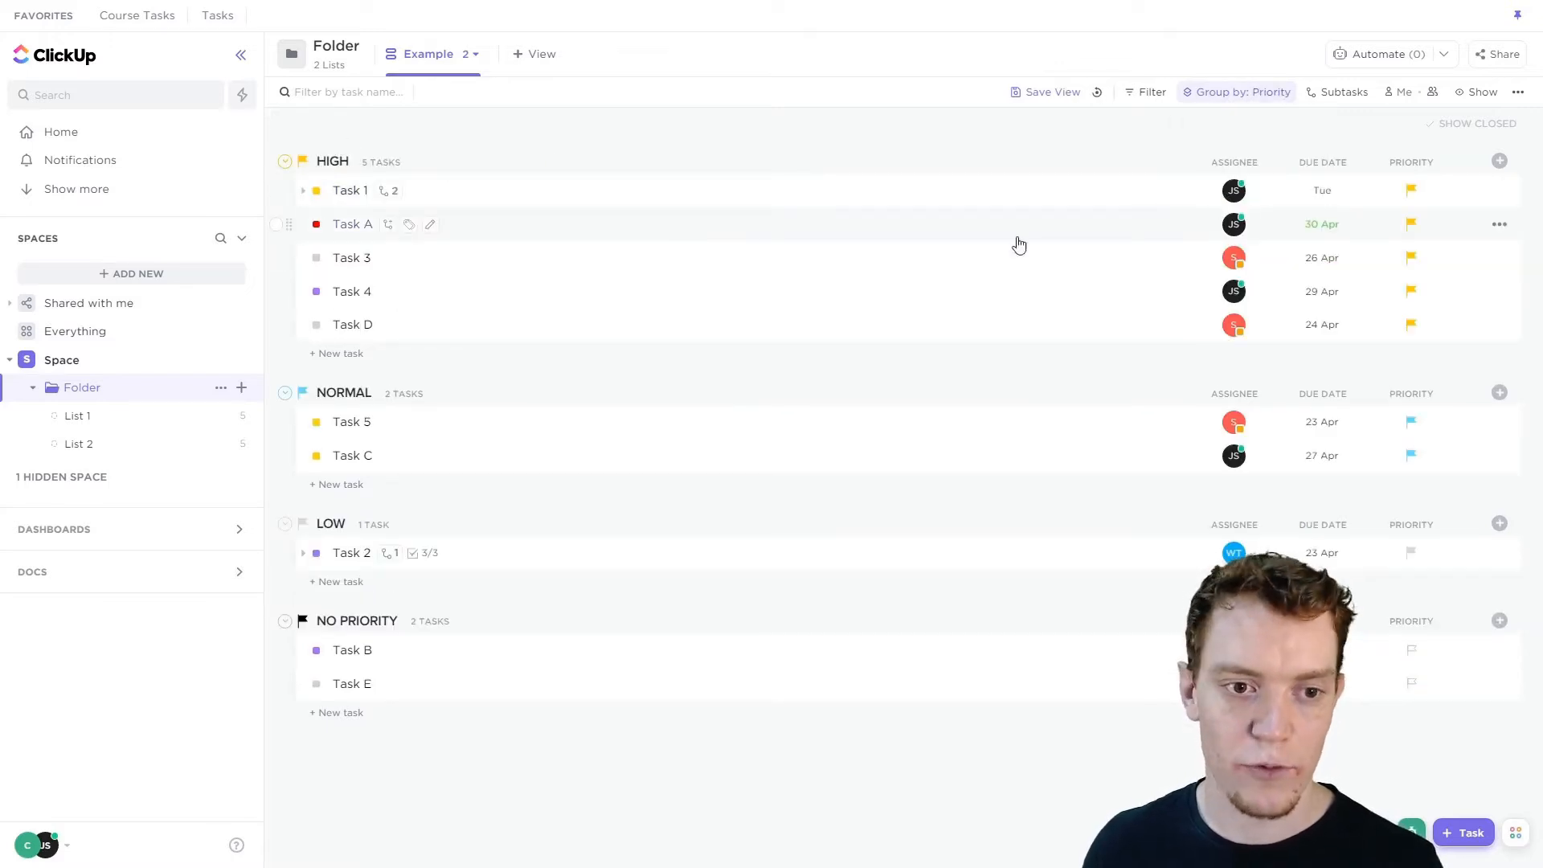
pyautogui.click(1253, 92)
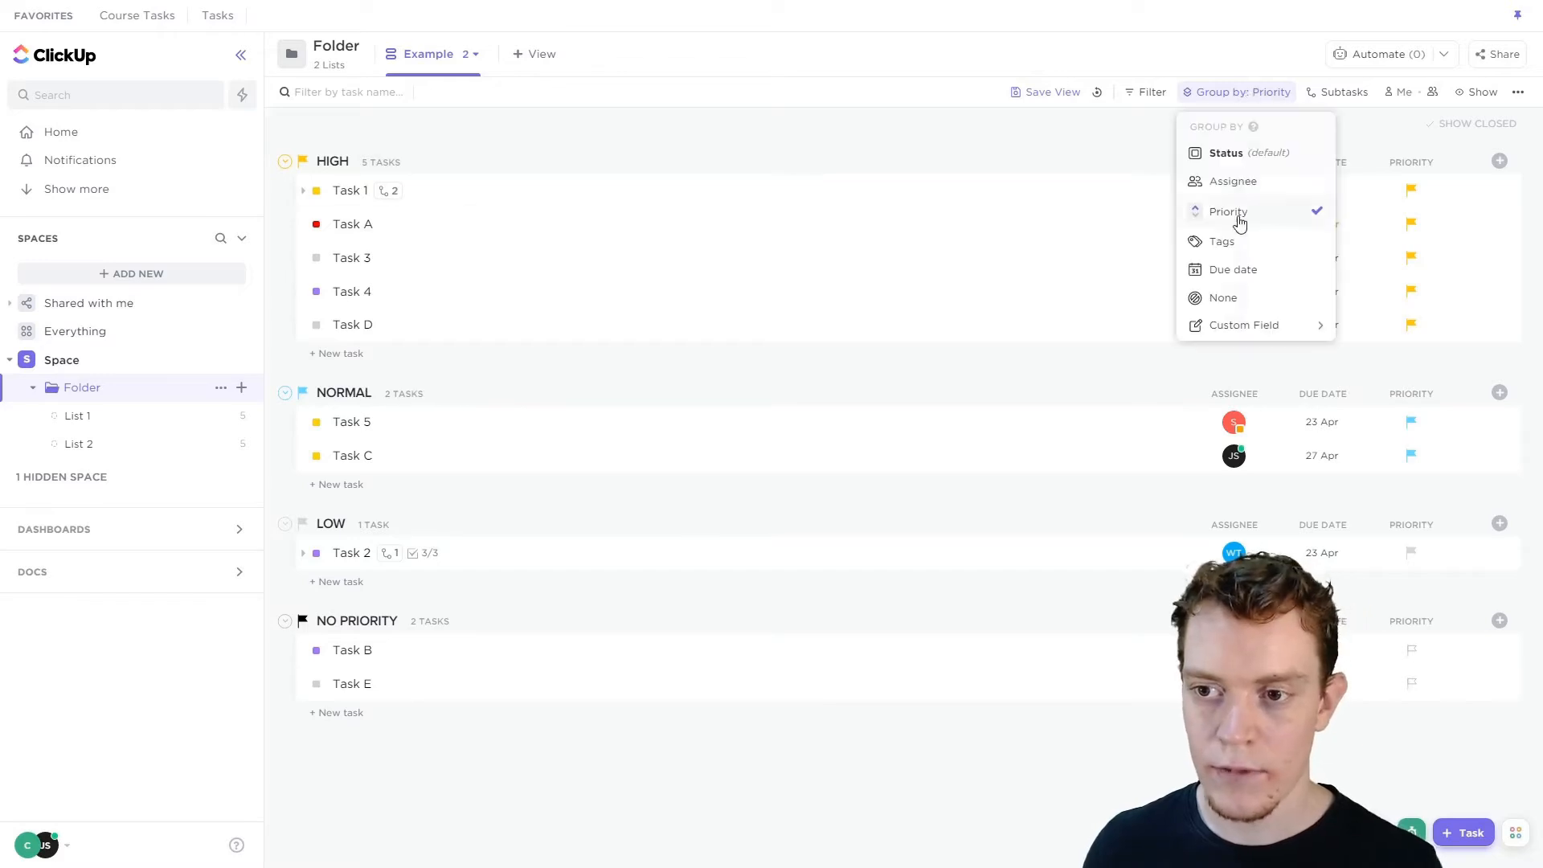
pyautogui.click(1236, 304)
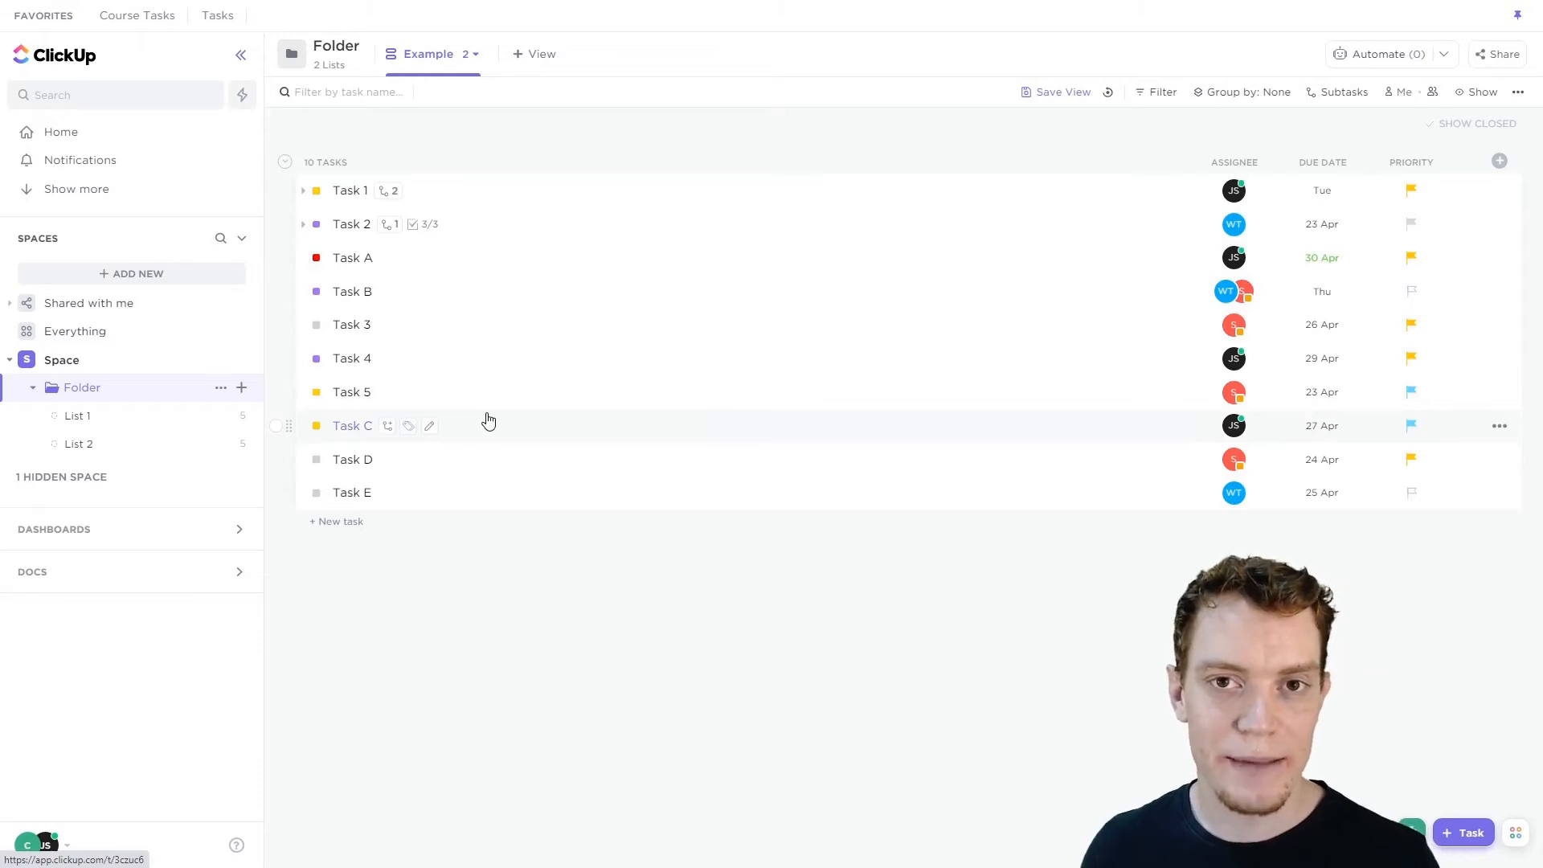
# Regroup the tasks by Status, then set the grouping back to None.
pyautogui.click(1259, 98)
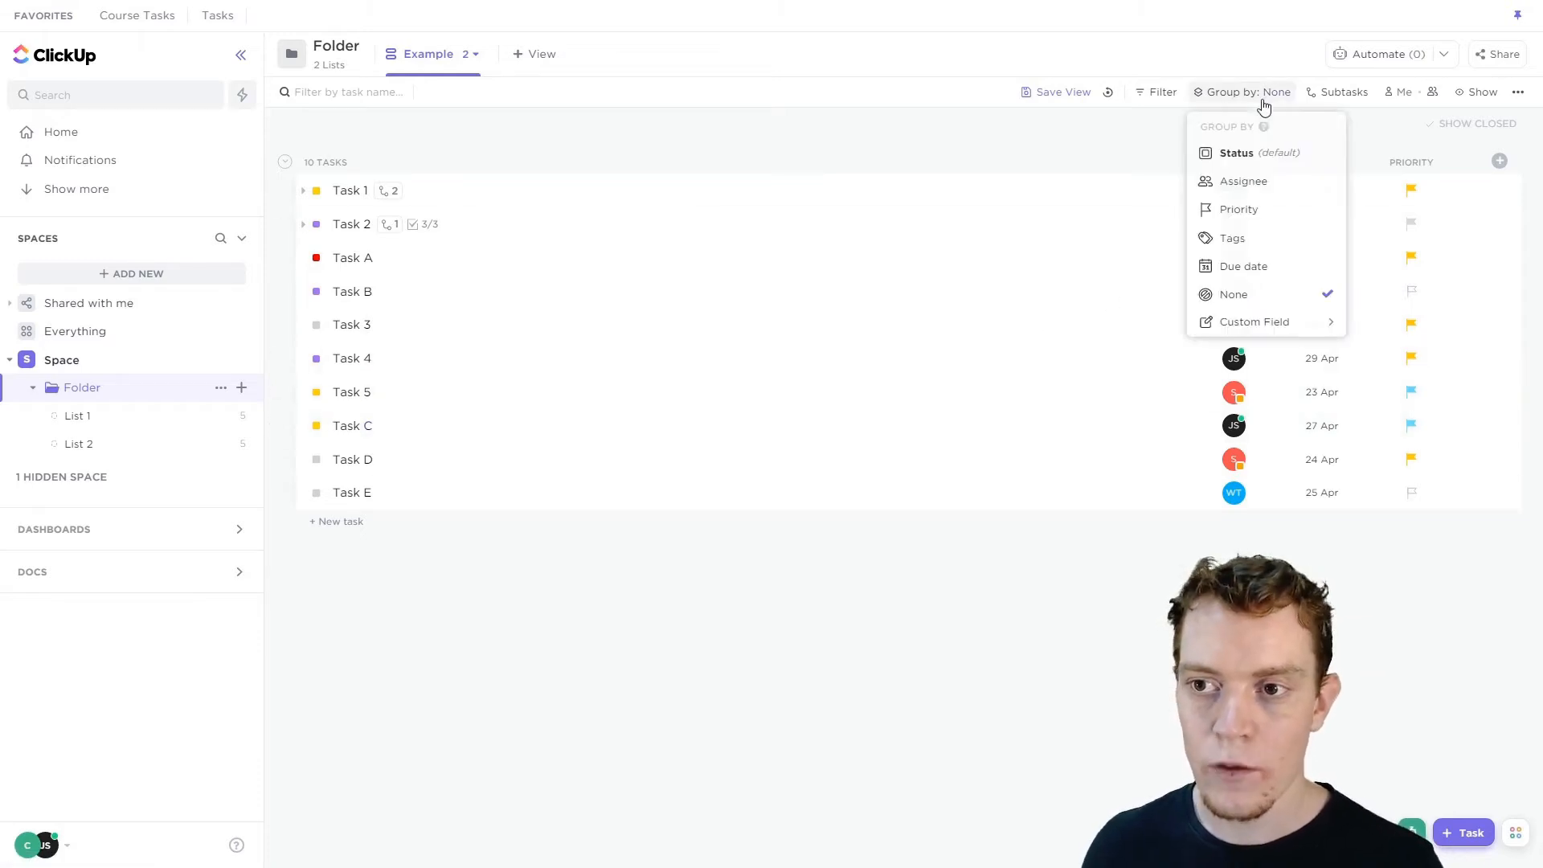
pyautogui.click(1259, 331)
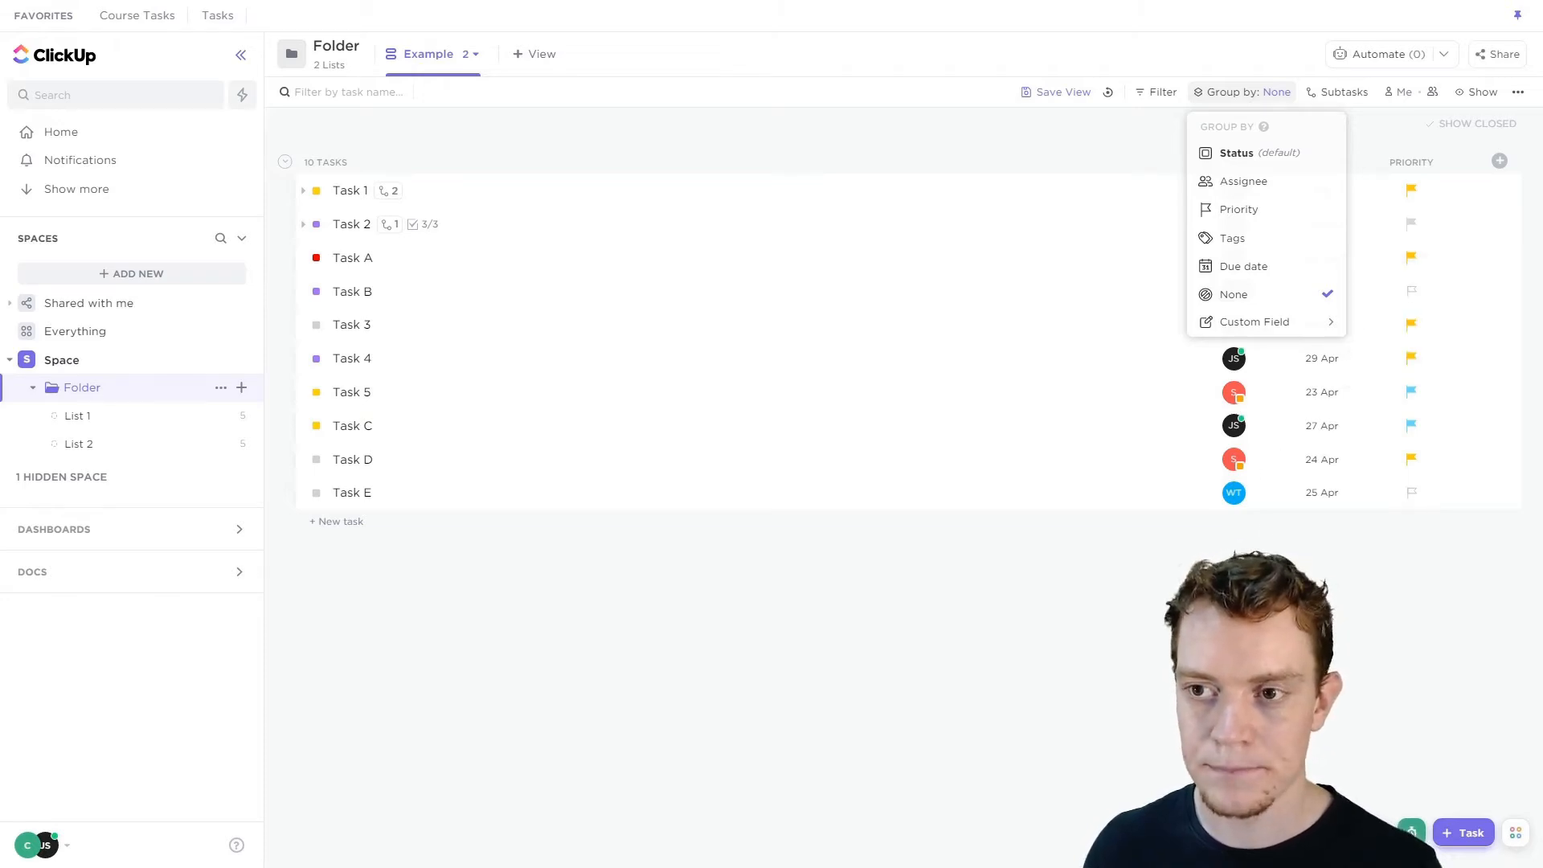
pyautogui.click(1256, 158)
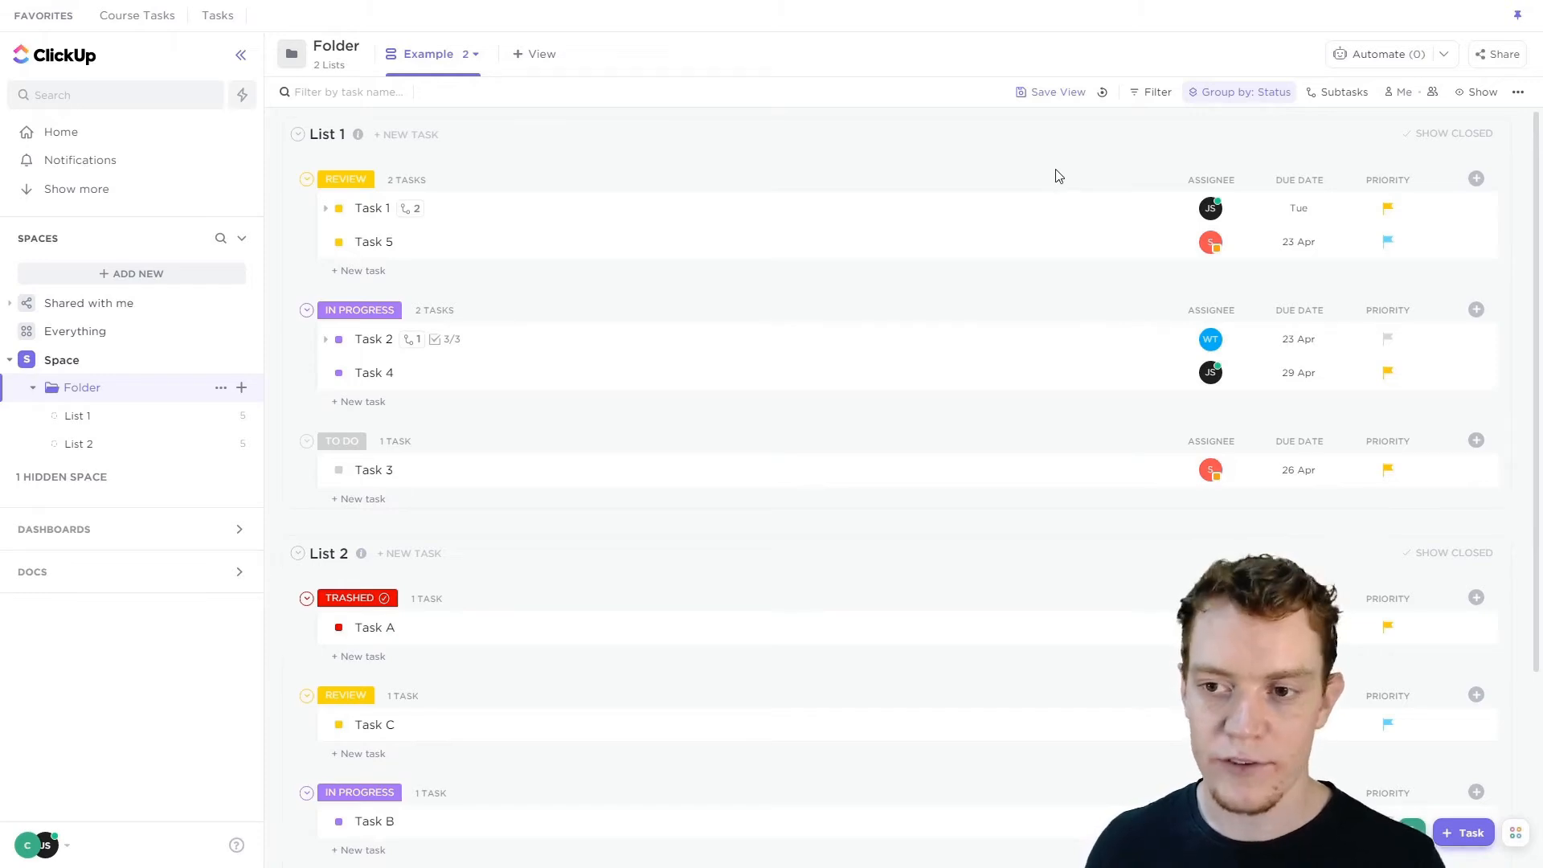
pyautogui.click(1250, 101)
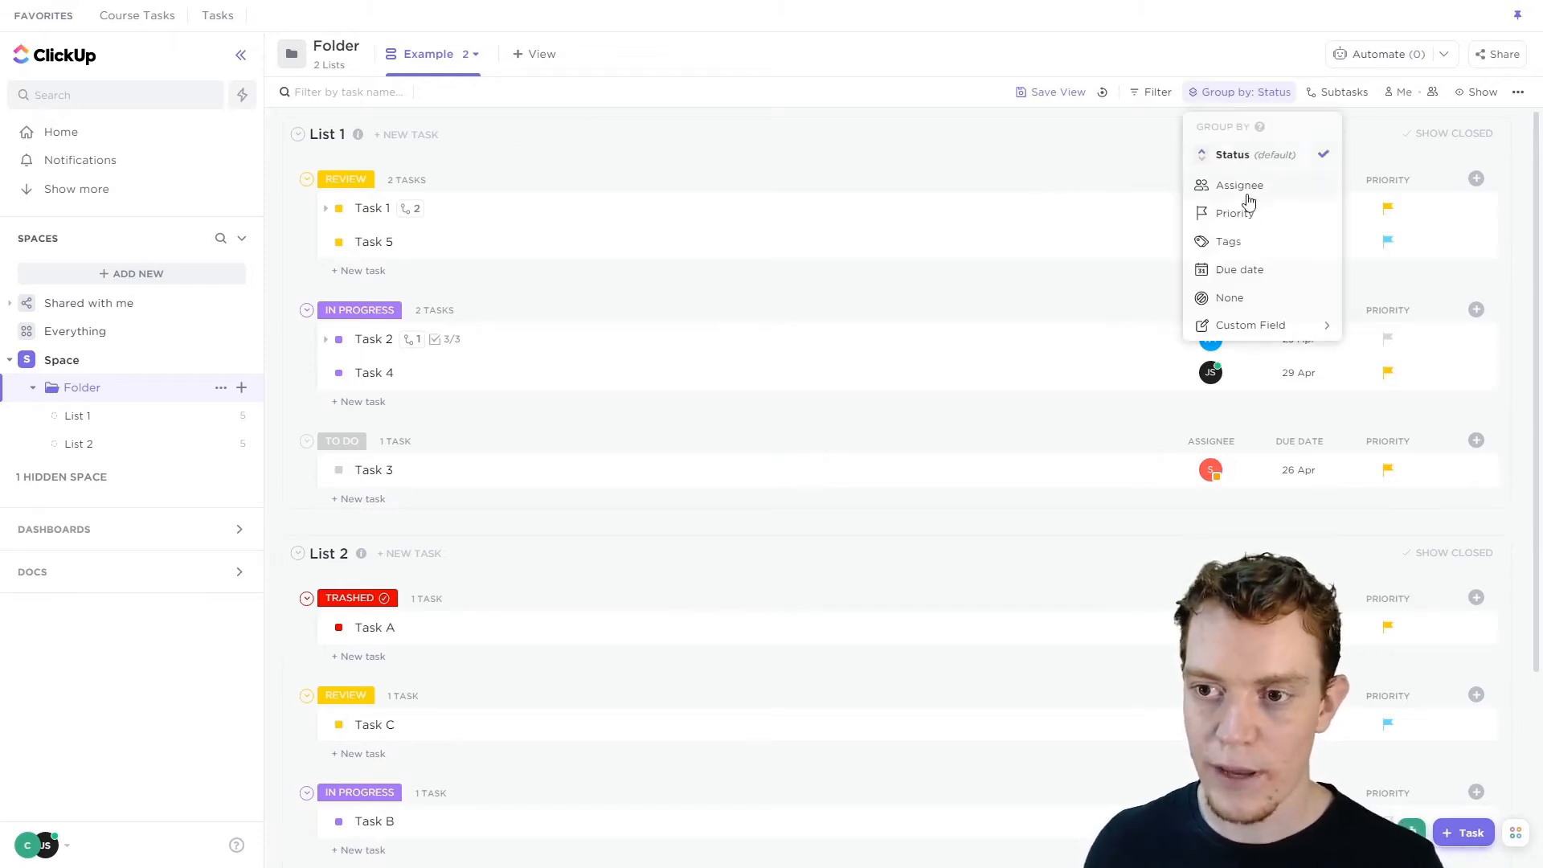
pyautogui.click(1242, 297)
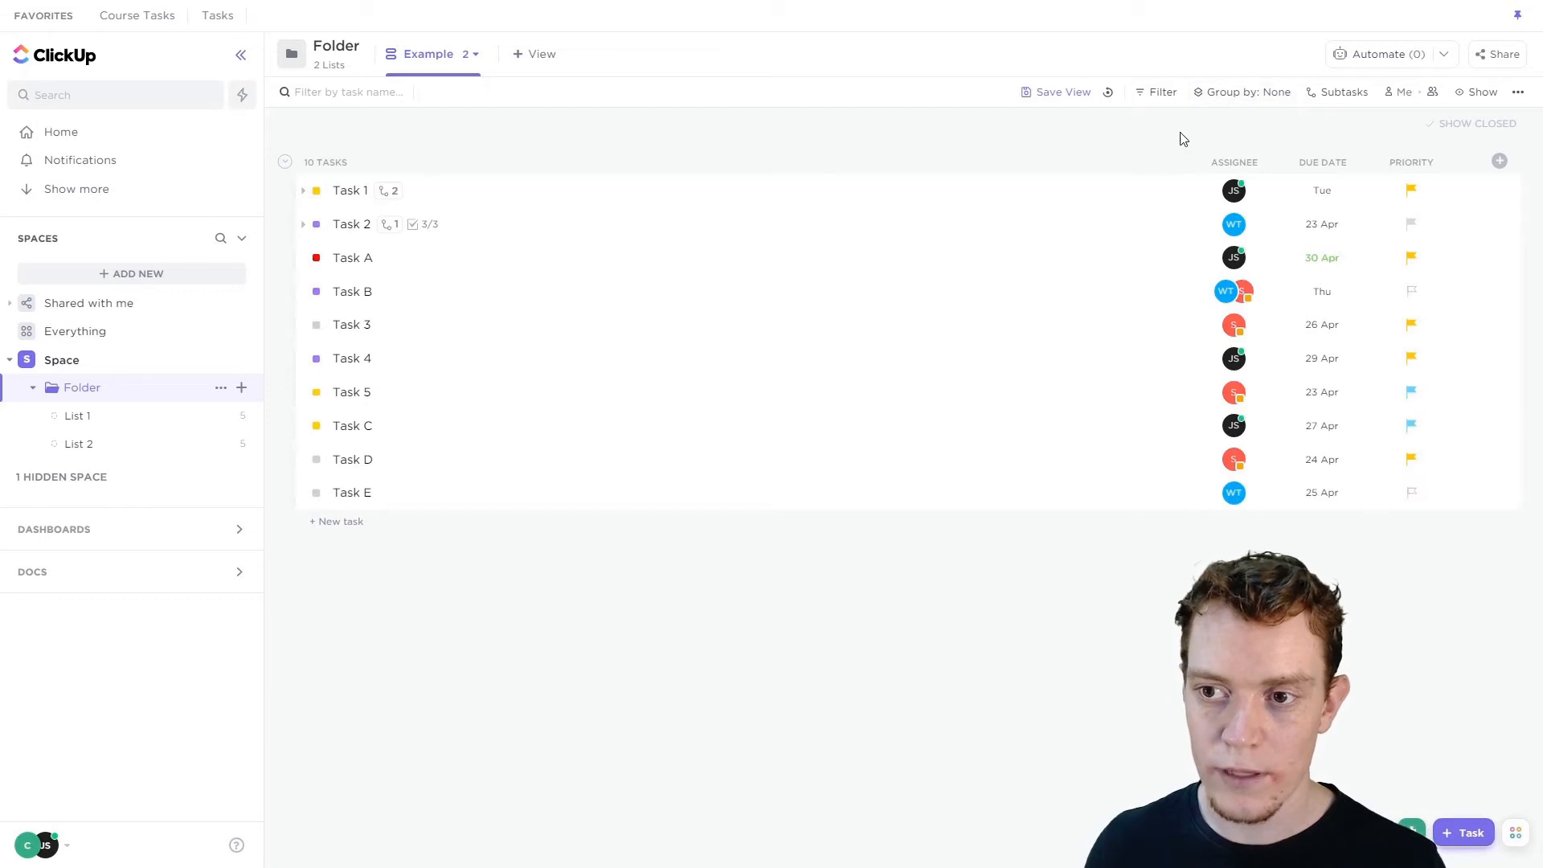
# Sort the list by the Priority column, toggling the sort direction.
pyautogui.click(1439, 162)
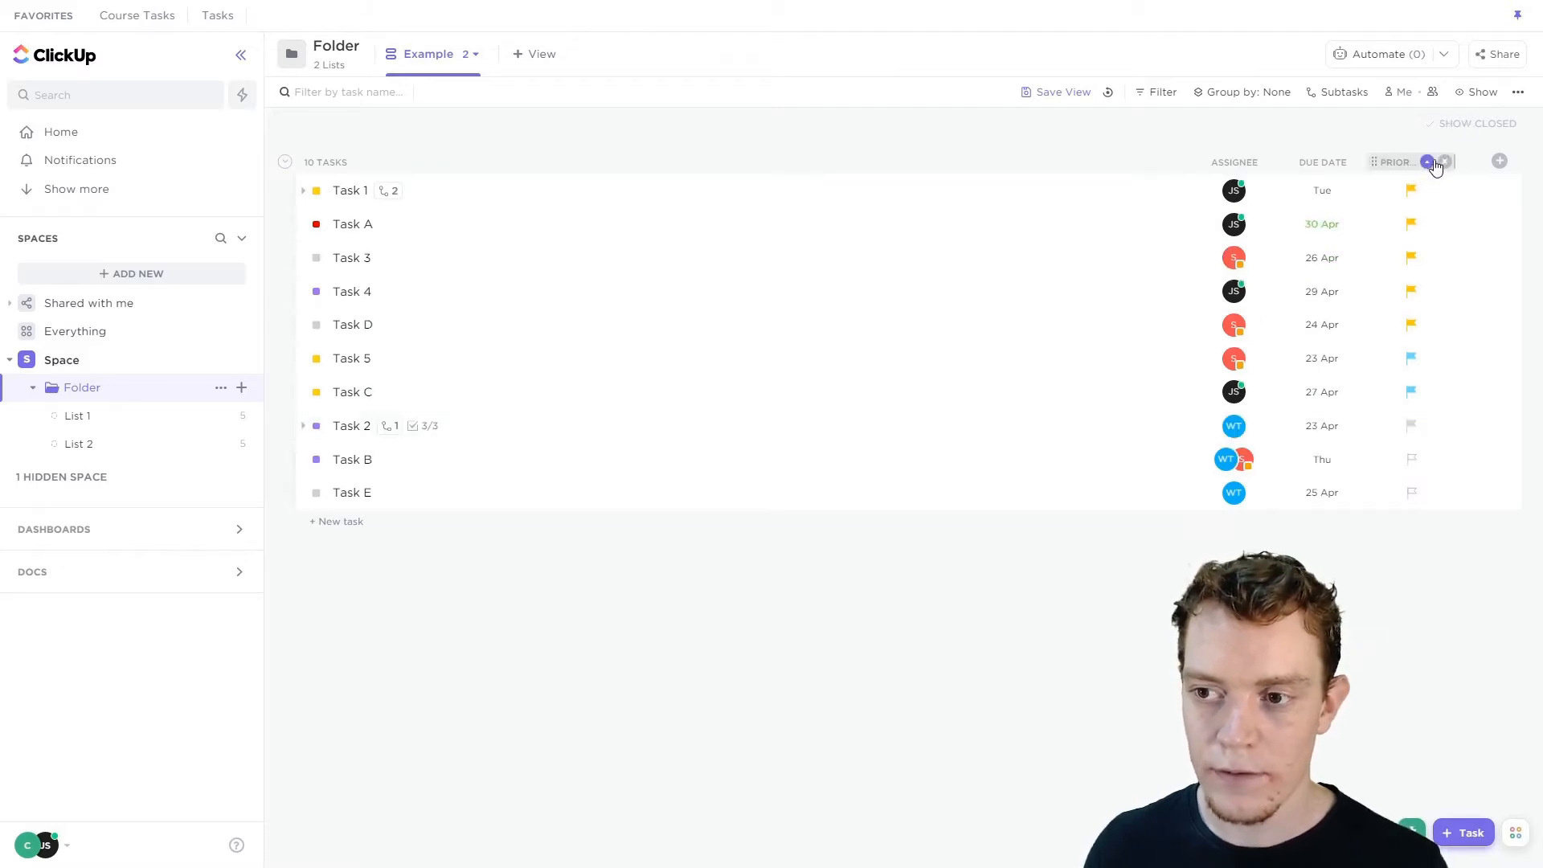
pyautogui.click(1429, 164)
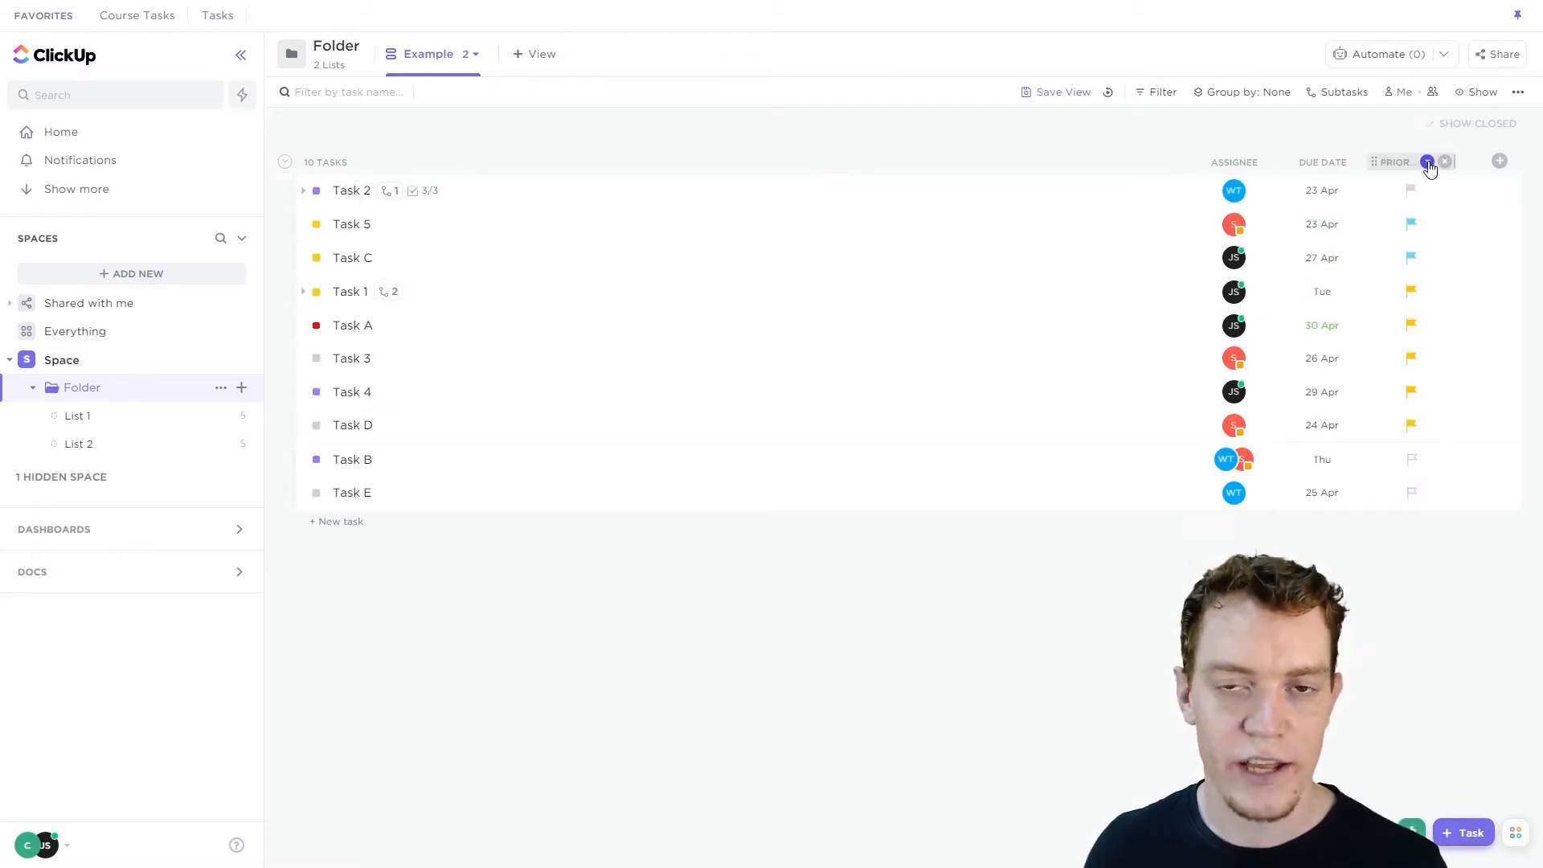
# Reverse the priority sort and add Due date as a secondary sort column.
pyautogui.click(1429, 164)
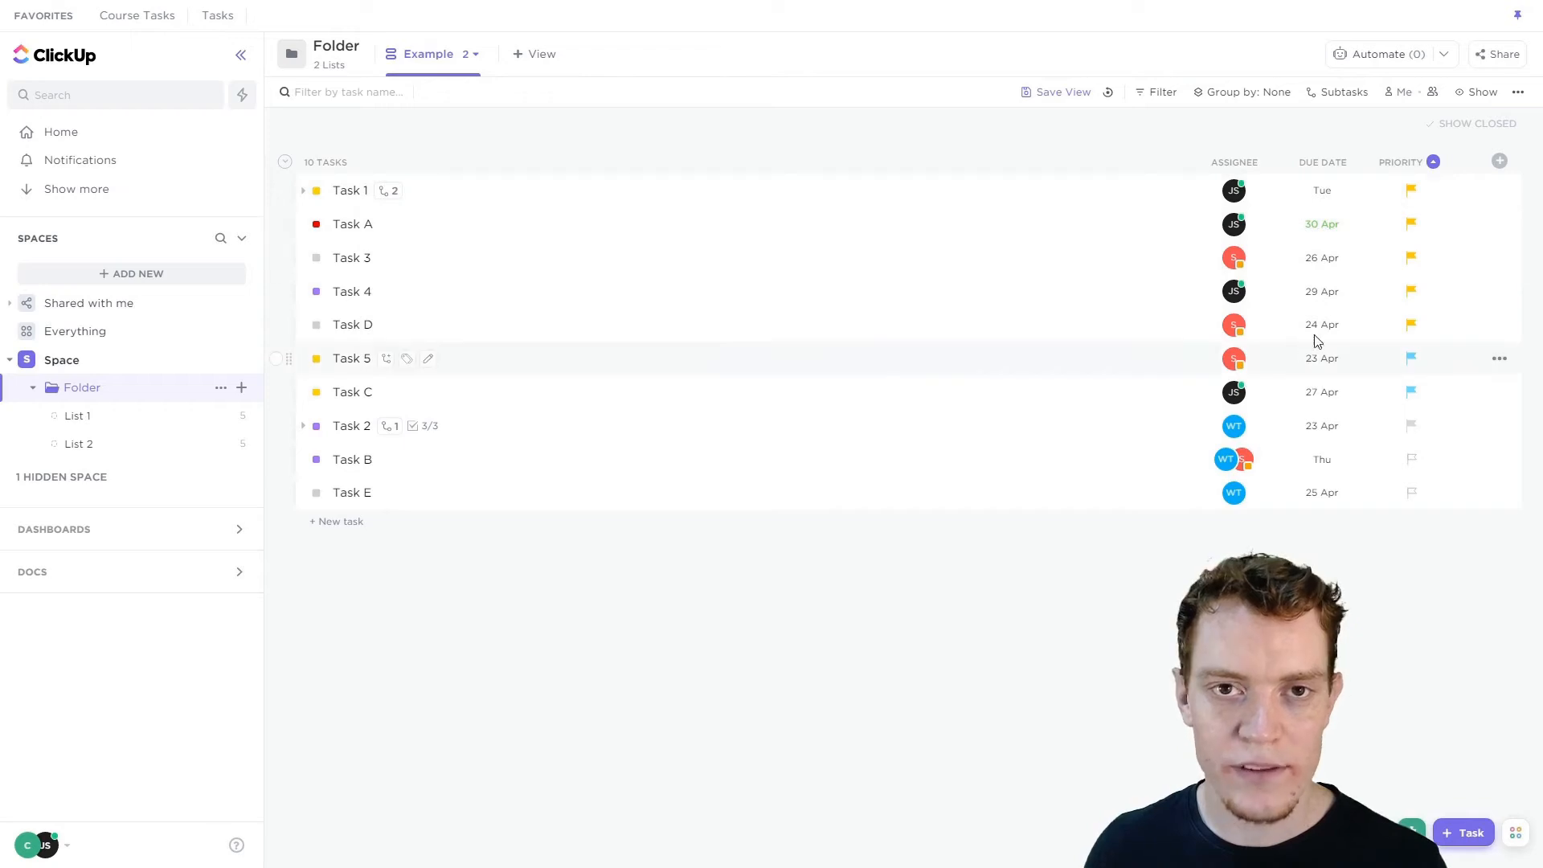
pyautogui.click(1337, 165)
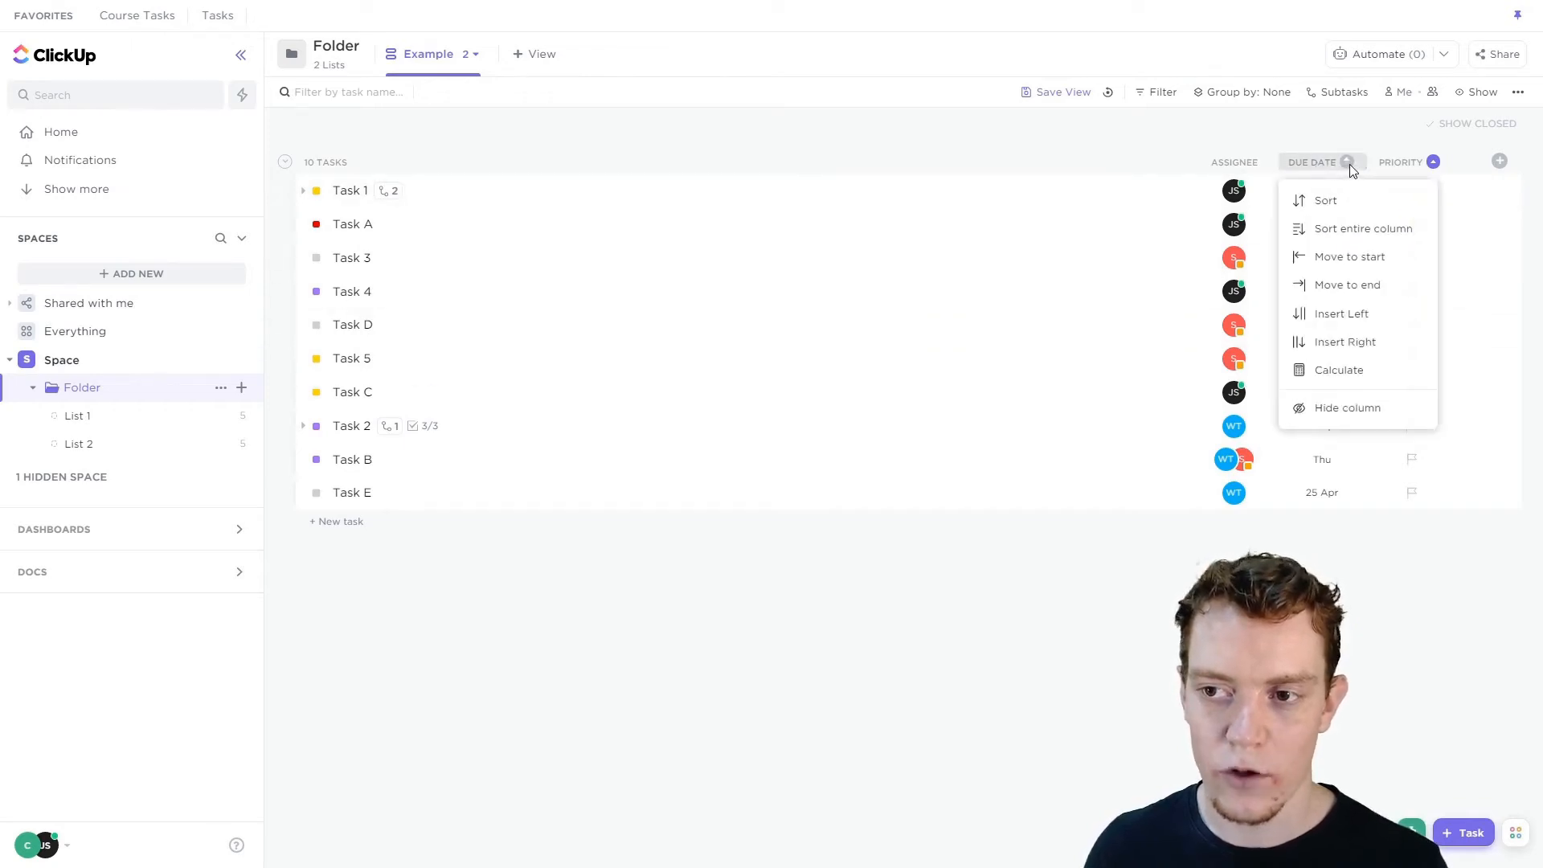
pyautogui.click(1349, 164)
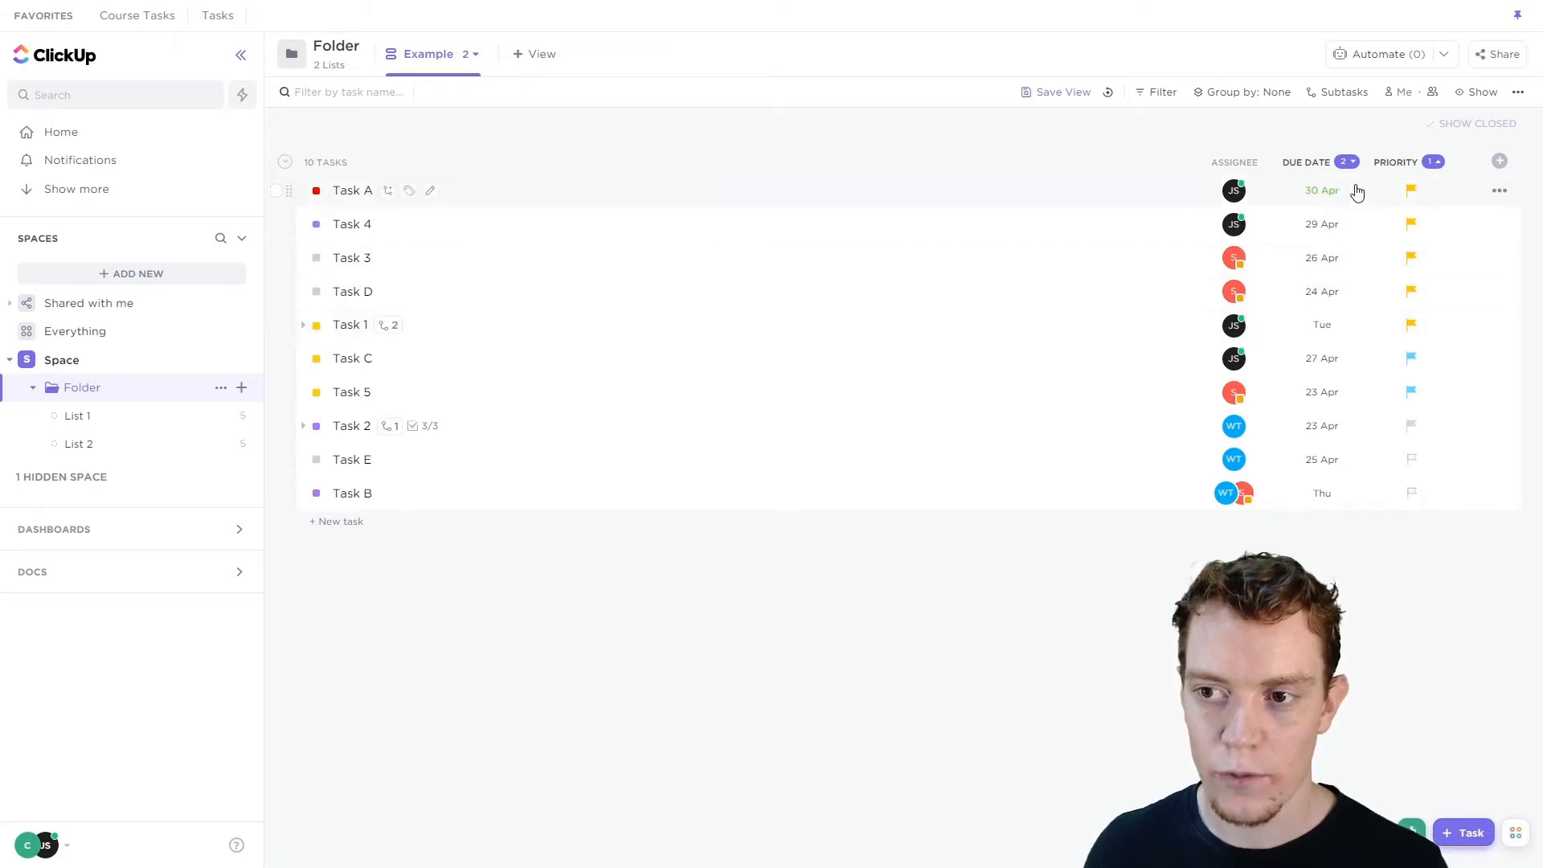
pyautogui.click(1258, 164)
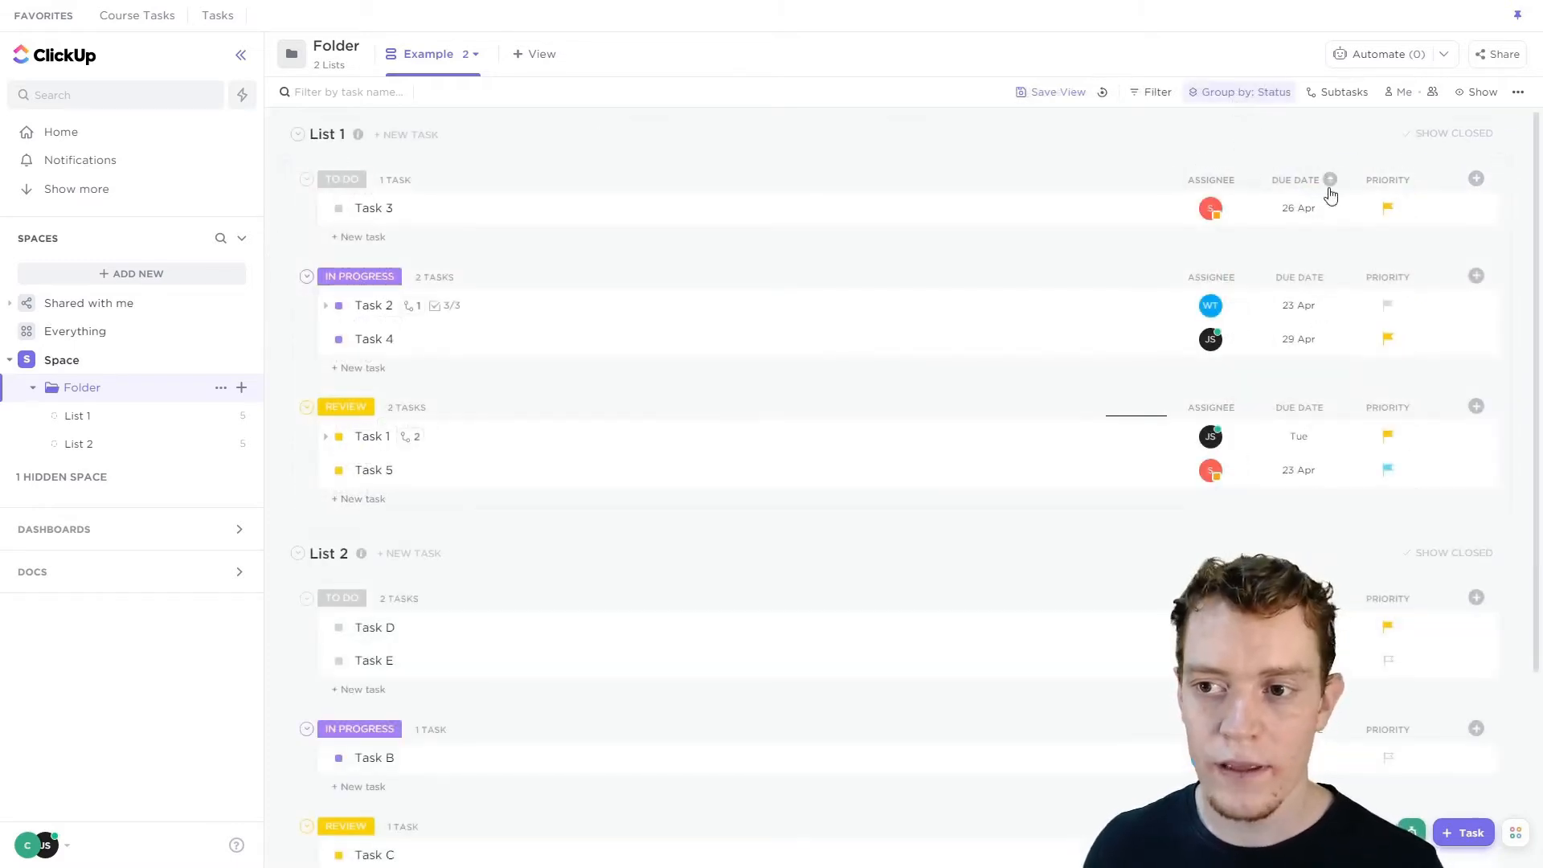
# Within the status groups, sort tasks by Priority and then Due date, toggling the priority direction.
pyautogui.click(1416, 180)
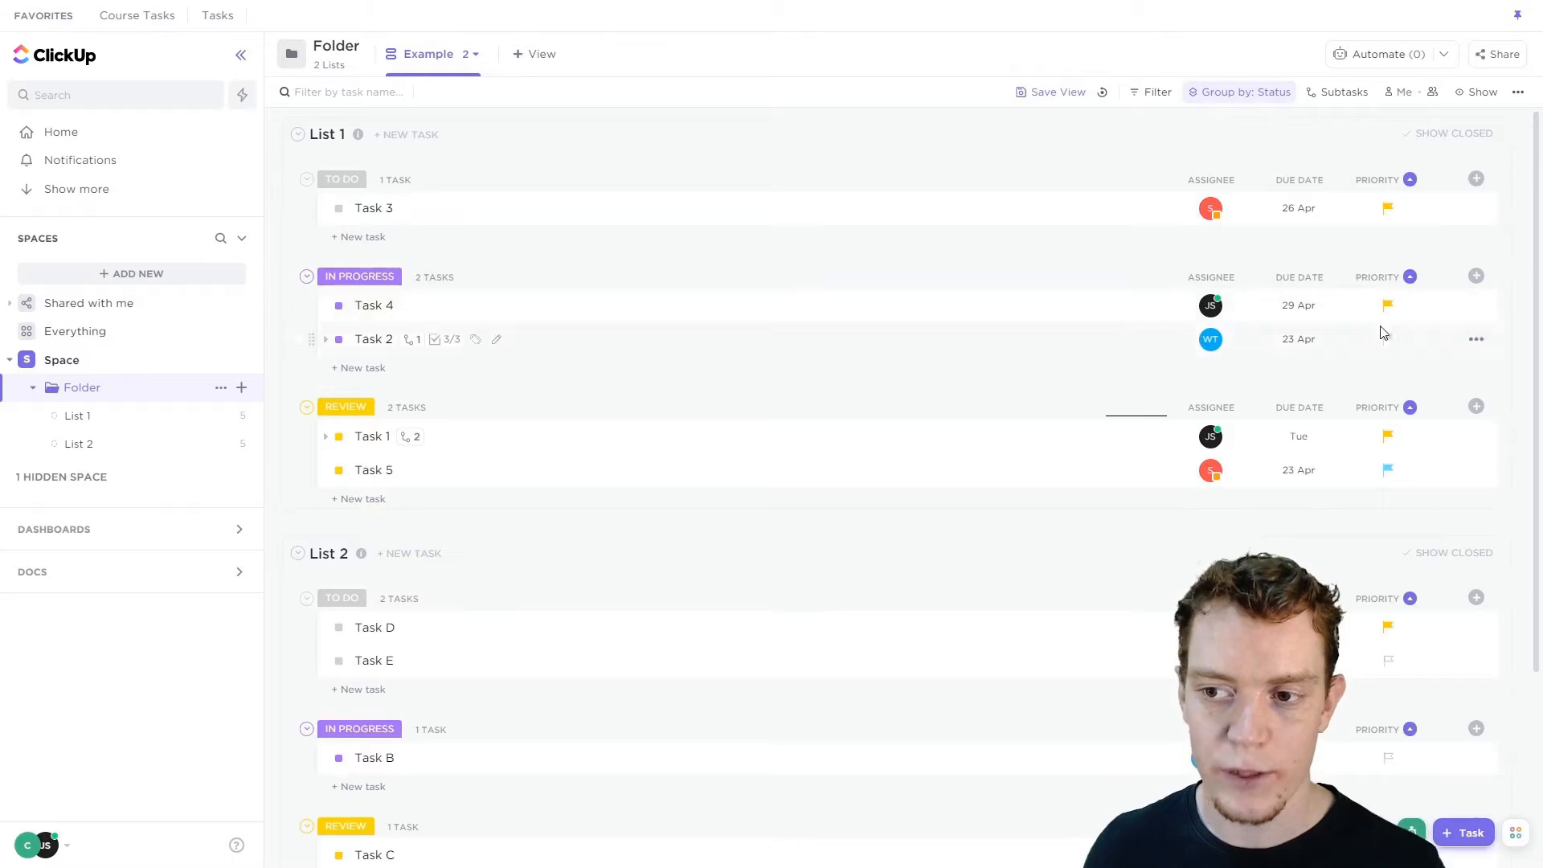
pyautogui.click(1327, 182)
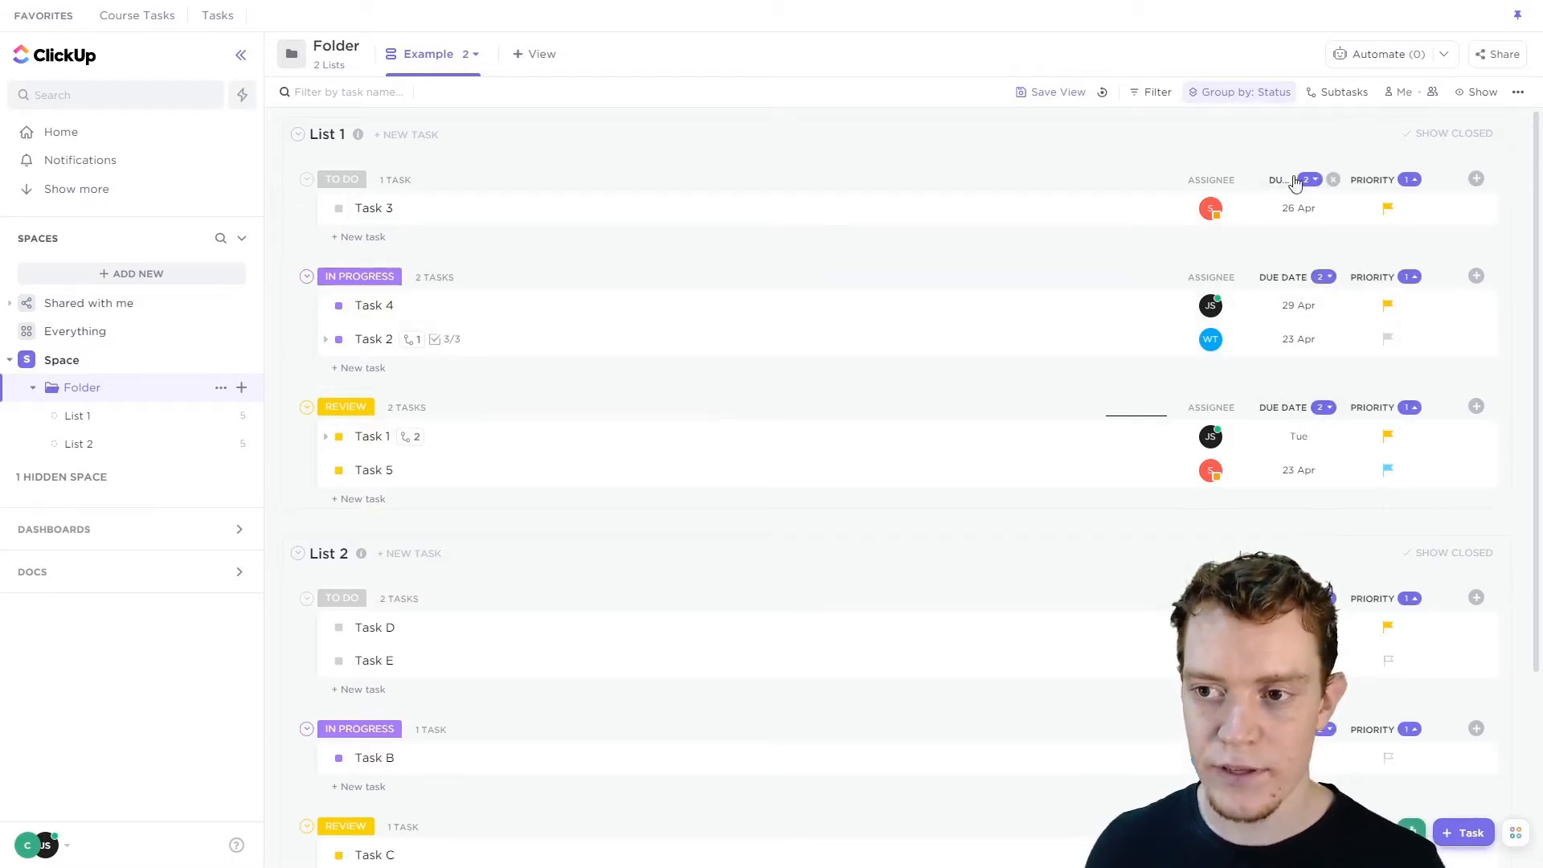
pyautogui.click(1399, 181)
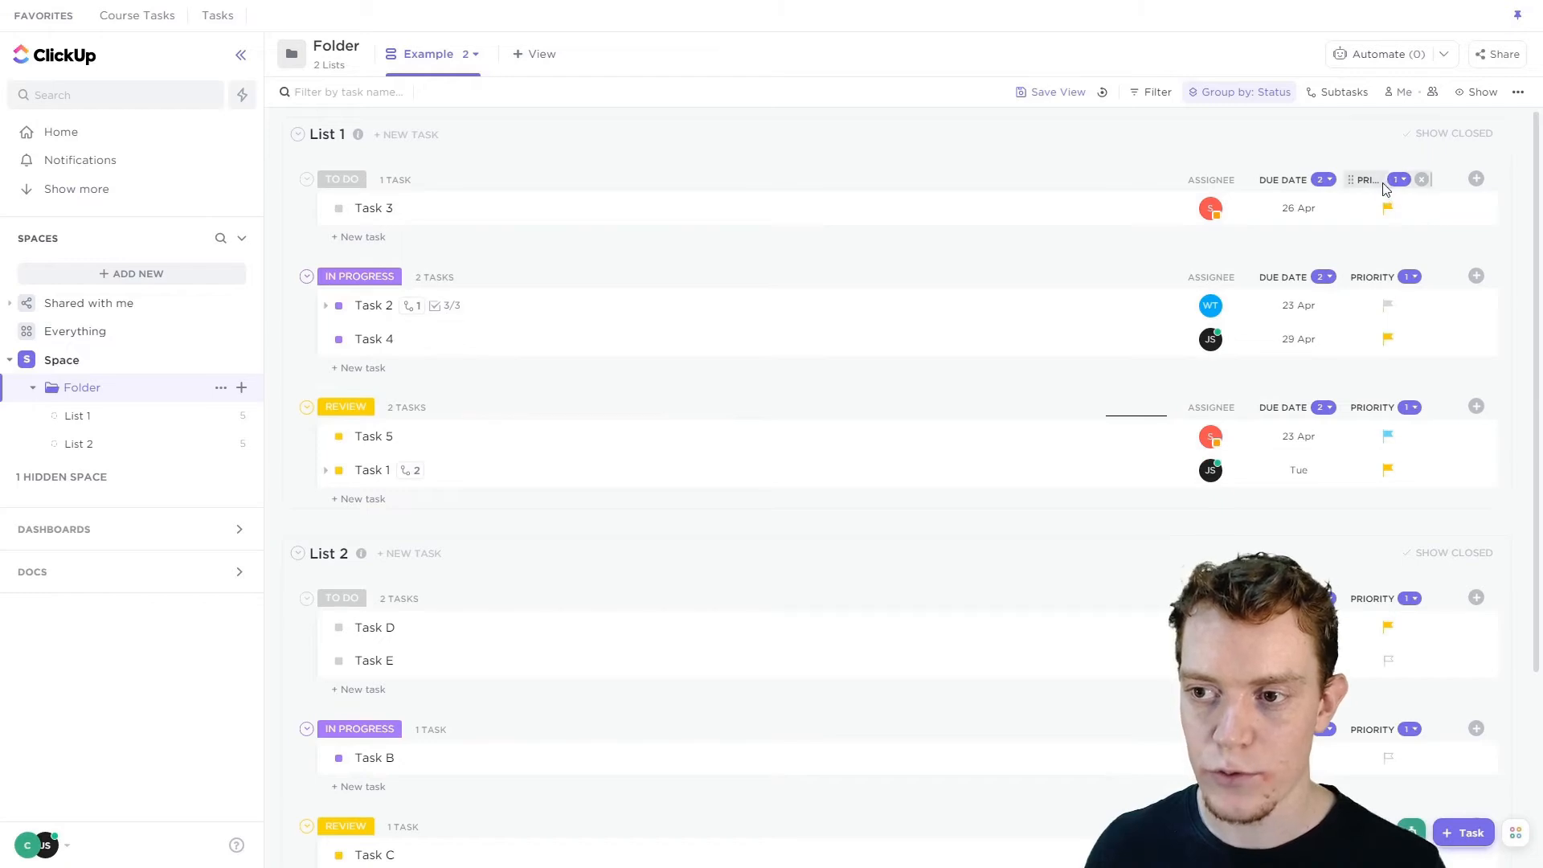
# Apply the priority sort to the entire column across groups, then clear all sorting.
pyautogui.click(1392, 185)
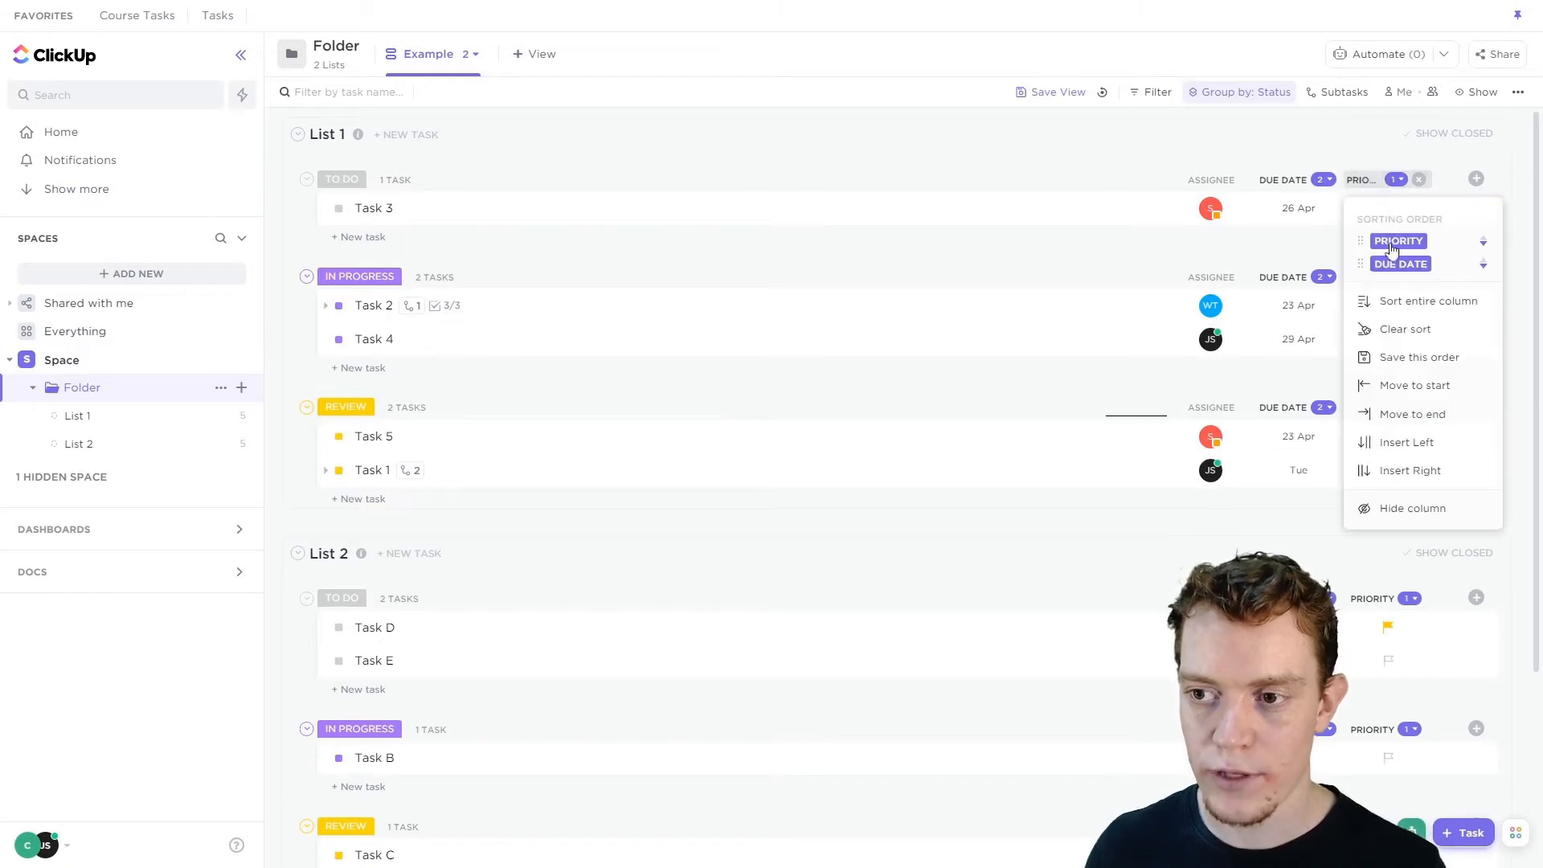
pyautogui.click(1414, 312)
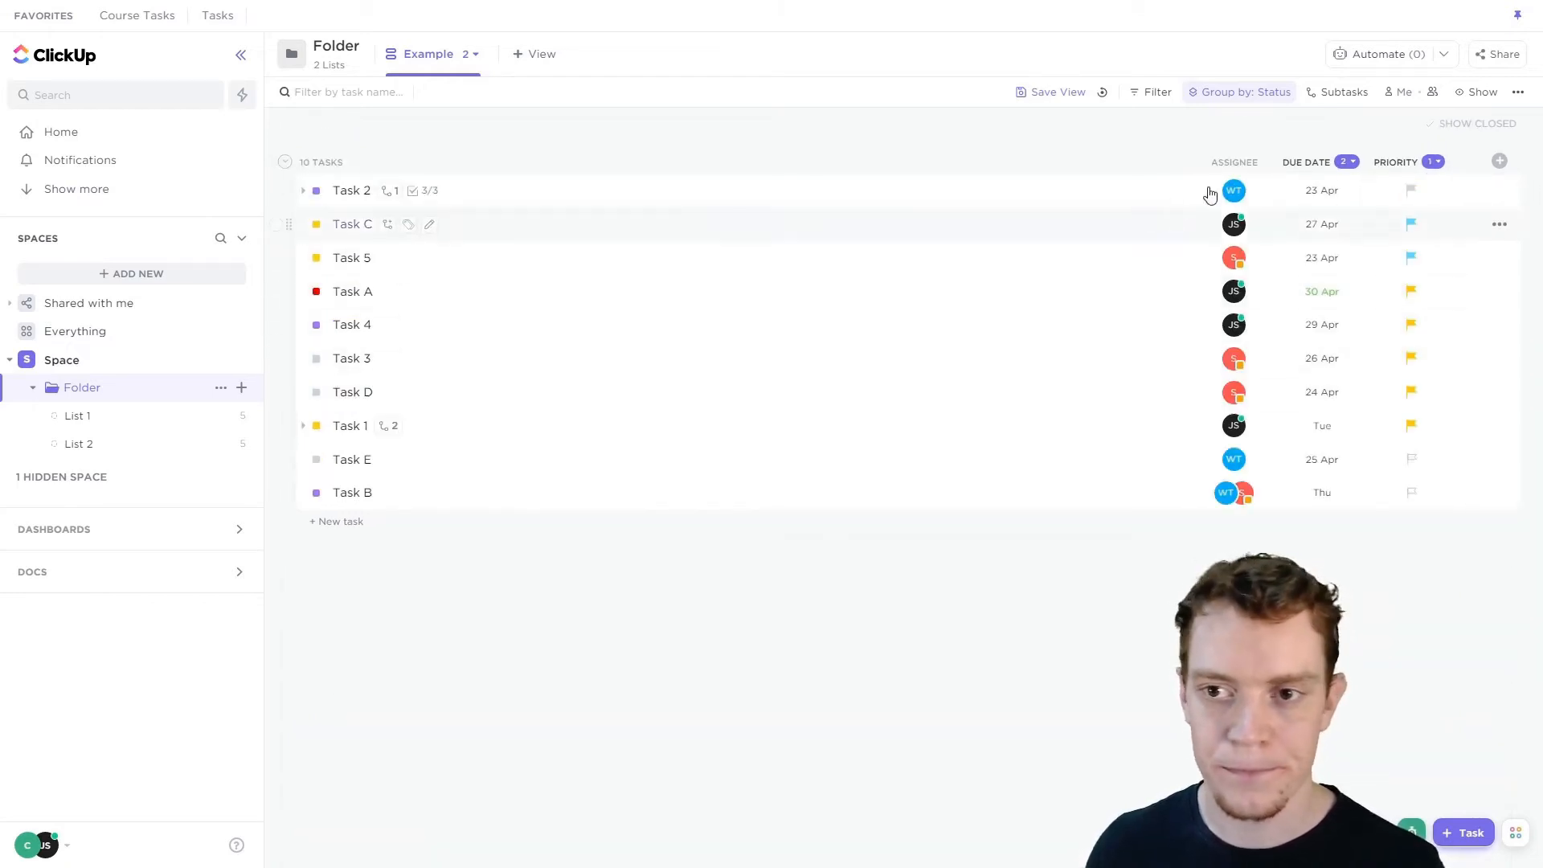
pyautogui.click(1358, 165)
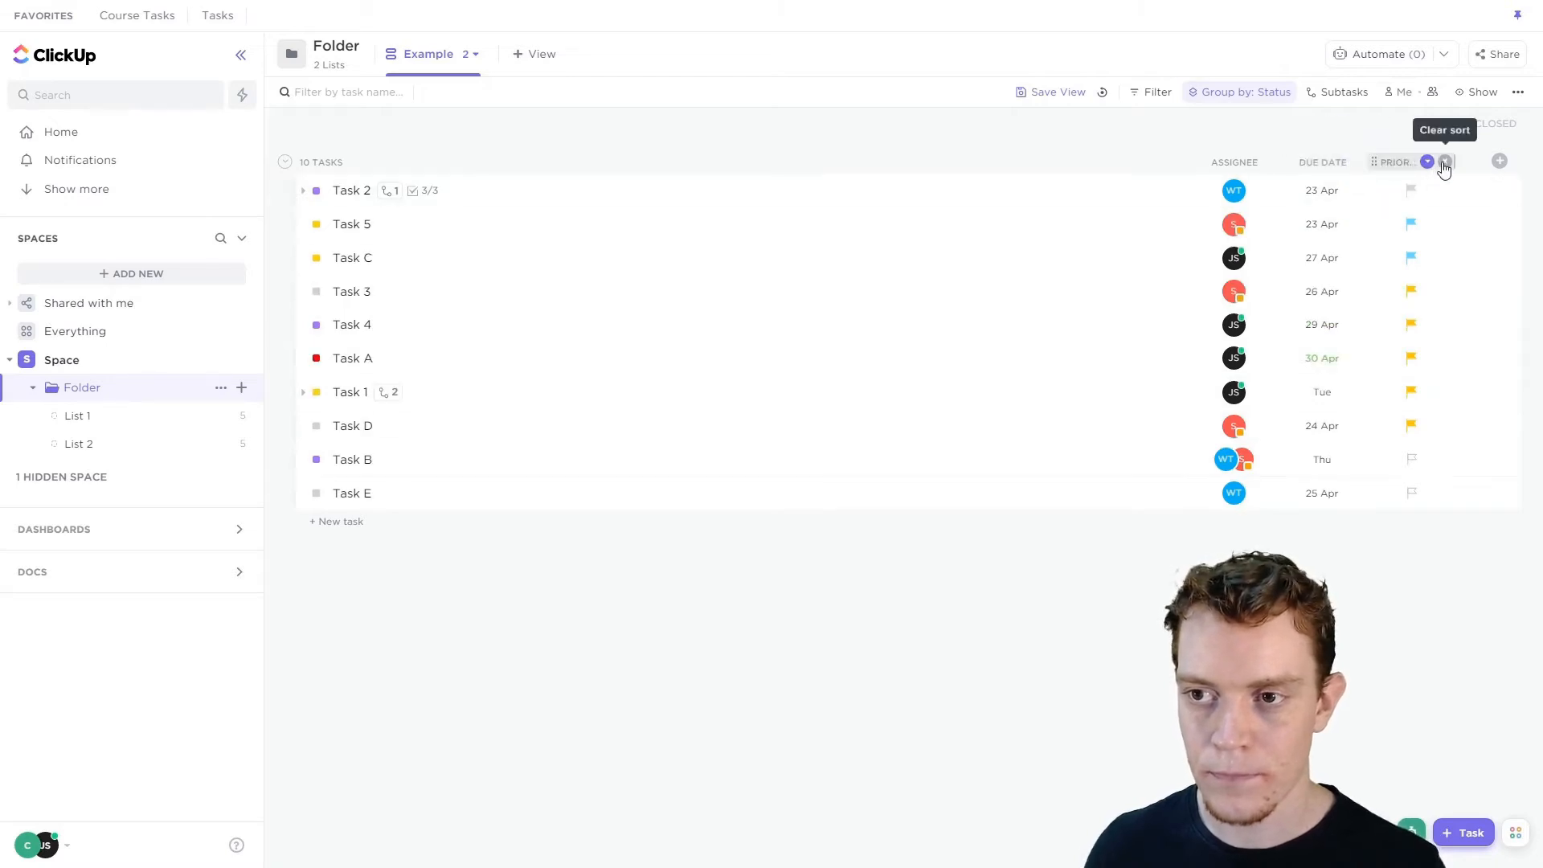
pyautogui.click(1445, 165)
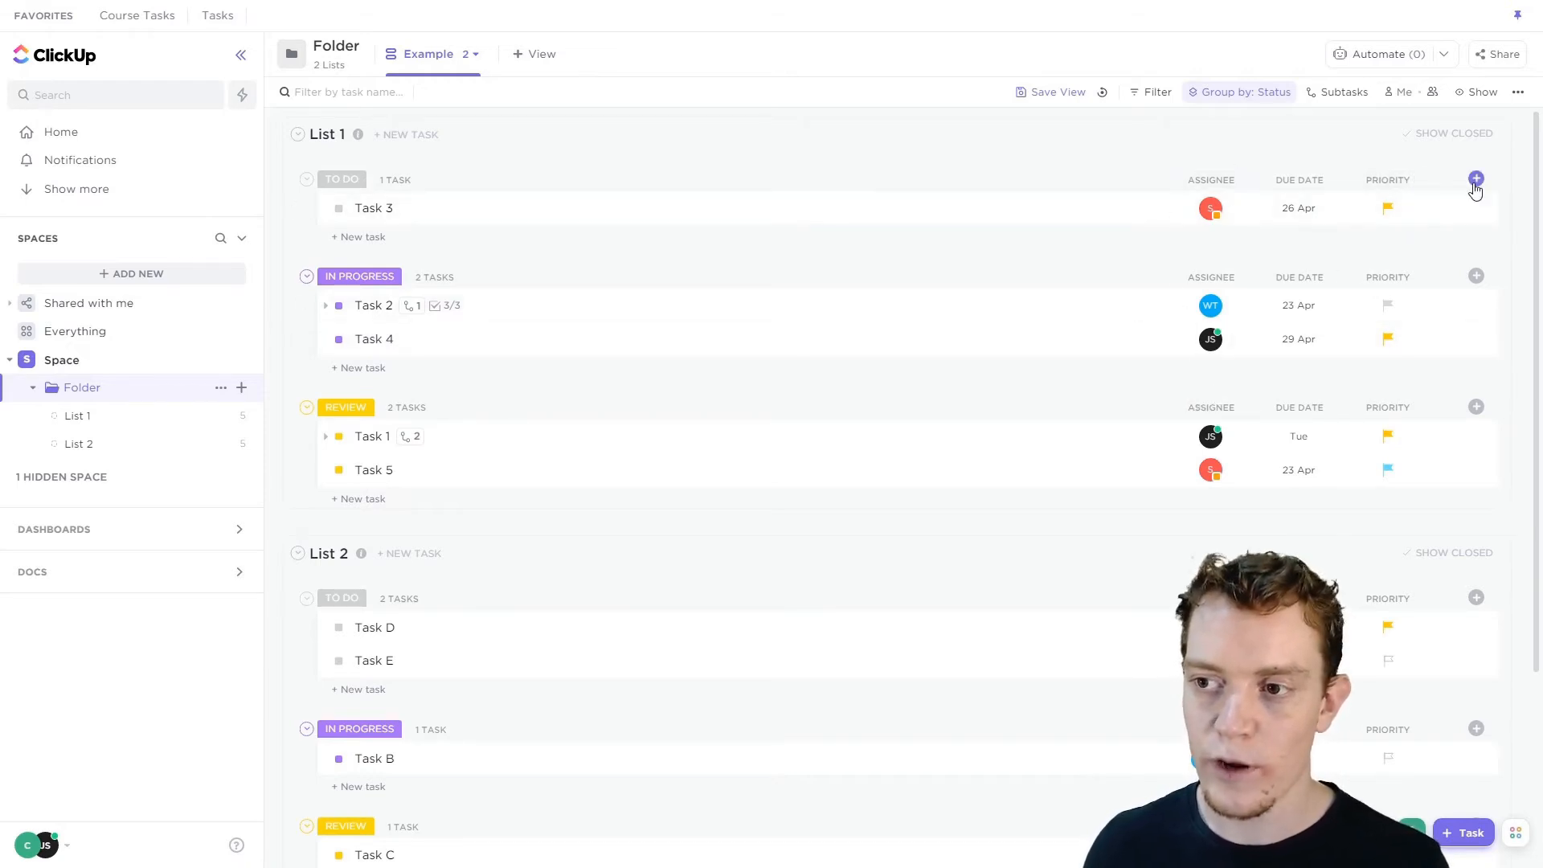
# Add the Latest comment and Task ID columns to the list.
pyautogui.click(1476, 179)
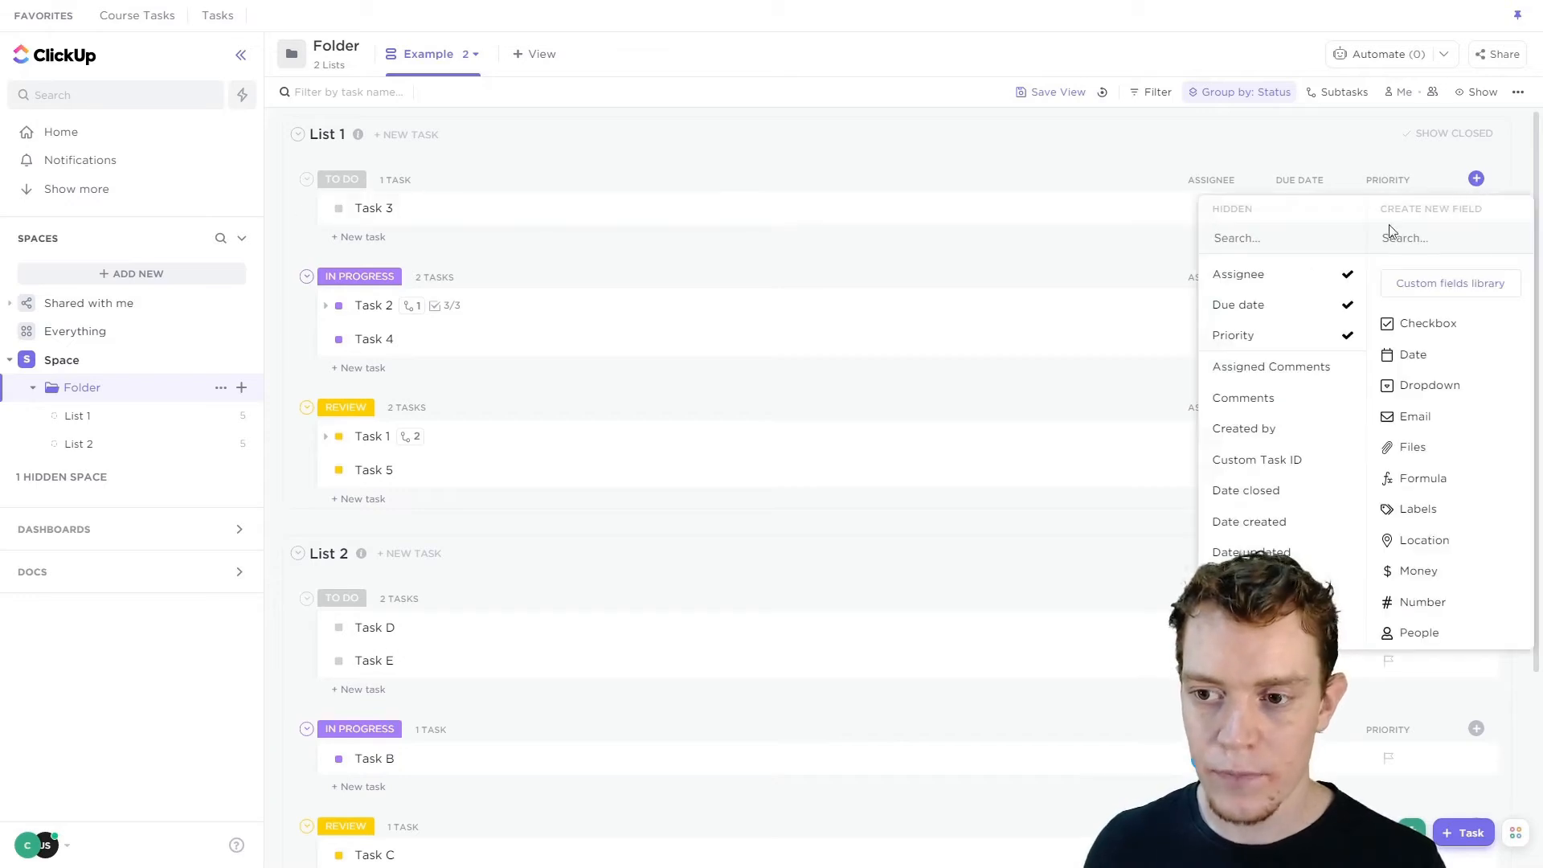
pyautogui.scroll(-3, 1282, 281)
pyautogui.scroll(3, 1288, 497)
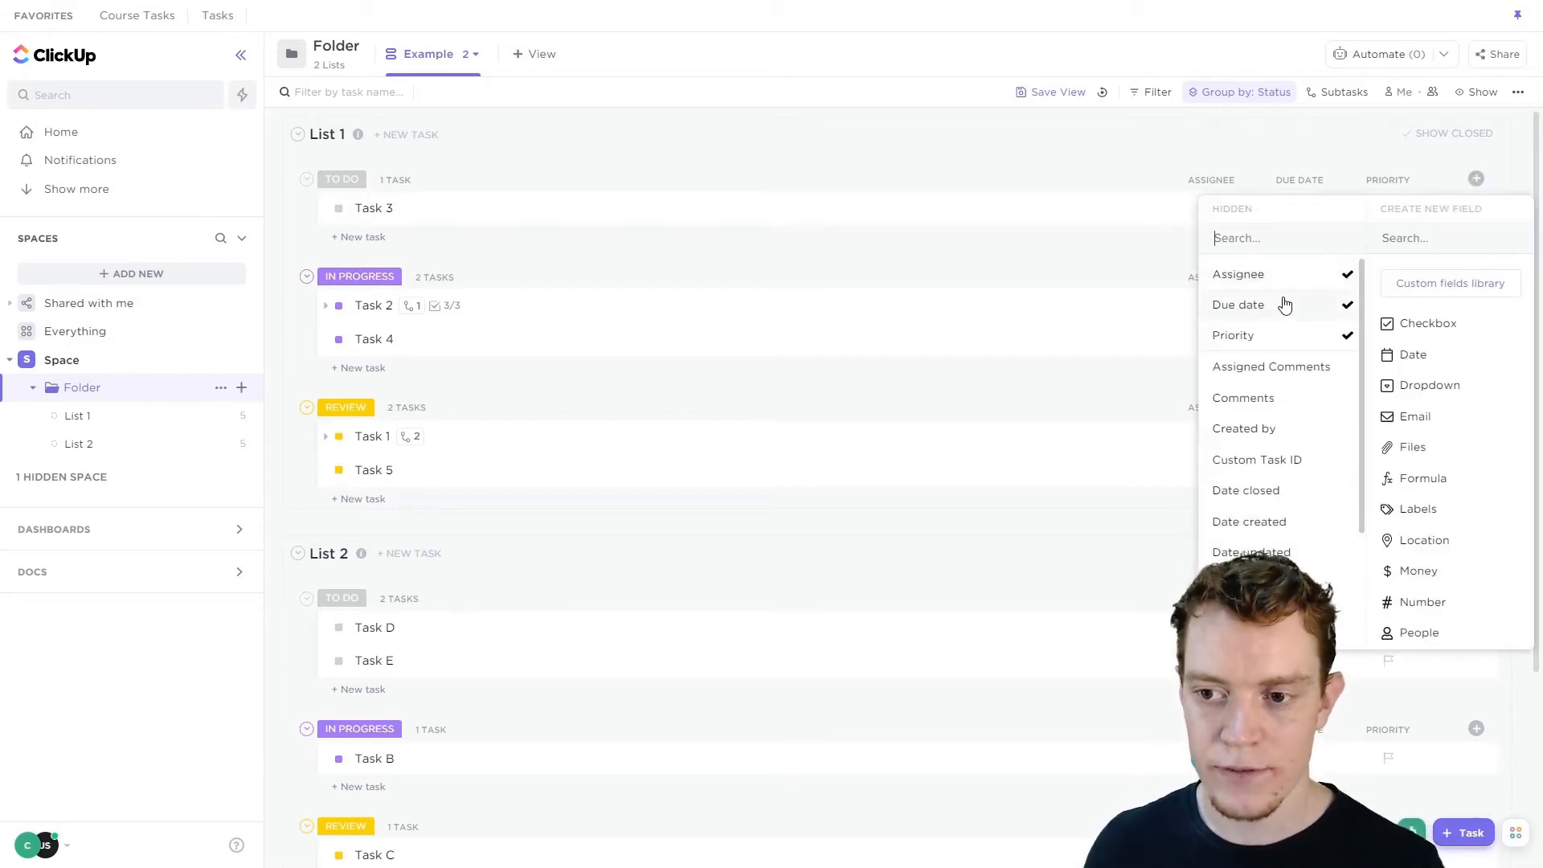
pyautogui.scroll(-3, 1285, 304)
pyautogui.scroll(3, 1285, 307)
pyautogui.scroll(-3, 1270, 418)
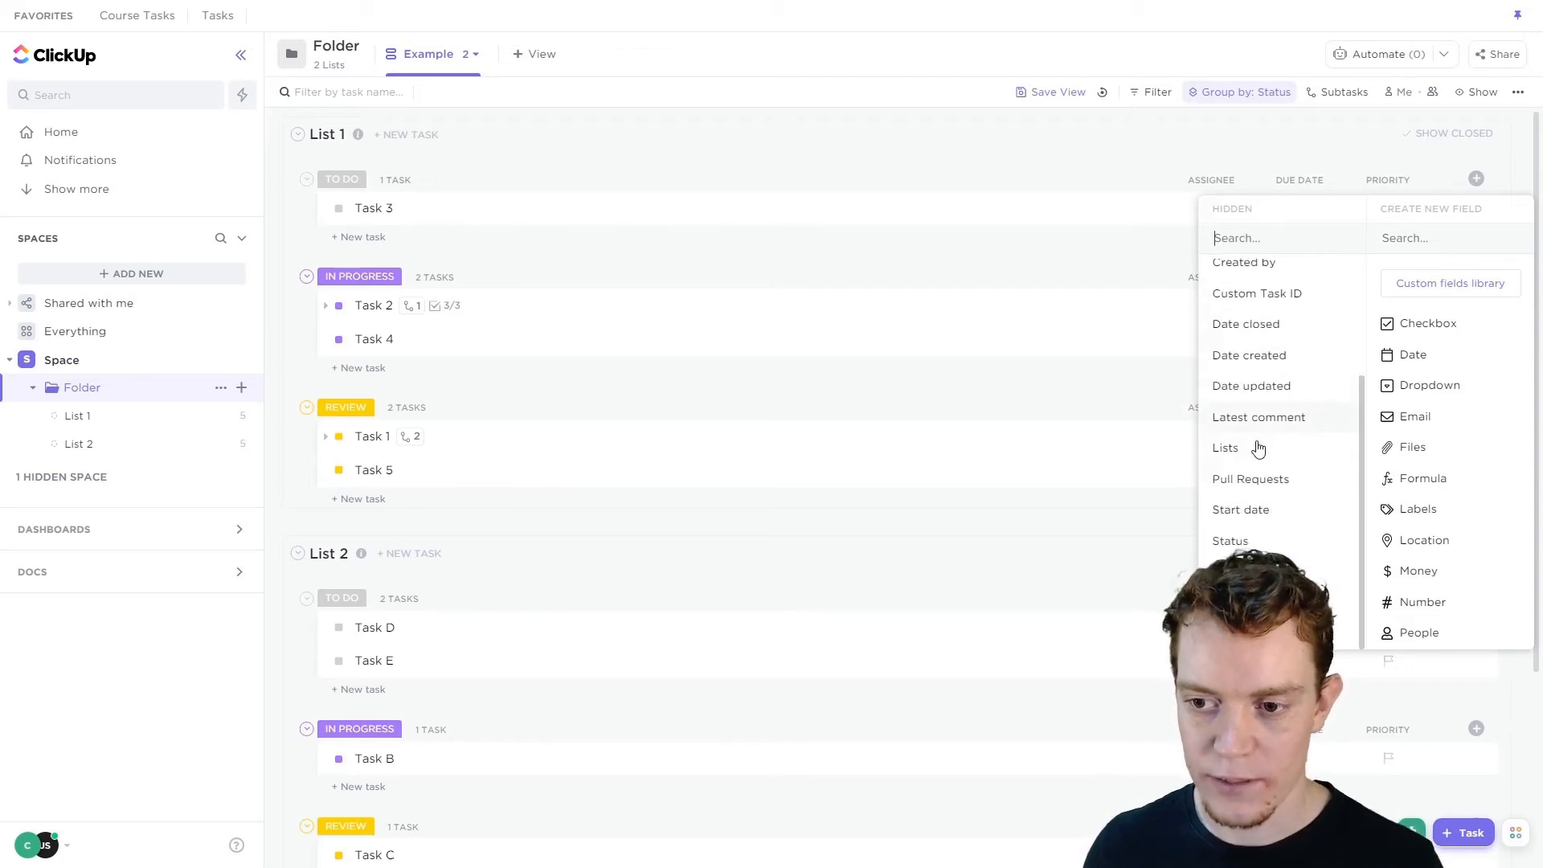
pyautogui.click(1271, 417)
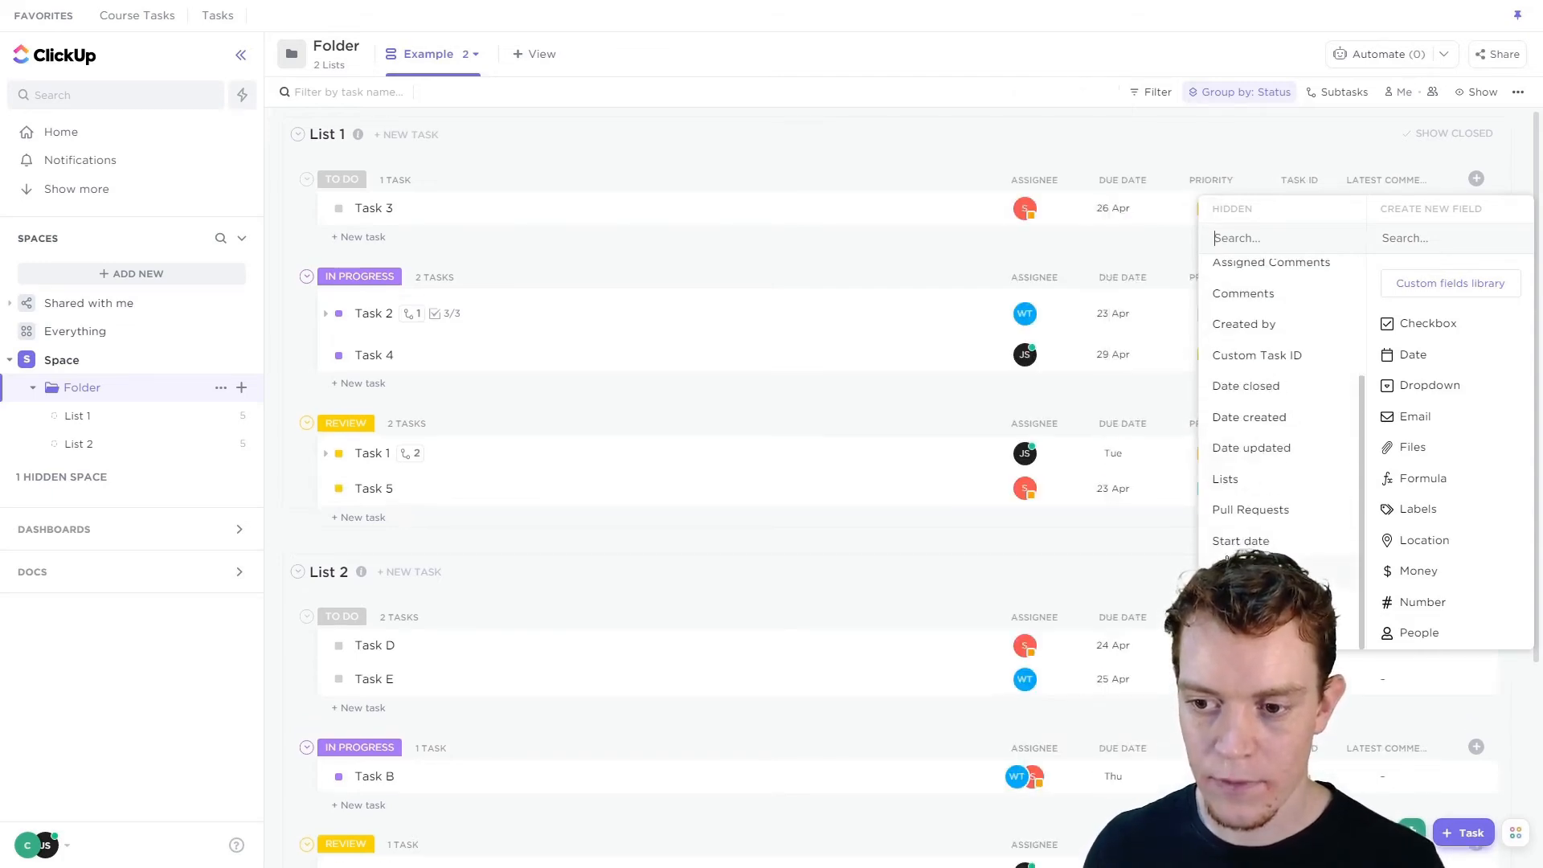
pyautogui.click(975, 159)
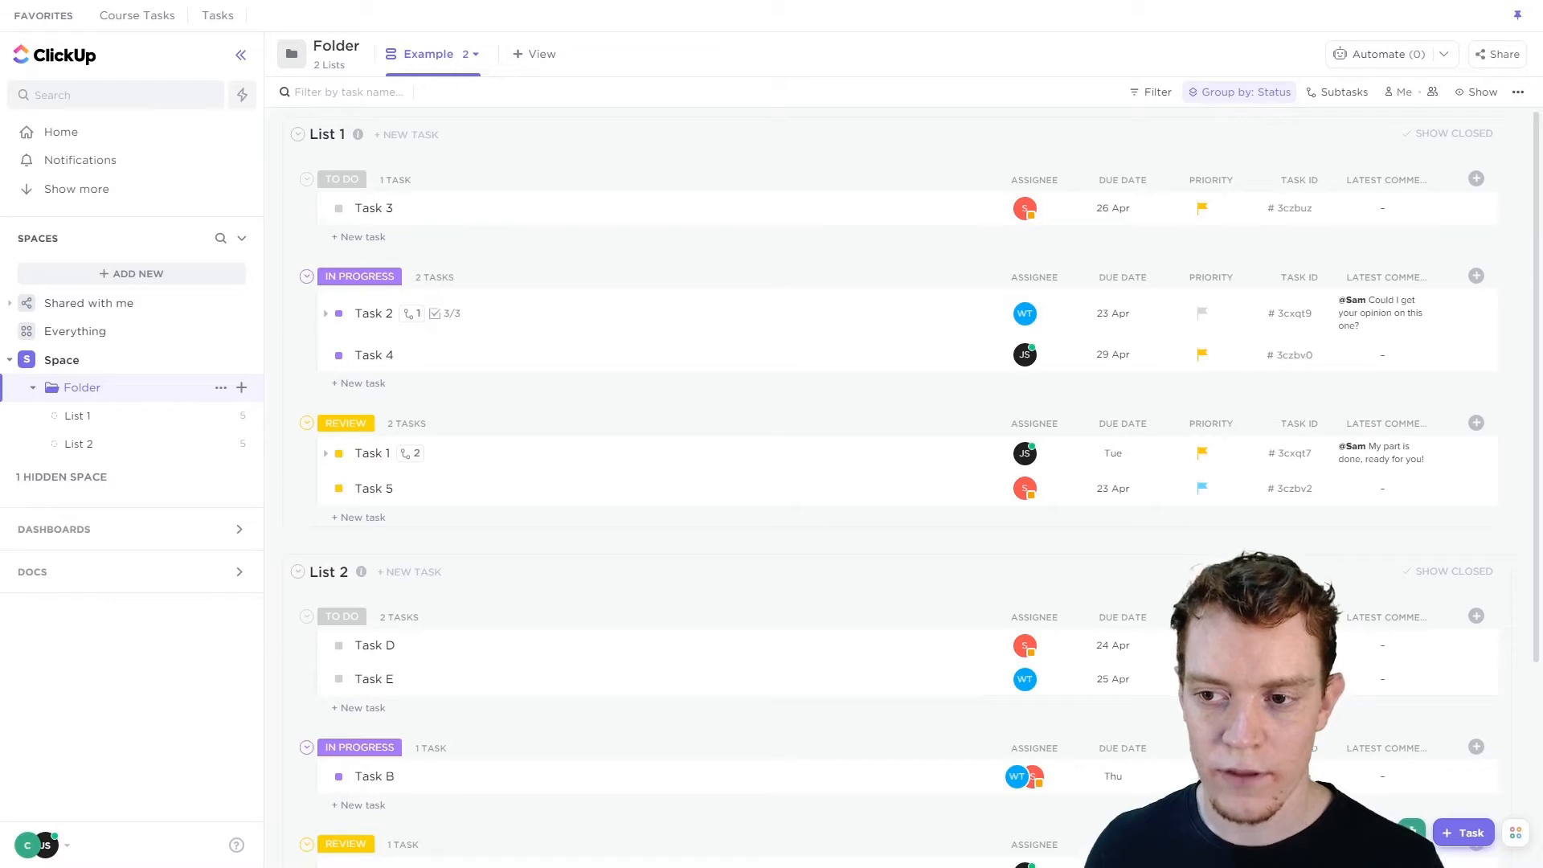
# Hide the Latest comment, Task ID and Priority columns.
pyautogui.click(1373, 183)
pyautogui.click(1419, 344)
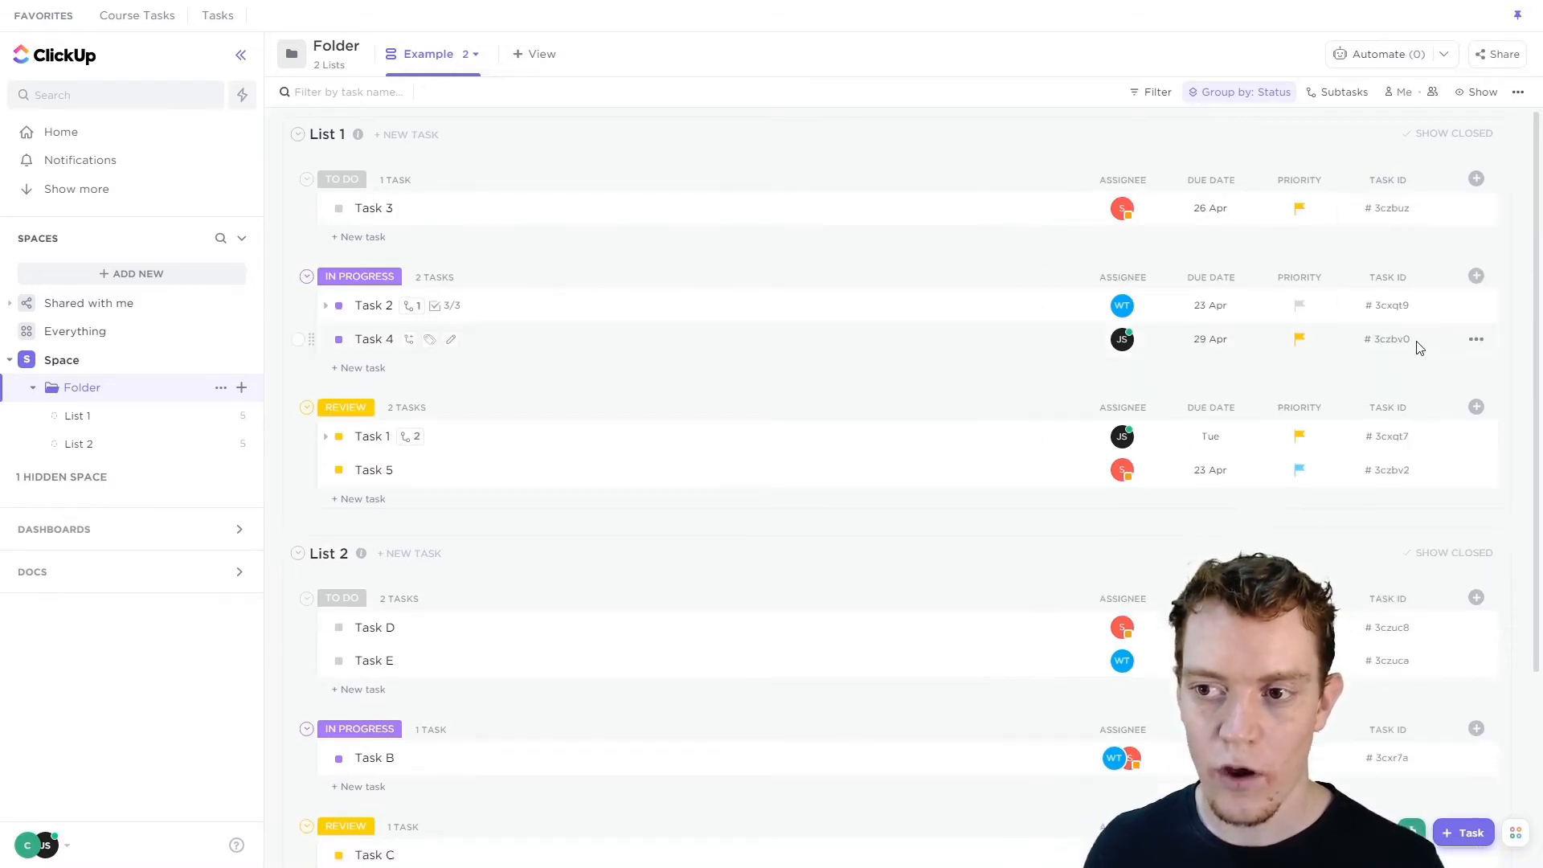
pyautogui.click(1391, 183)
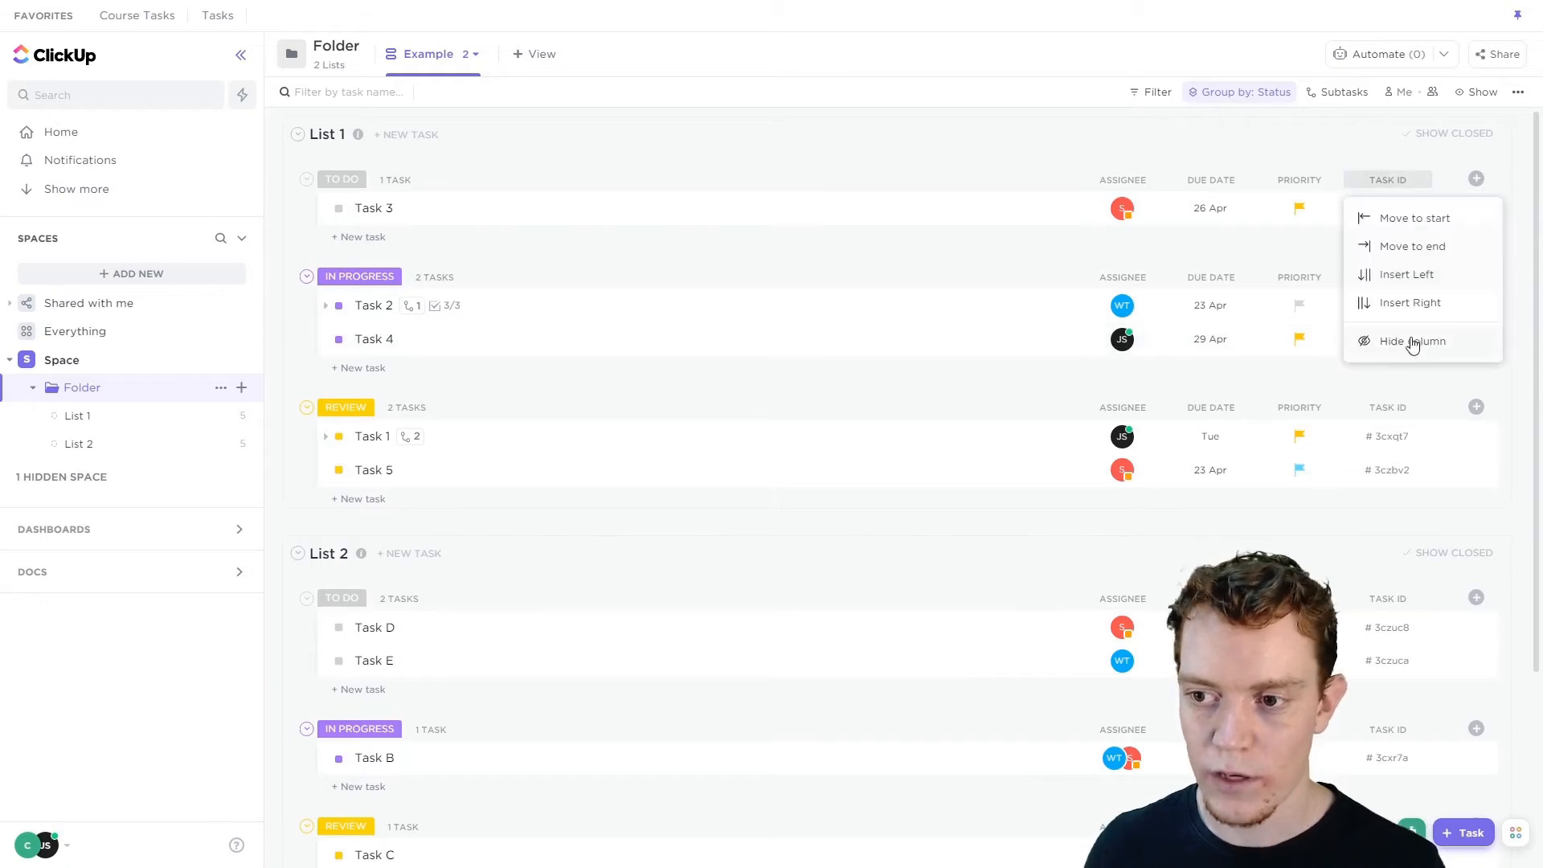
pyautogui.click(1412, 341)
pyautogui.click(1384, 180)
pyautogui.click(1412, 341)
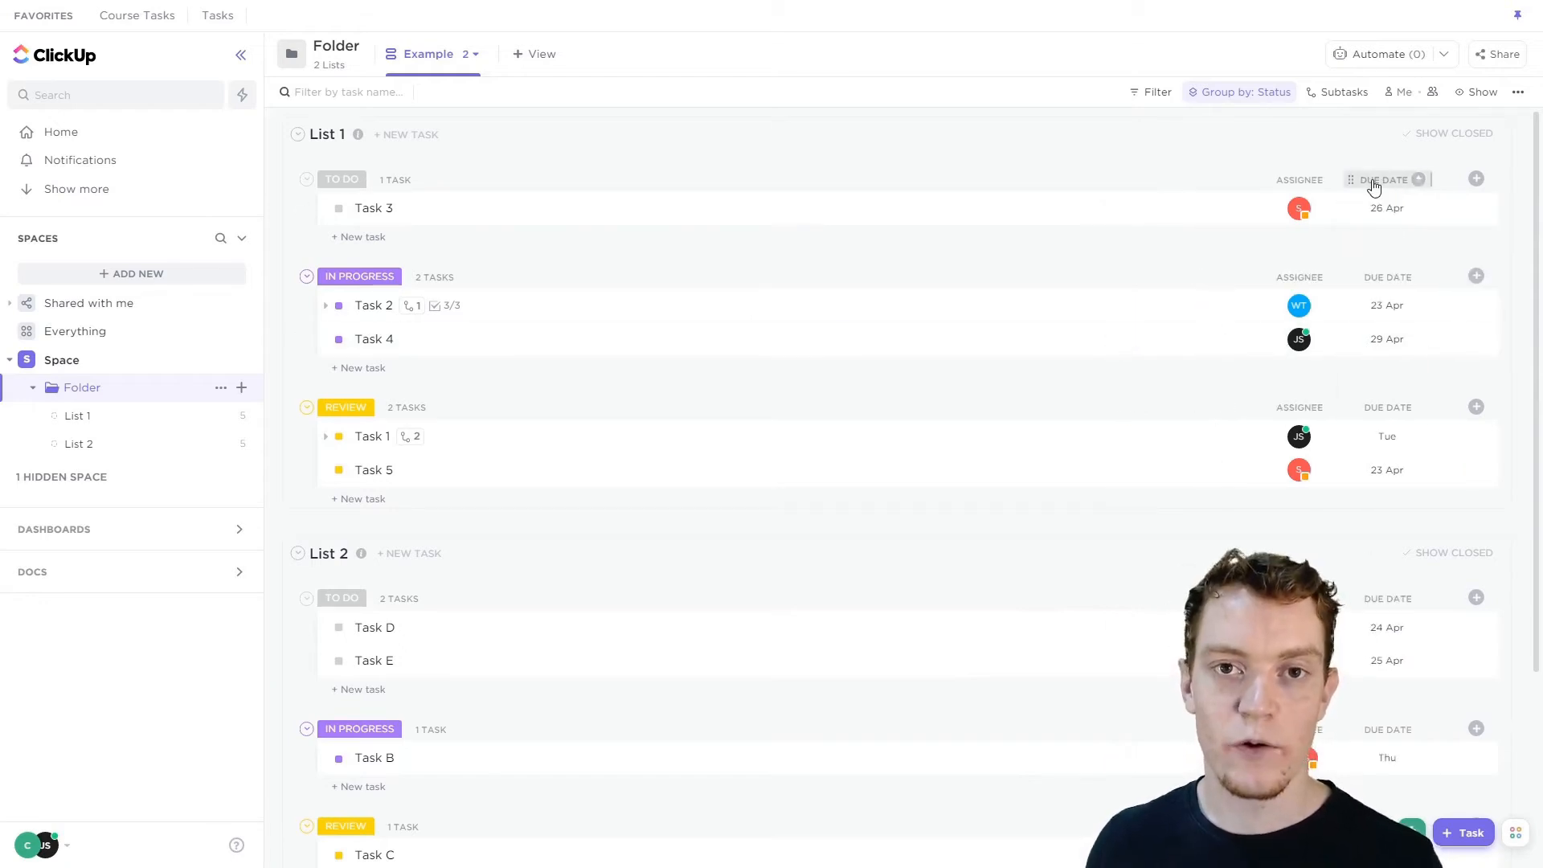
# Reorder the columns so Due date sits before Assignee.
pyautogui.click(1415, 179)
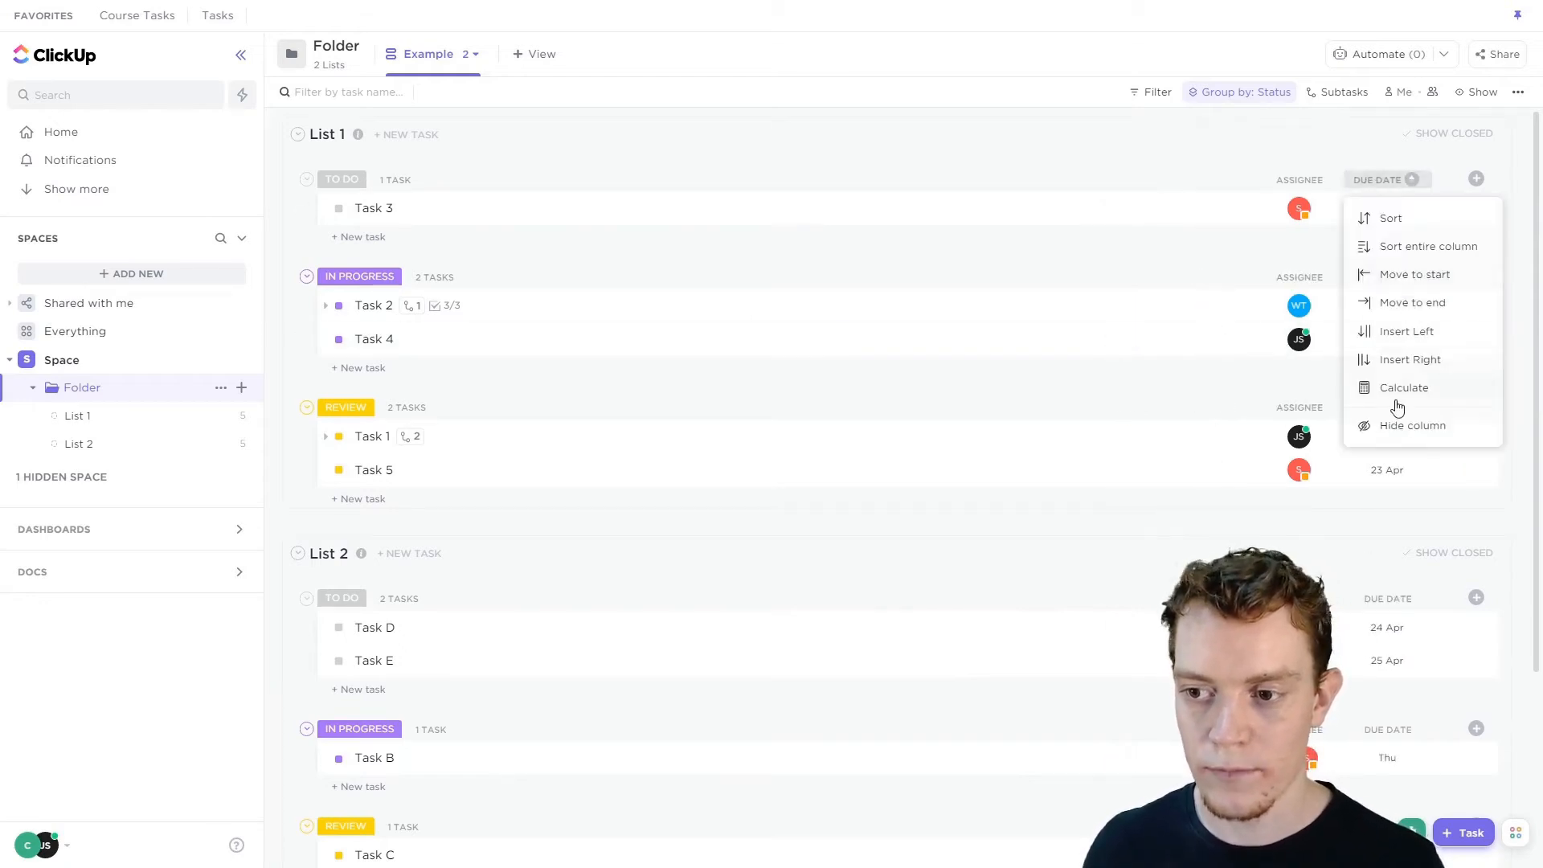
pyautogui.click(1318, 152)
pyautogui.moveTo(1433, 179); pyautogui.dragTo(1517, 177)
pyautogui.moveTo(1340, 181); pyautogui.dragTo(1193, 197)
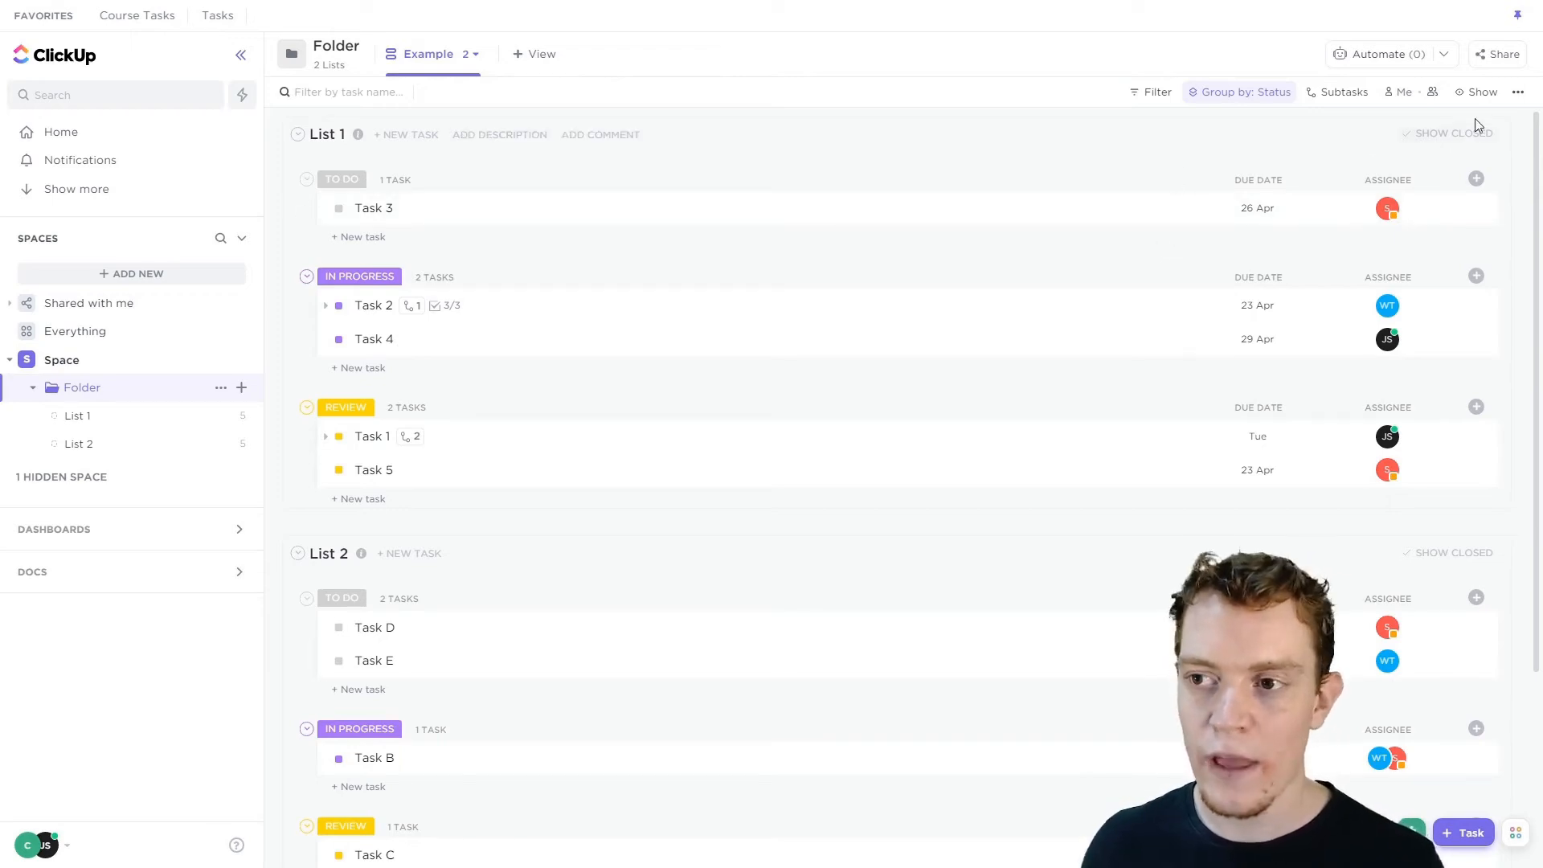
# Browse the Show and Subtasks options, then set the grouping to None.
pyautogui.click(1483, 93)
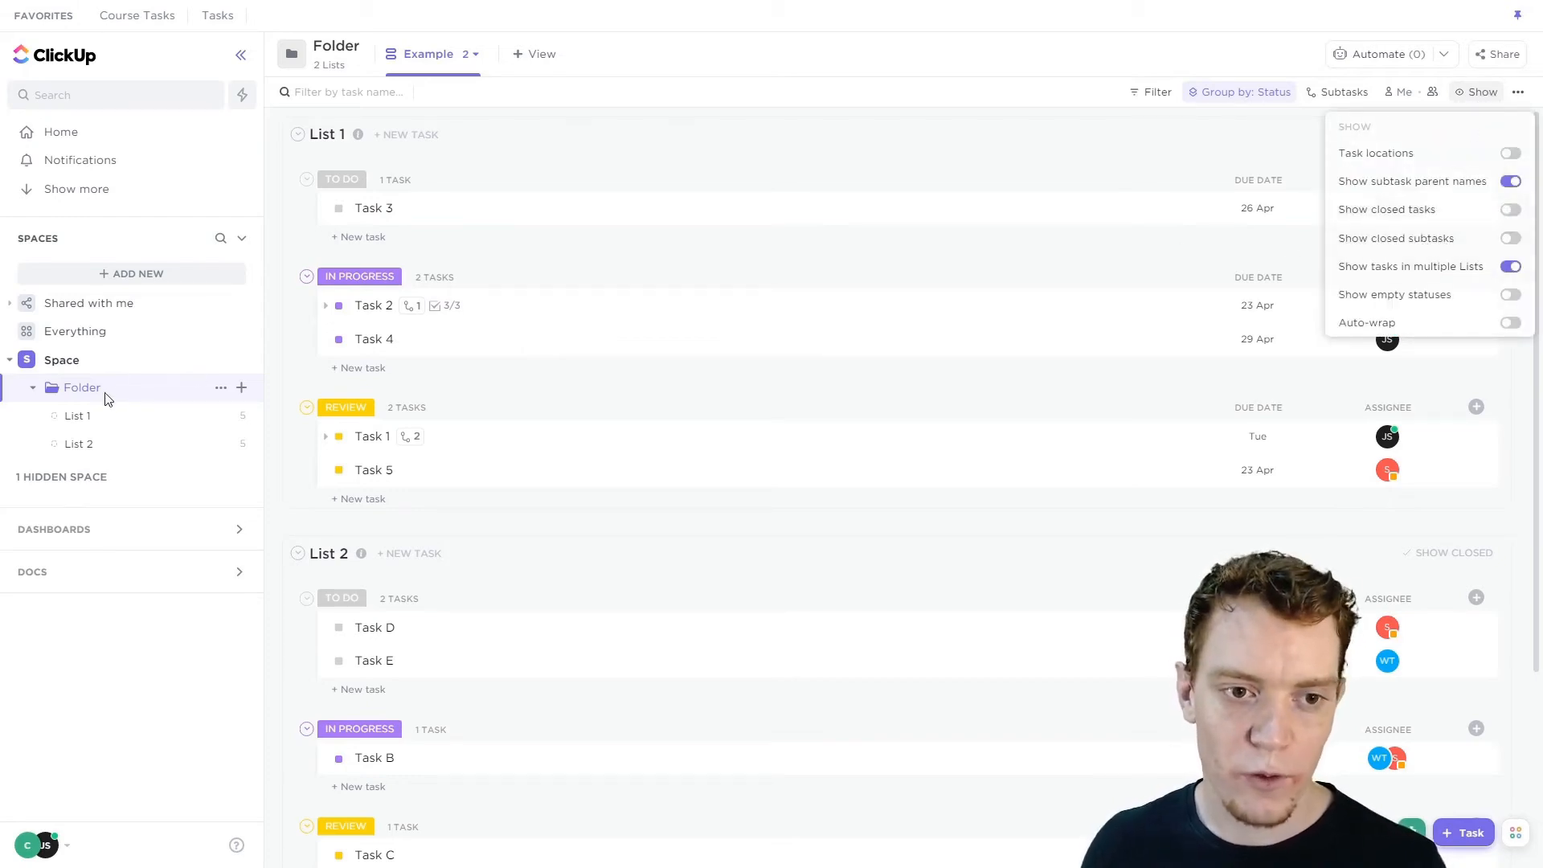
pyautogui.click(805, 153)
pyautogui.click(1324, 94)
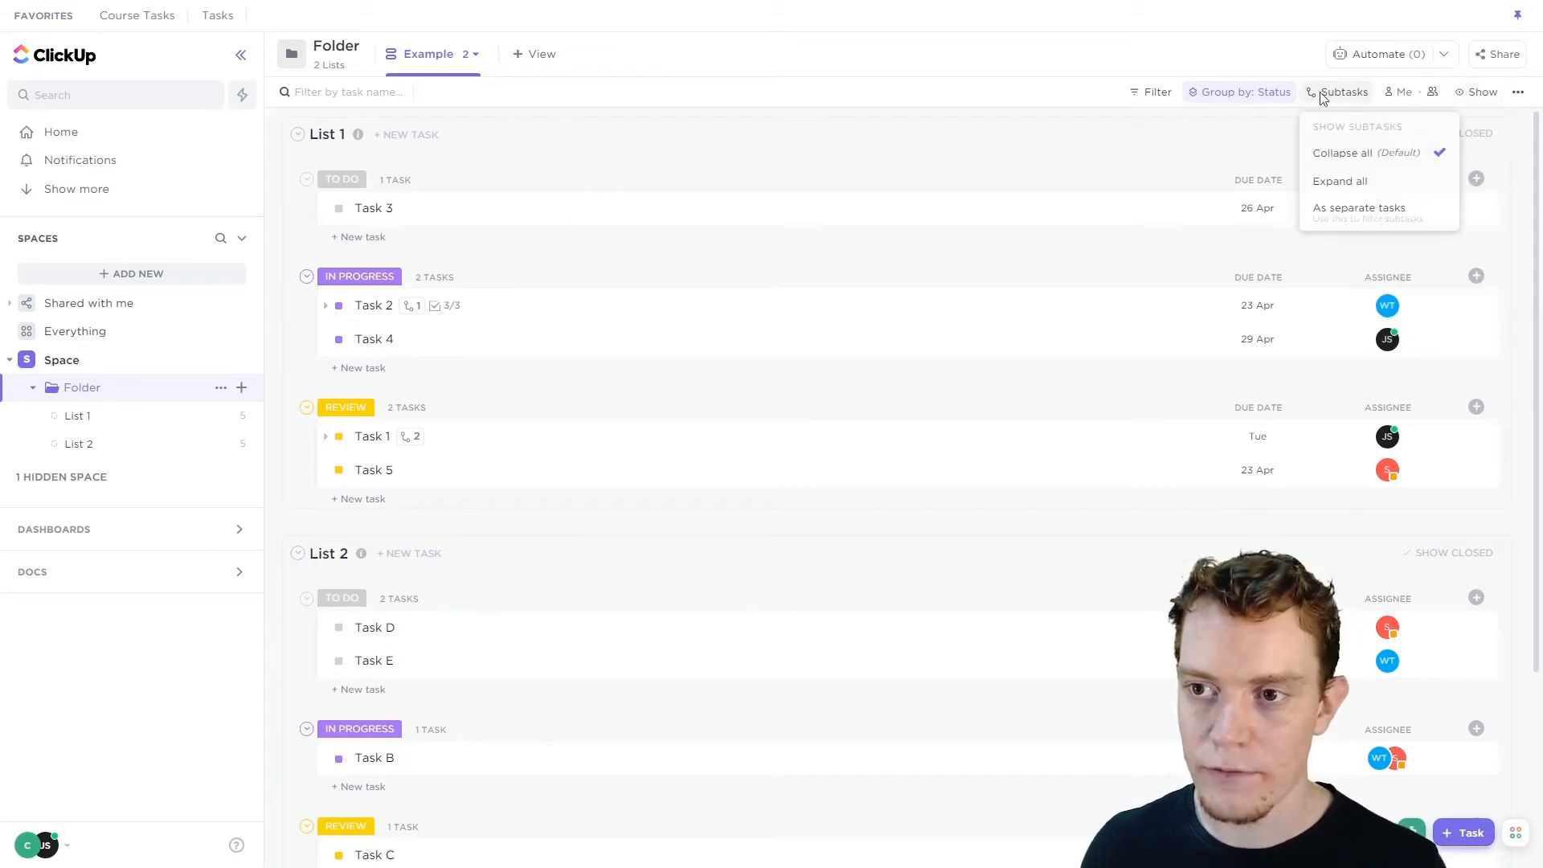
pyautogui.click(1241, 93)
pyautogui.click(1226, 297)
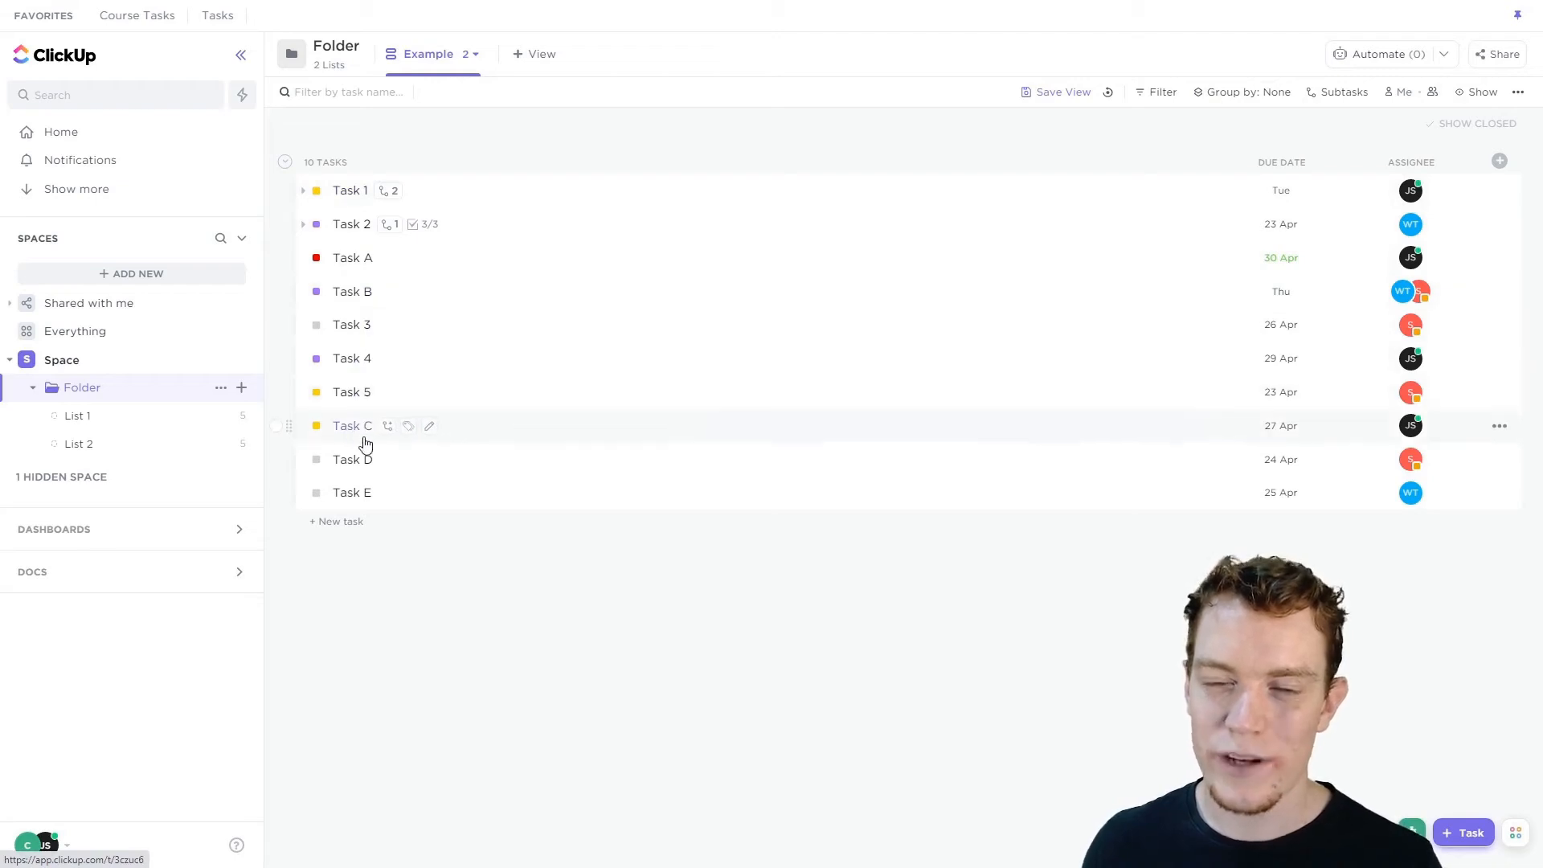
# Turn on the Task locations display option.
pyautogui.click(1479, 91)
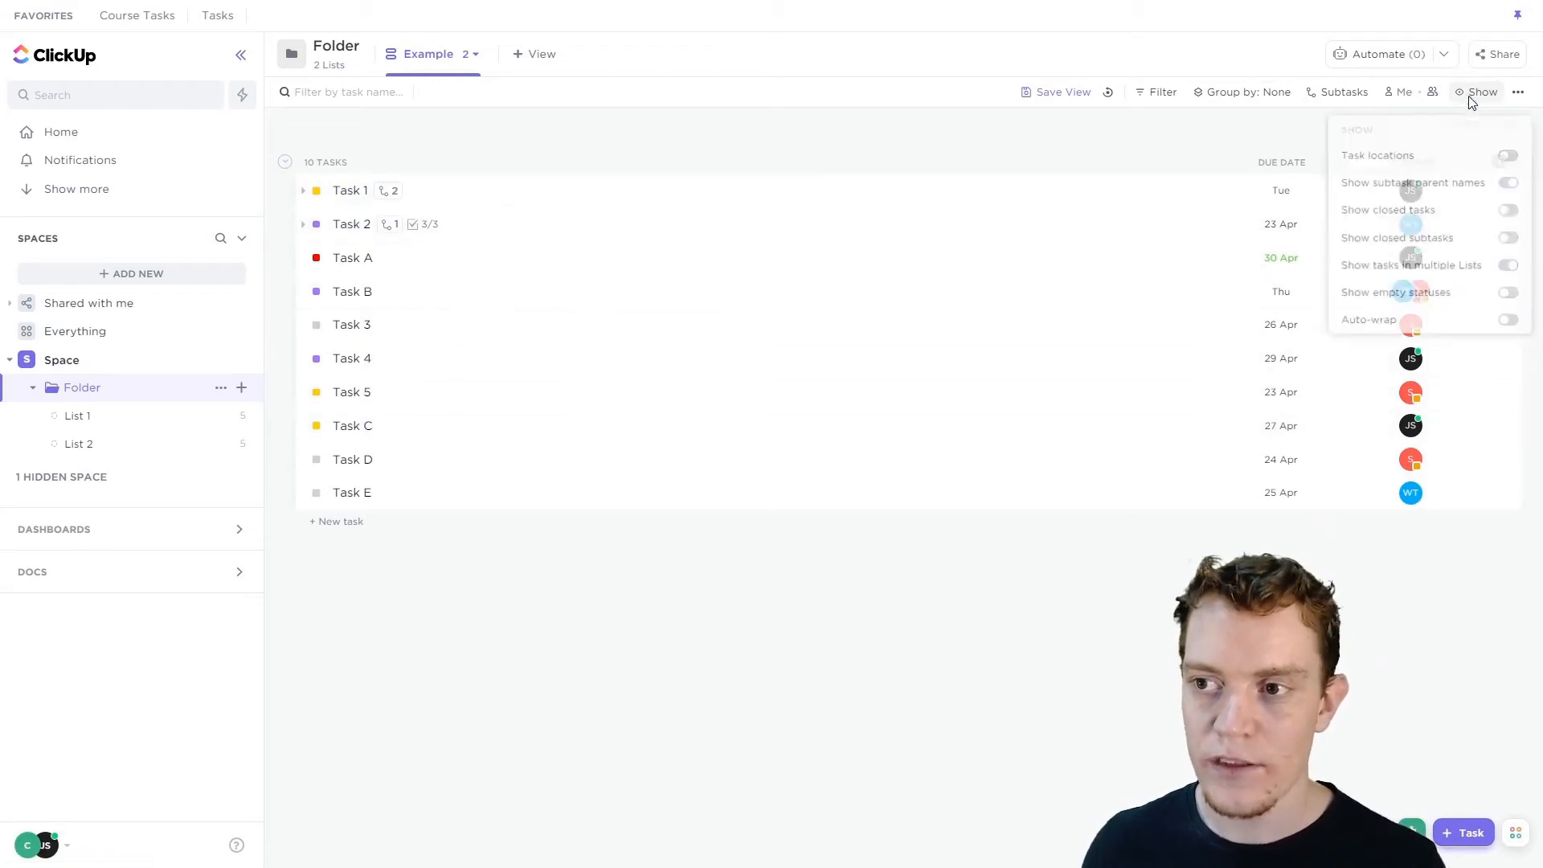
pyautogui.click(1510, 154)
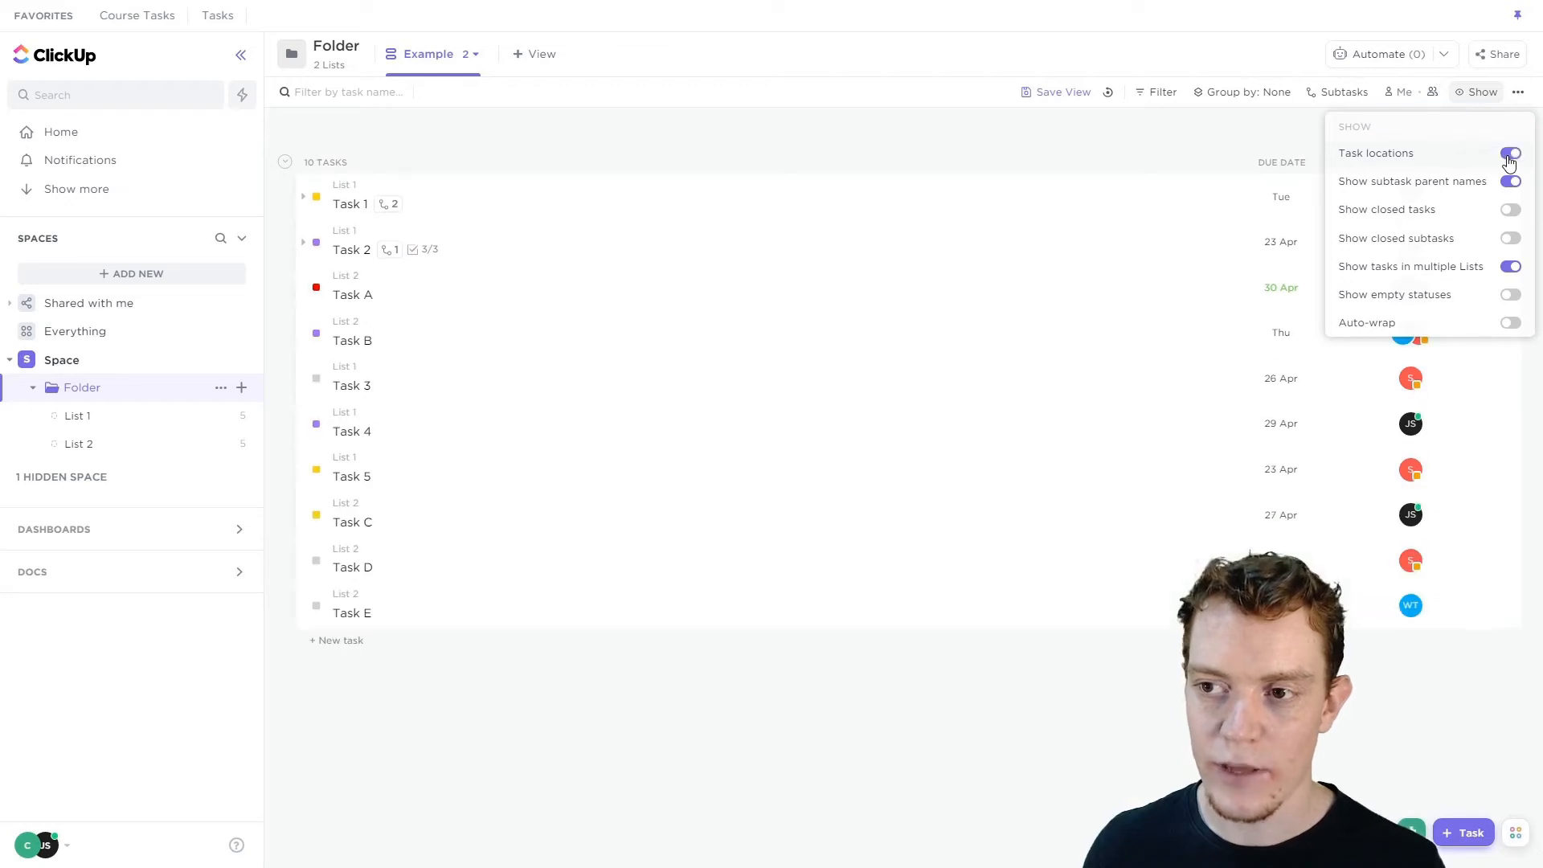
pyautogui.click(593, 145)
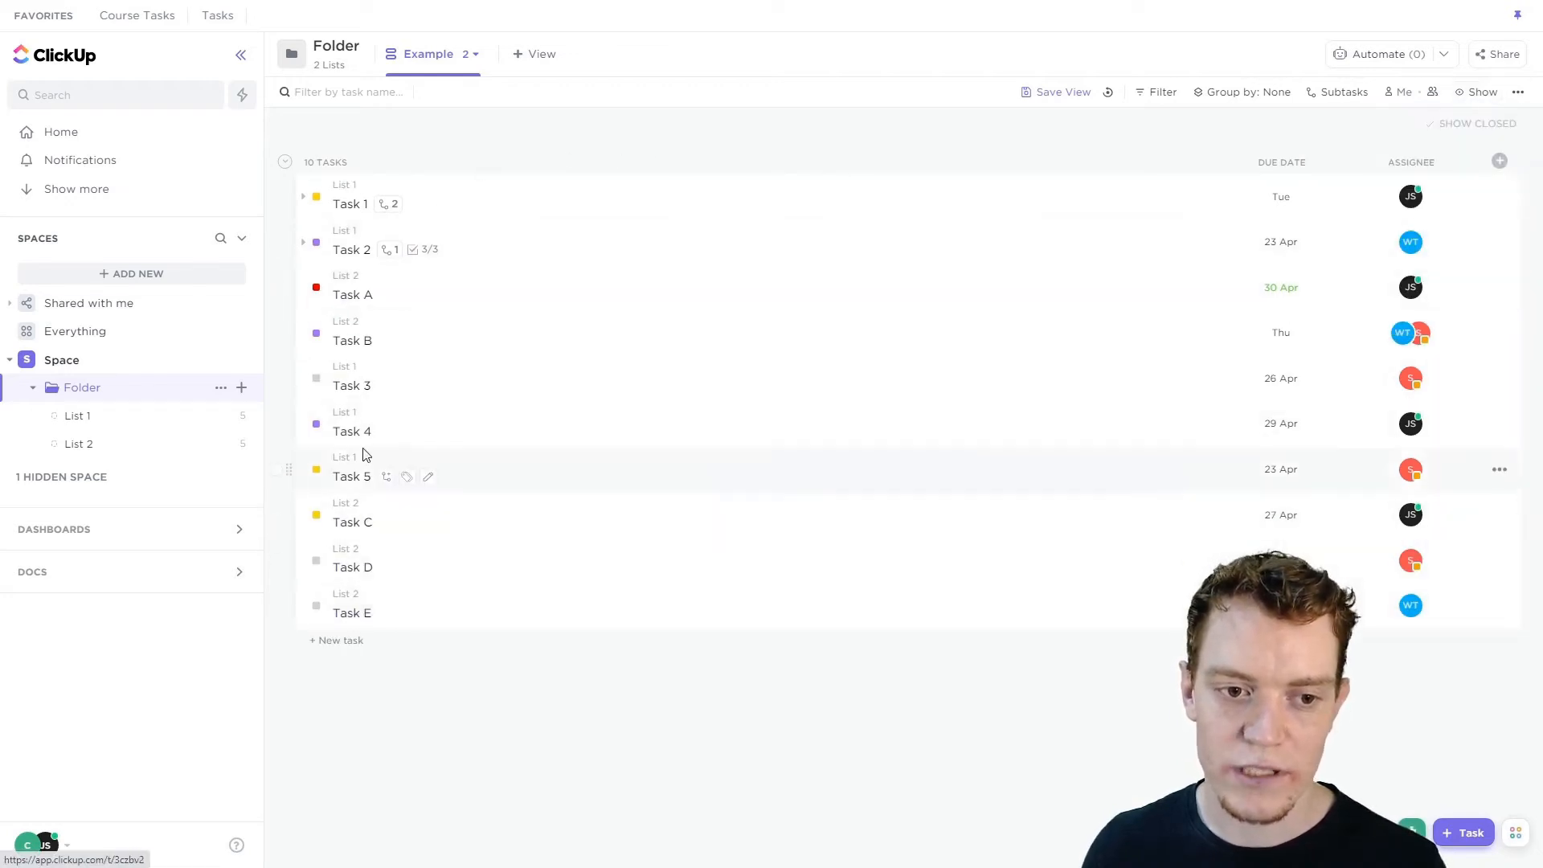
# Toggle Show closed subtasks on and off, and turn on Show empty statuses.
pyautogui.click(1477, 92)
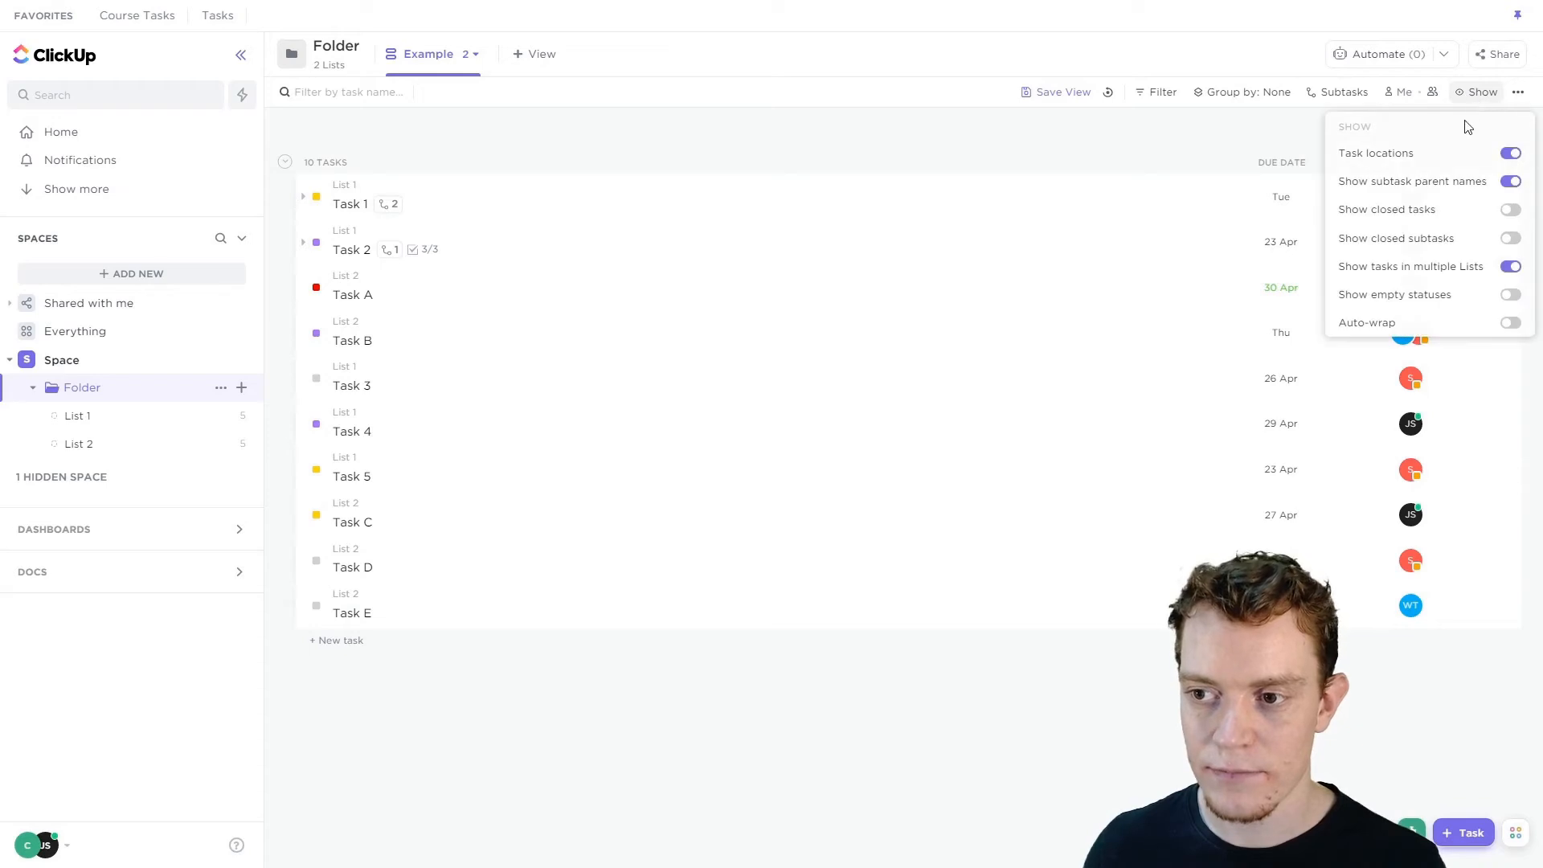
pyautogui.click(1510, 238)
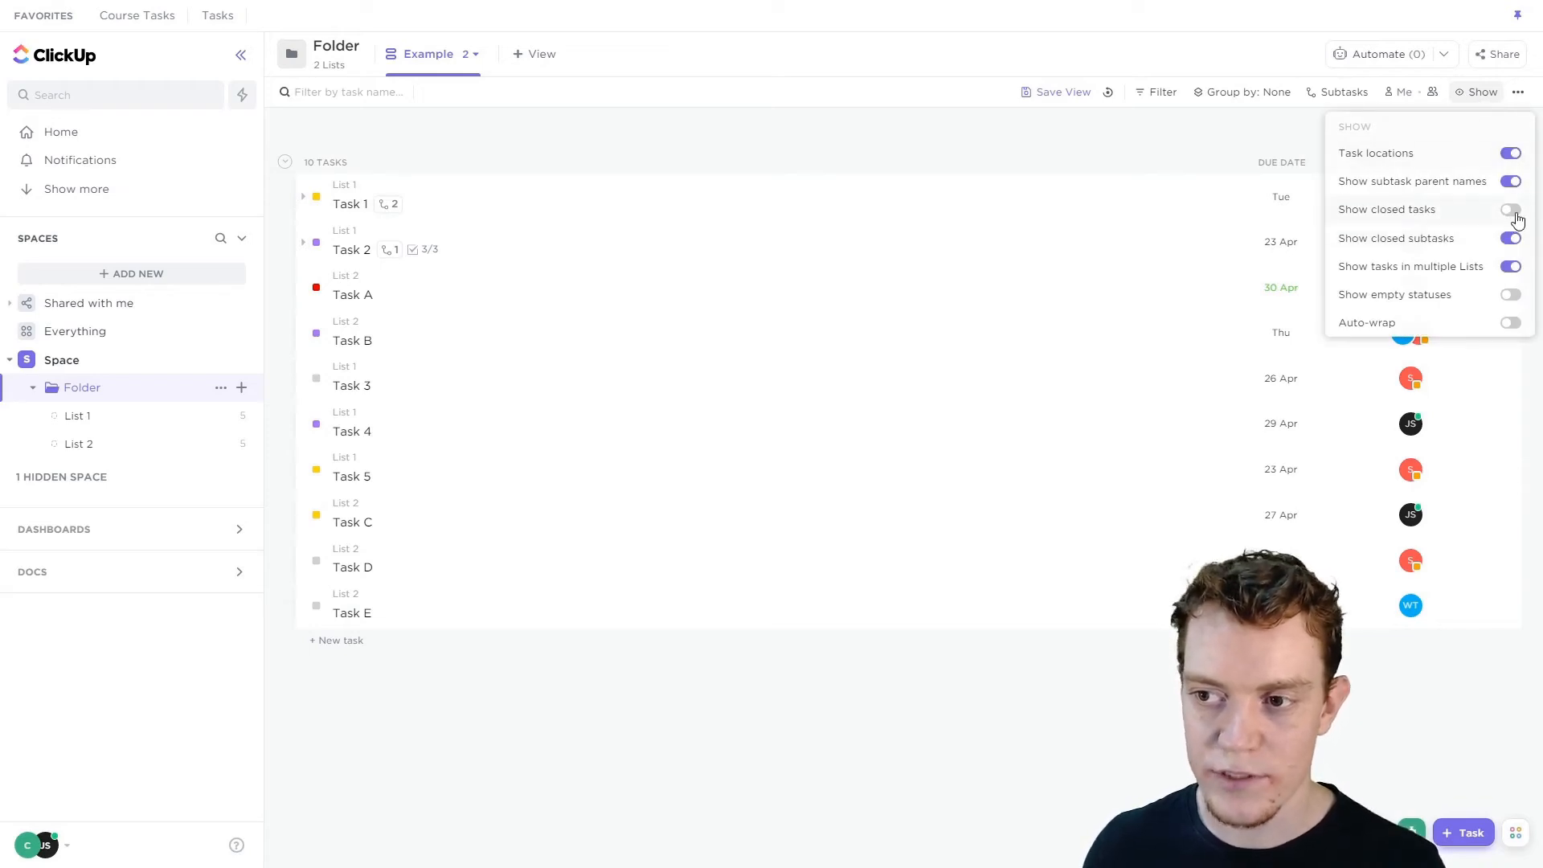
pyautogui.click(1513, 212)
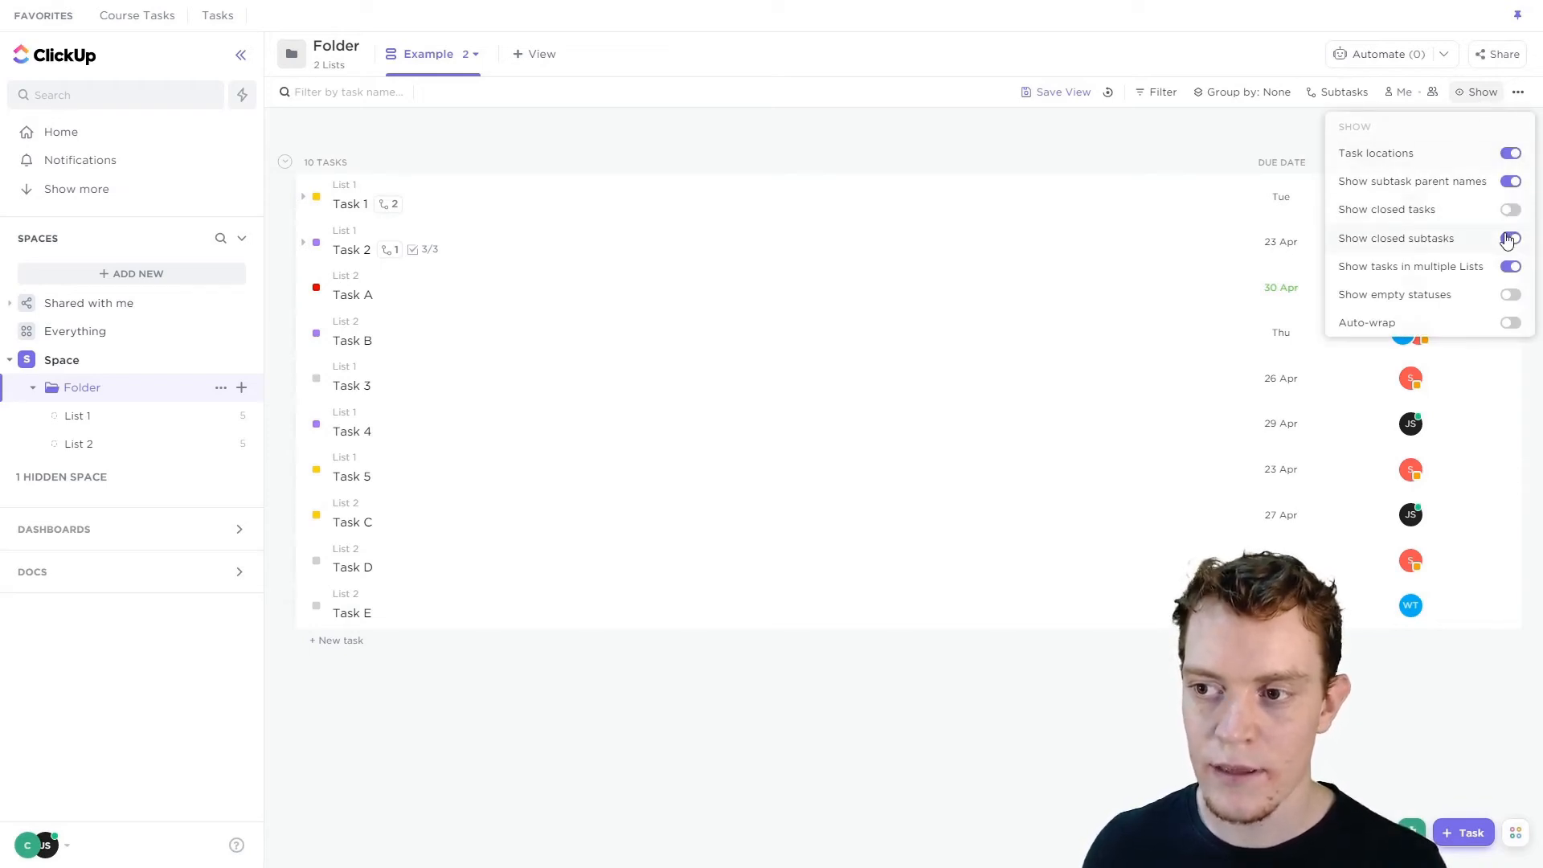
pyautogui.click(1510, 296)
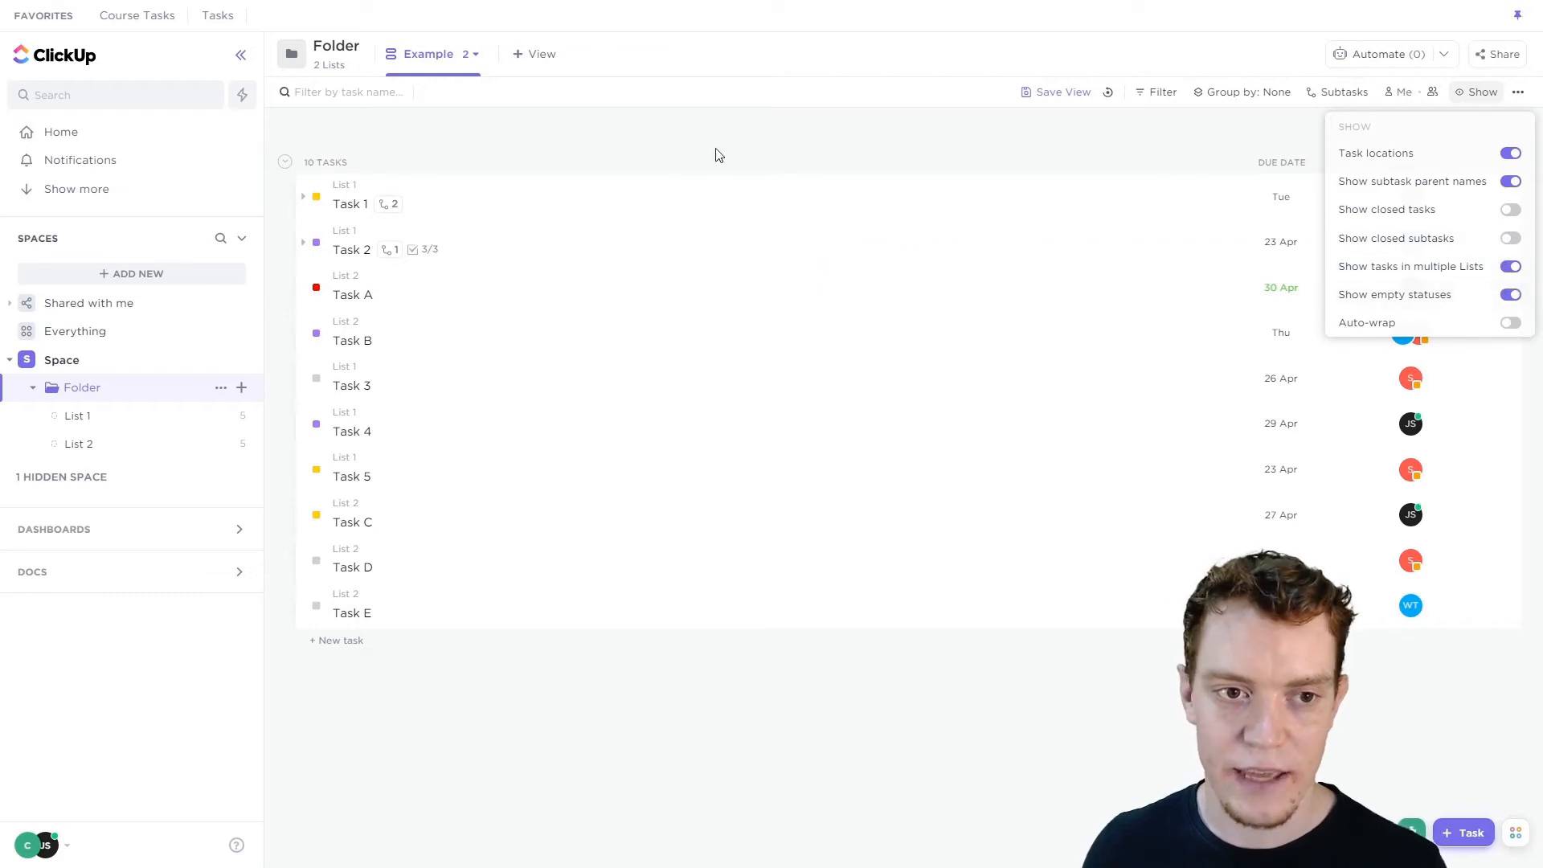
# Group the tasks by Status again and switch on Me mode to show only my tasks.
pyautogui.click(1242, 94)
pyautogui.click(1246, 93)
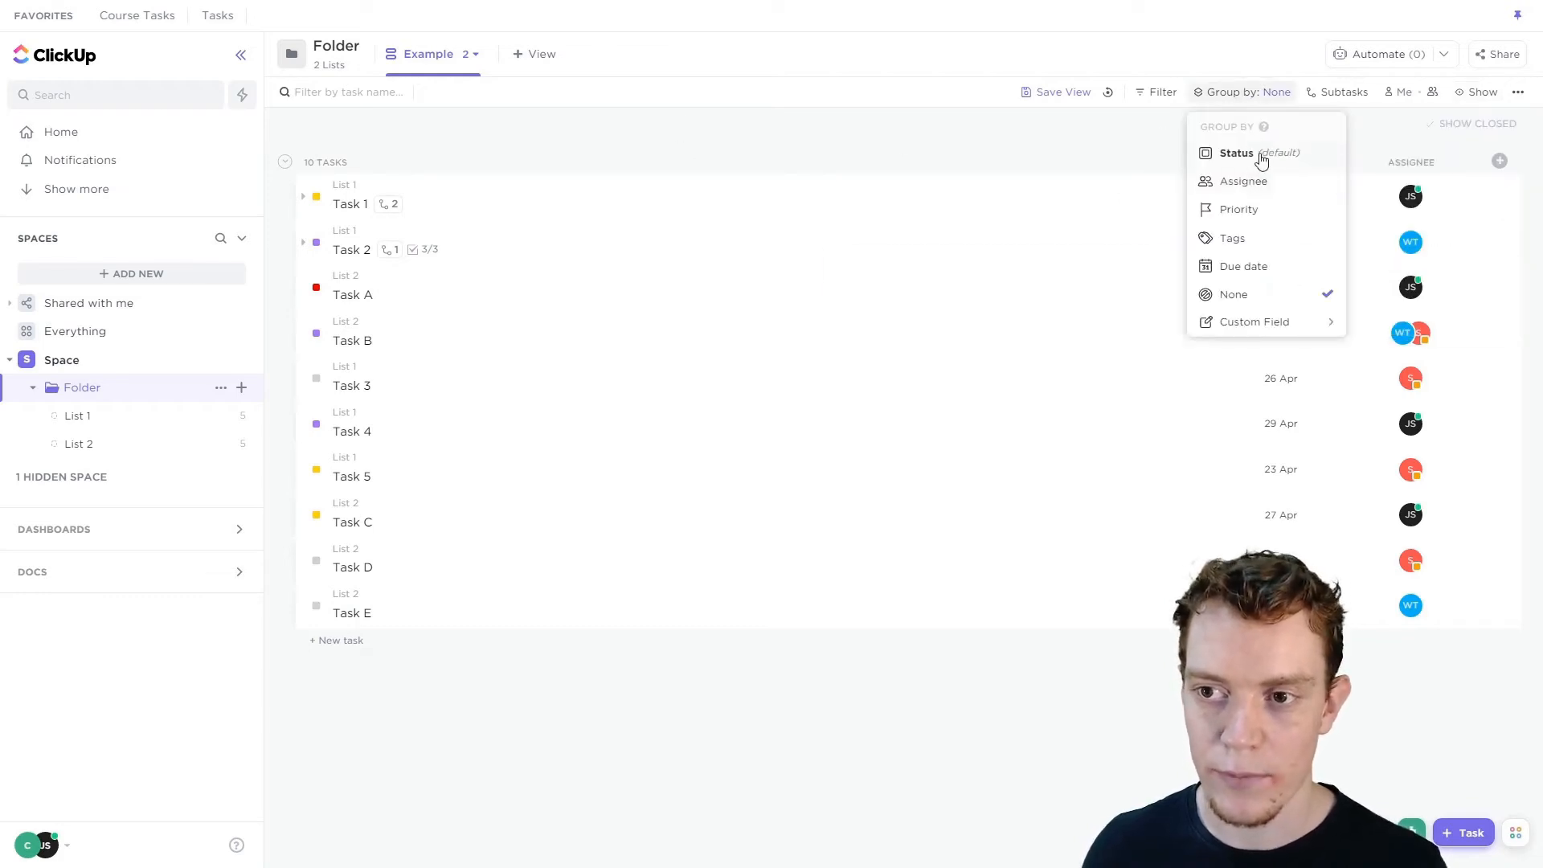
pyautogui.click(1262, 160)
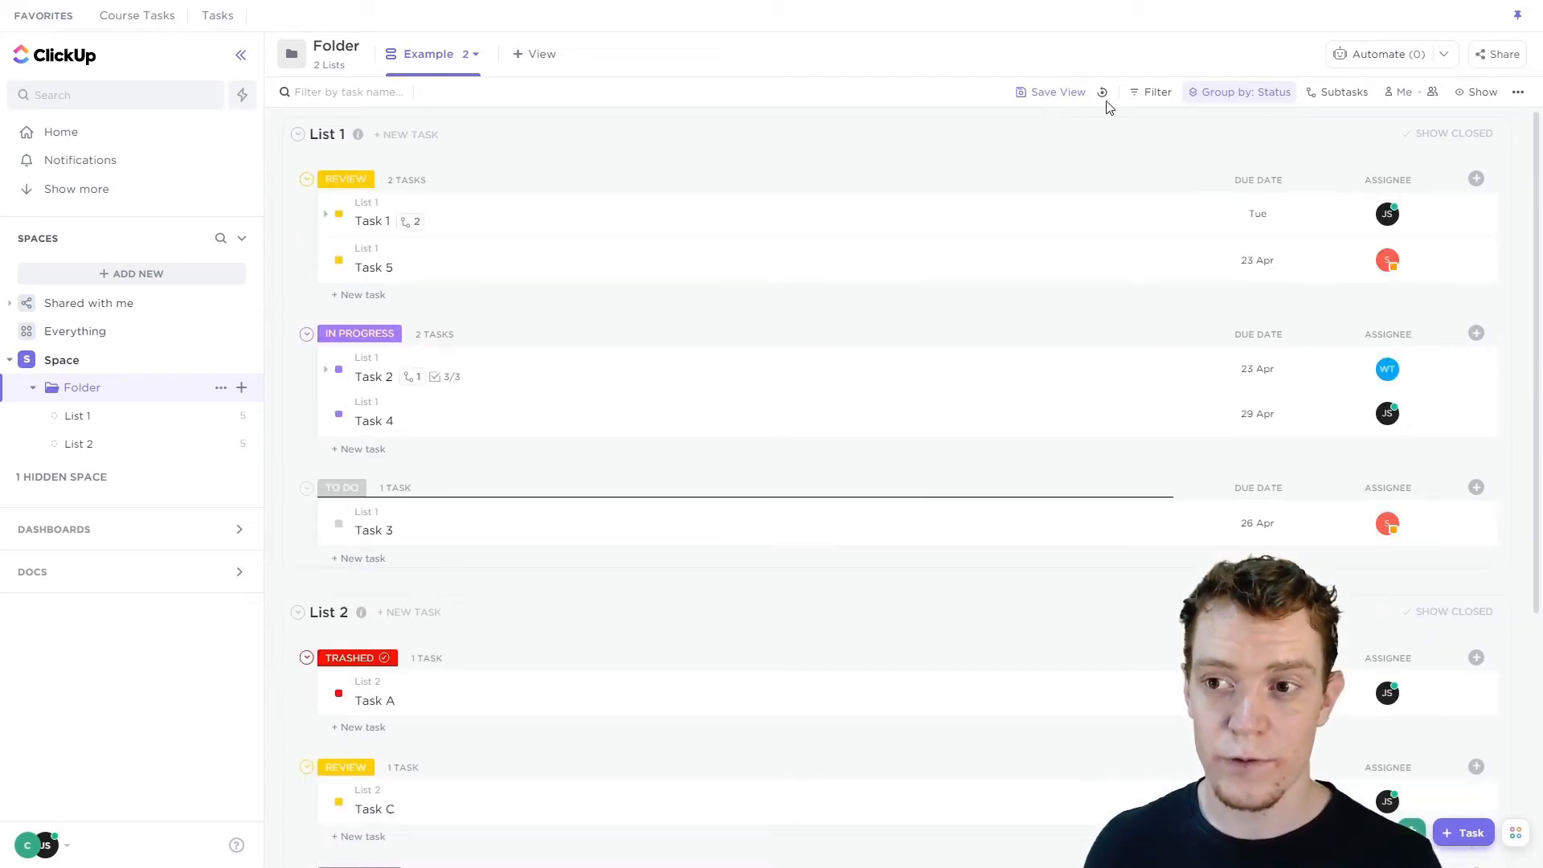
pyautogui.click(1399, 94)
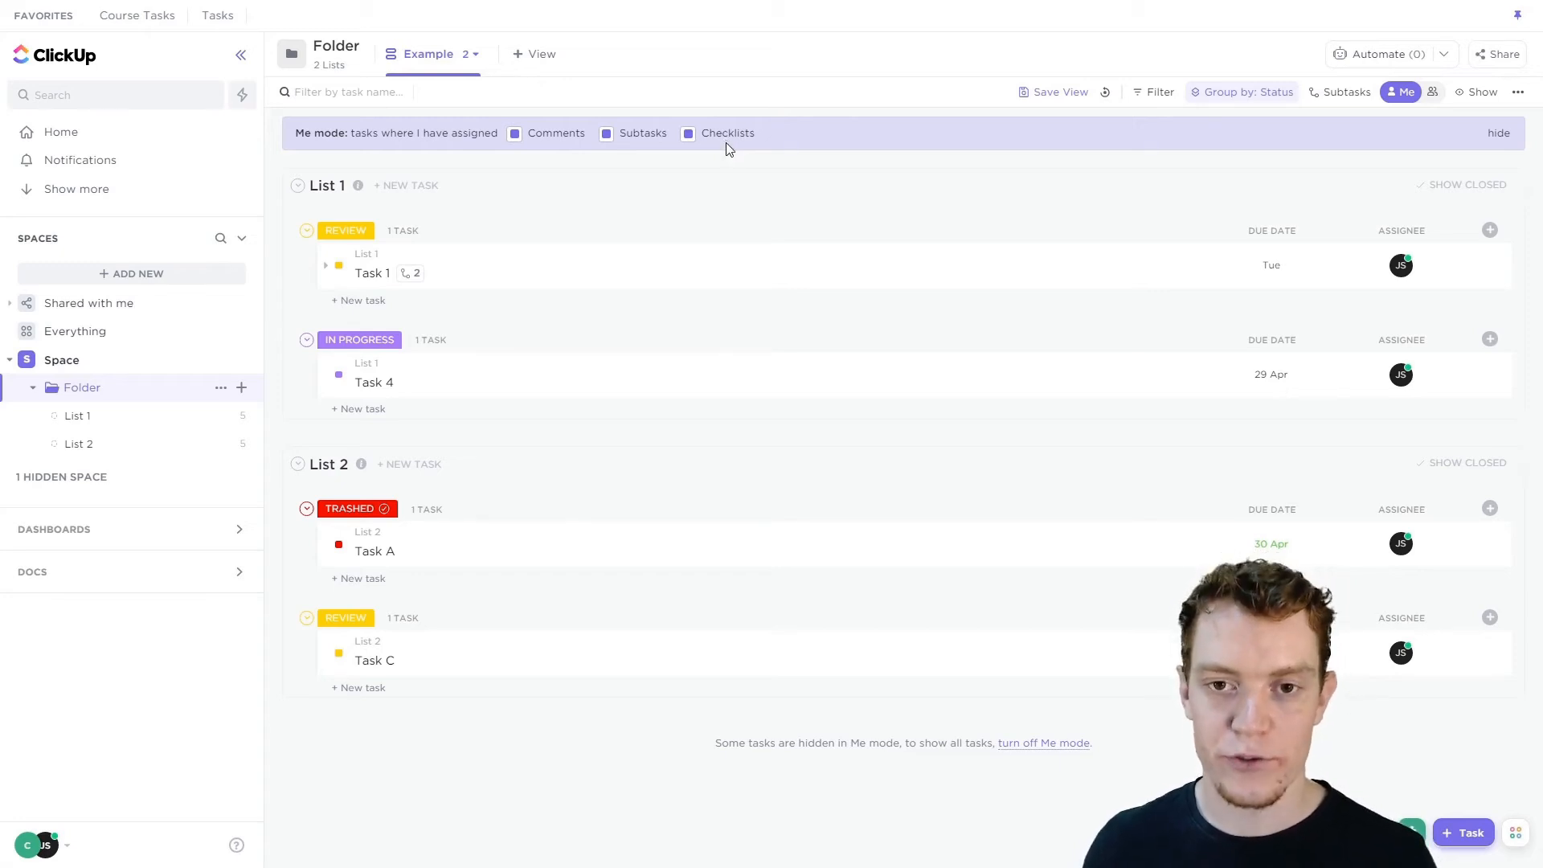
# Open List 1 from the sidebar.
pyautogui.click(110, 418)
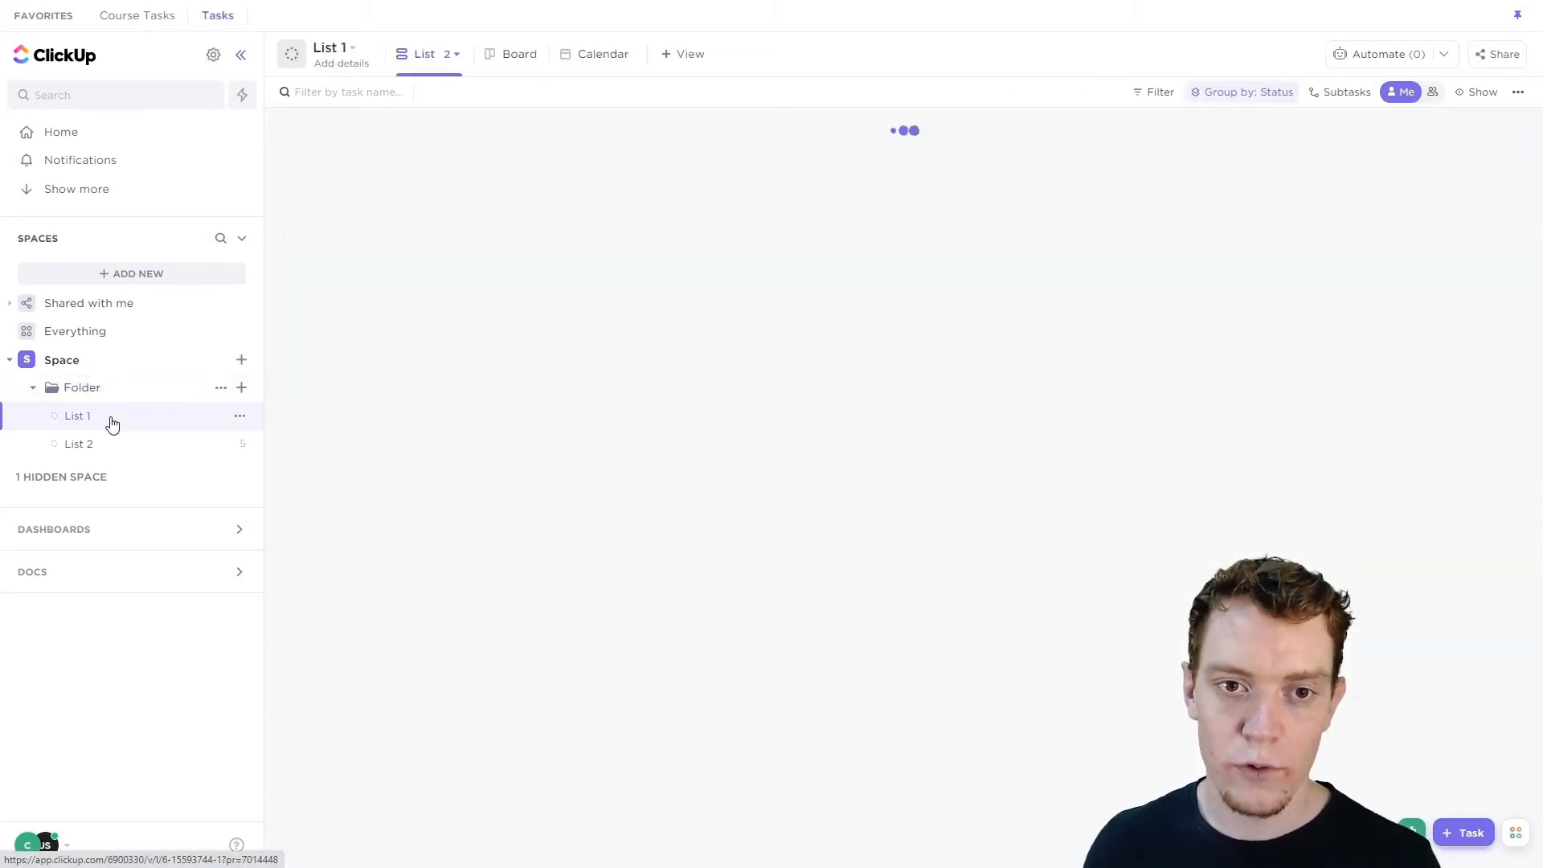
# Navigate through List 2 to the Folder's Example view and turn off Me mode.
pyautogui.click(117, 445)
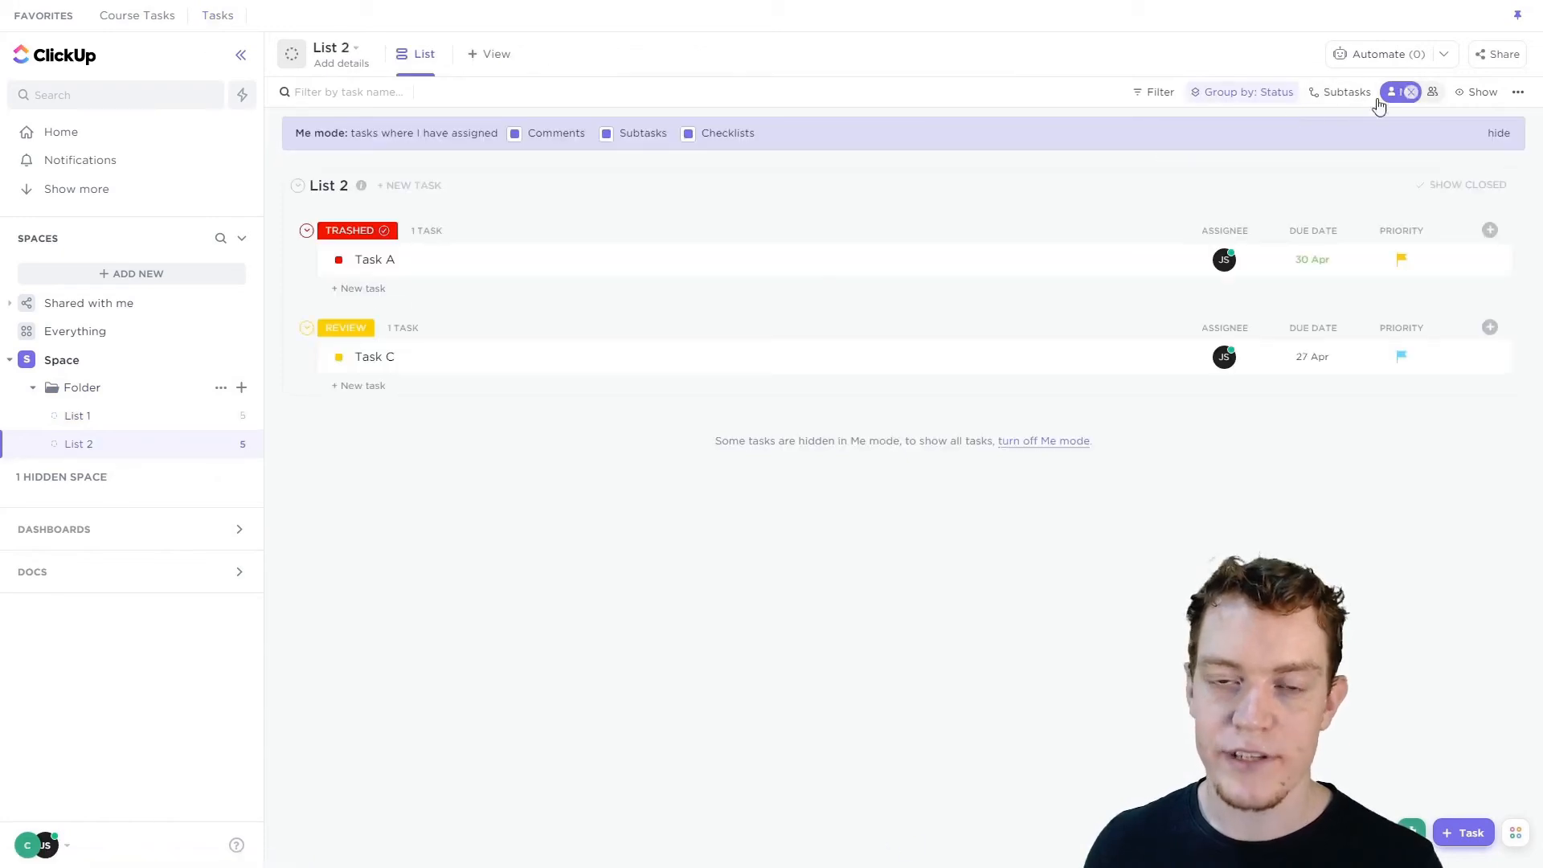
pyautogui.click(102, 396)
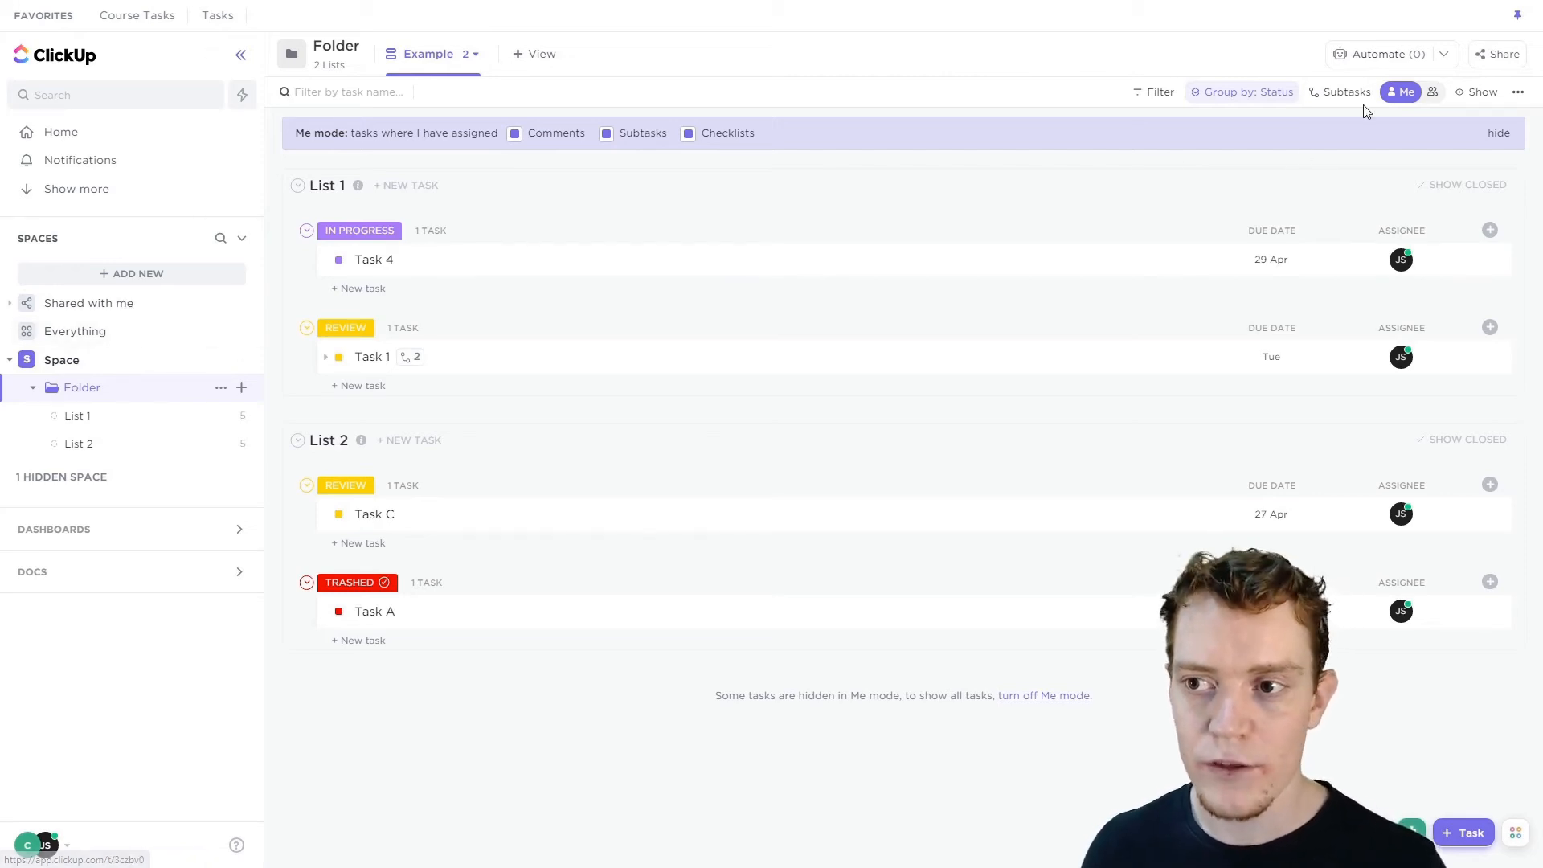
pyautogui.click(1409, 94)
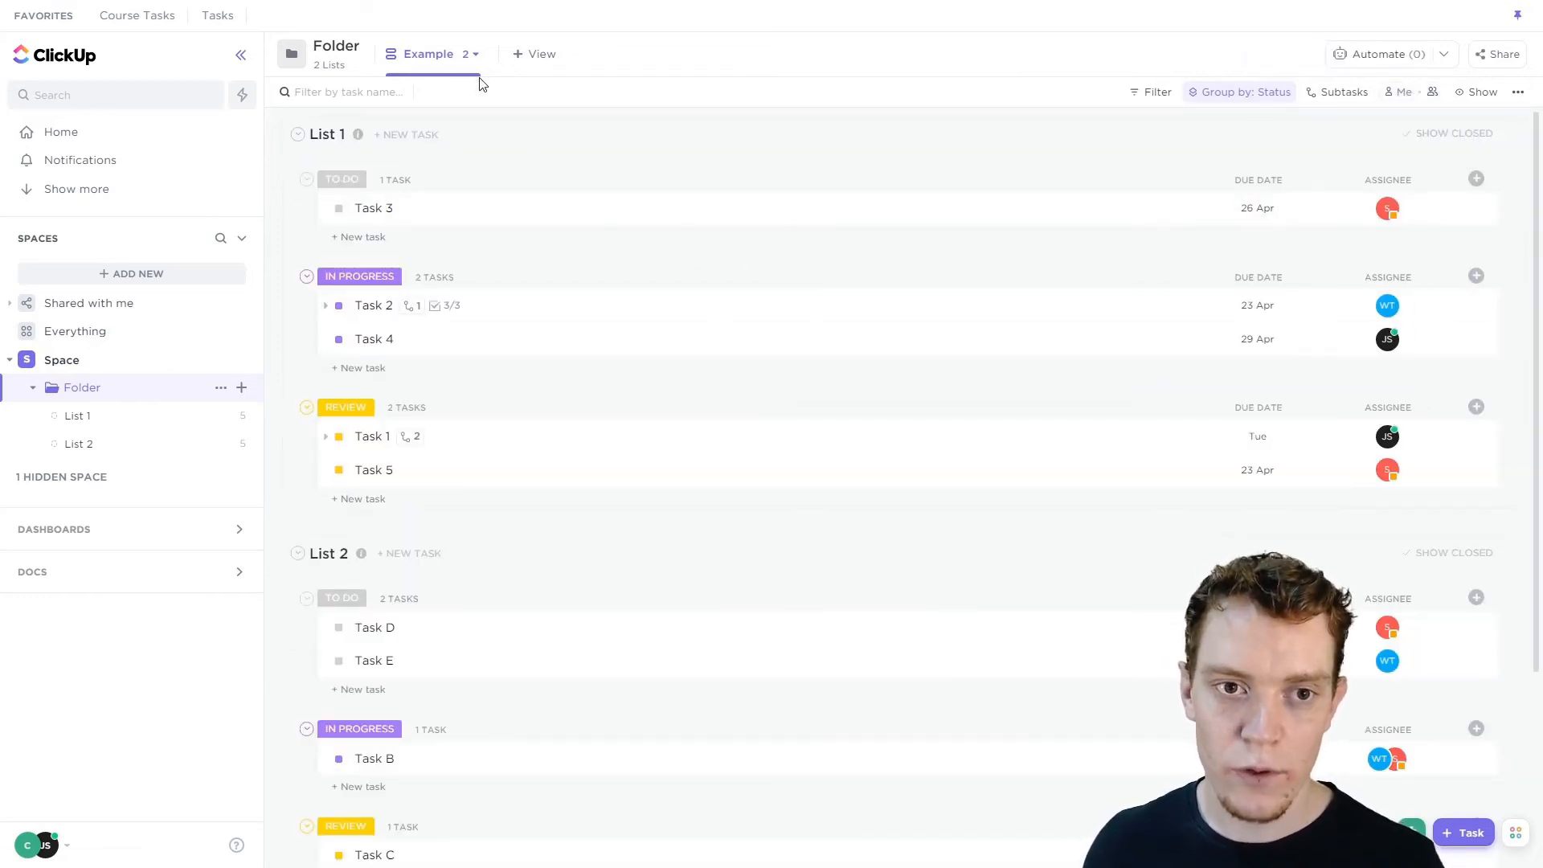
# Turn on Default to Me mode in the Example view's options.
pyautogui.click(471, 55)
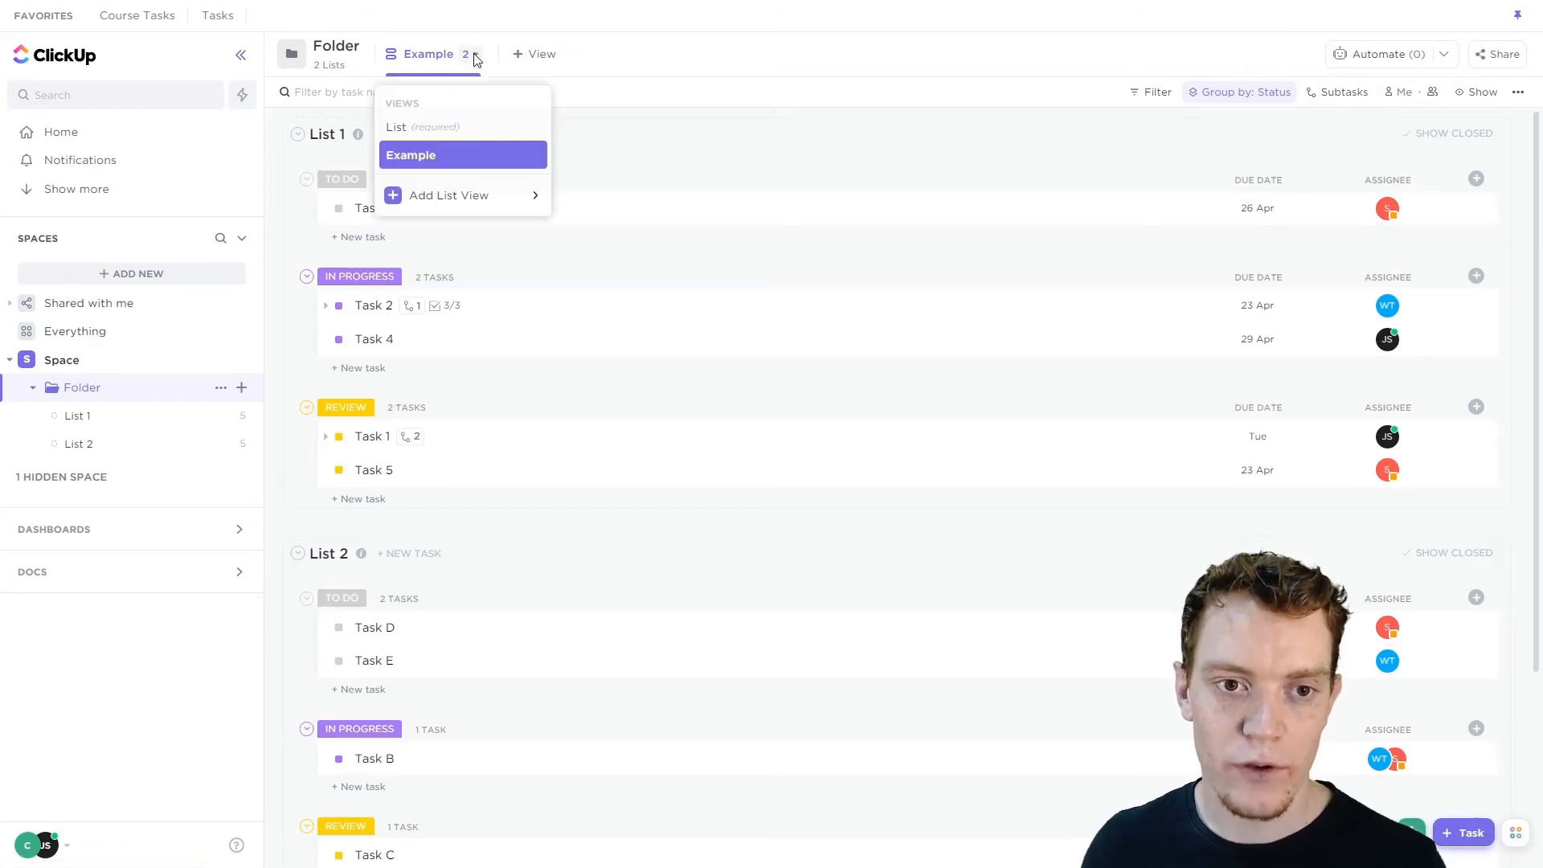
pyautogui.click(529, 156)
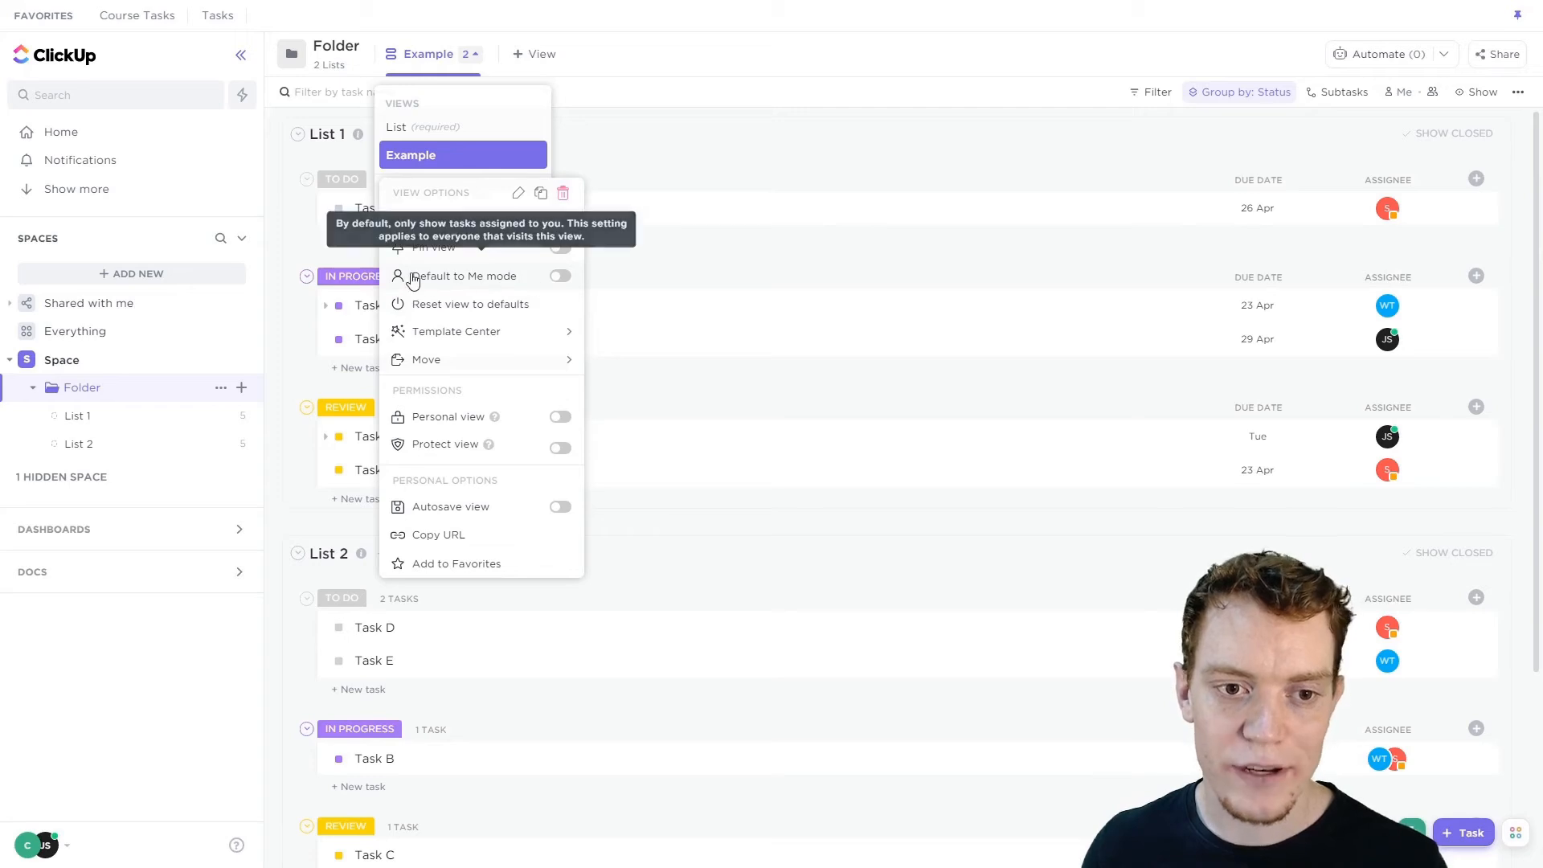
pyautogui.click(563, 278)
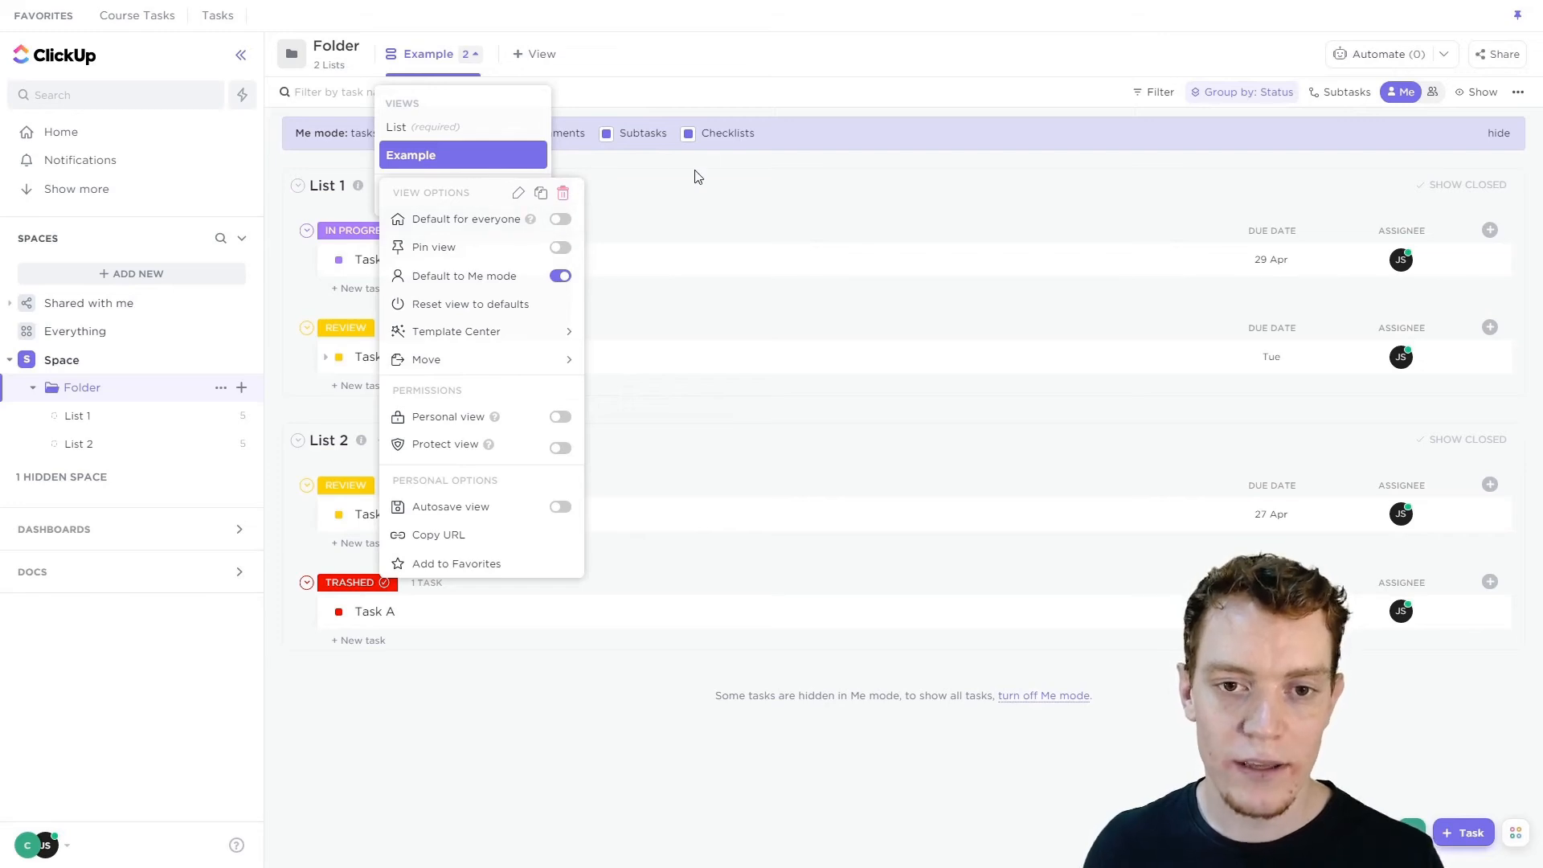
# Switch to the List view and back to the Example view to check the default.
pyautogui.click(422, 128)
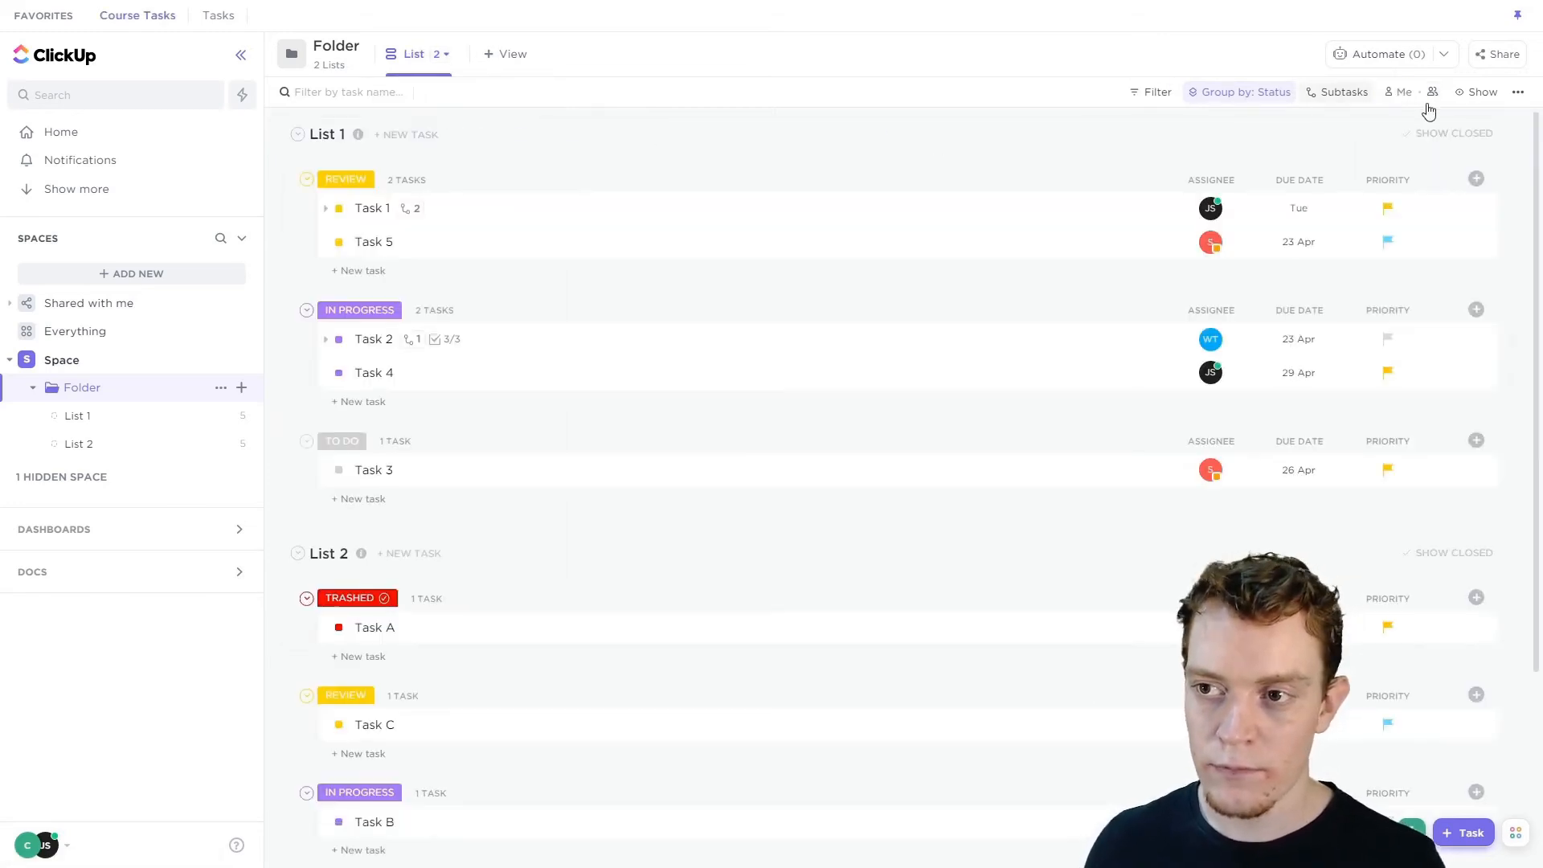
pyautogui.click(435, 54)
pyautogui.click(426, 158)
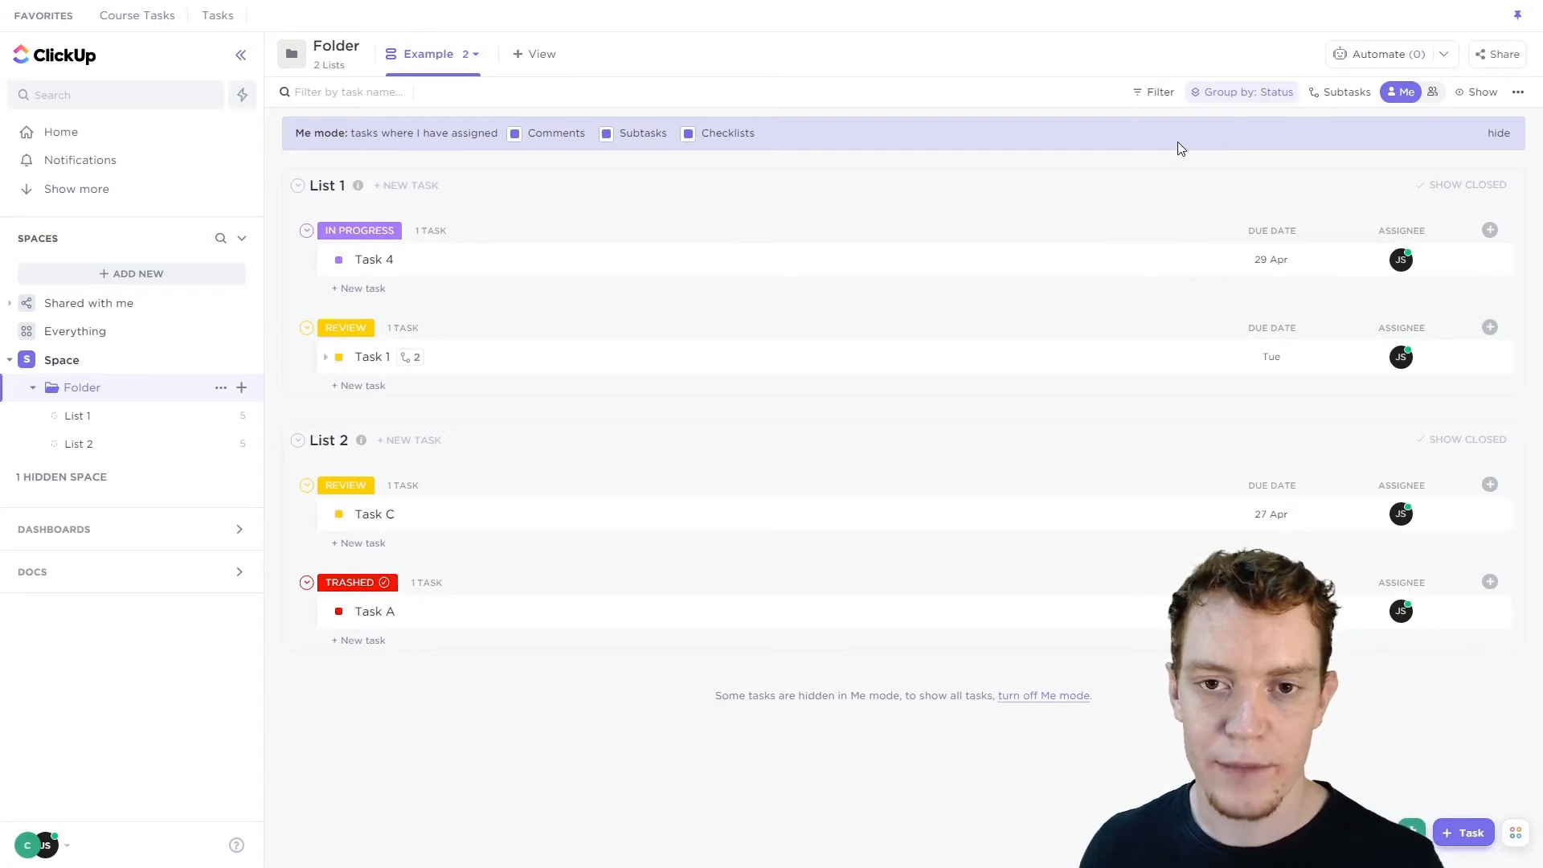
# Turn off Me mode and remove the grouping by choosing None.
pyautogui.click(1403, 91)
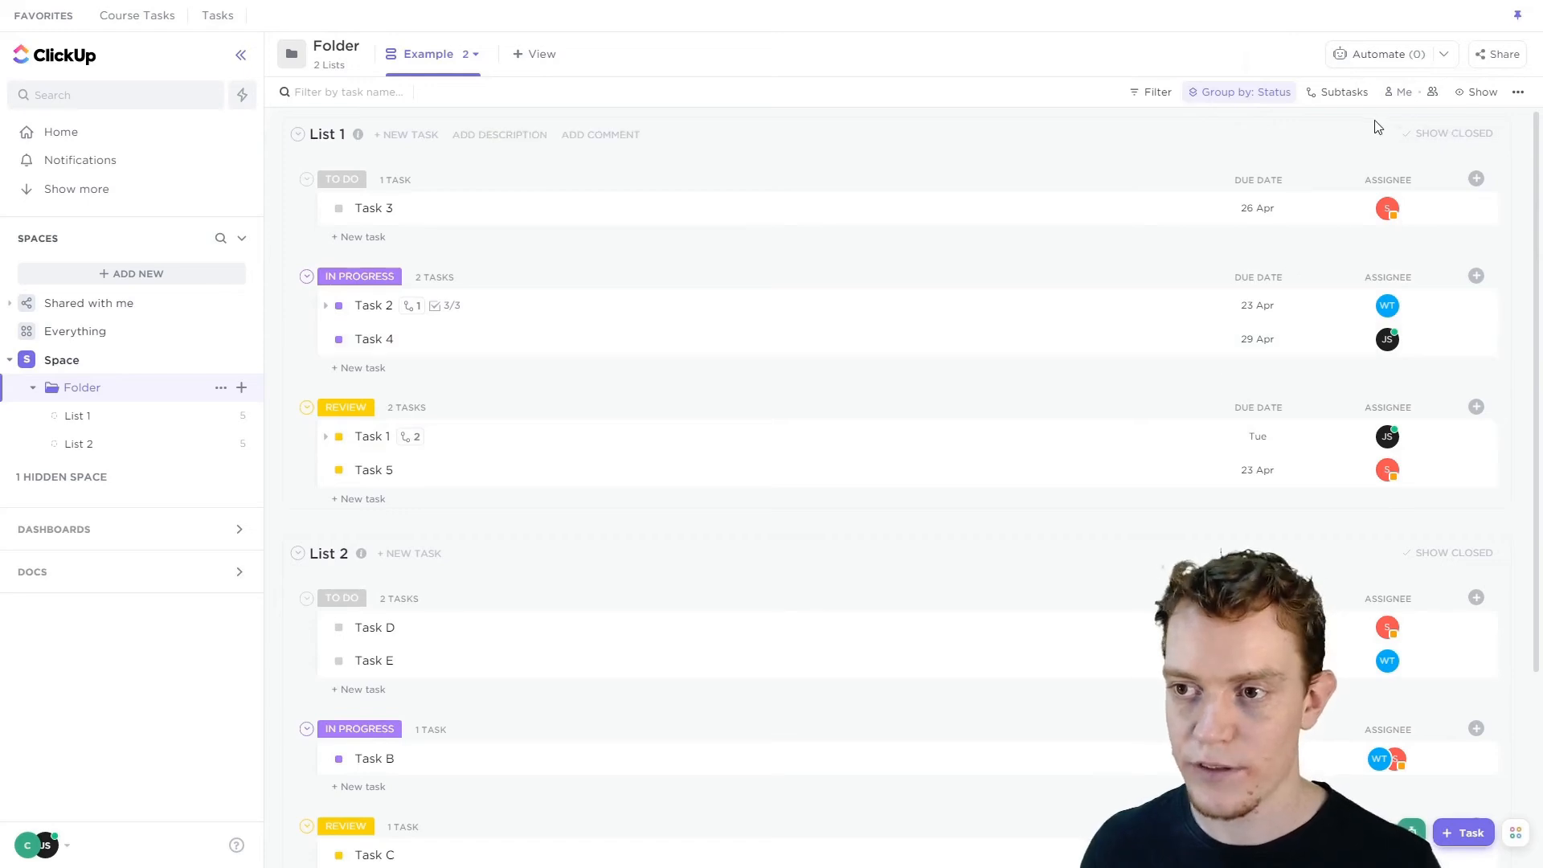
pyautogui.click(1258, 93)
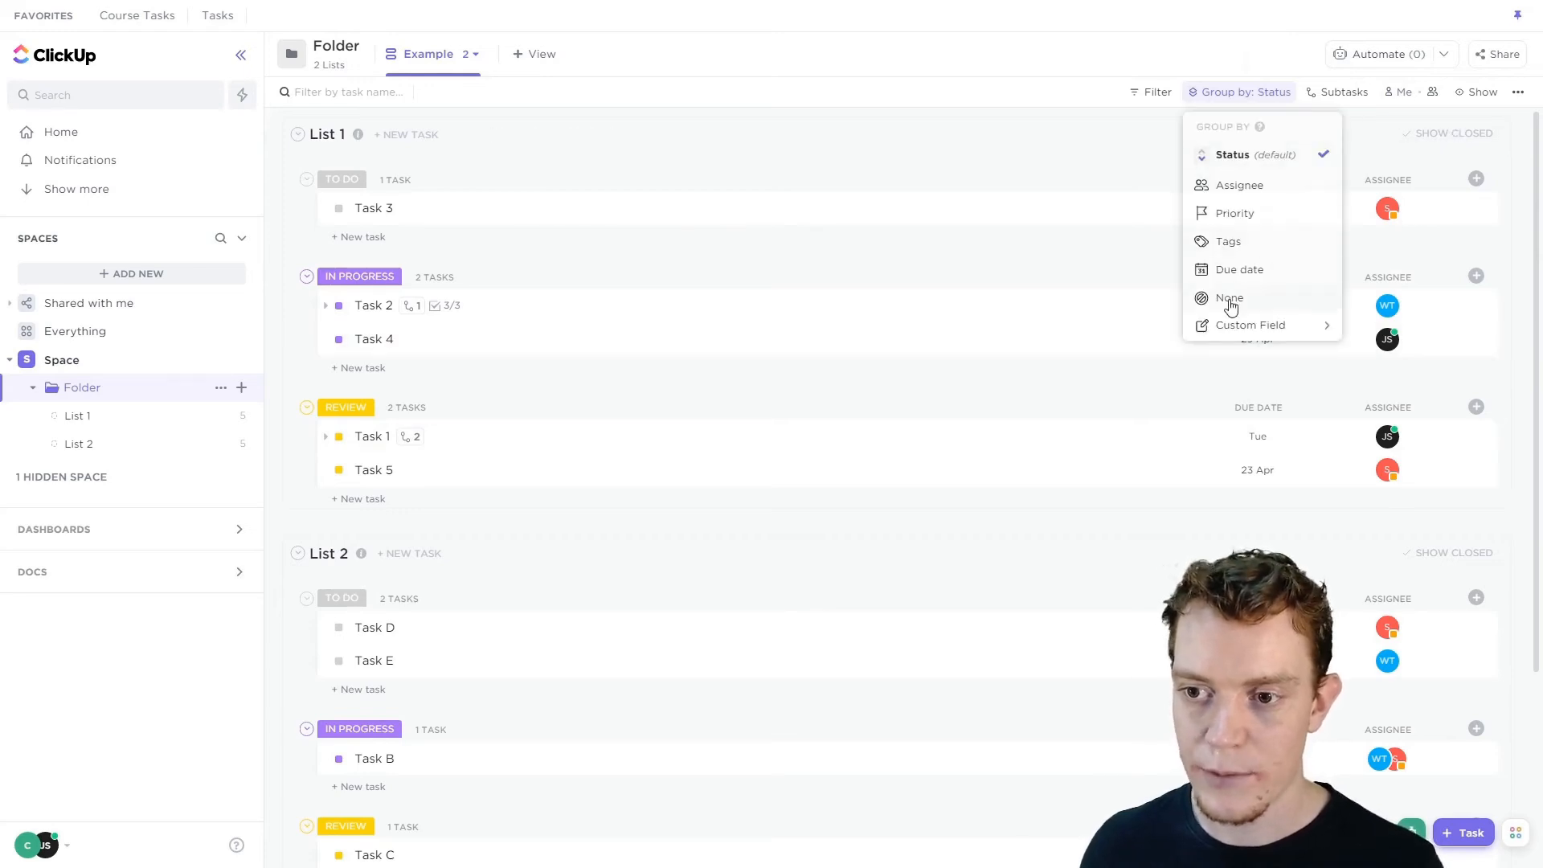
pyautogui.click(1225, 303)
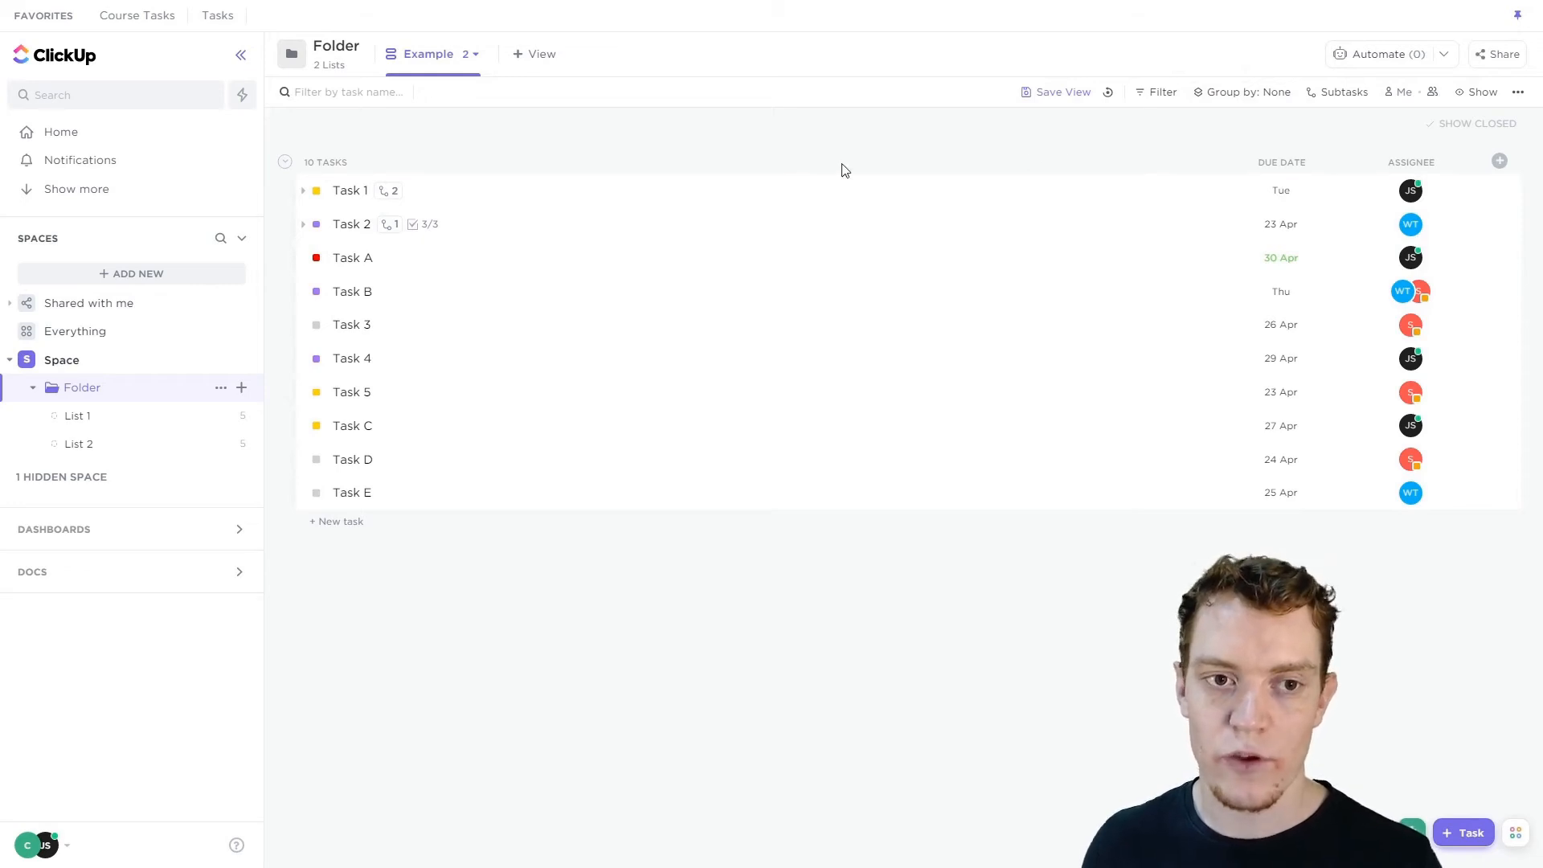
# Switch to the List view and back to the Example view again.
pyautogui.click(475, 55)
pyautogui.click(428, 123)
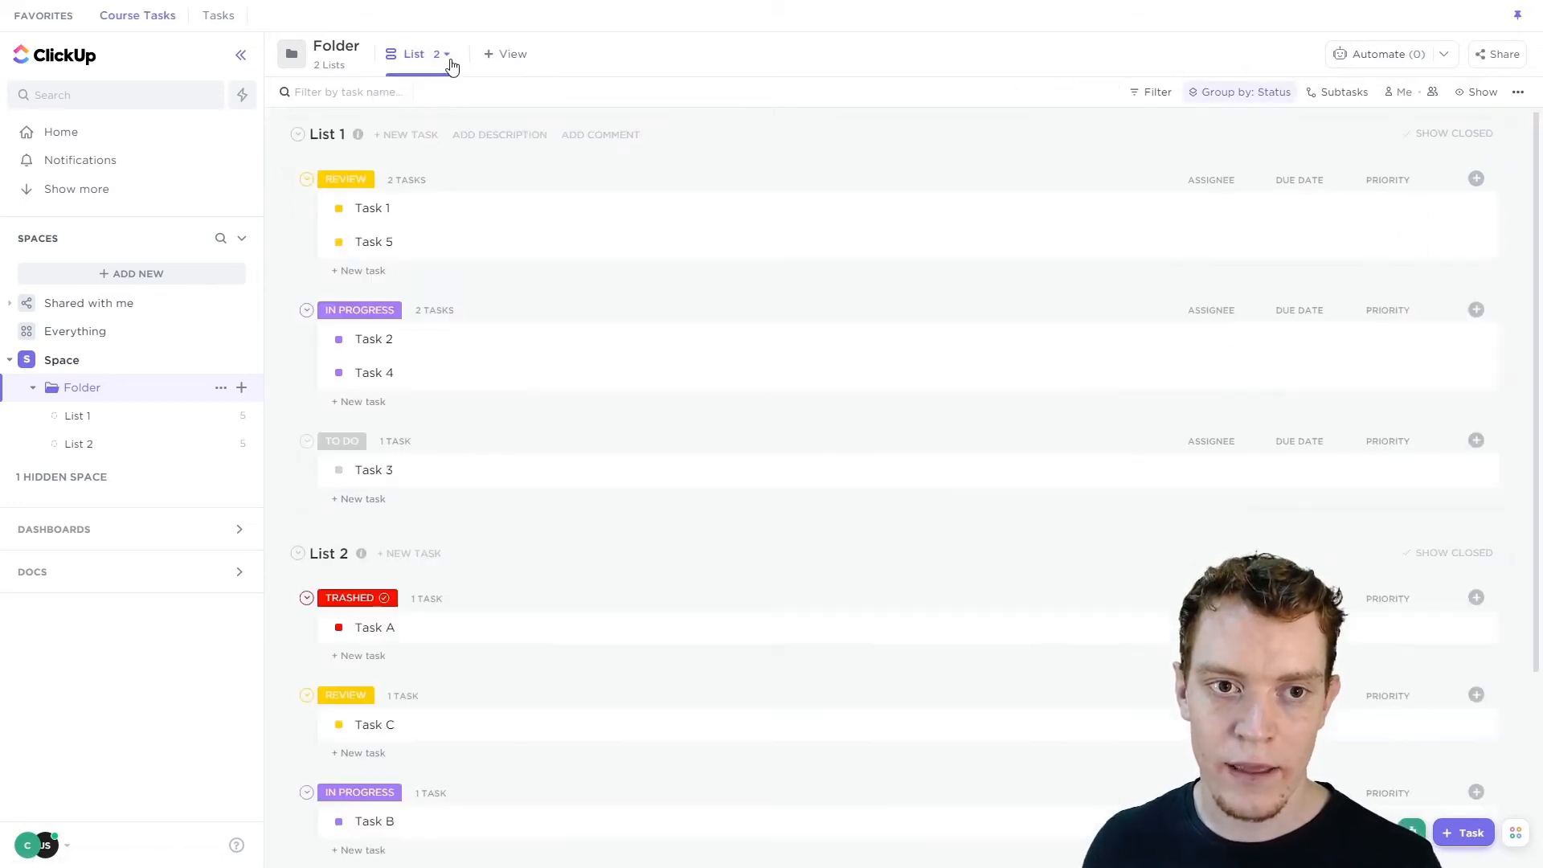
pyautogui.click(447, 54)
pyautogui.click(424, 155)
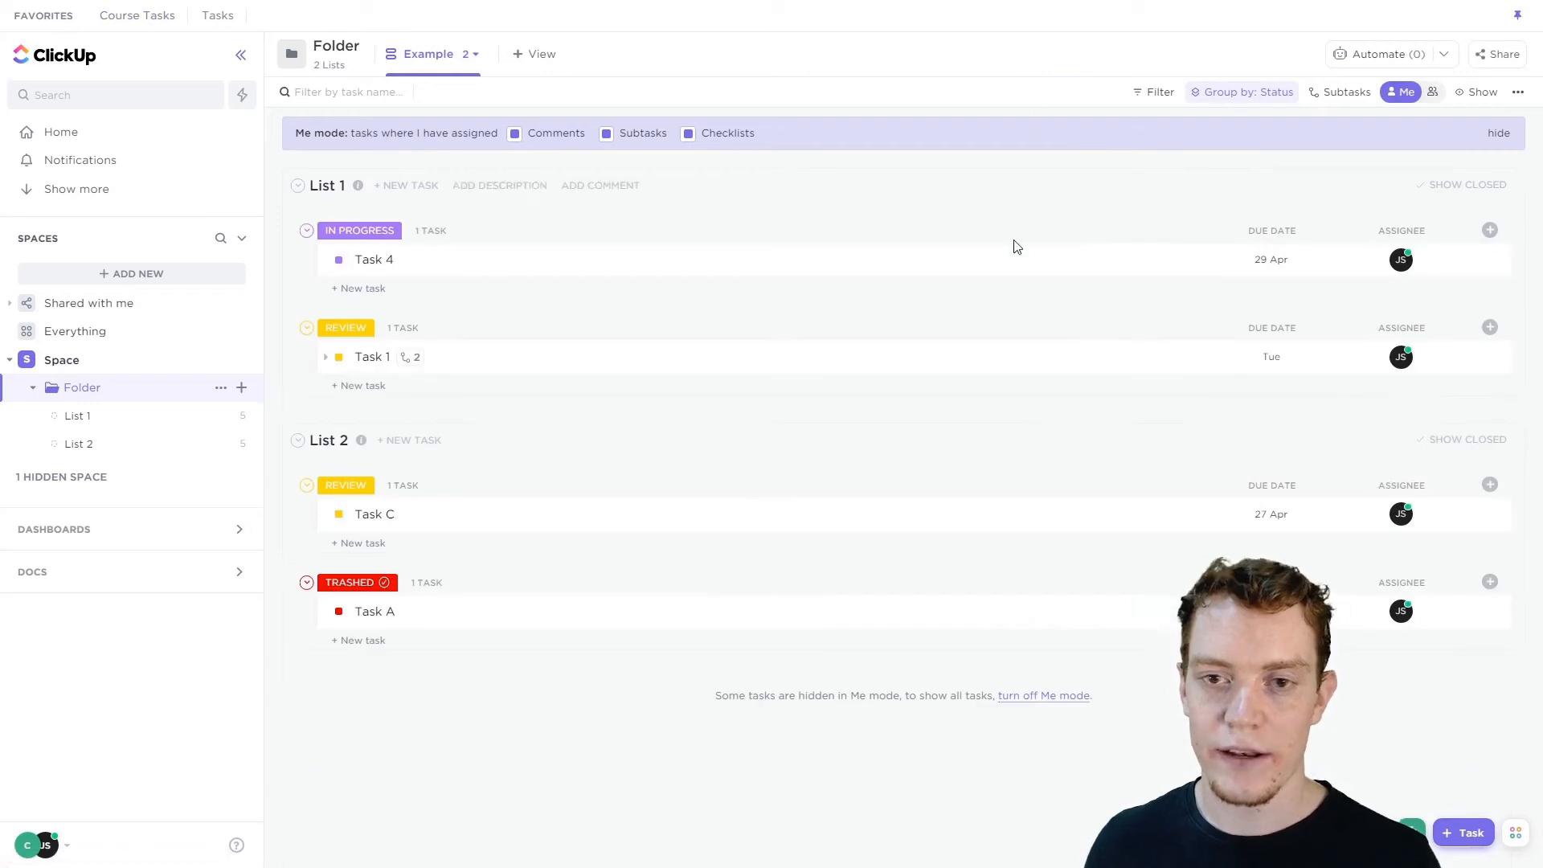
# Turn off Default to Me mode in the Example view's options.
pyautogui.click(474, 57)
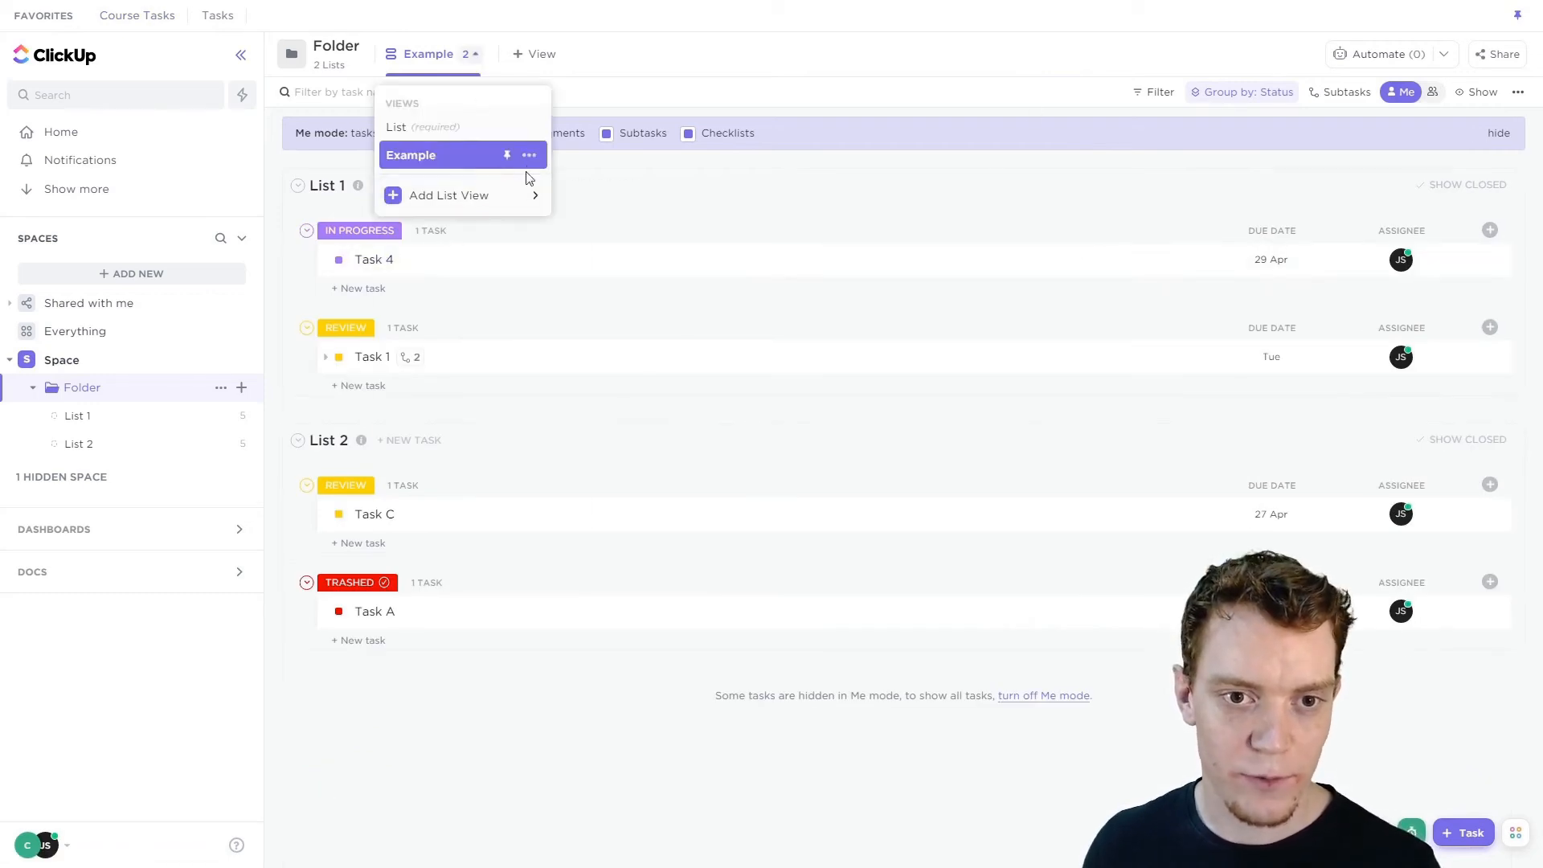
pyautogui.click(528, 157)
pyautogui.click(561, 276)
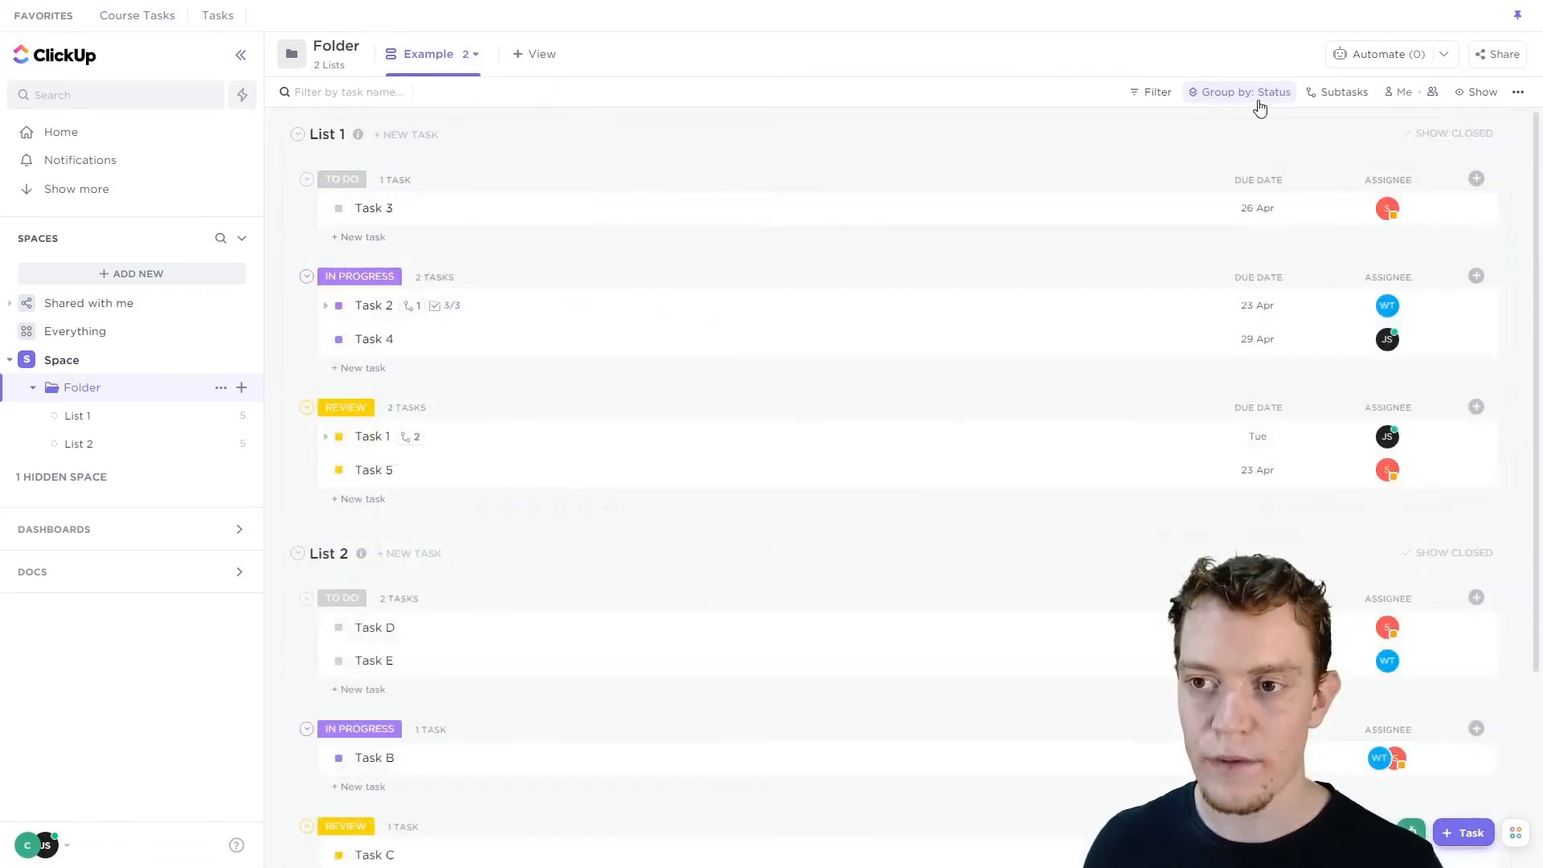
# Remove the grouping by choosing None and save the view for everyone.
pyautogui.click(1254, 93)
pyautogui.click(1210, 298)
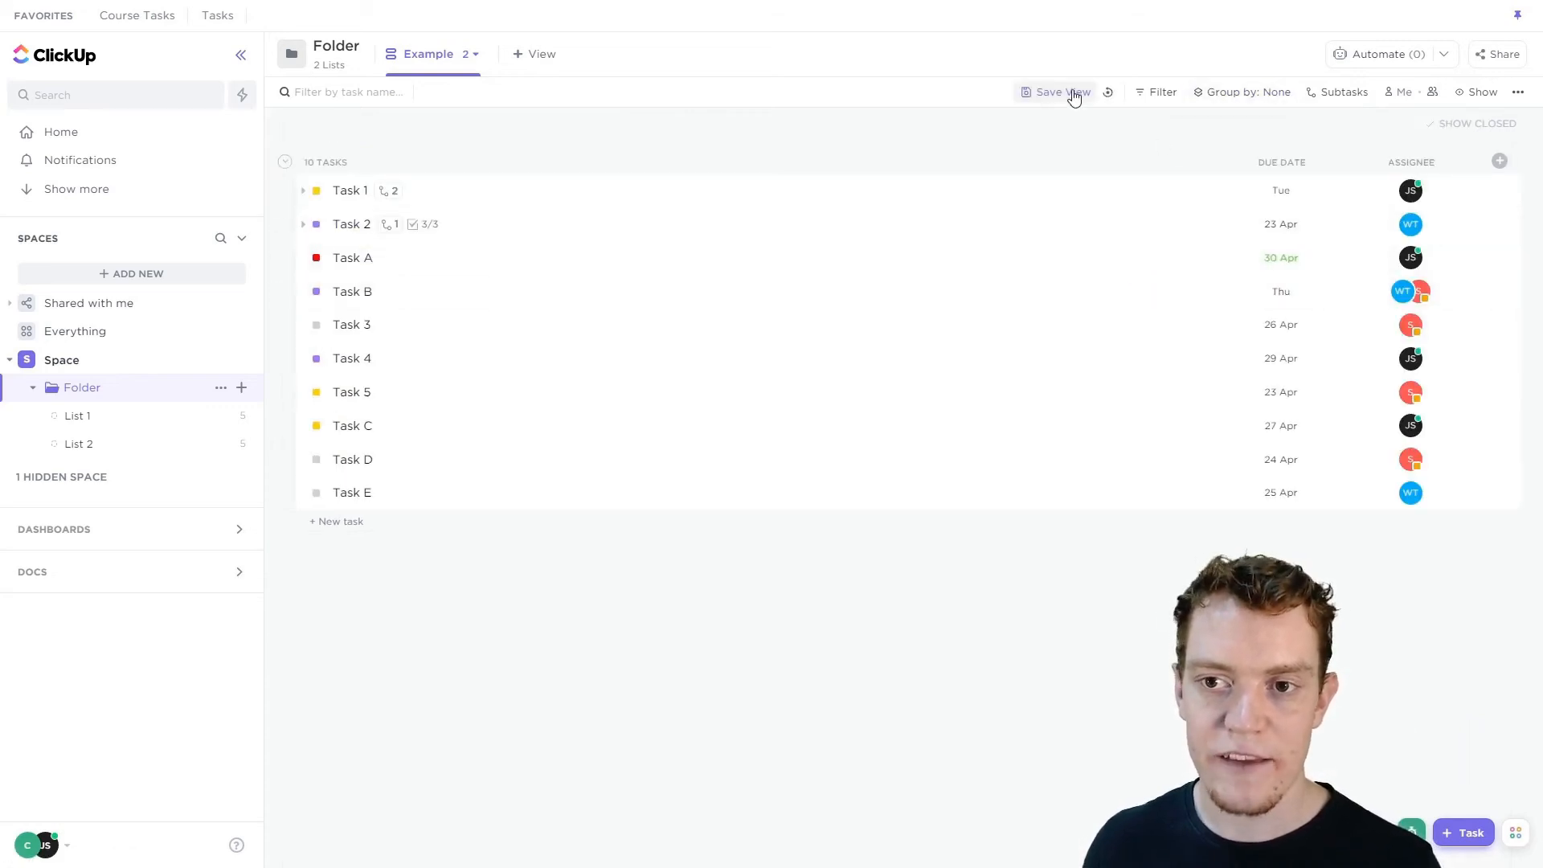
pyautogui.click(1045, 98)
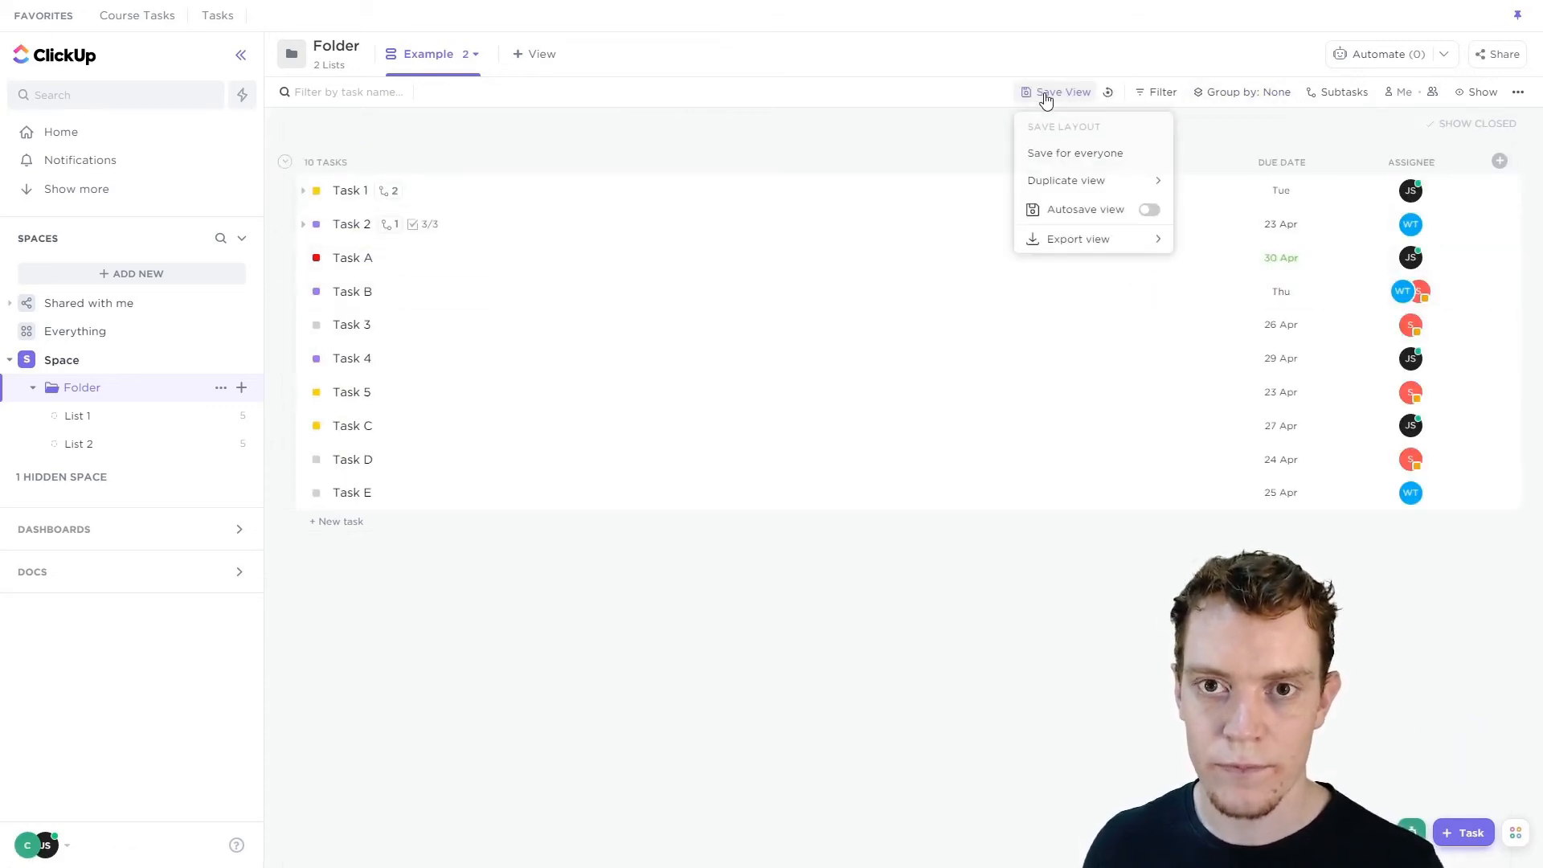
pyautogui.click(1068, 164)
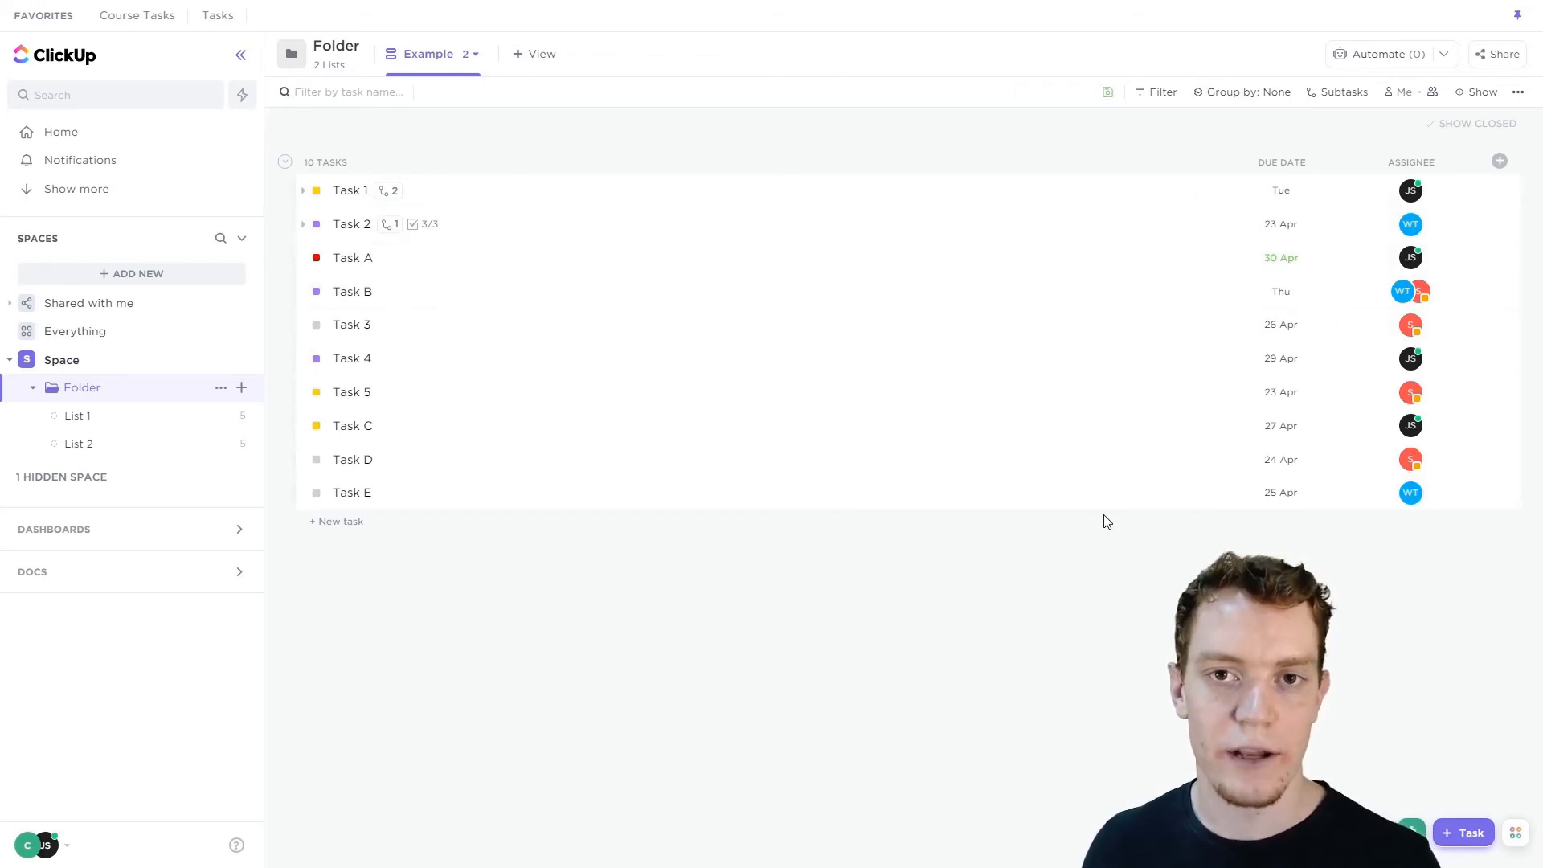
# Group the tasks by Status again.
pyautogui.click(1246, 93)
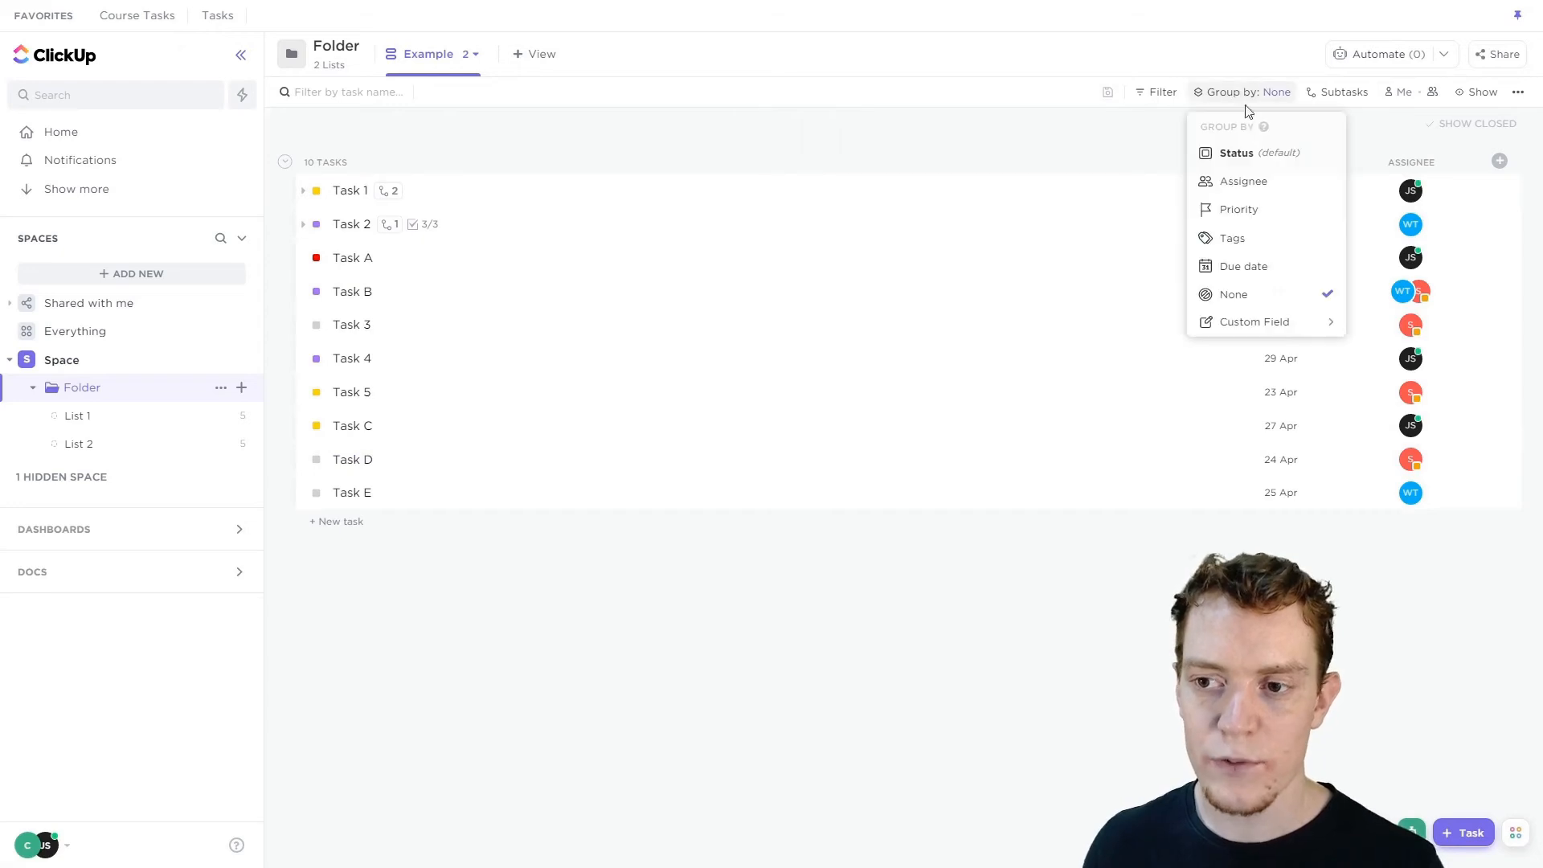
pyautogui.click(1254, 155)
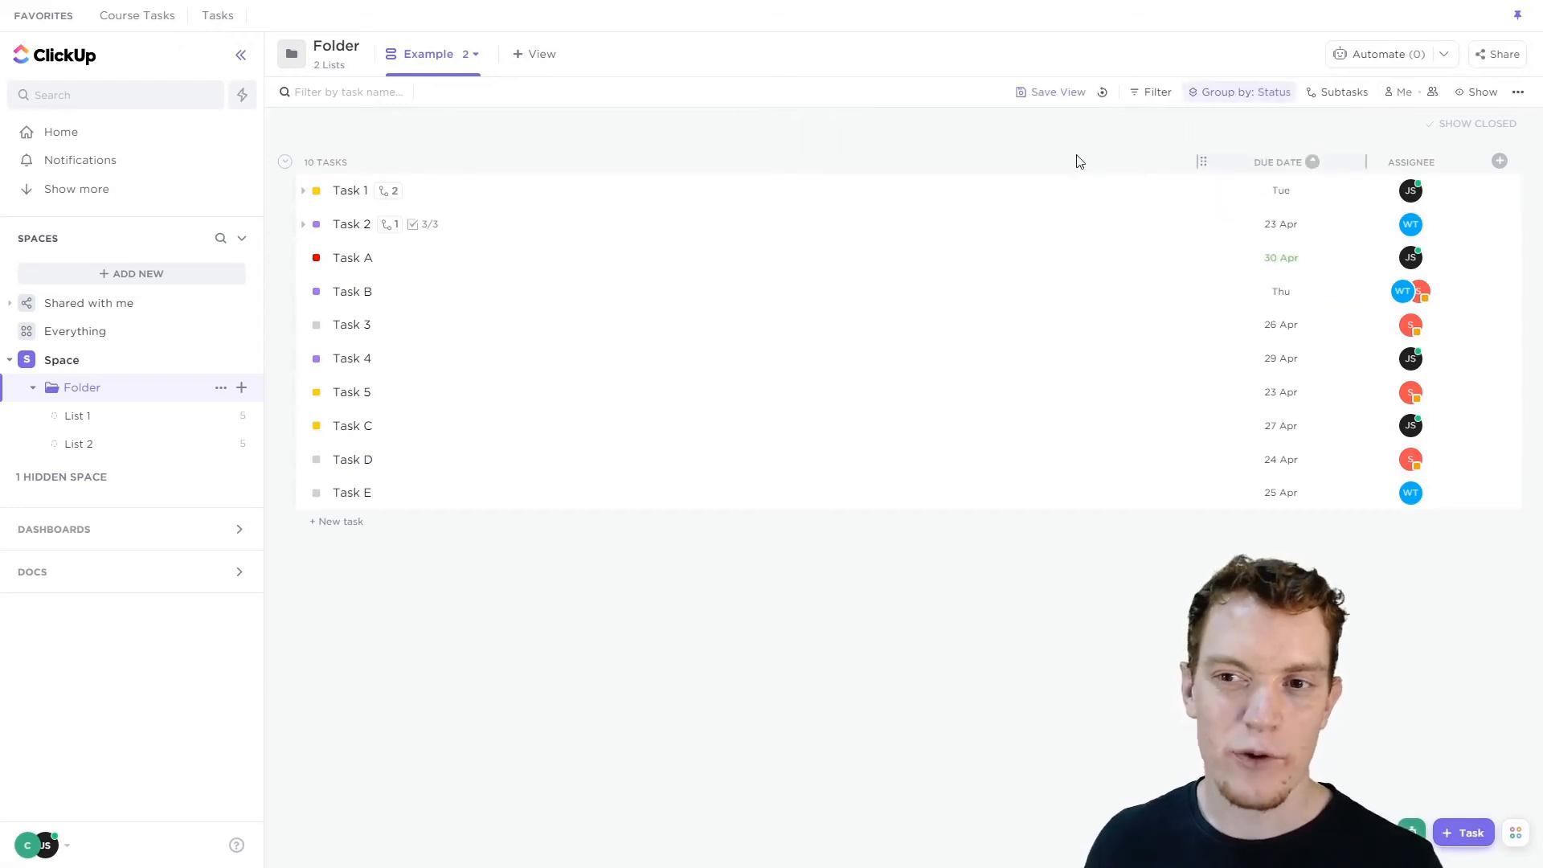
pyautogui.click(1242, 92)
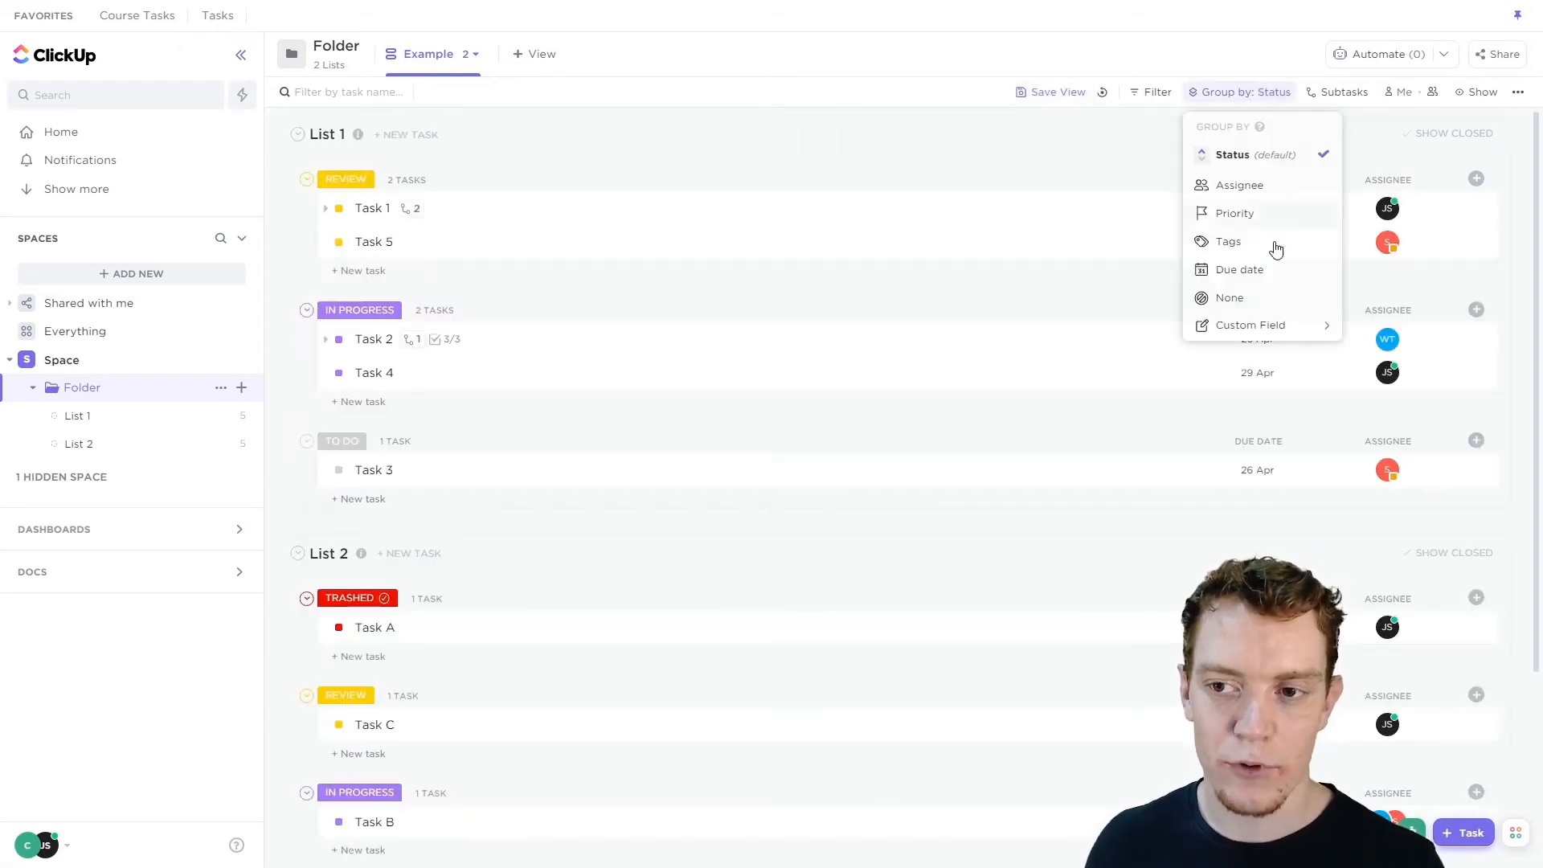
pyautogui.click(1077, 162)
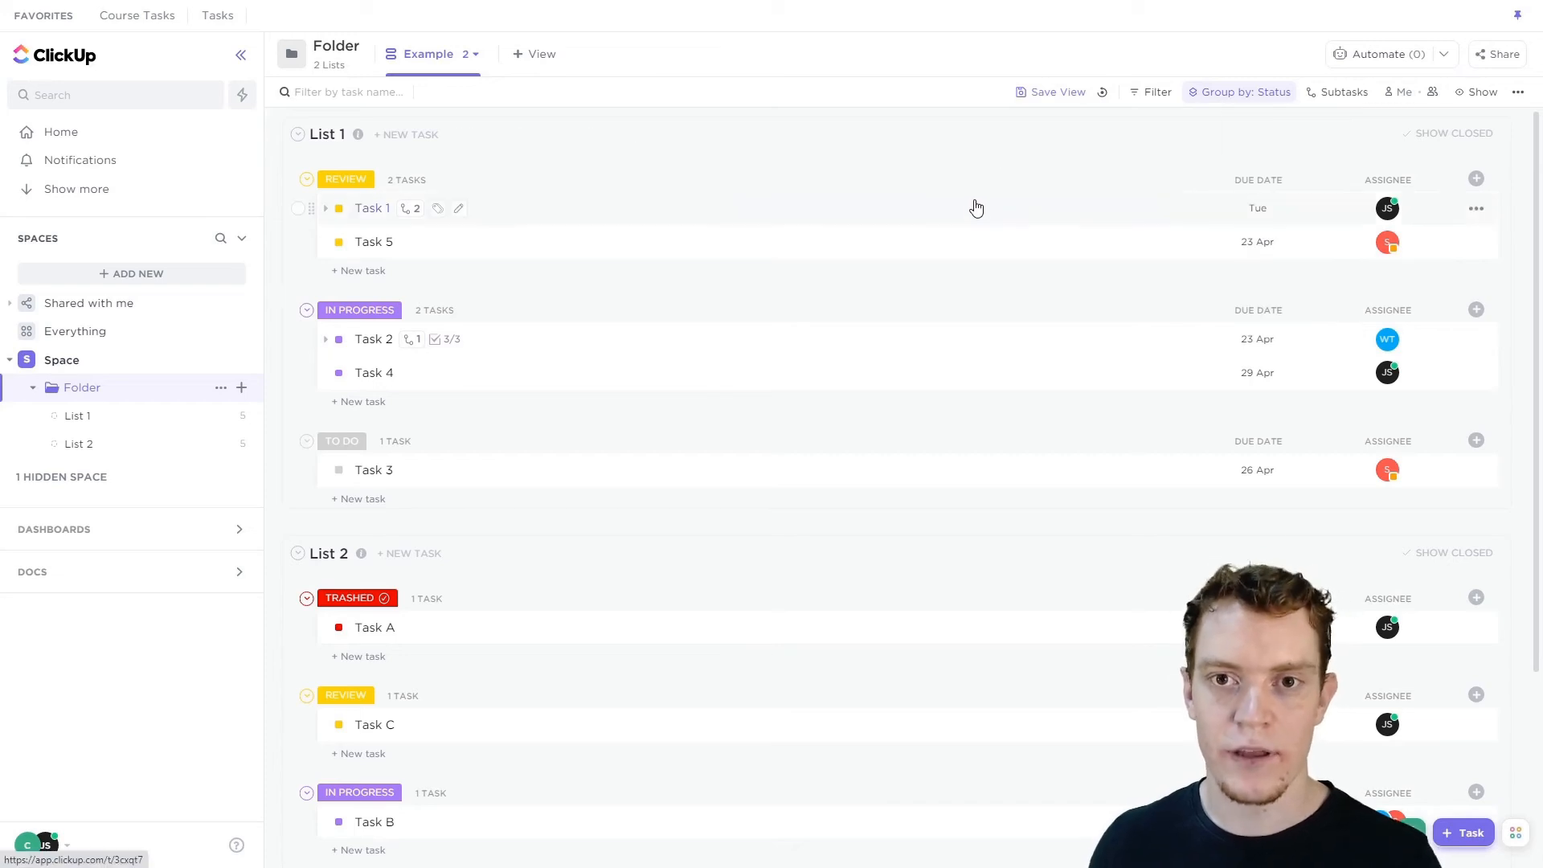
# Duplicate the Example view as a personal view.
pyautogui.click(1037, 93)
pyautogui.moveTo(1081, 181)
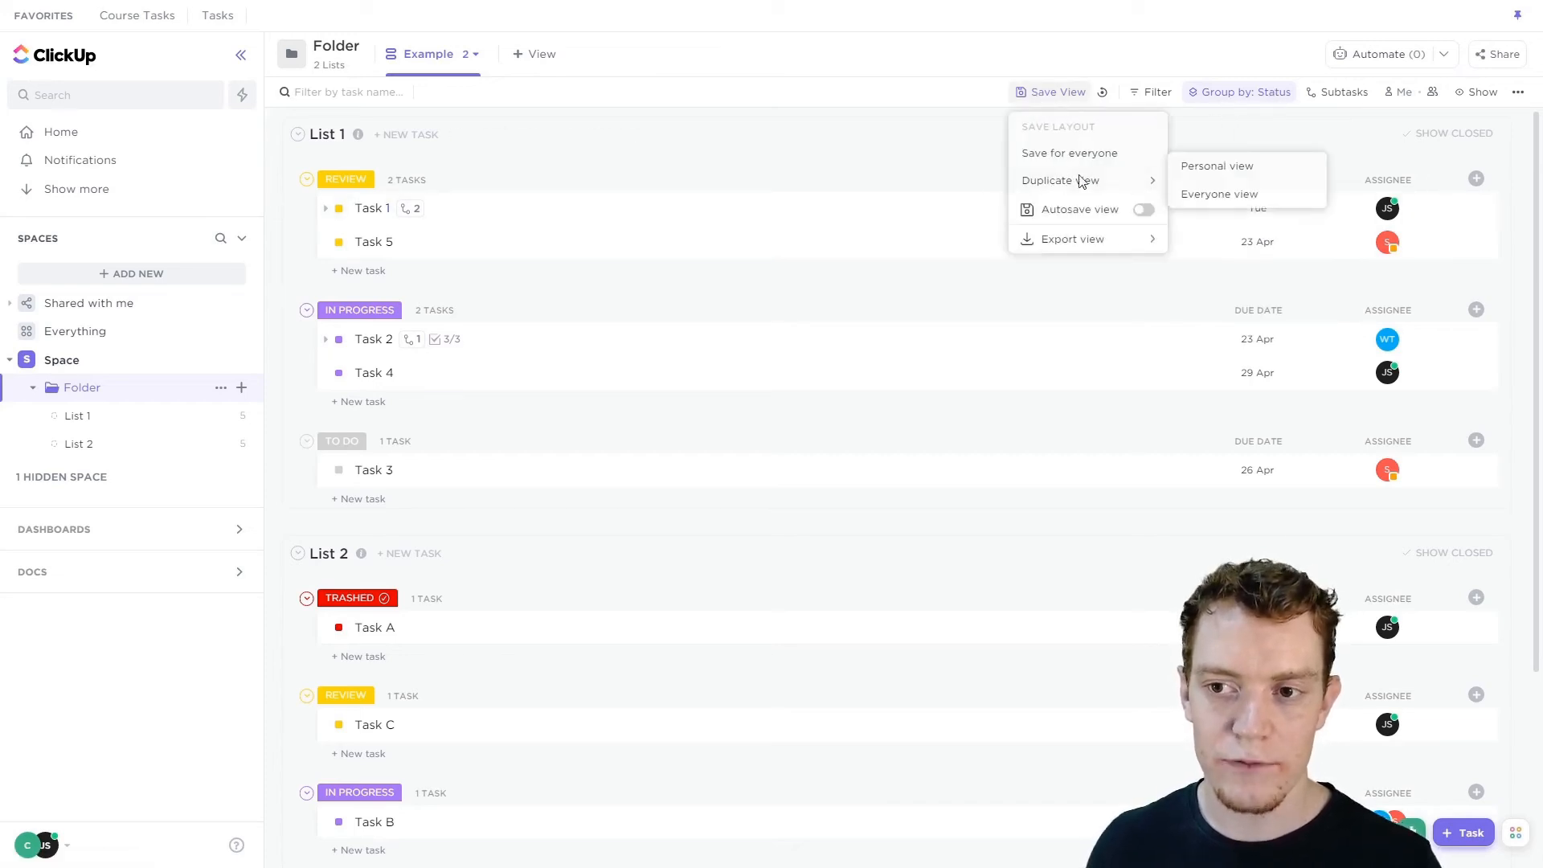
pyautogui.click(1222, 168)
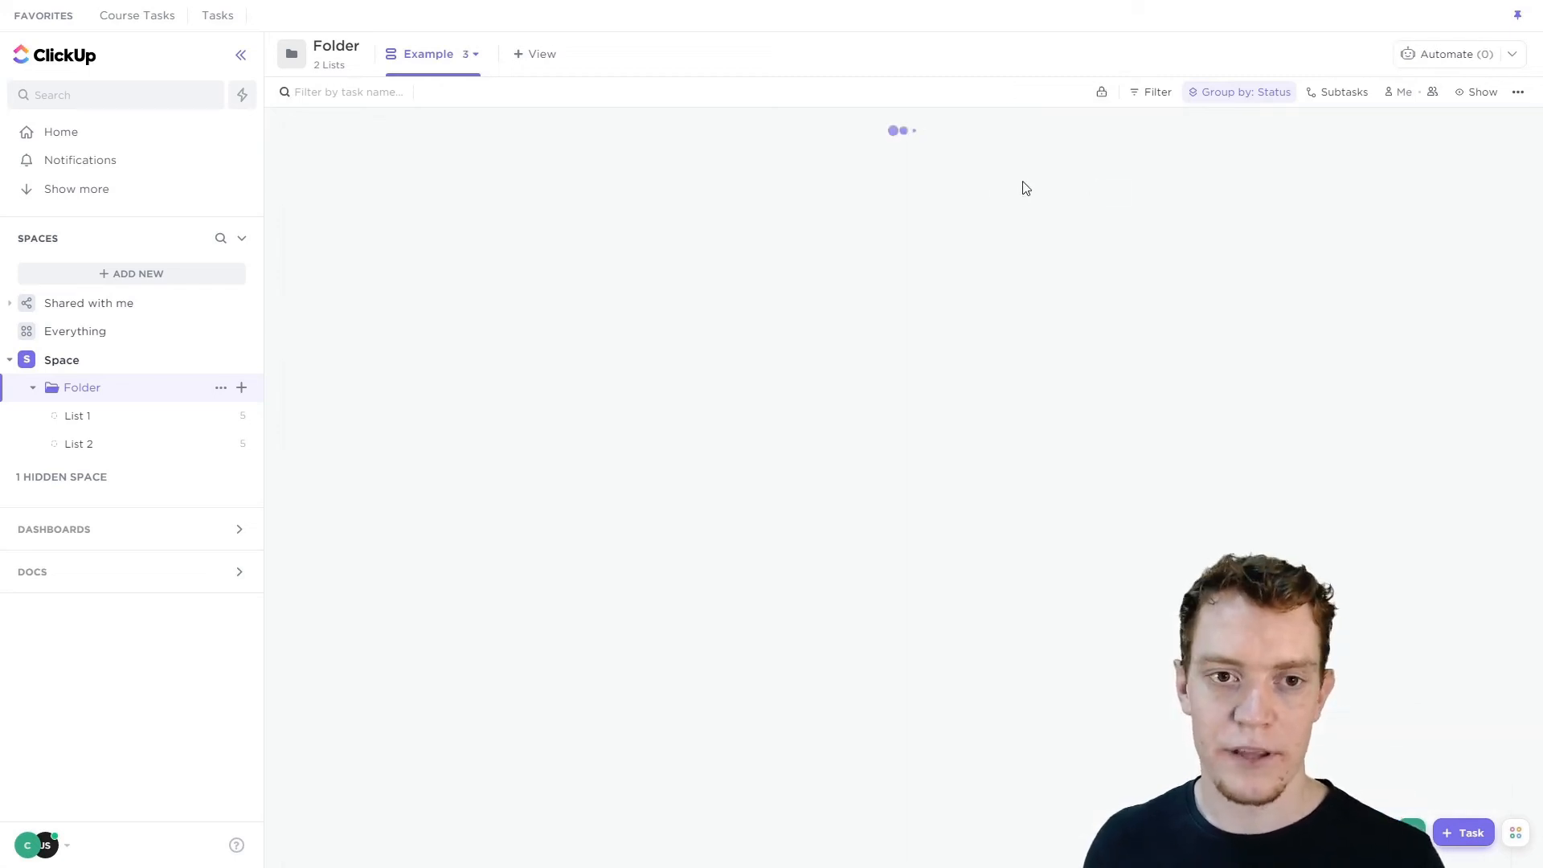
# Open the personal Example view and group its tasks by Due date.
pyautogui.click(471, 58)
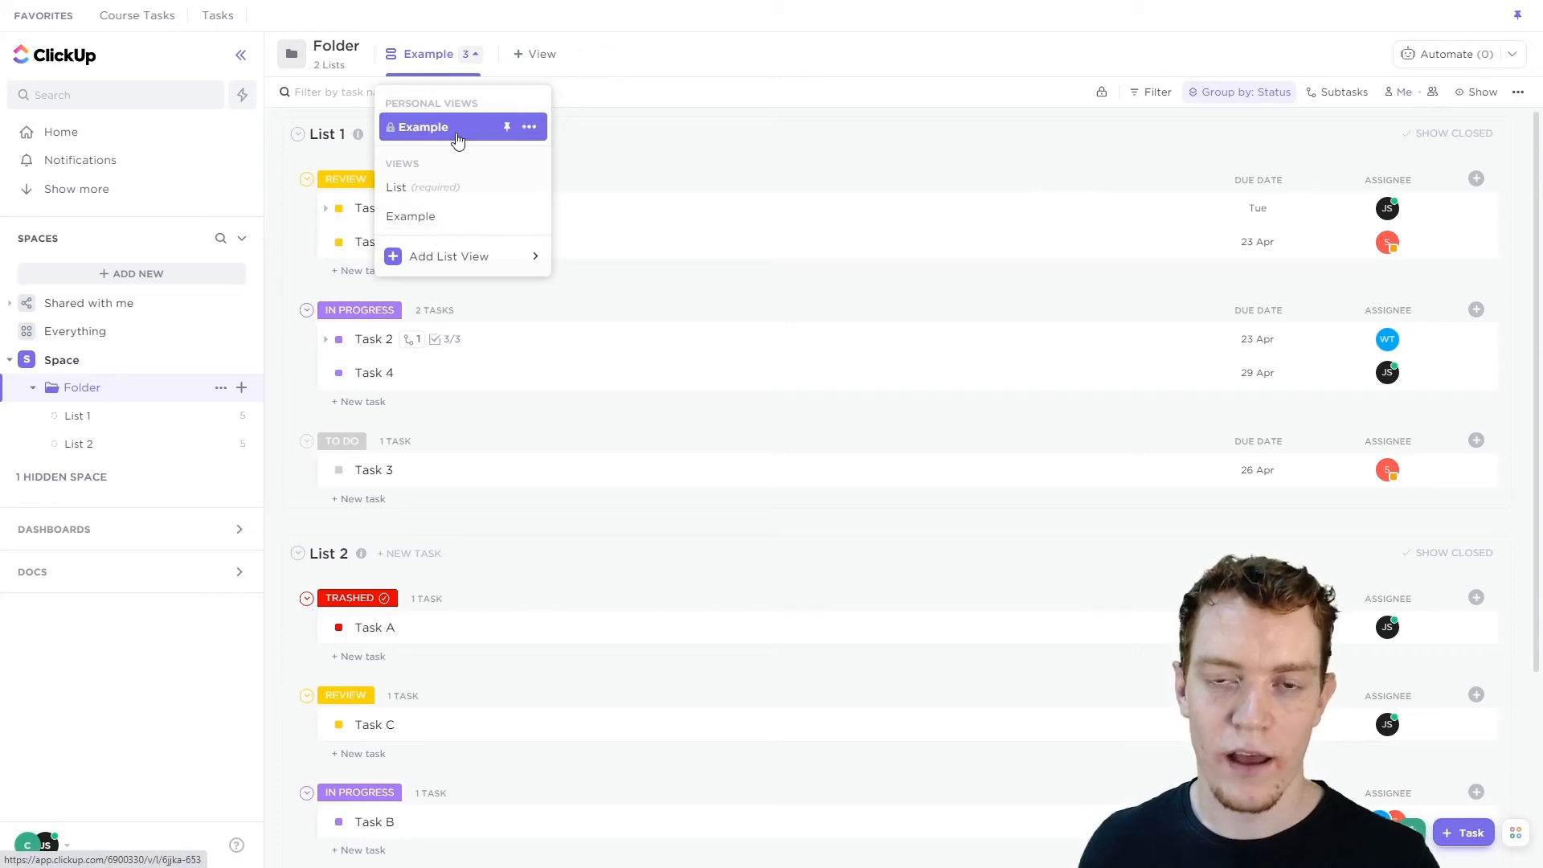
pyautogui.click(458, 139)
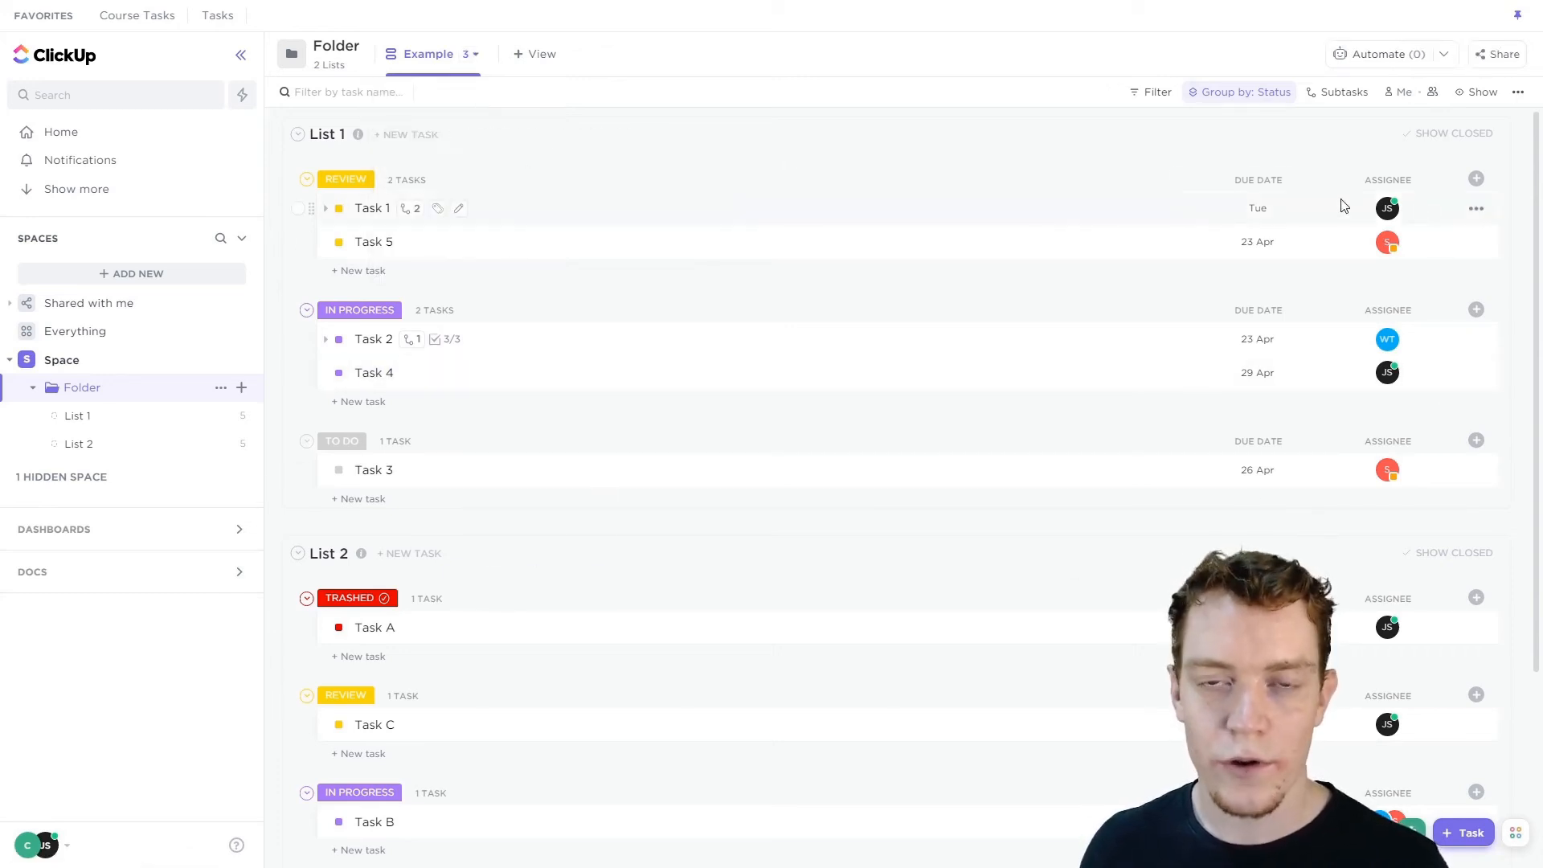
pyautogui.click(1477, 178)
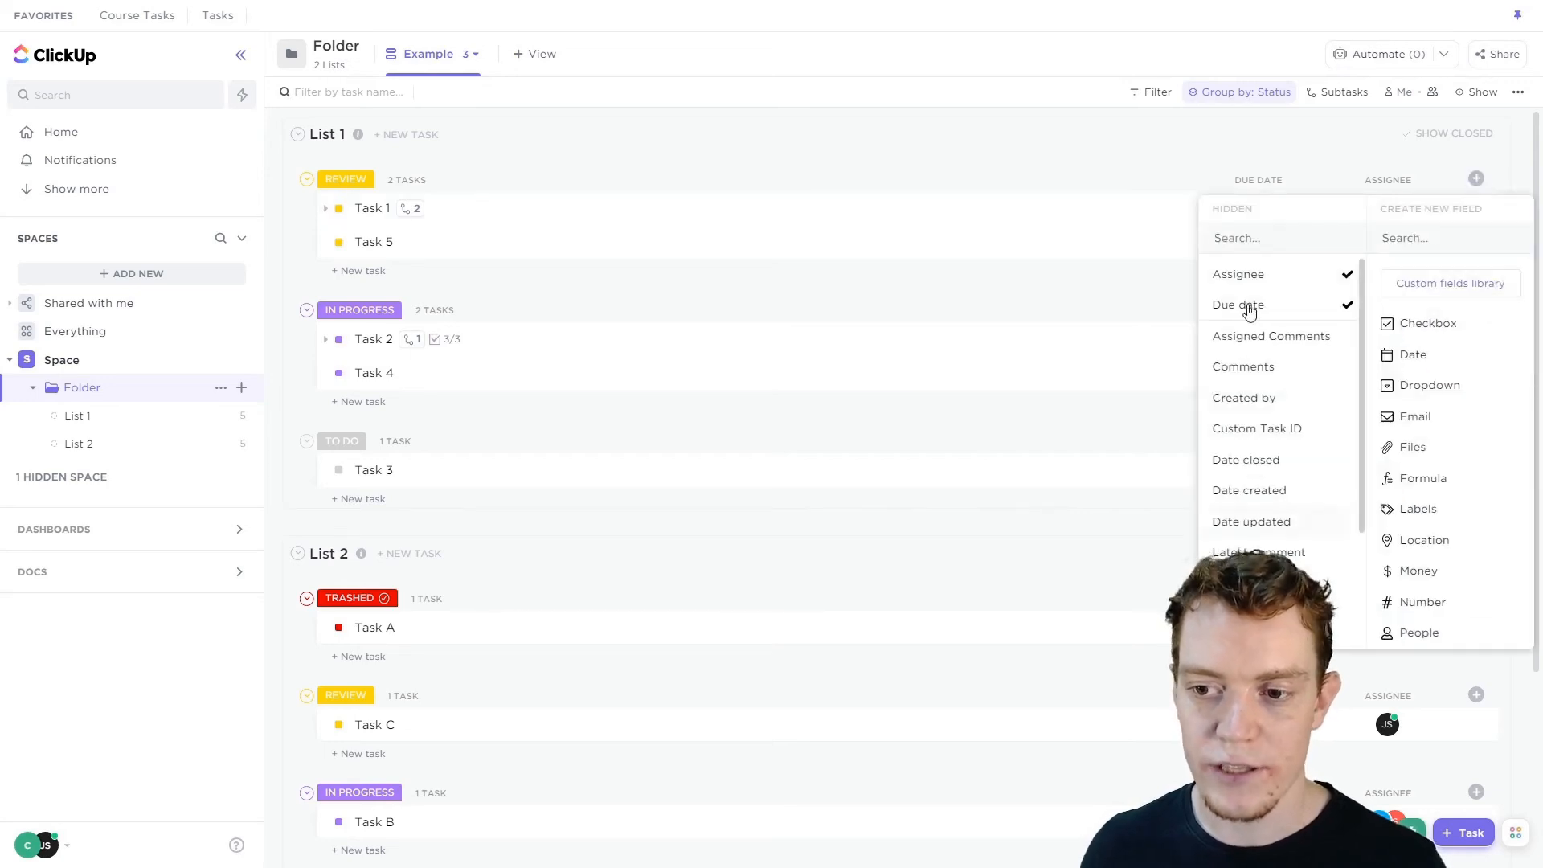
pyautogui.click(1239, 92)
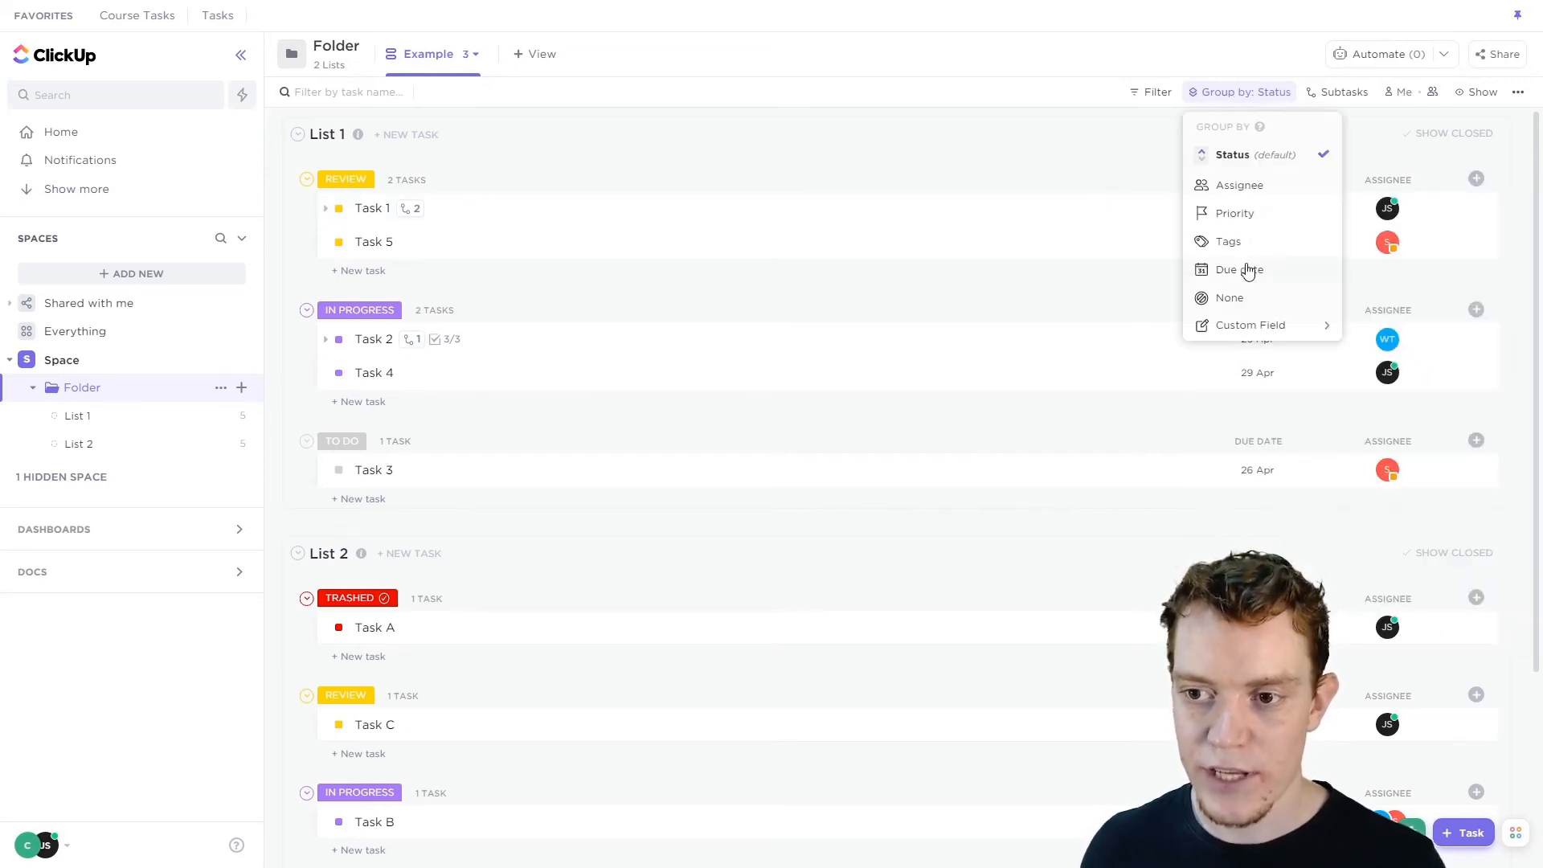
pyautogui.click(1242, 271)
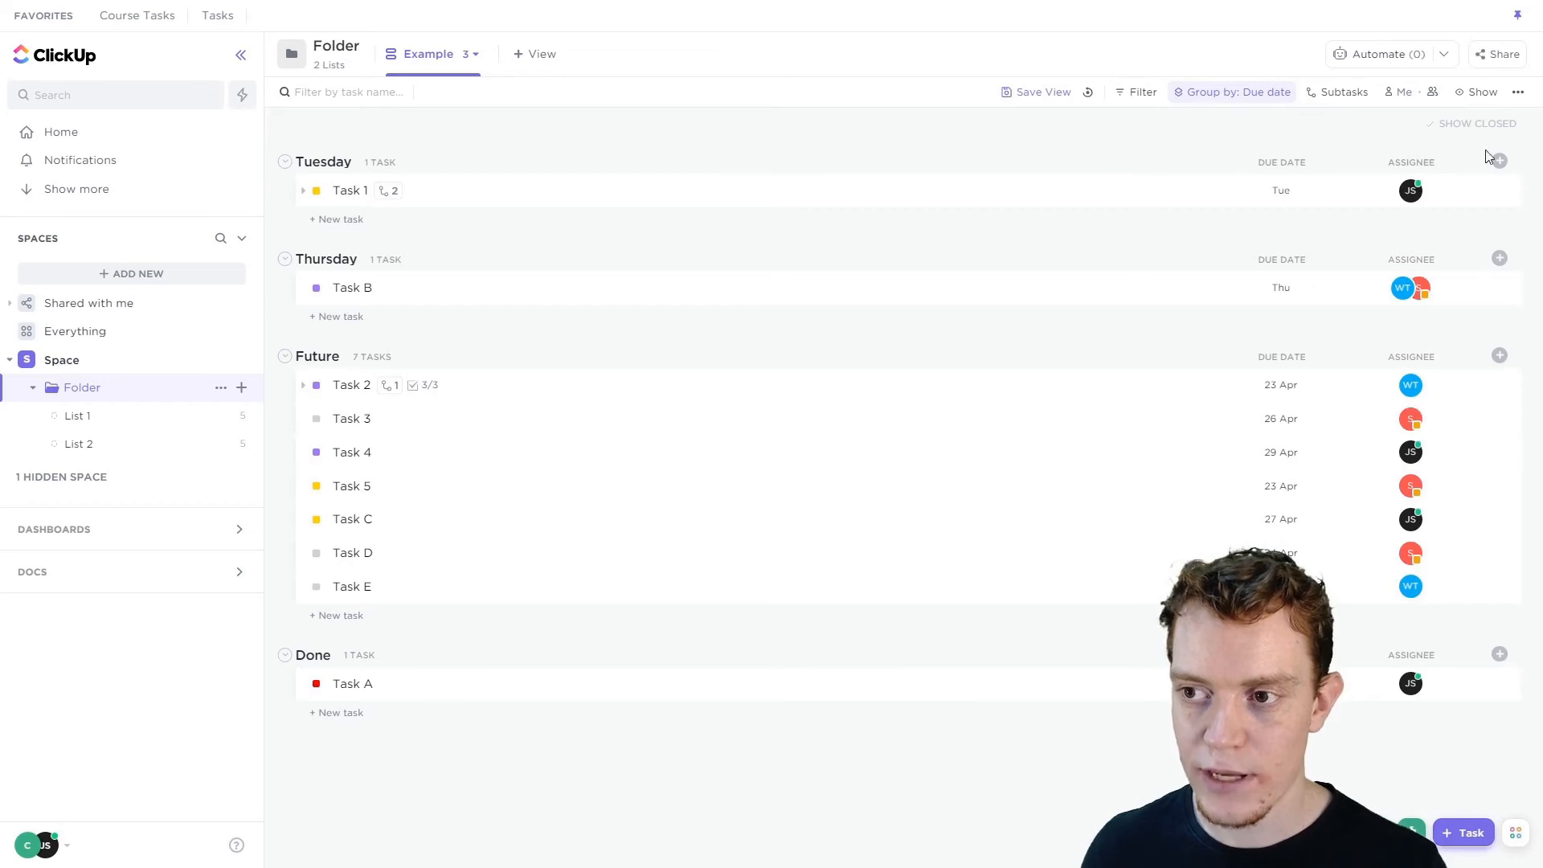
# Toggle the Created by column on and off in the field list.
pyautogui.click(1499, 161)
pyautogui.click(1259, 383)
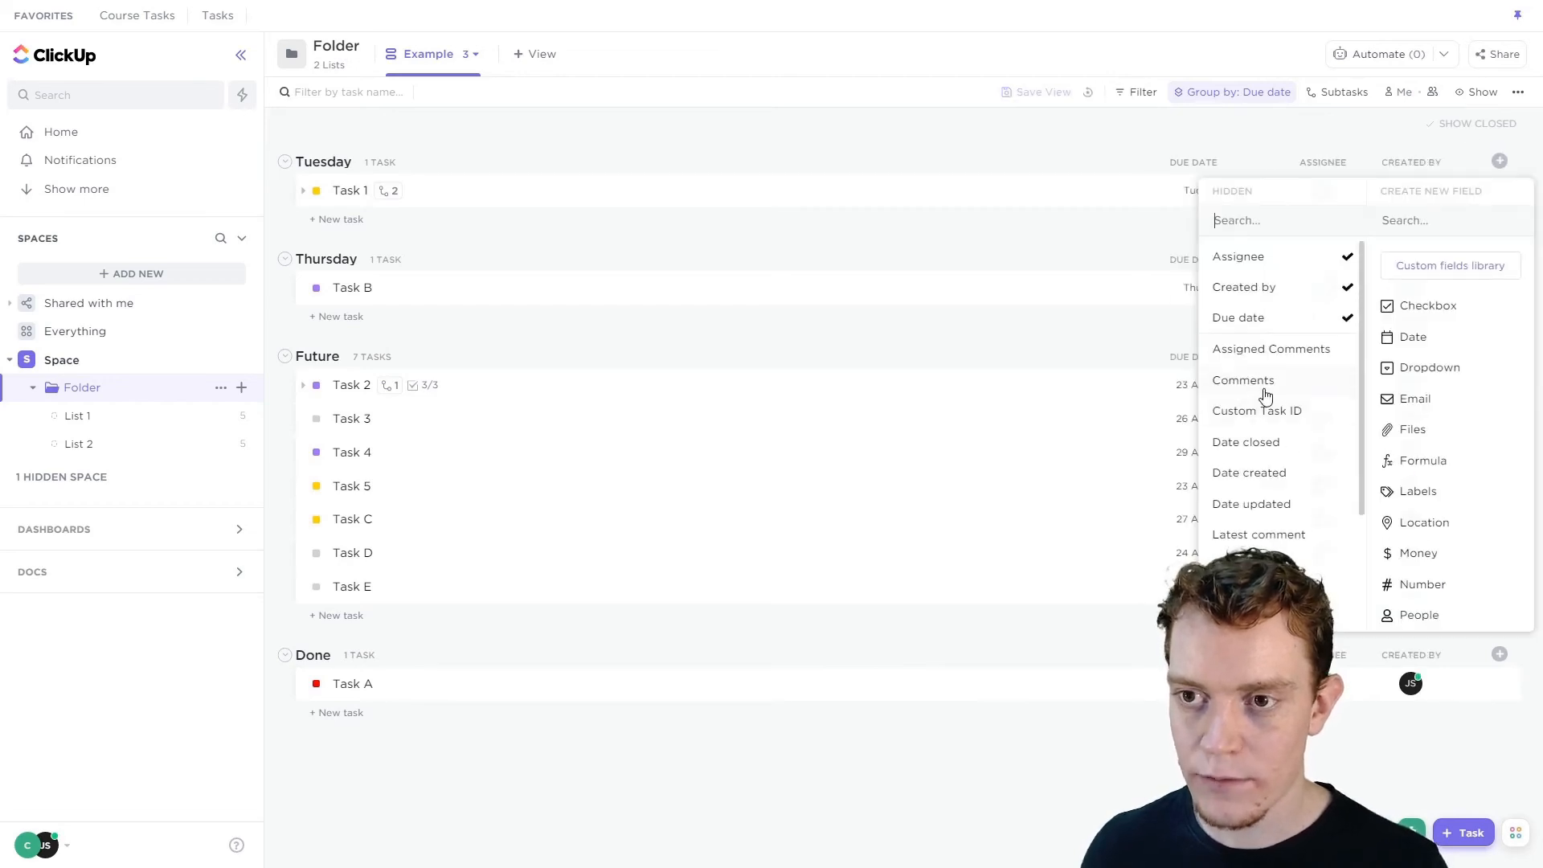
pyautogui.click(1056, 107)
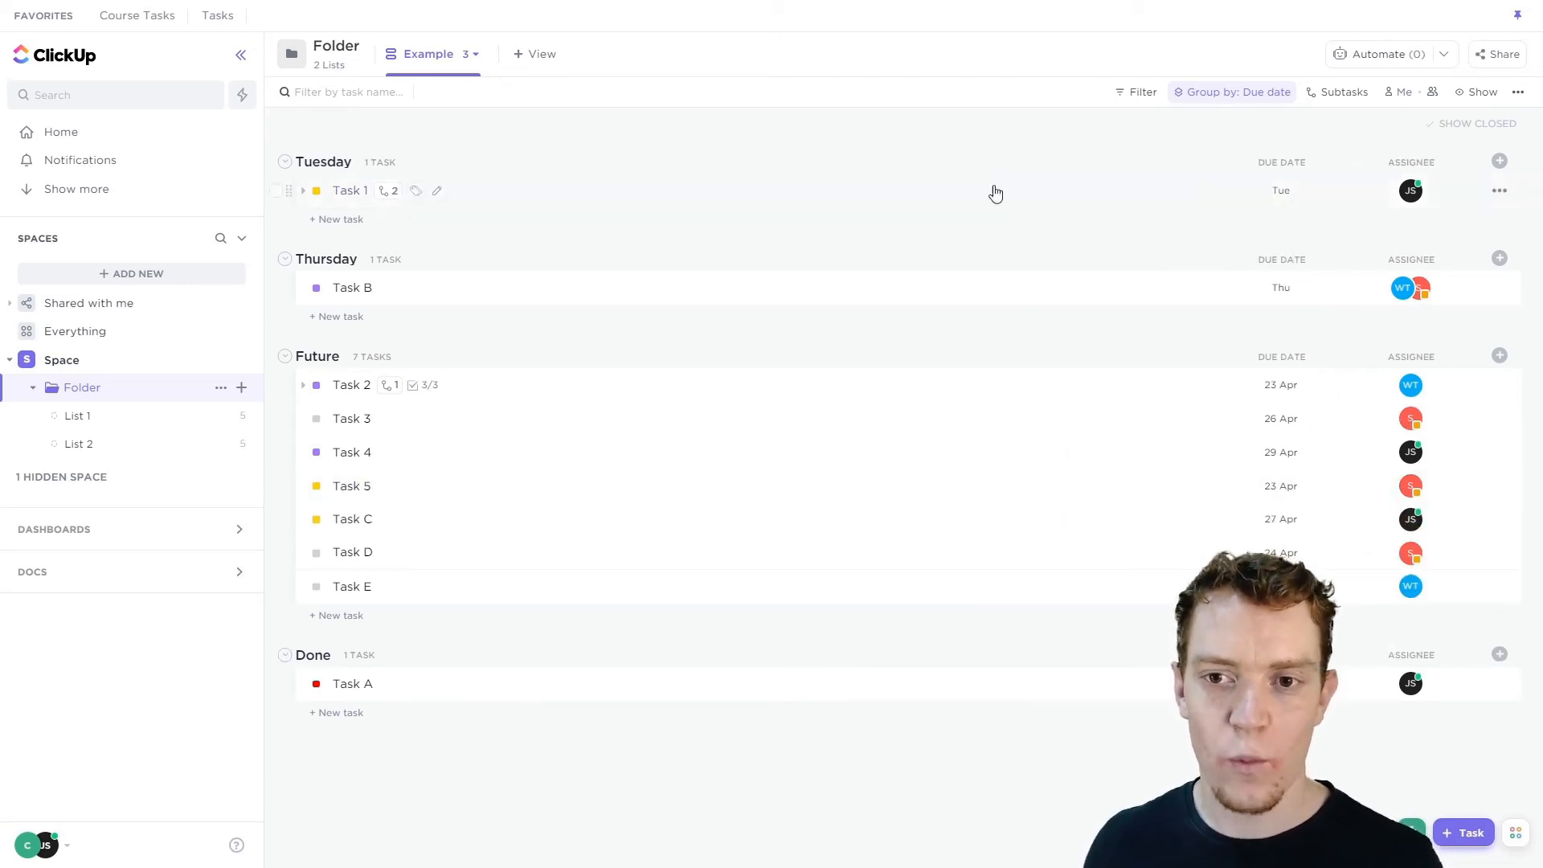
# Group the tasks by Priority and turn on Autosave view.
pyautogui.click(1225, 93)
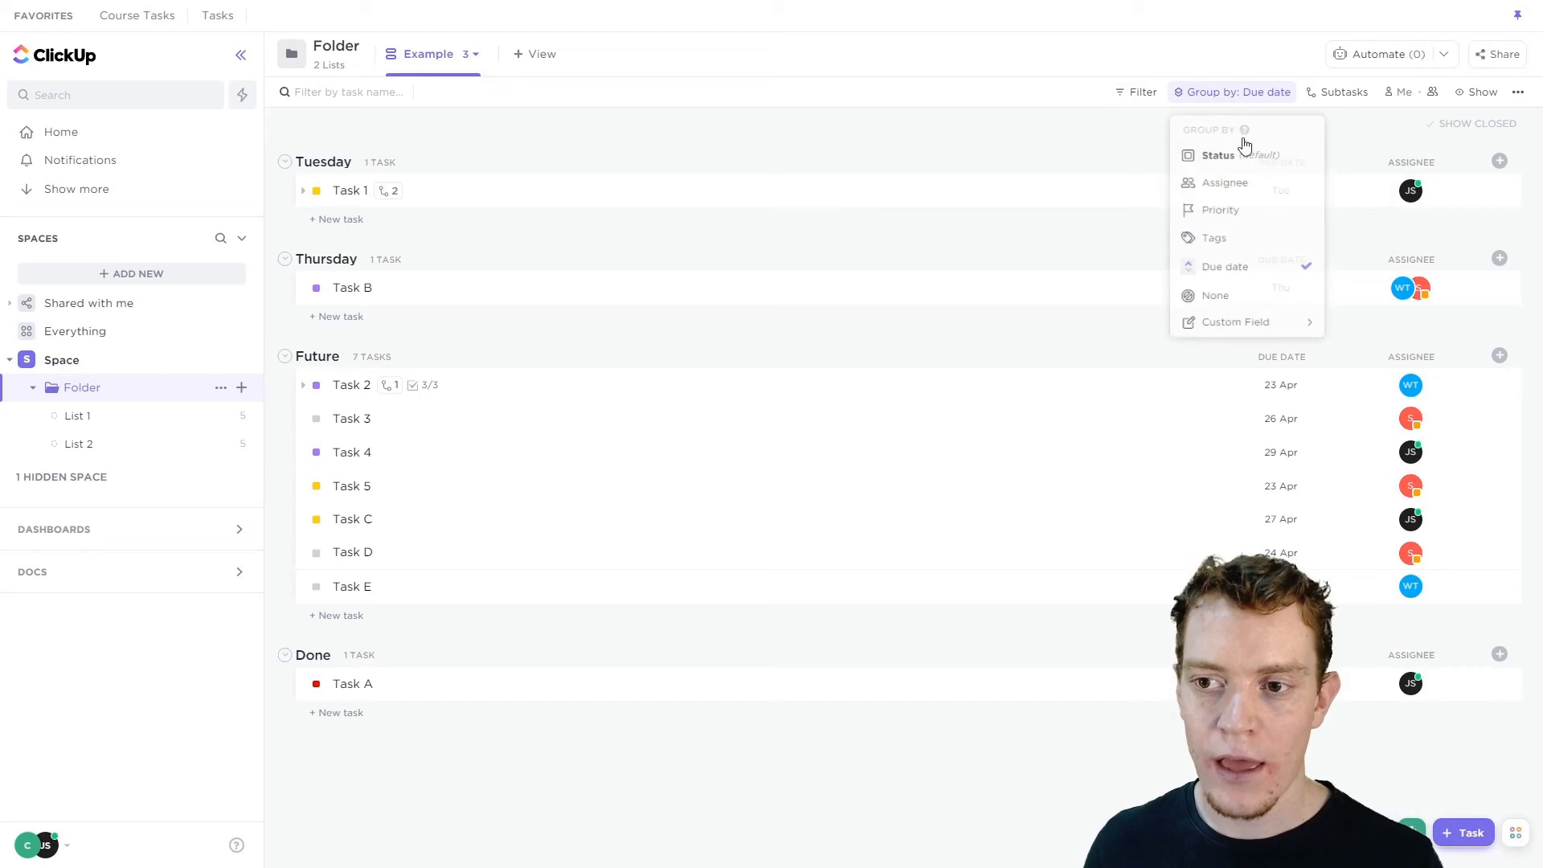
pyautogui.click(1234, 215)
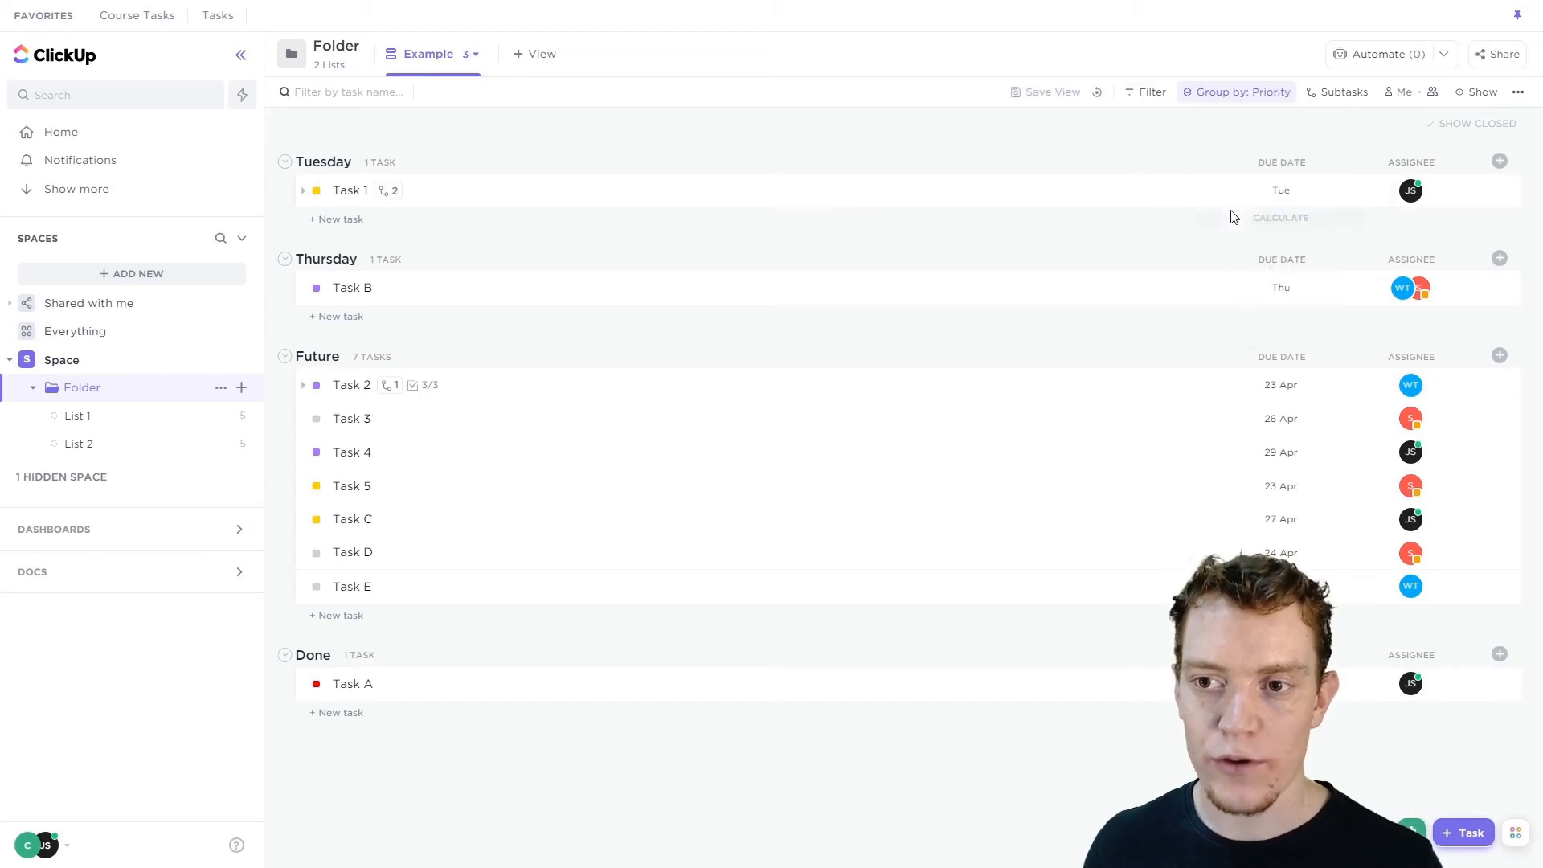
pyautogui.click(1053, 96)
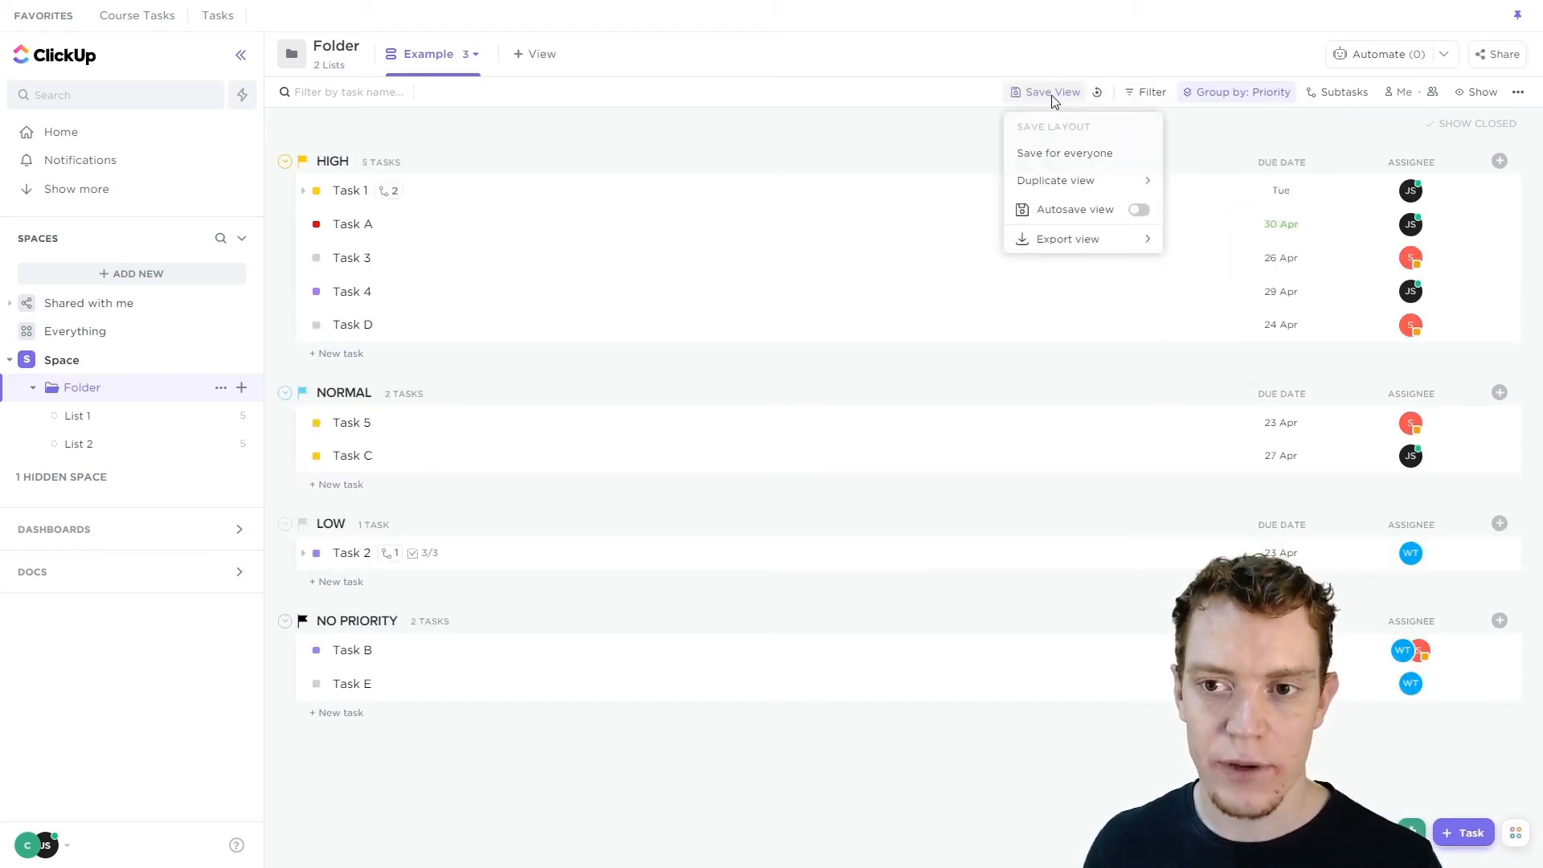
pyautogui.click(1139, 211)
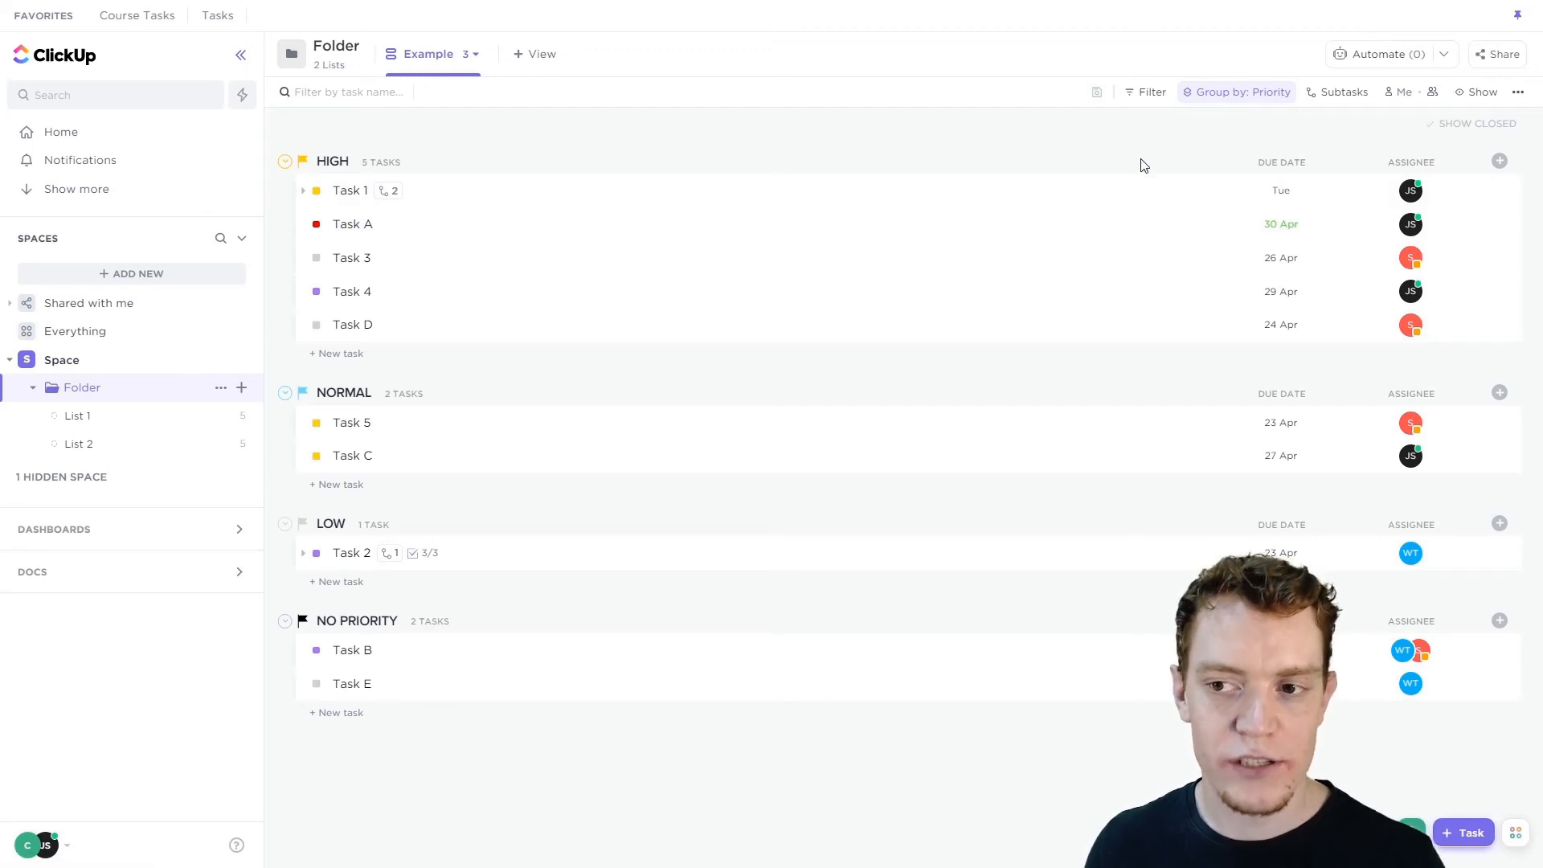
# Add a Tags filter for pro bono, then remove the filter again.
pyautogui.click(1143, 92)
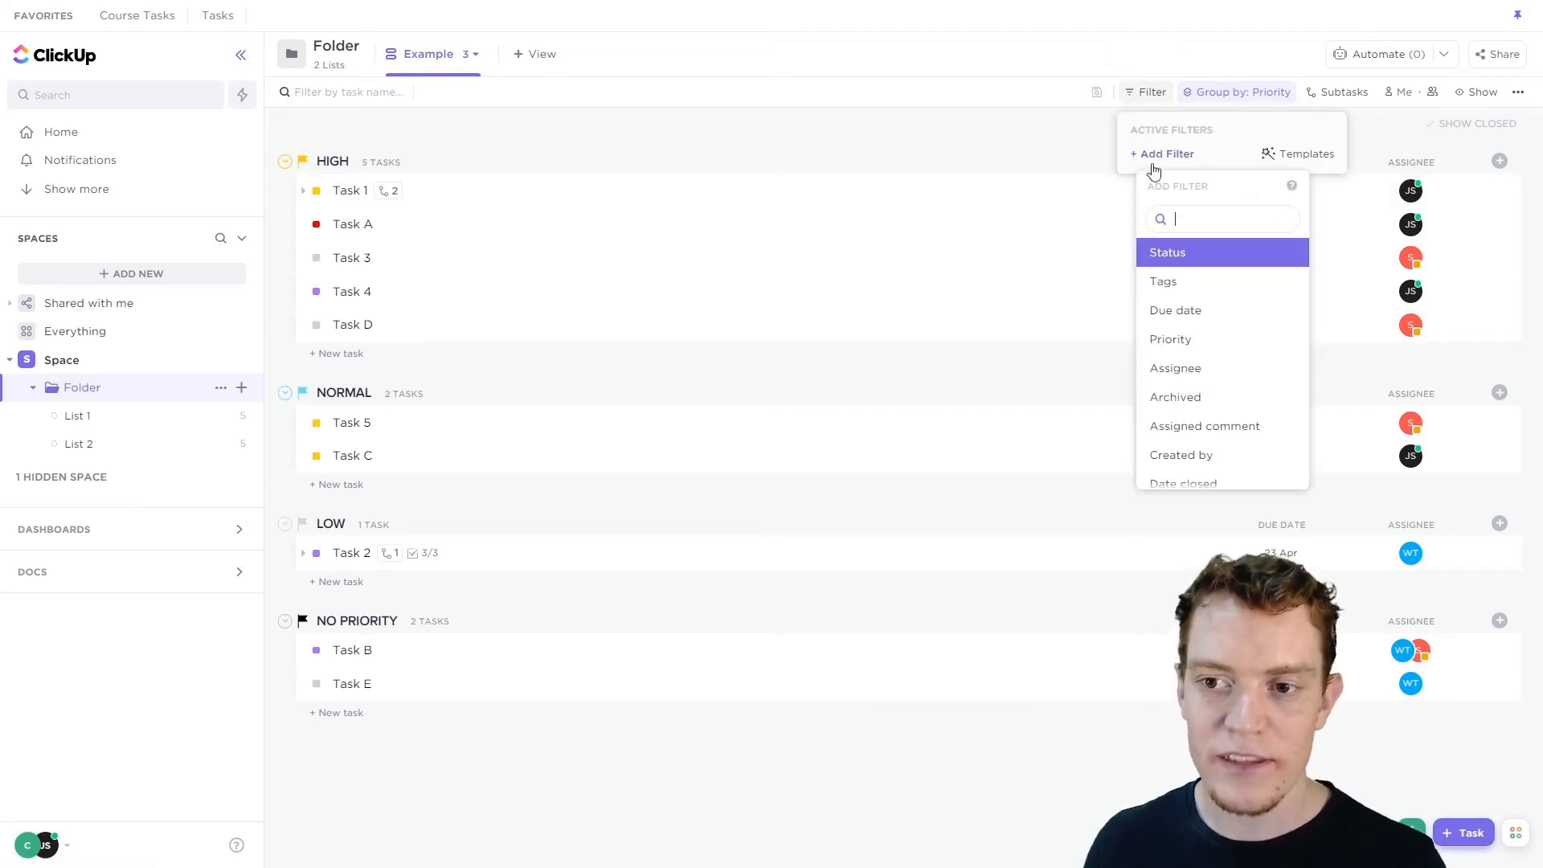
pyautogui.click(1170, 286)
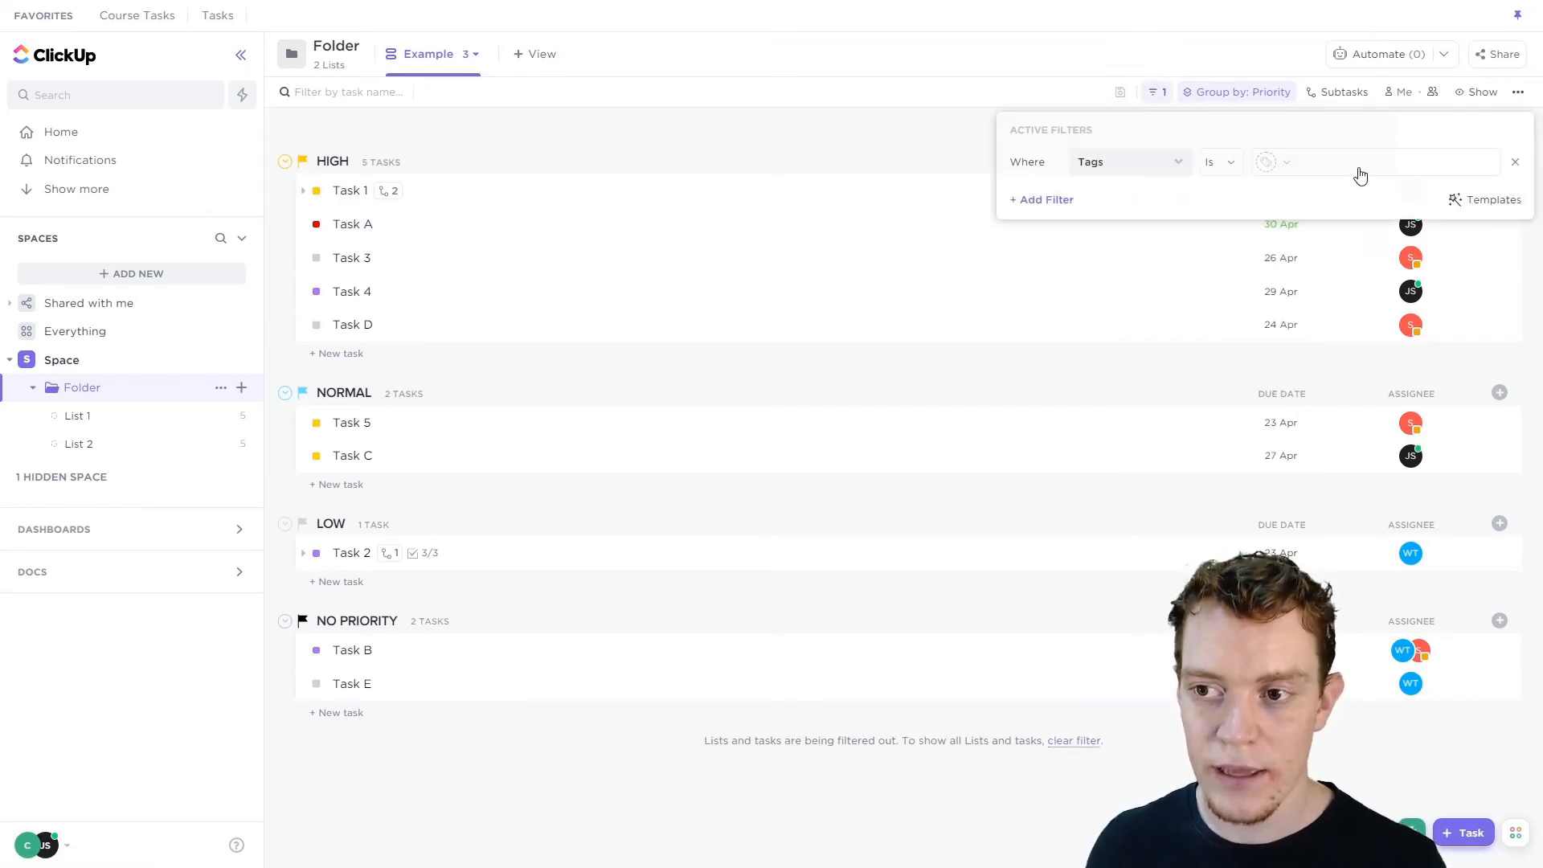
pyautogui.click(1358, 169)
pyautogui.click(1319, 233)
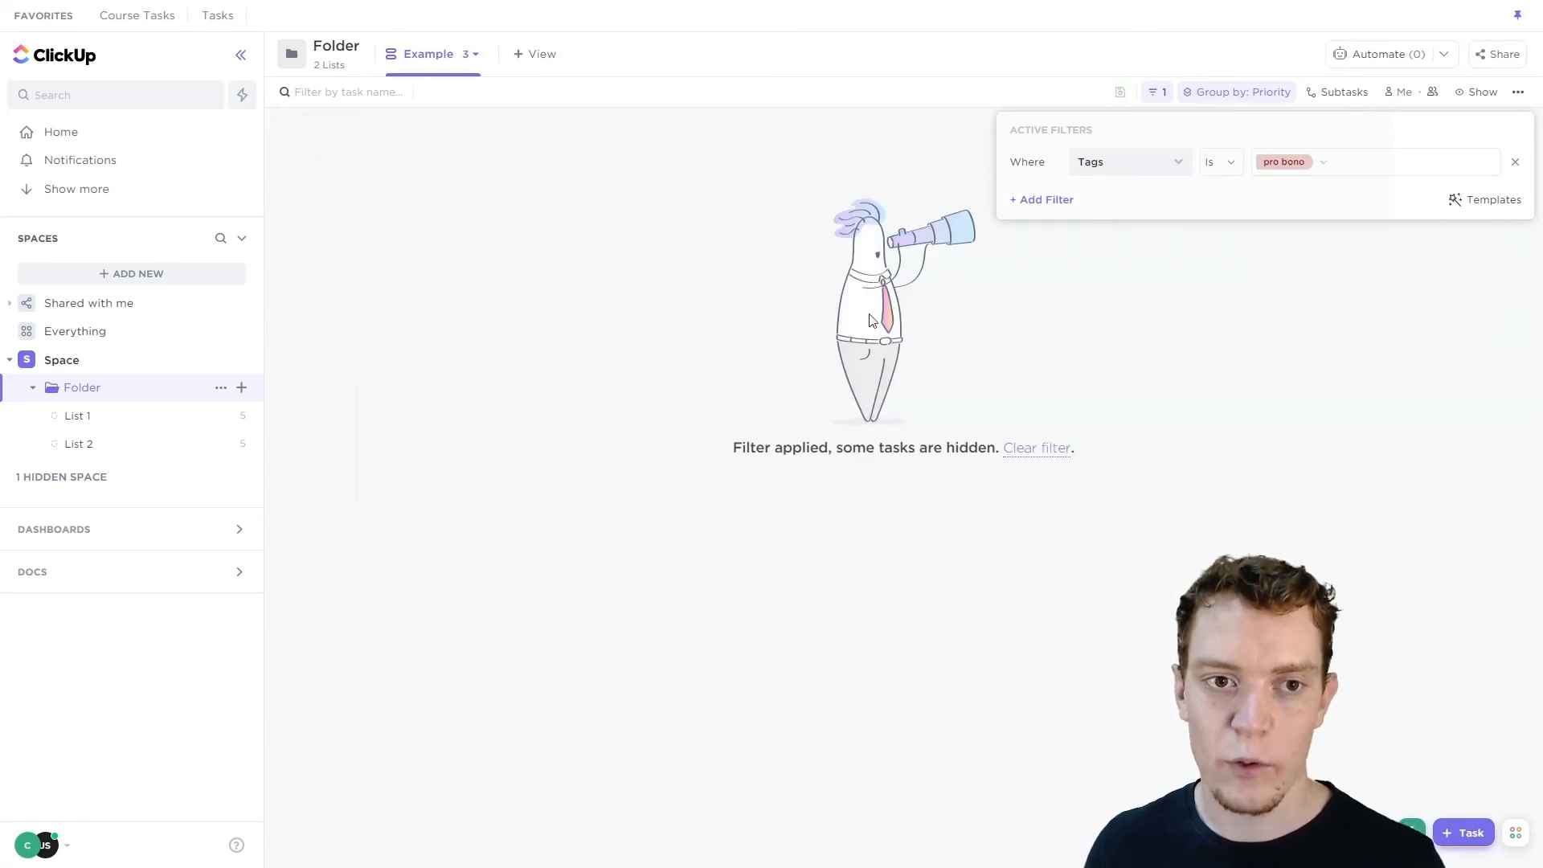
pyautogui.click(1515, 161)
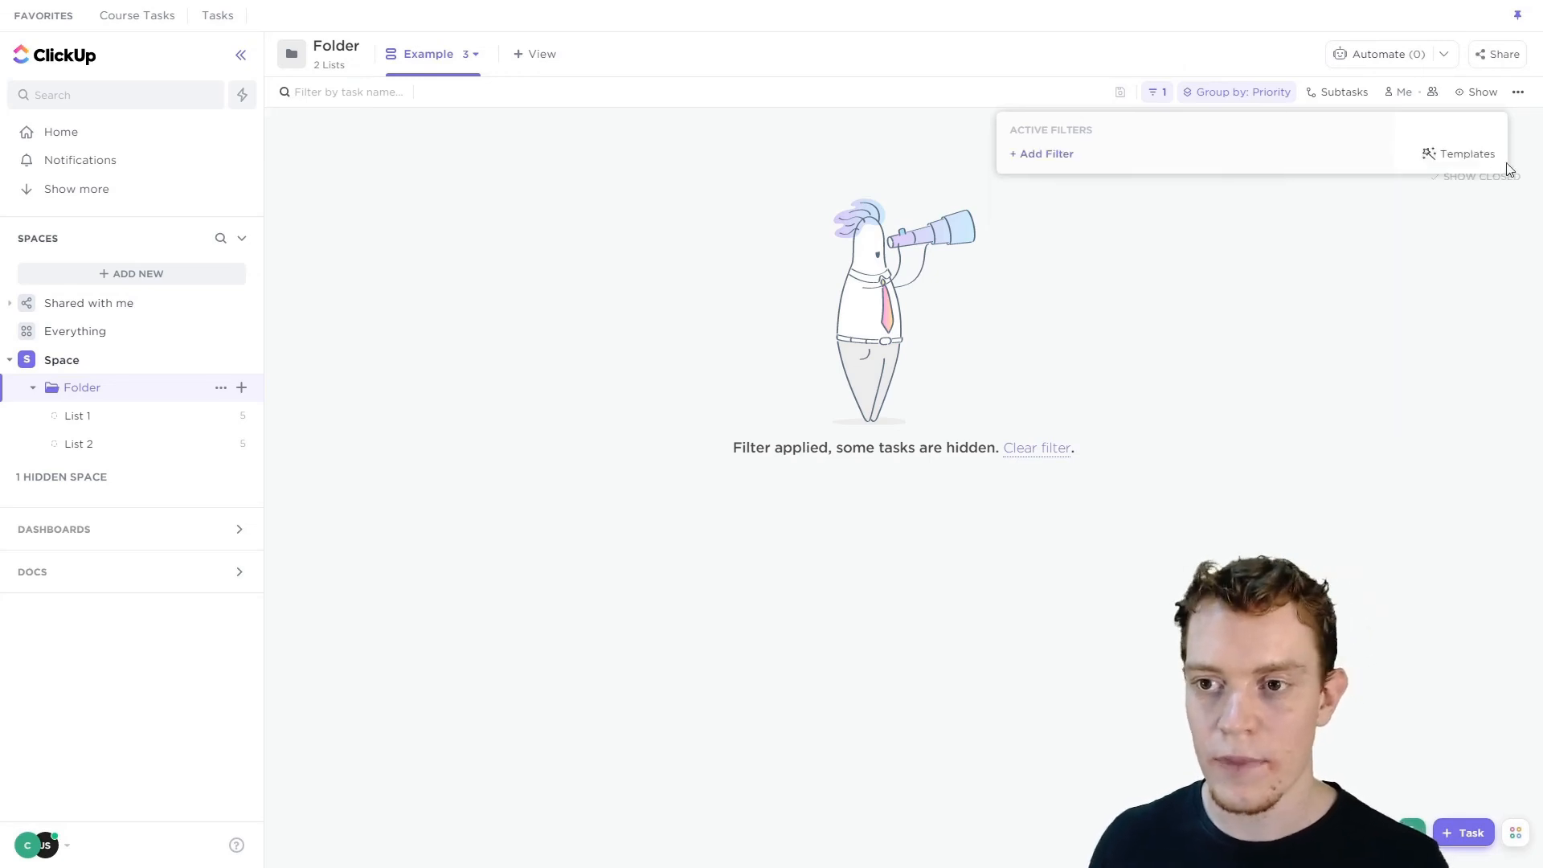
pyautogui.click(1104, 100)
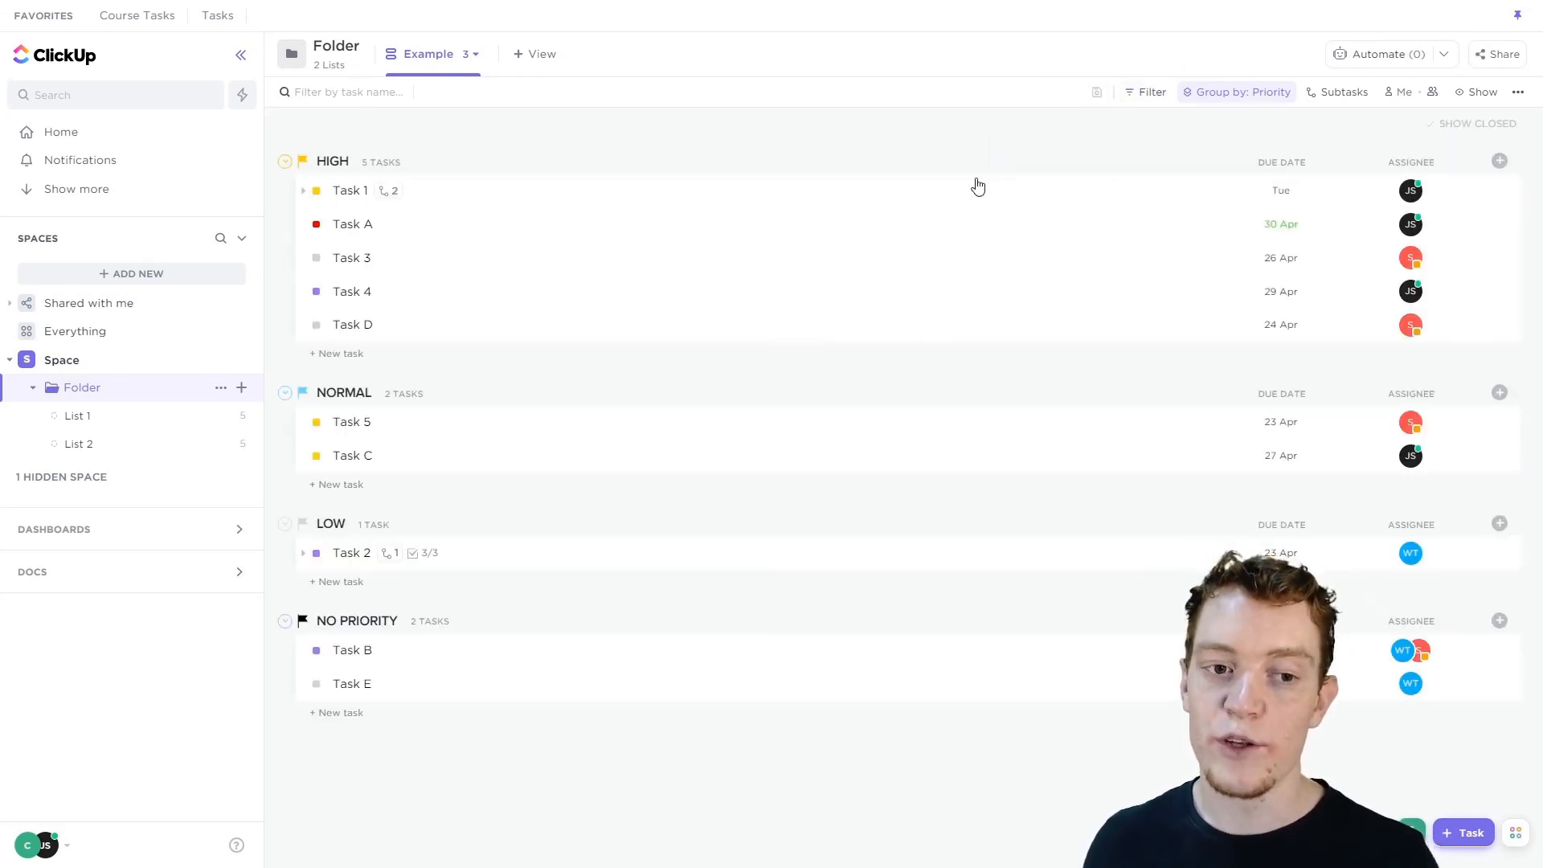
# Protect the Example view's layout, reviewing which people can unprotect it.
pyautogui.click(473, 65)
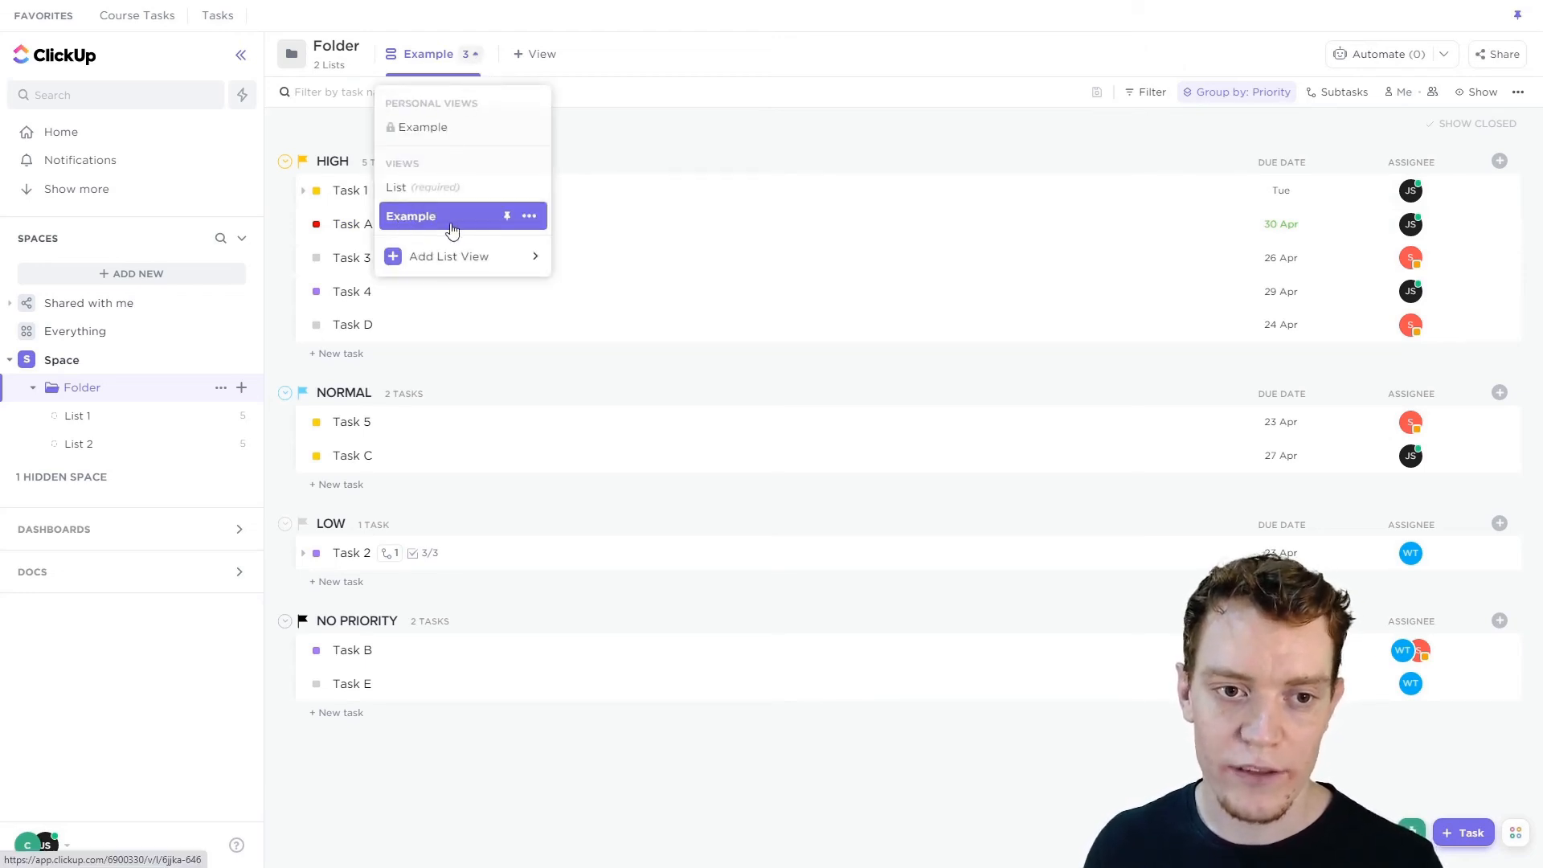
pyautogui.click(532, 217)
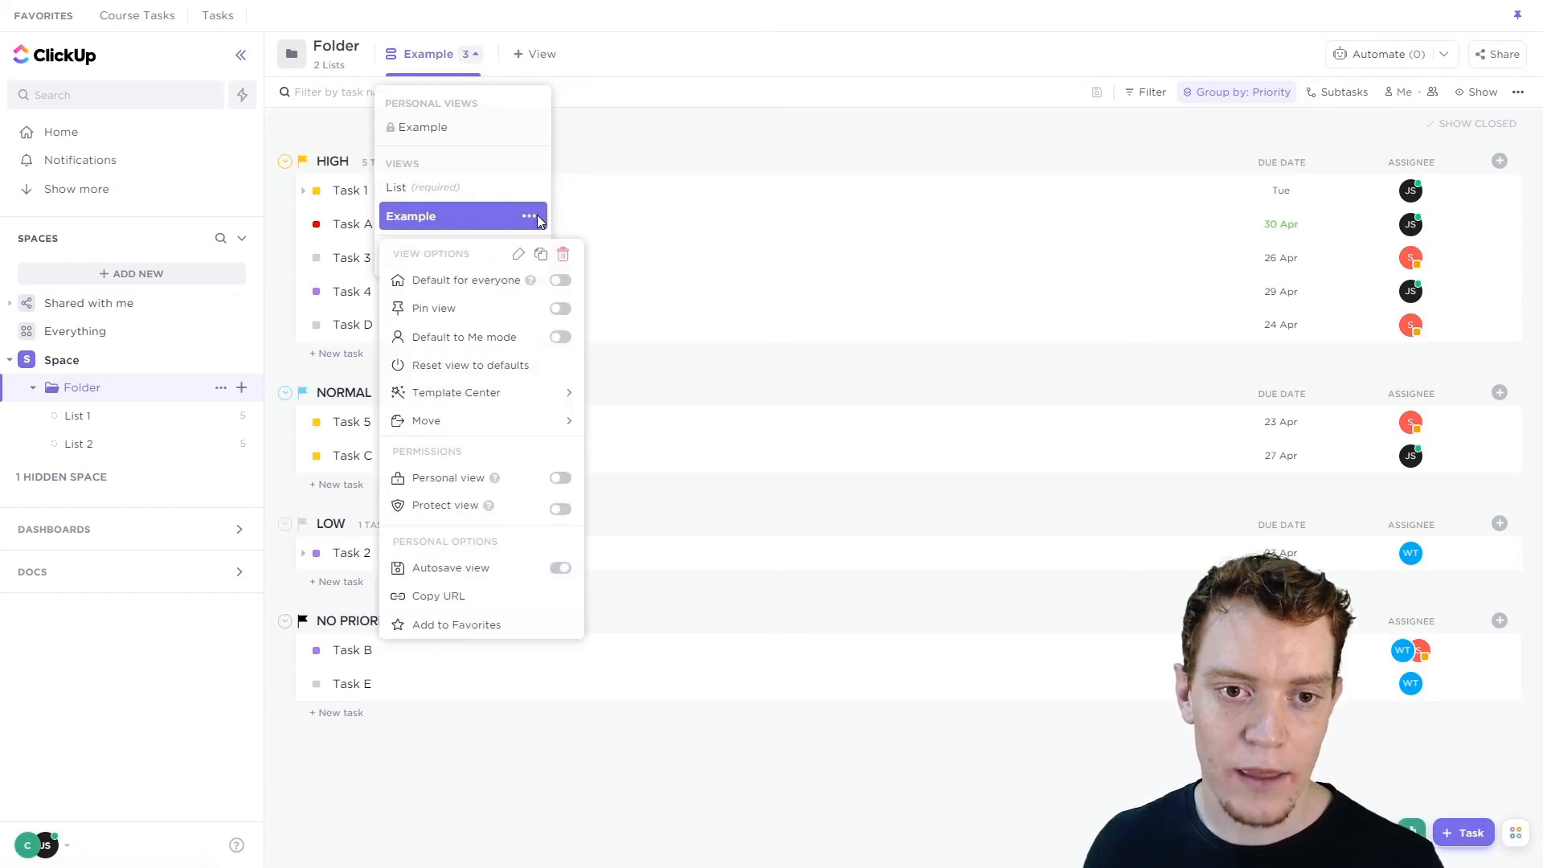
pyautogui.click(560, 511)
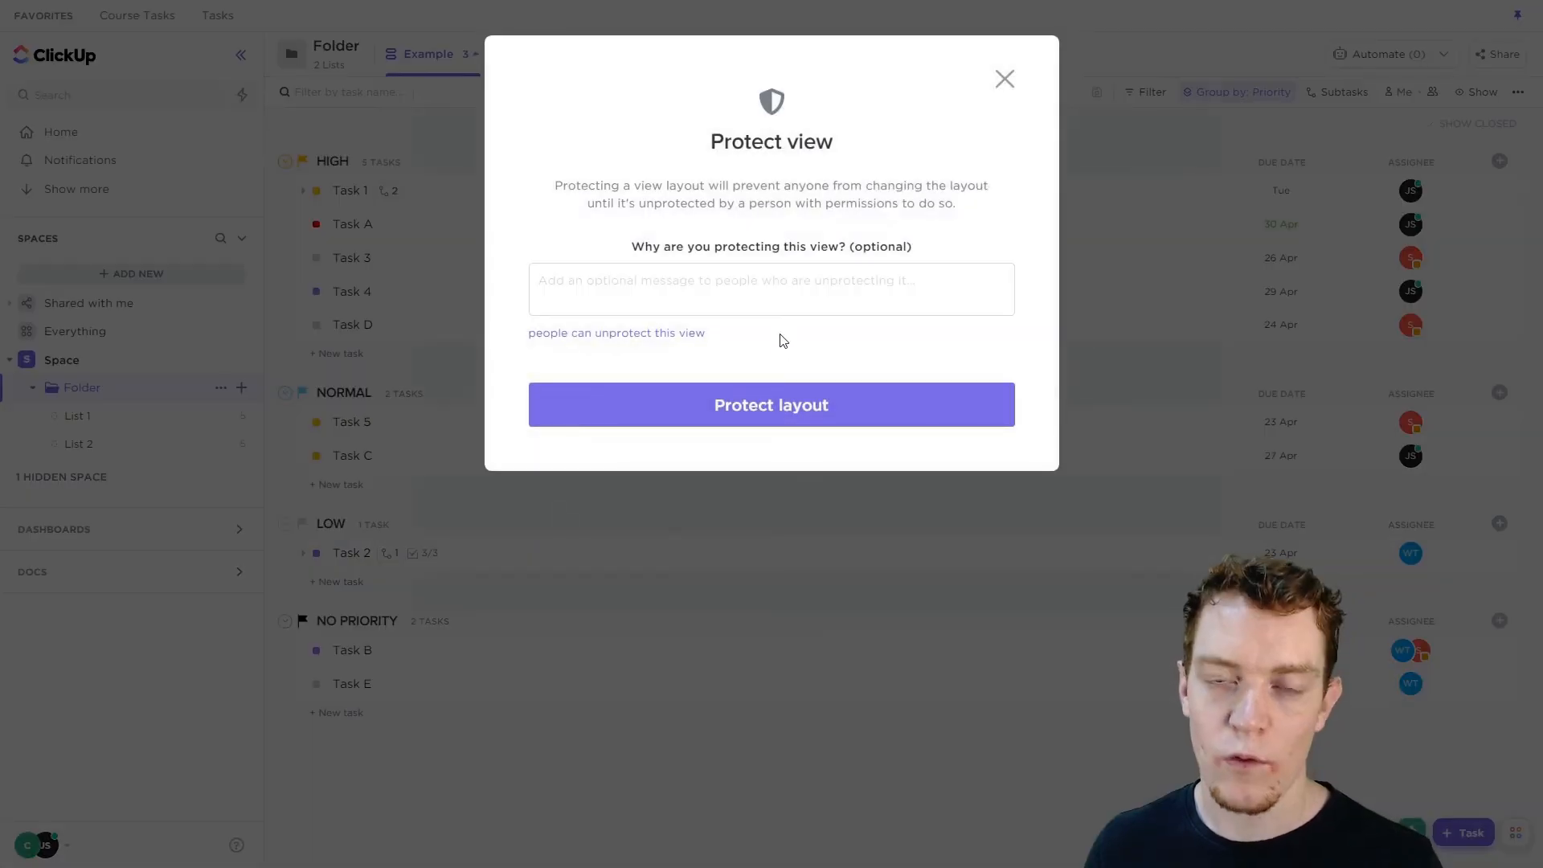
pyautogui.click(803, 297)
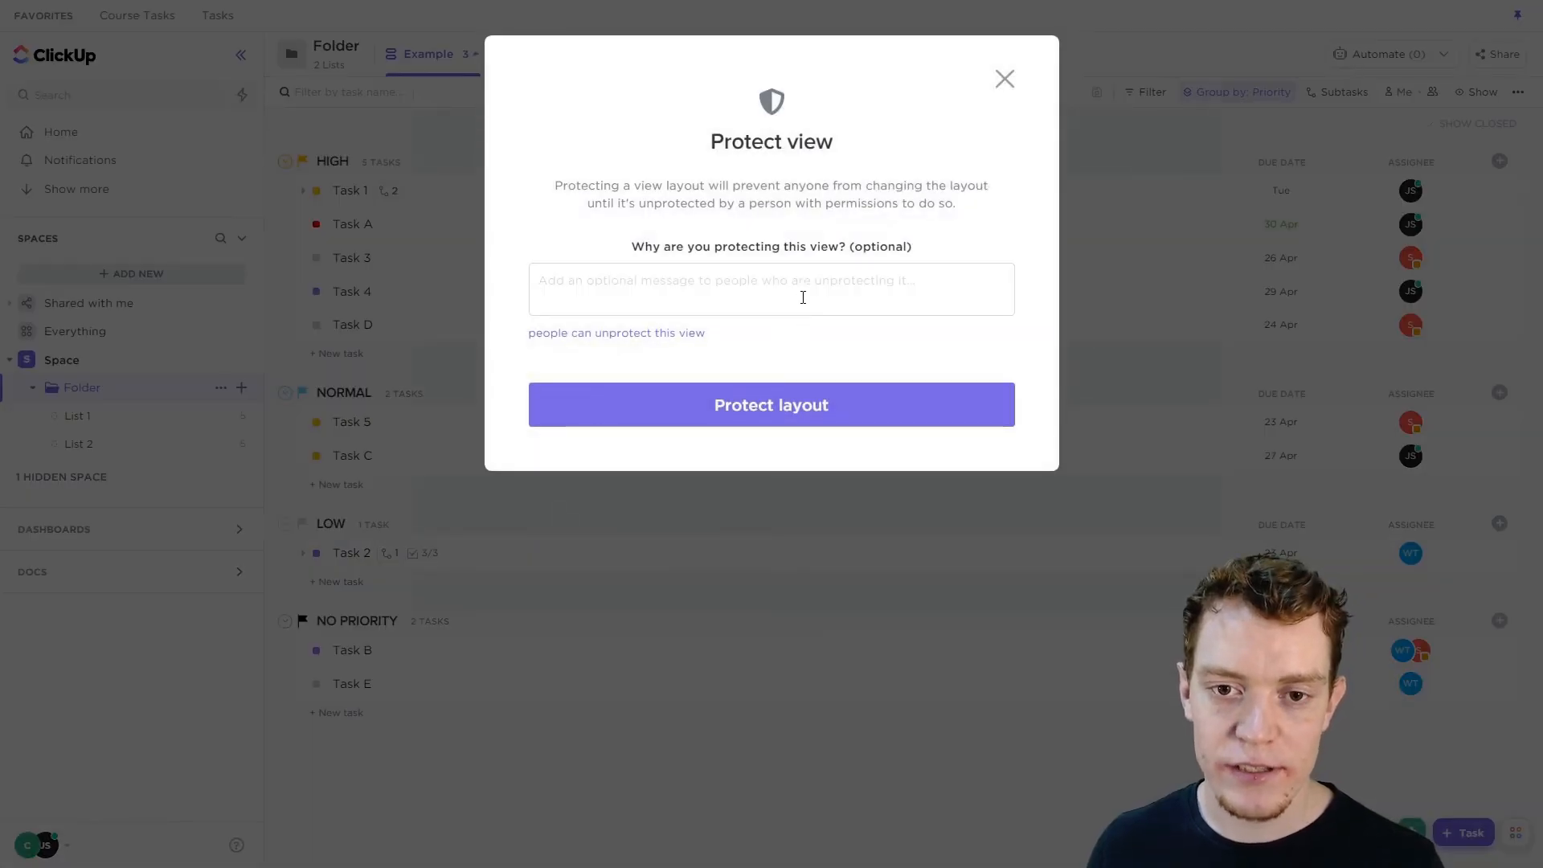
pyautogui.click(664, 334)
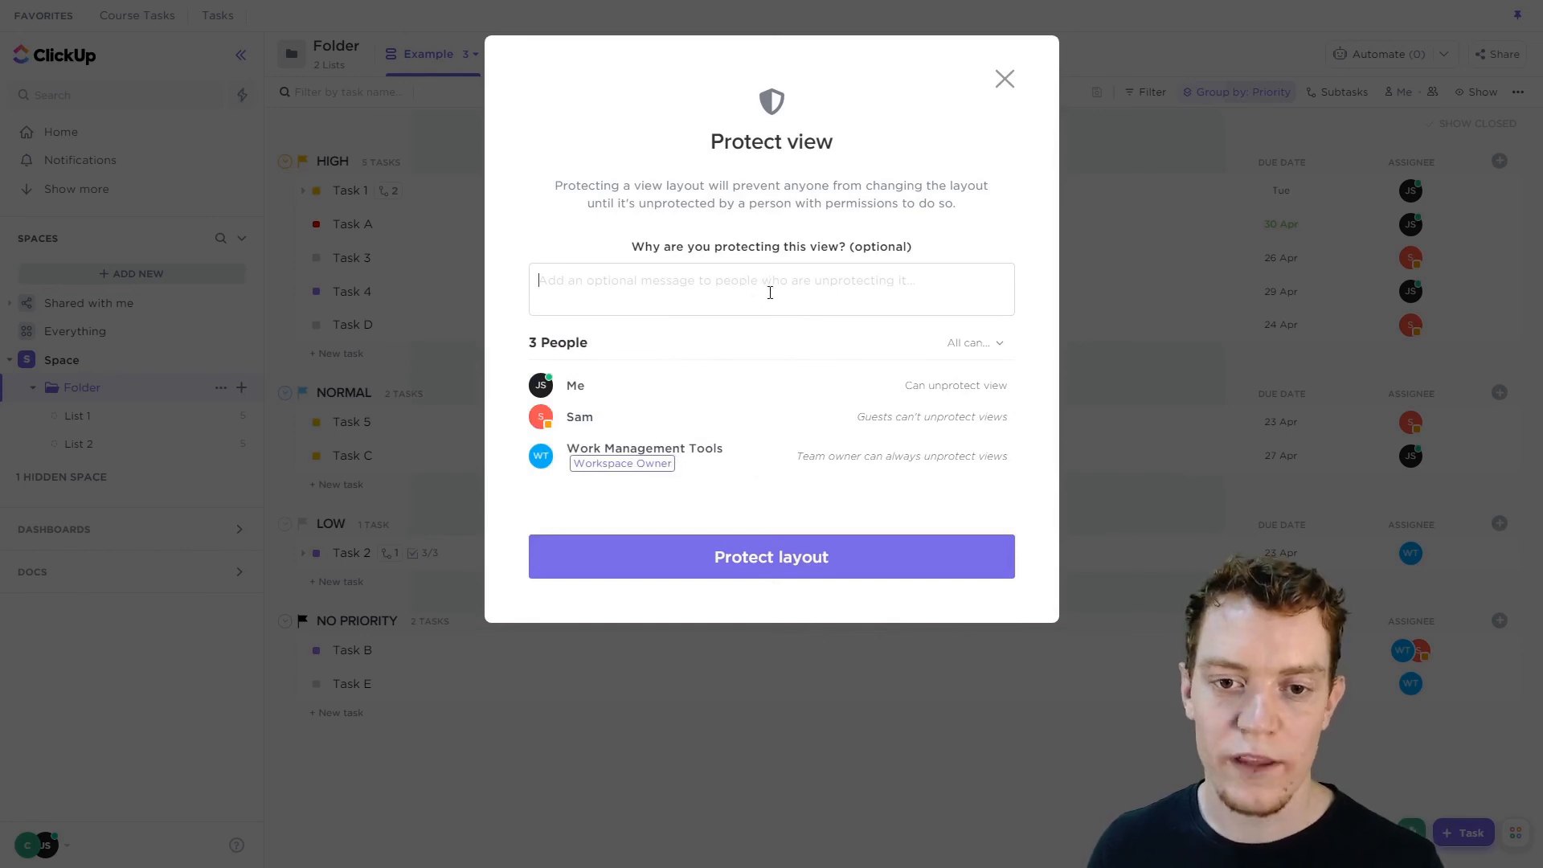
pyautogui.click(772, 561)
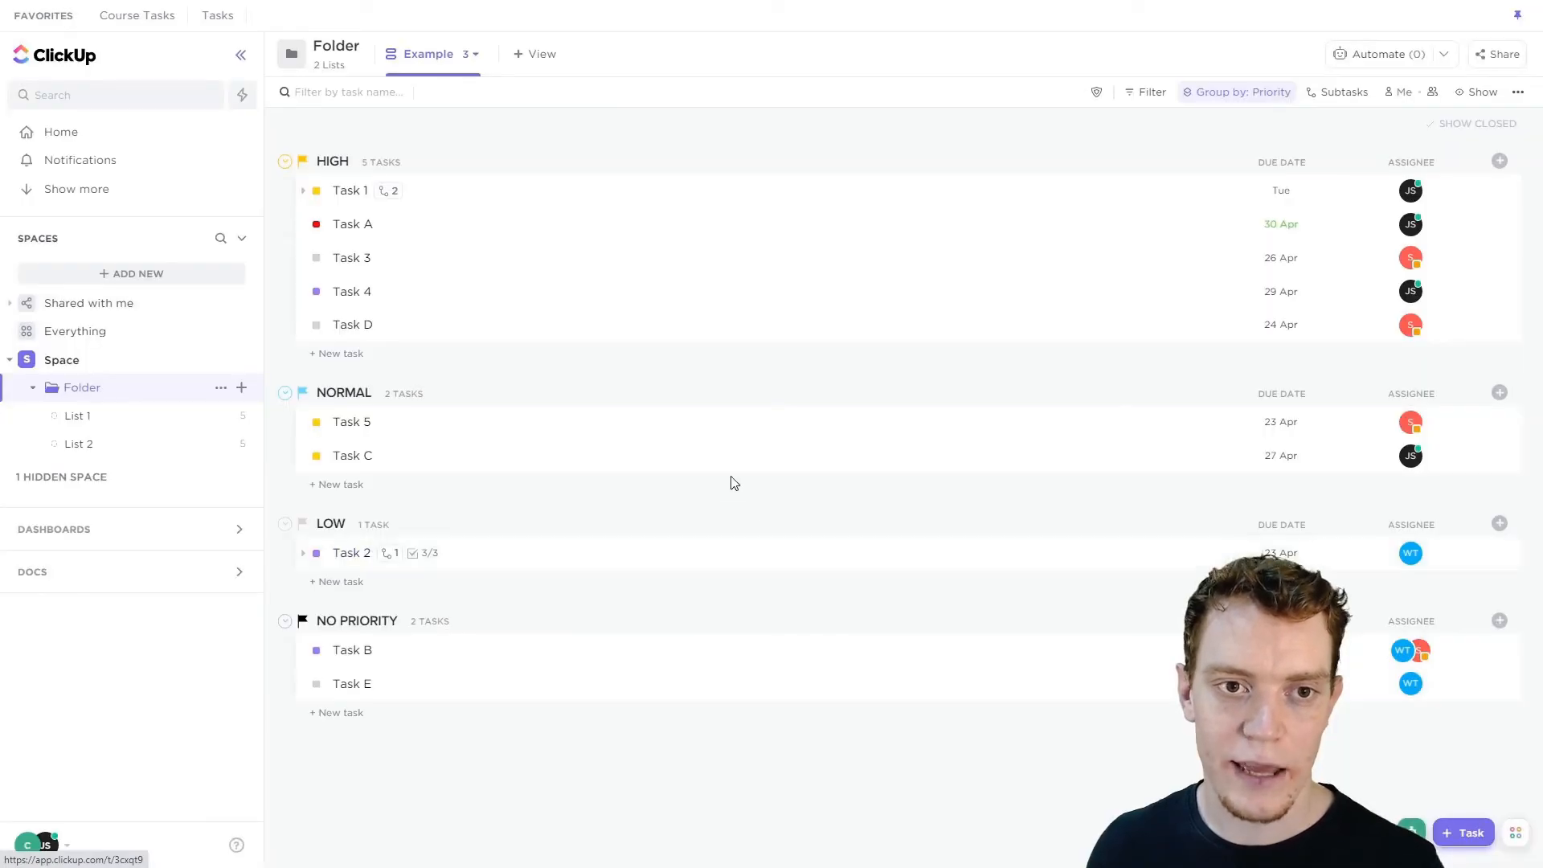
# Regroup the protected Example view by Due date, then switch to the List view and back to Example.
pyautogui.click(1254, 93)
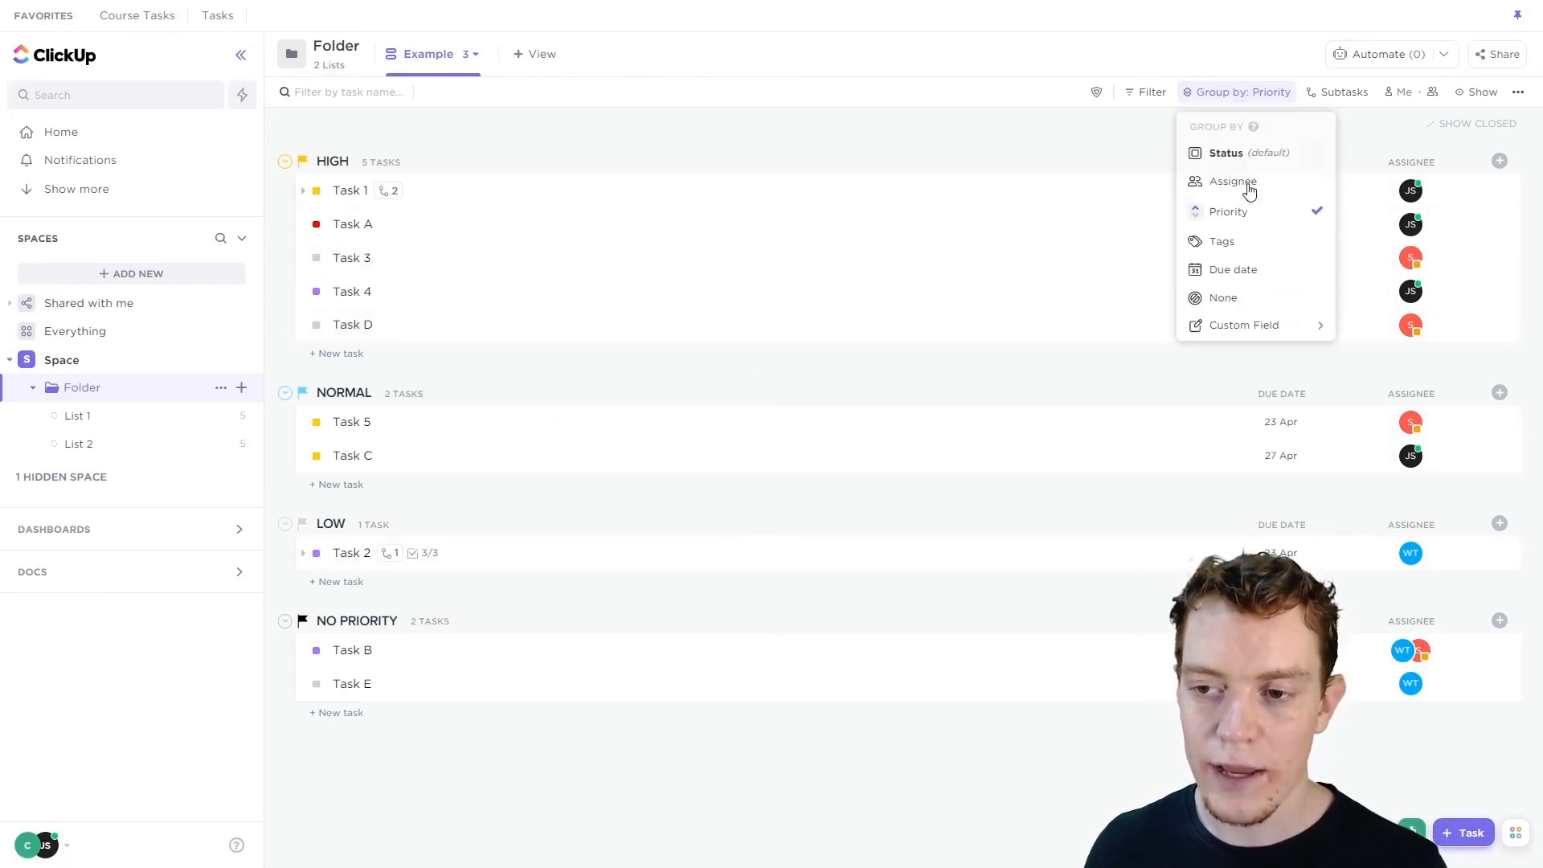
pyautogui.click(1245, 273)
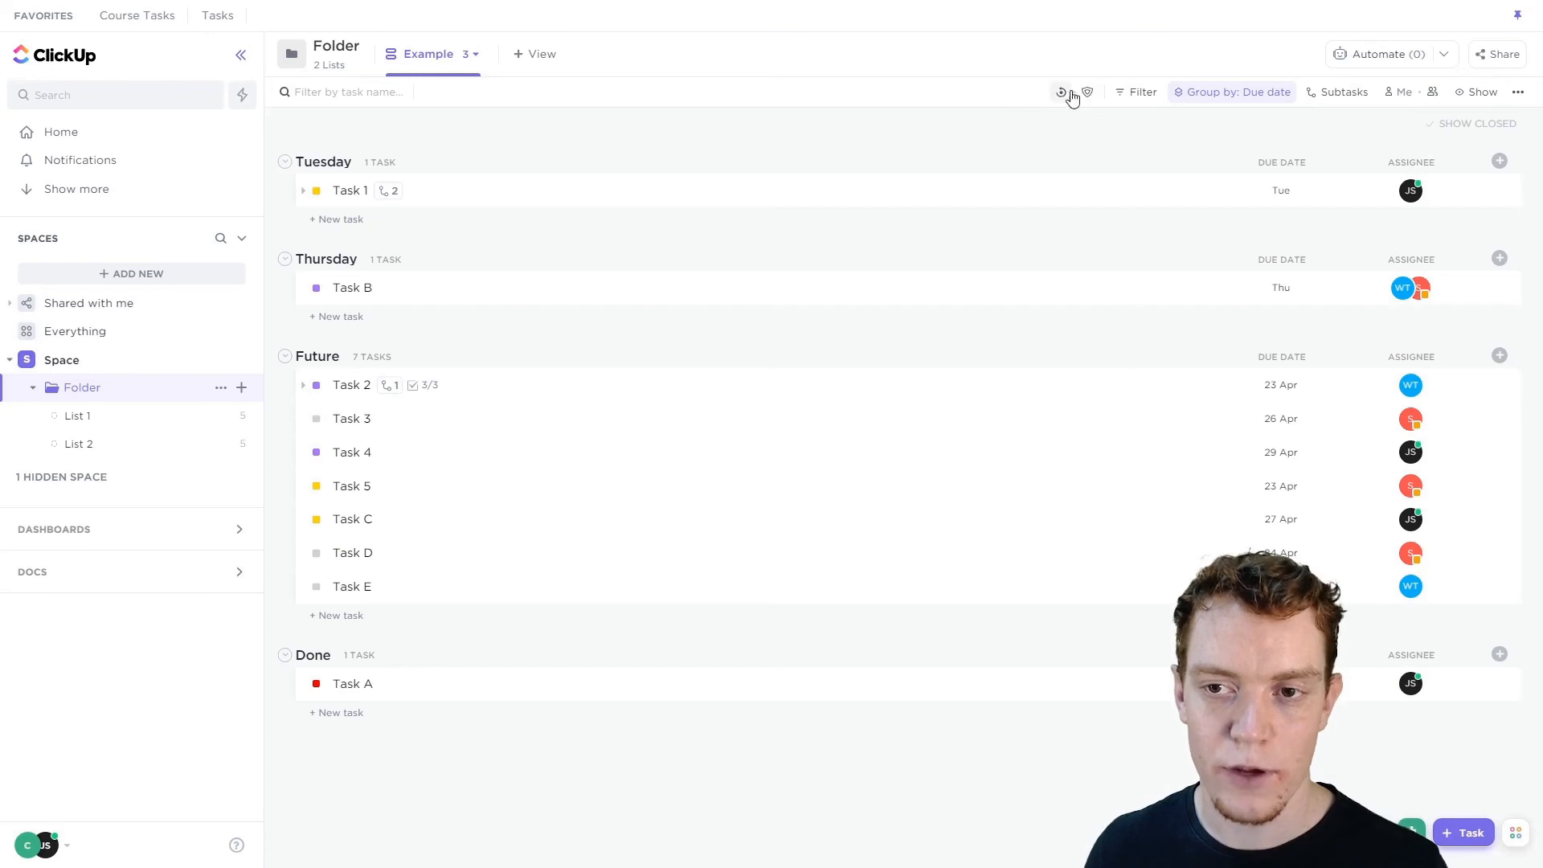
pyautogui.click(464, 55)
pyautogui.click(434, 190)
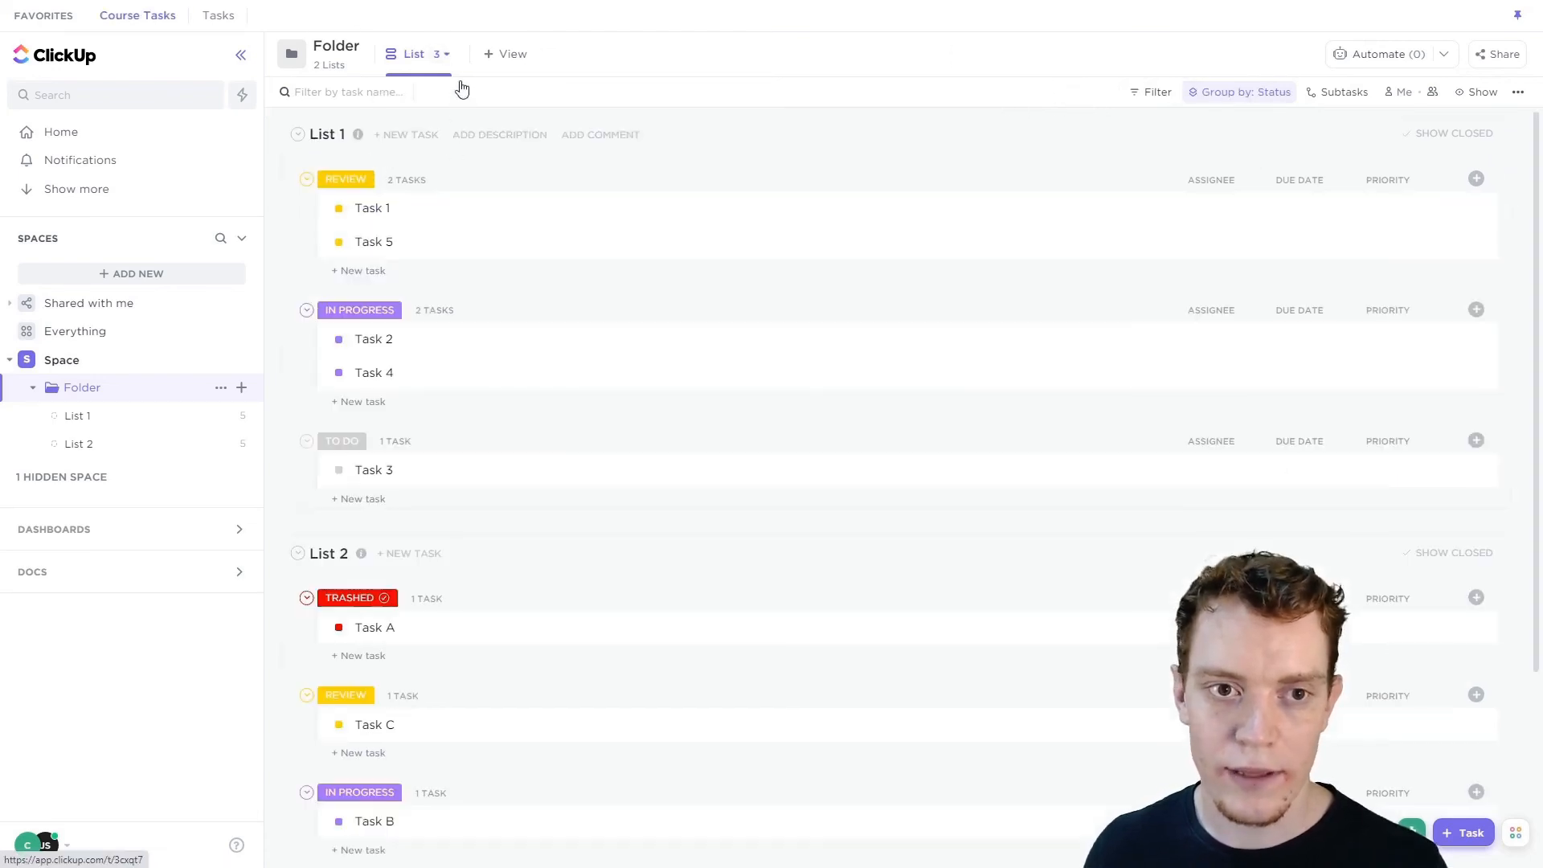
pyautogui.click(446, 55)
pyautogui.click(417, 214)
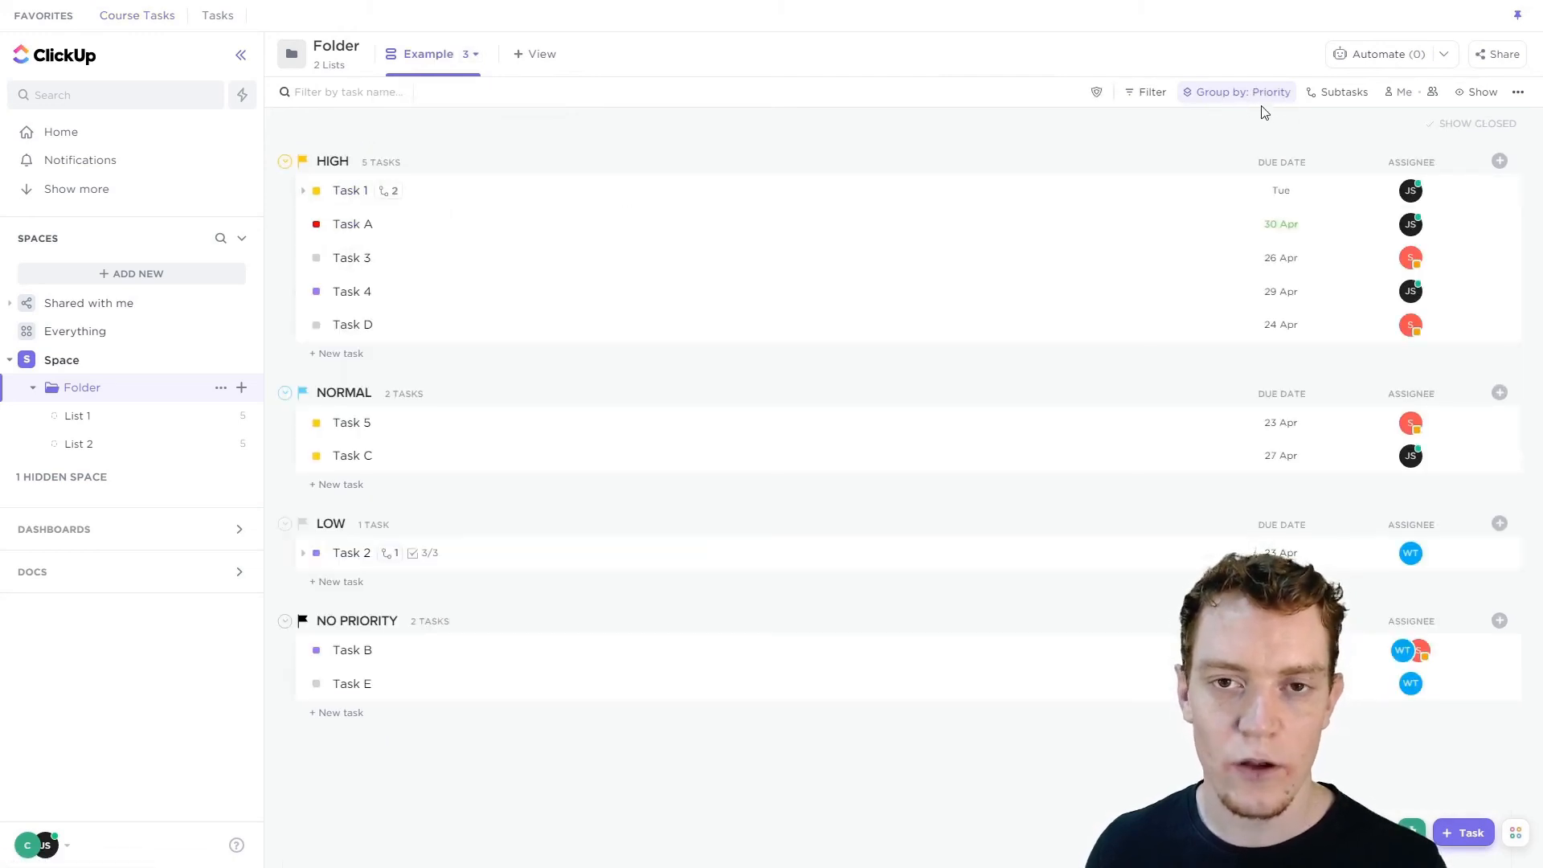
# Unprotect the Example view.
pyautogui.click(473, 55)
pyautogui.click(531, 217)
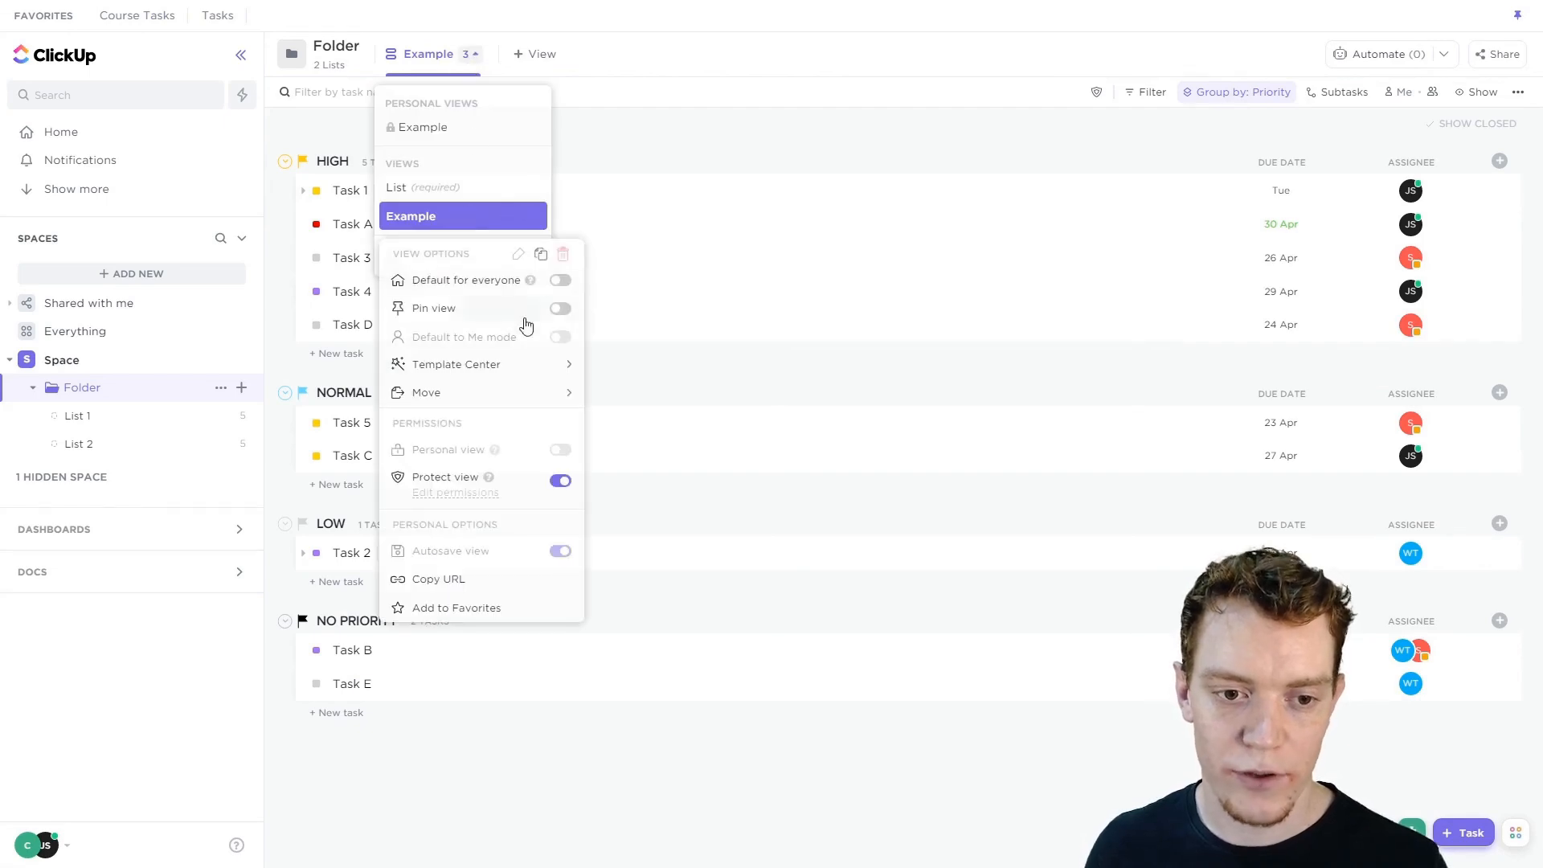
pyautogui.click(559, 482)
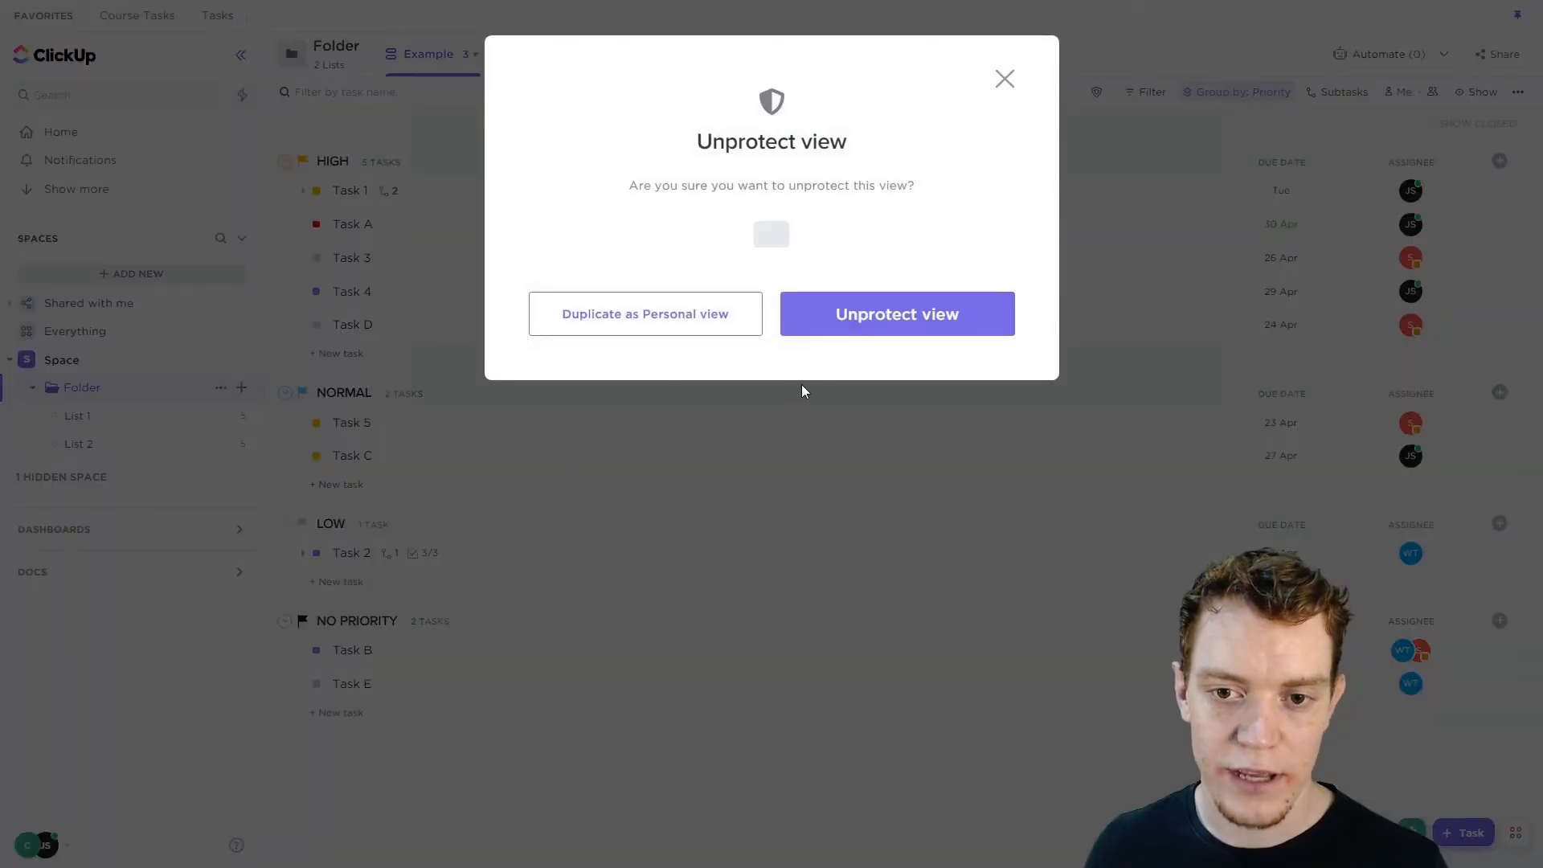
pyautogui.click(837, 313)
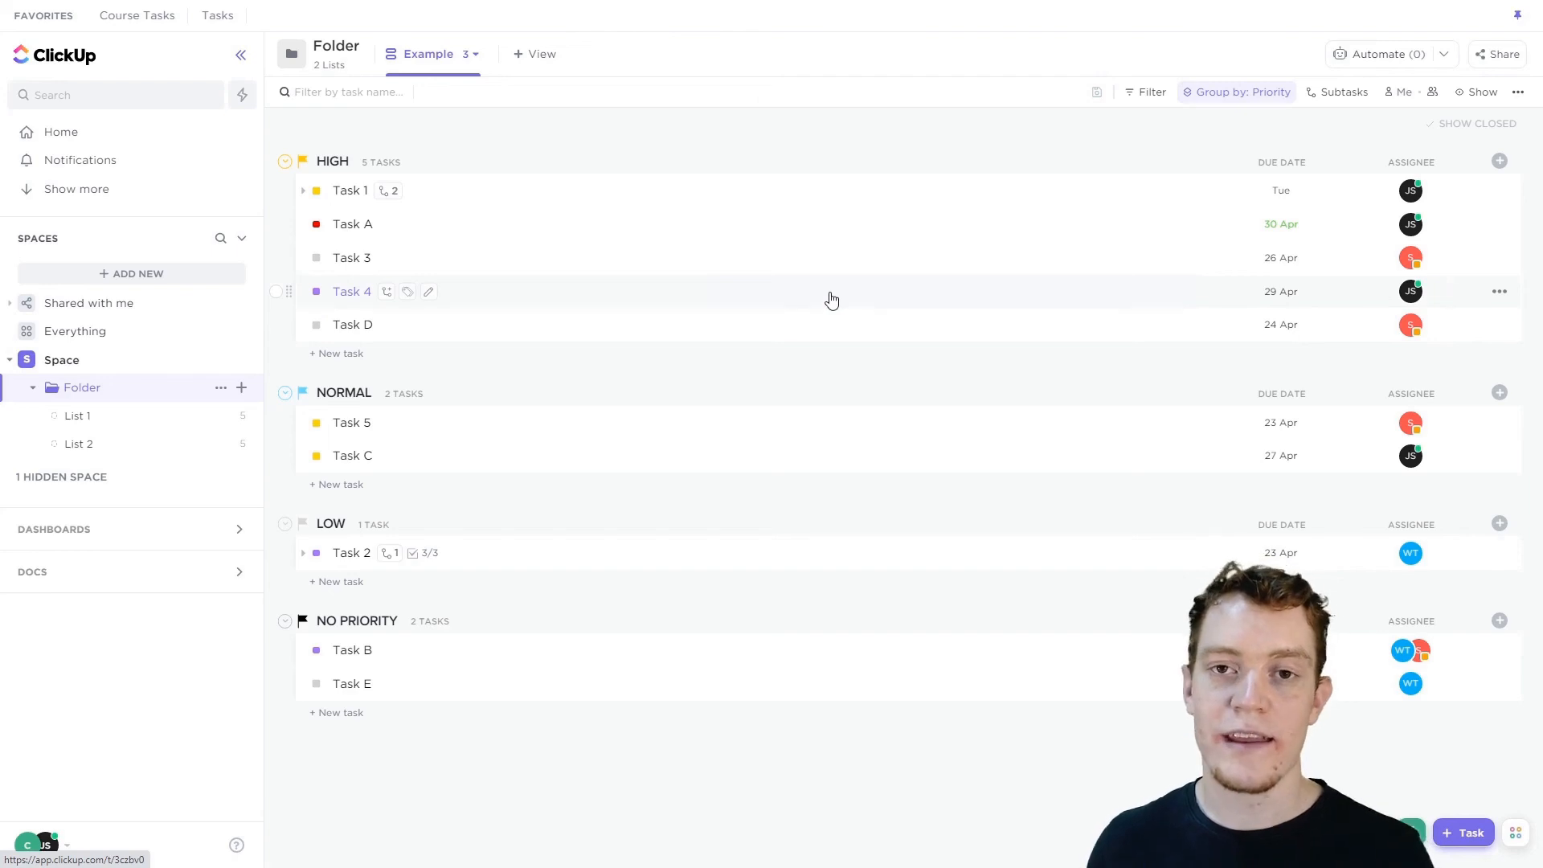